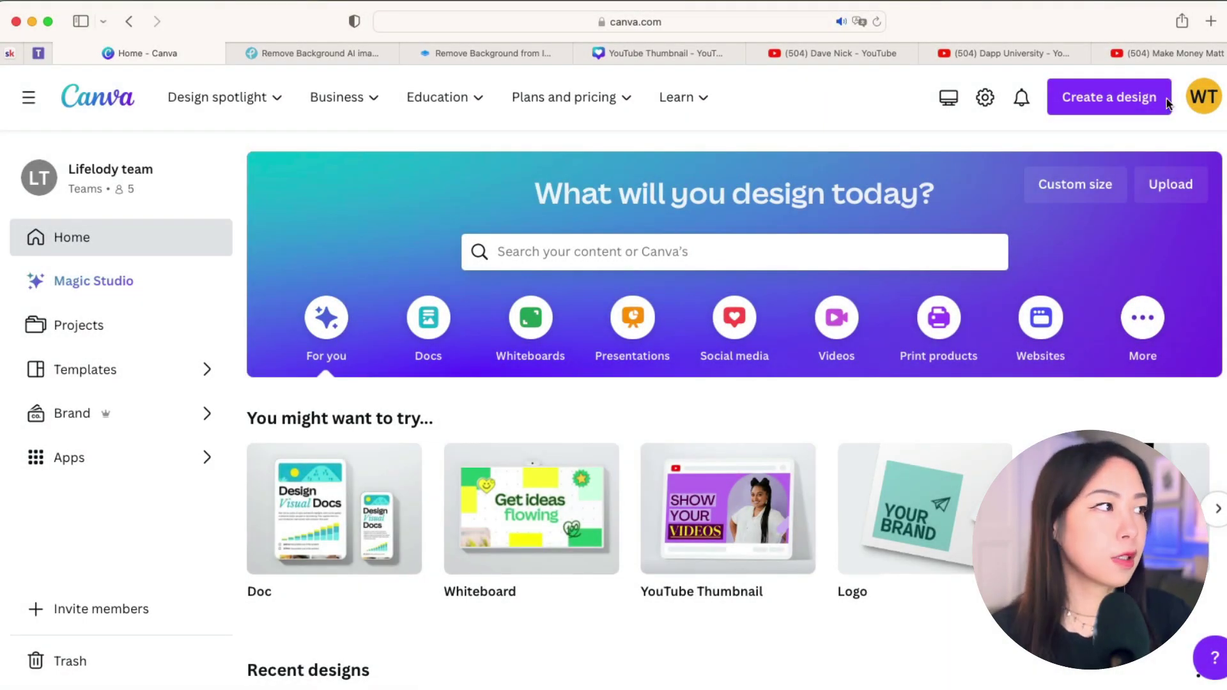
Step: Start a new 1280 × 720 px YouTube Thumbnail design from Create a design
click(1158, 110)
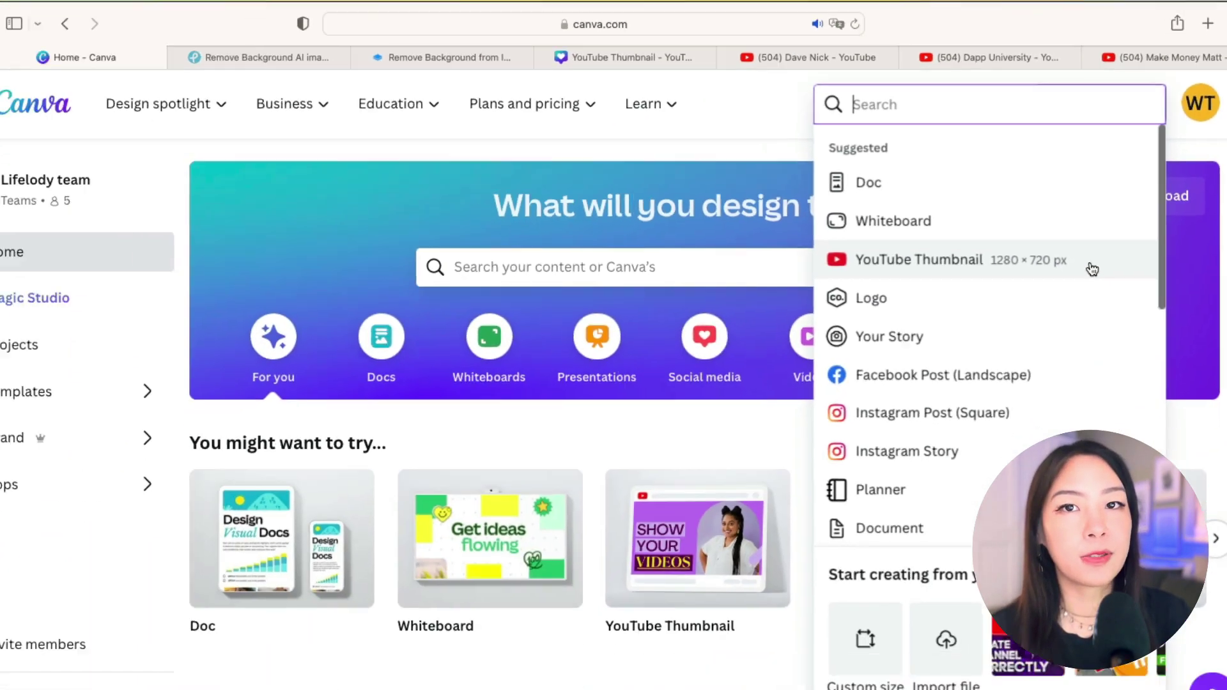
click(963, 484)
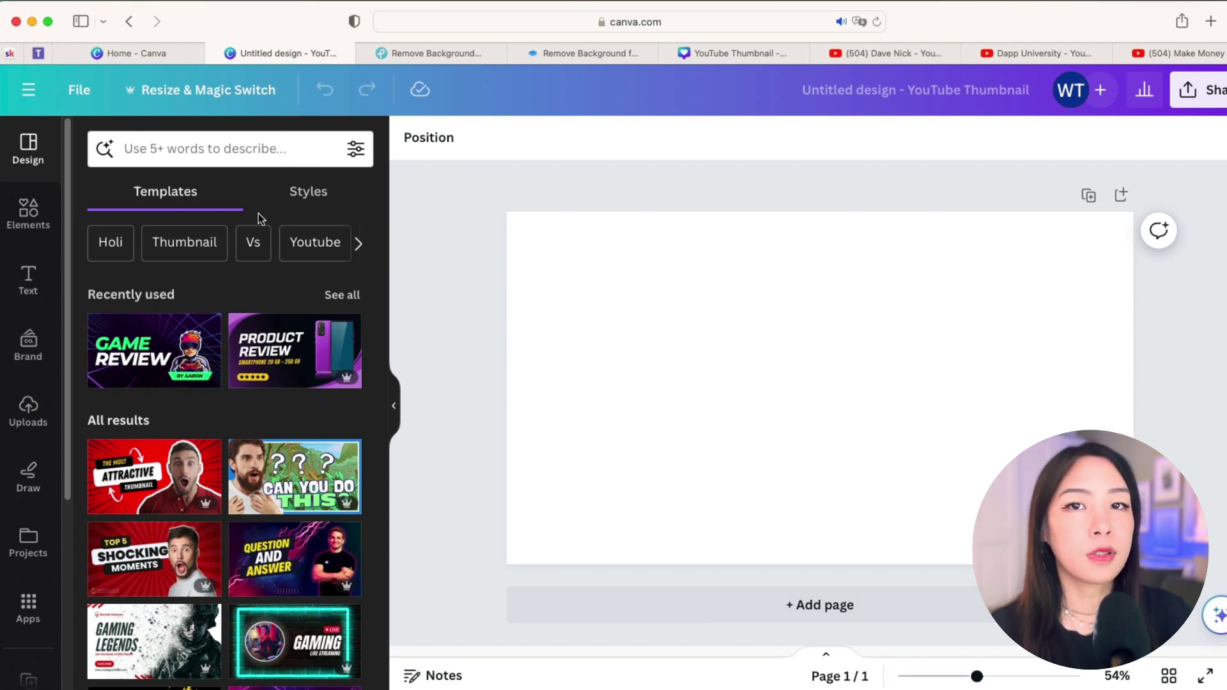
Step: Search Elements for 'dark background' and browse the results
click(256, 147)
click(28, 211)
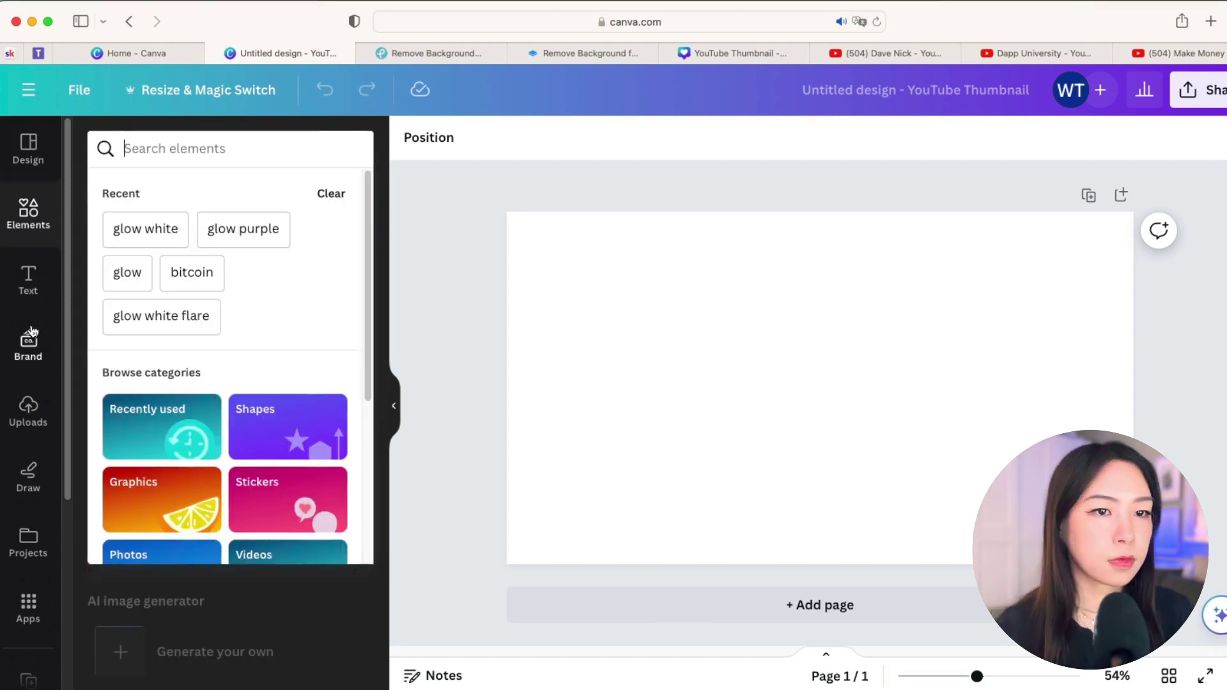
text(dark background)
key(Return)
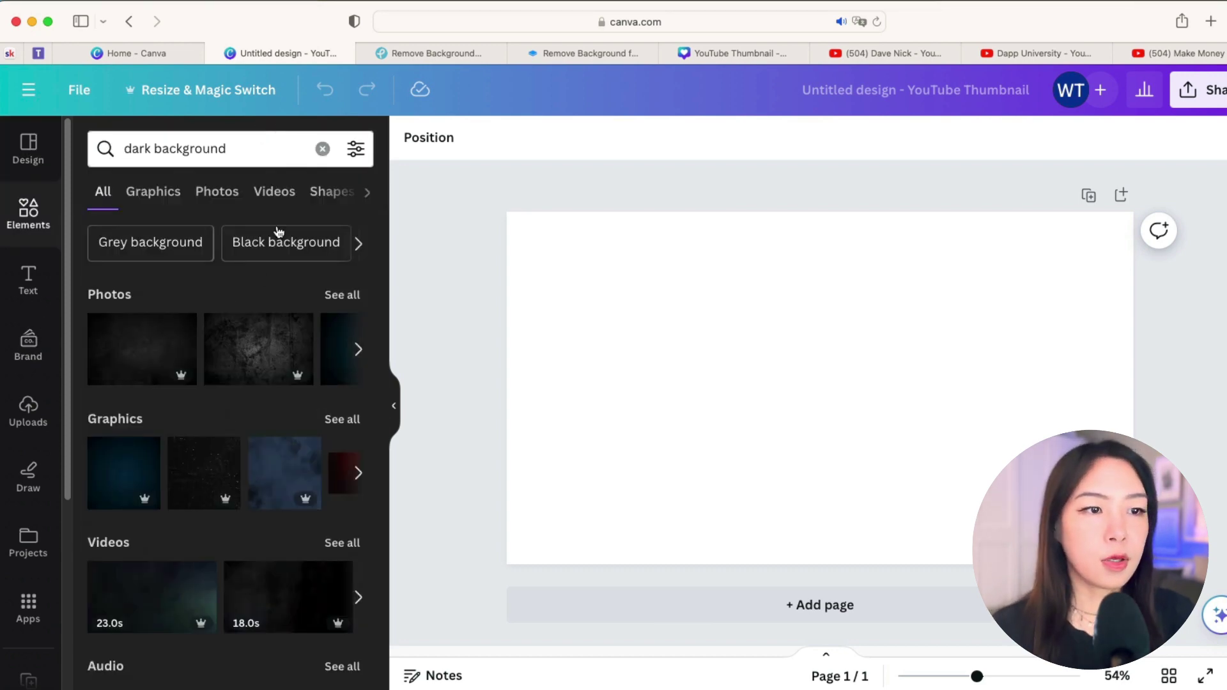
scroll(230, 384, down, 1)
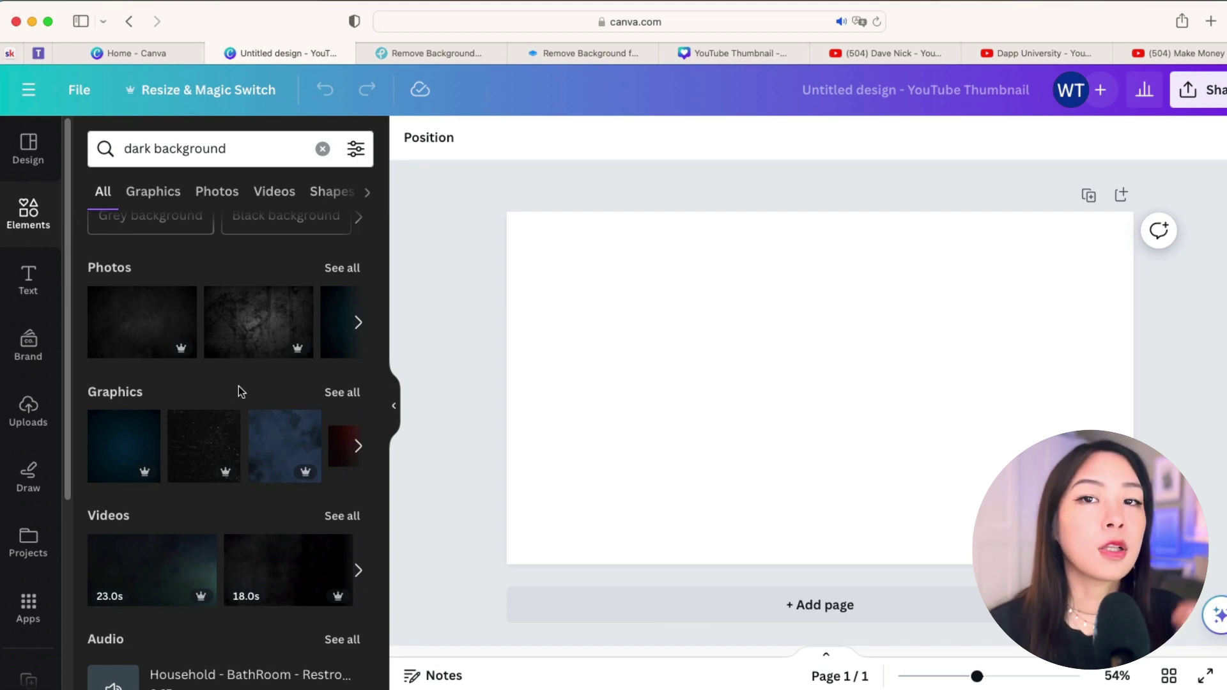
Step: Search Design templates for 'tech' and scroll through the thumbnail results
click(37, 152)
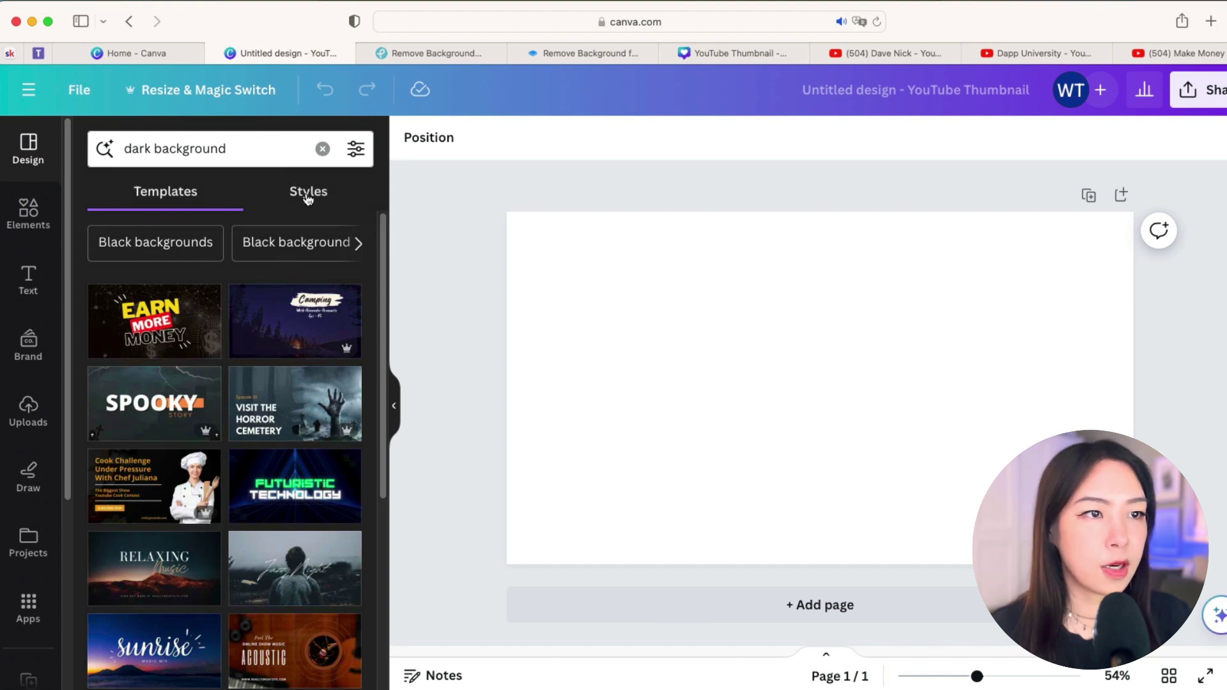
click(288, 148)
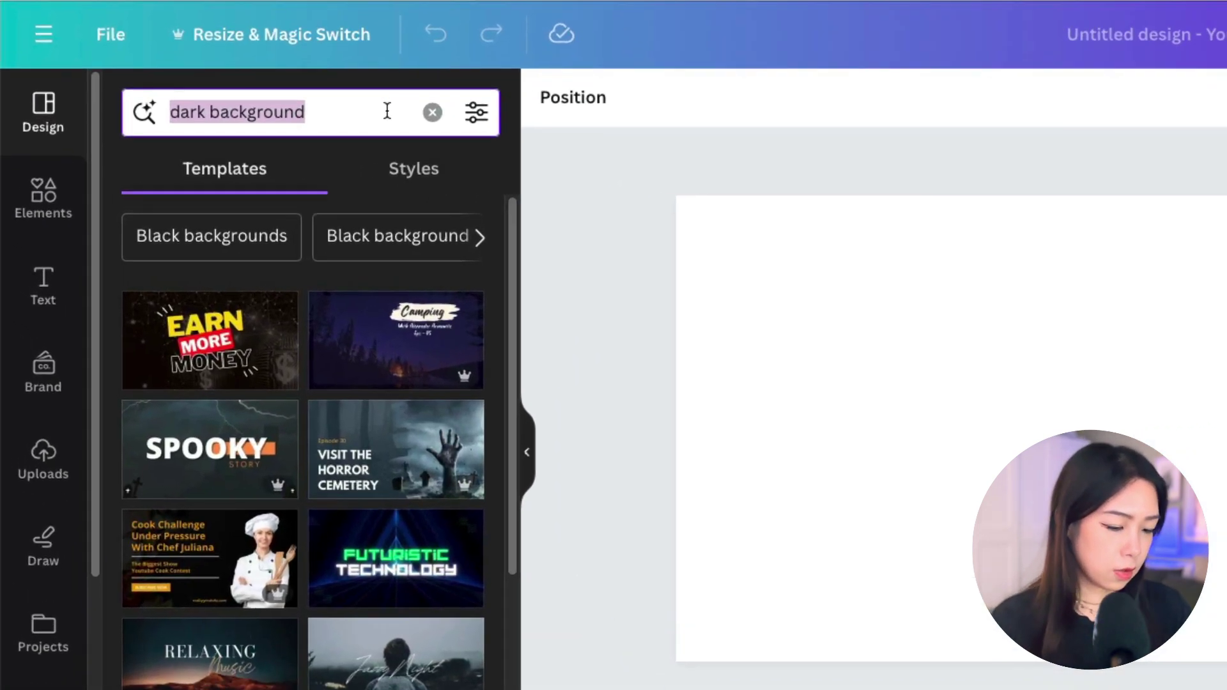
text(tech)
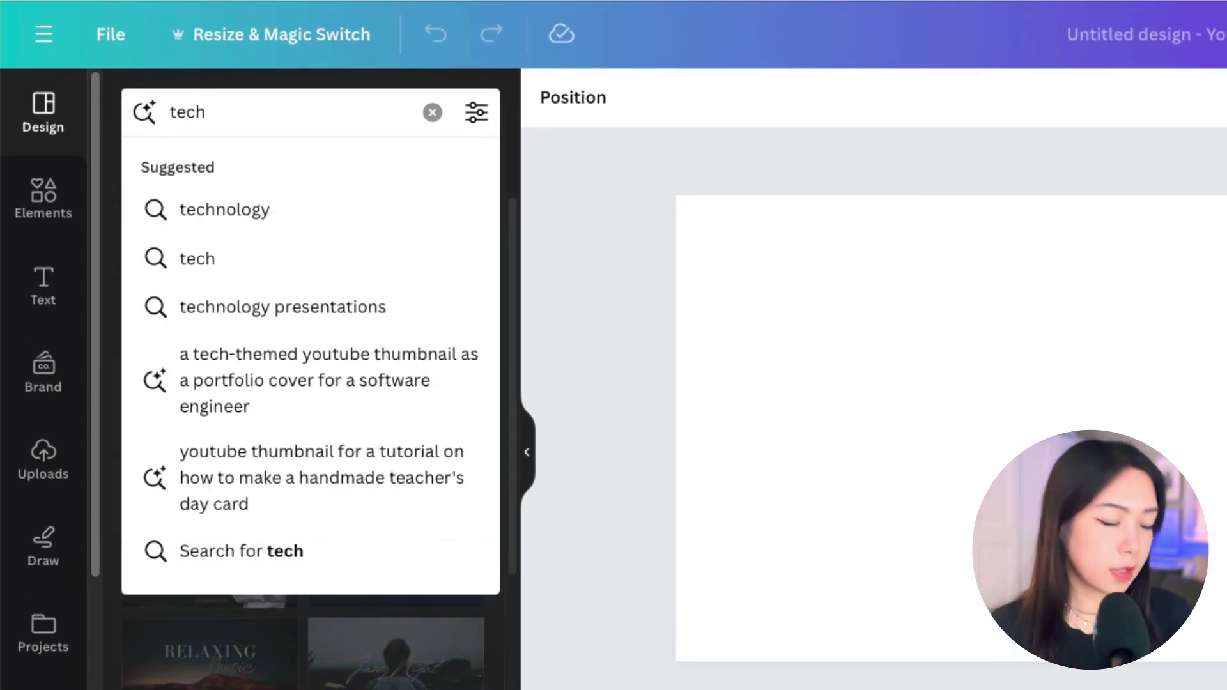
key(Return)
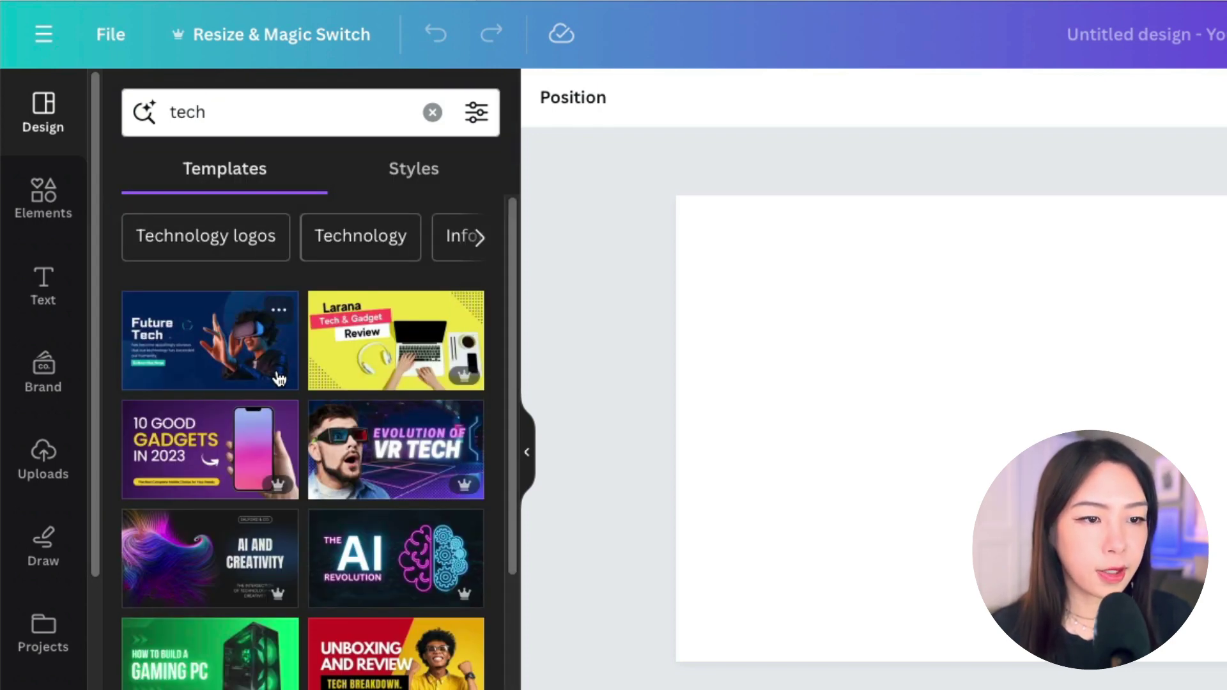
scroll(280, 380, down, 3)
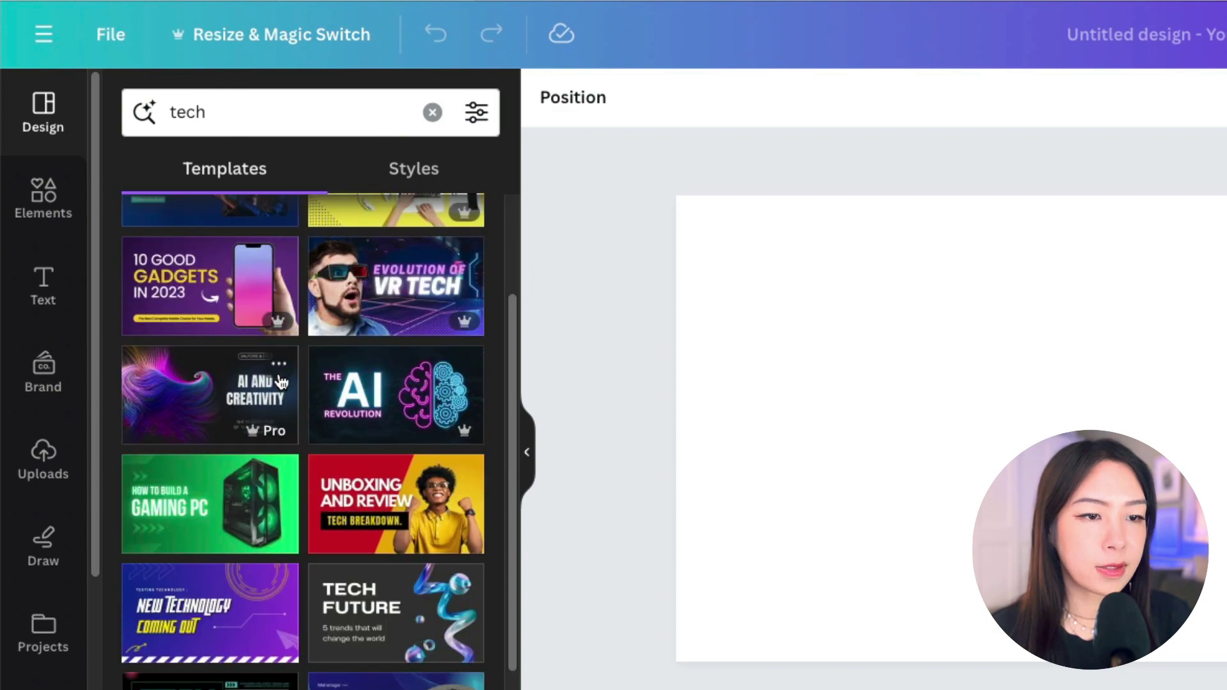
scroll(280, 379, down, 5)
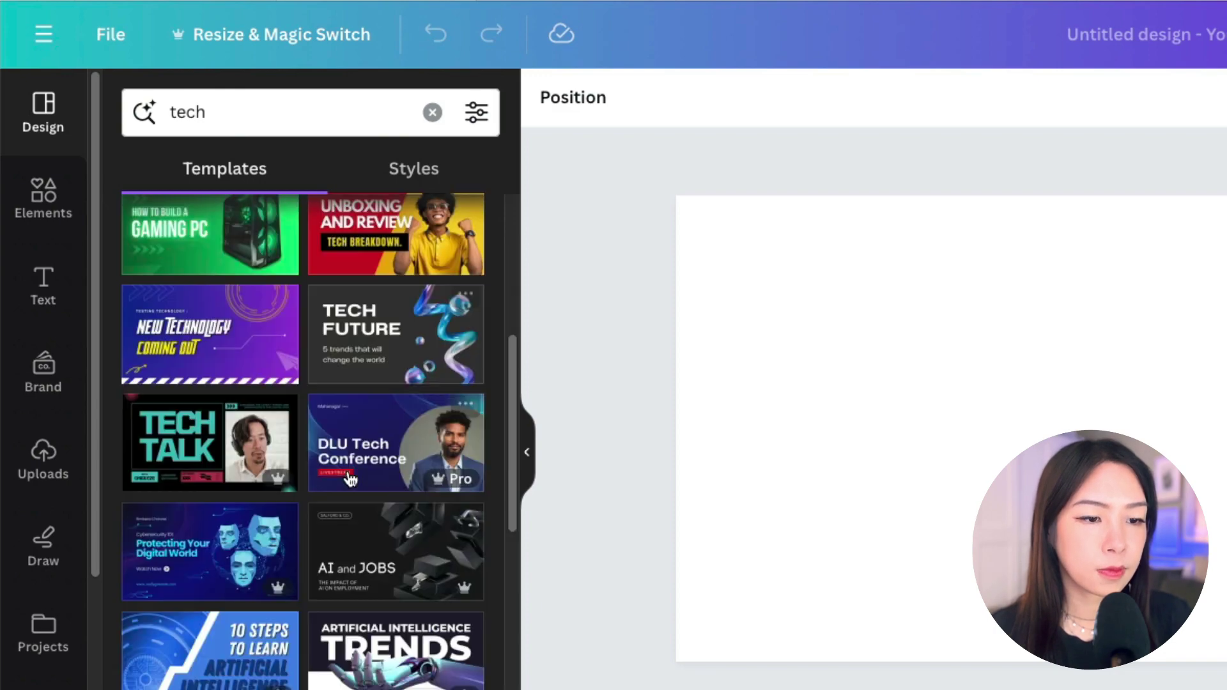
scroll(351, 480, down, 8)
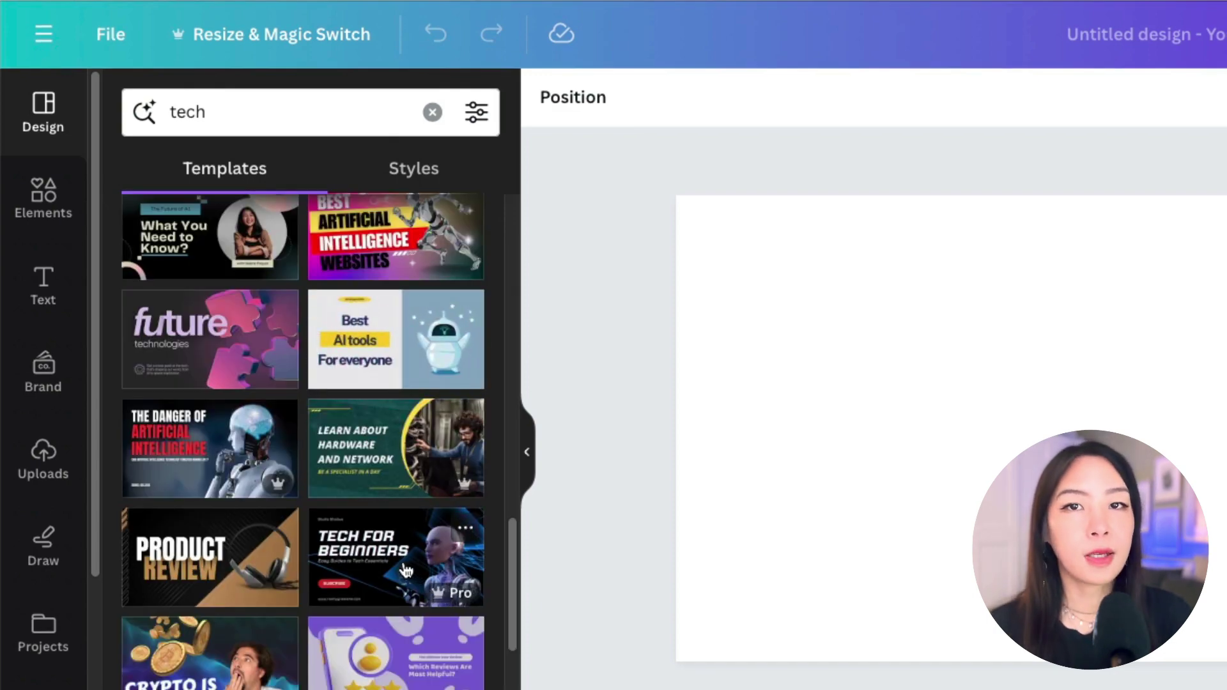
Step: Apply the Tech for Beginners template and delete its robot image and website/studio lines
click(405, 569)
click(1218, 435)
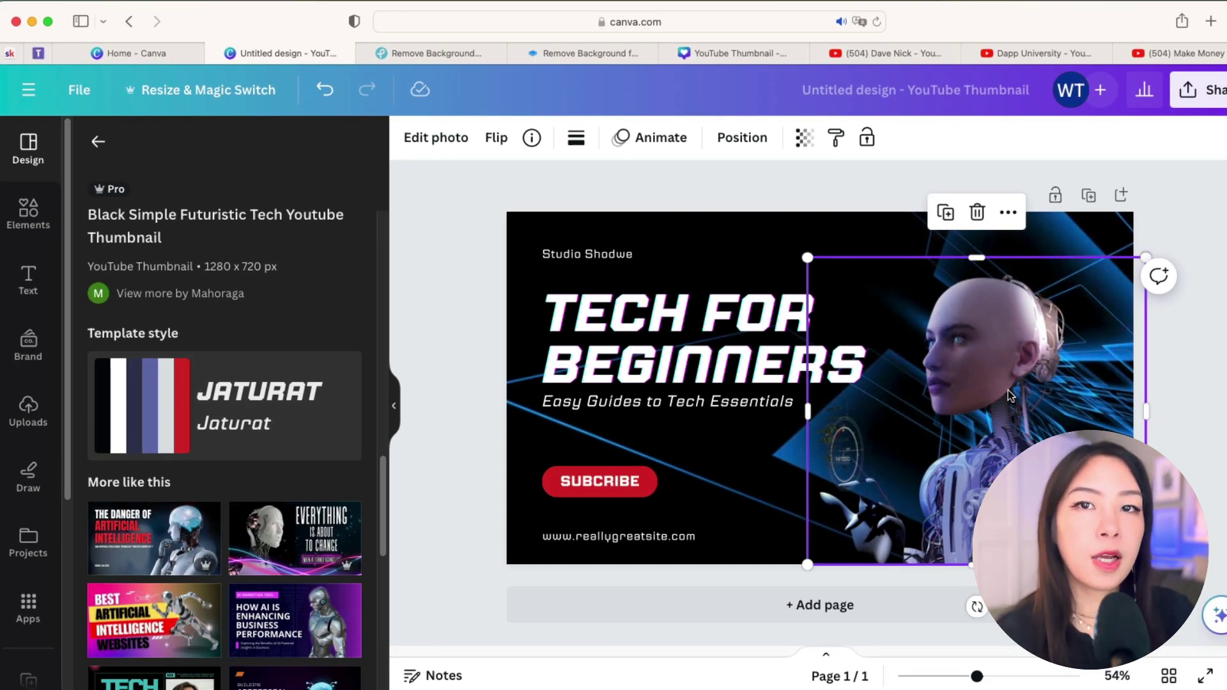
key(BackSpace)
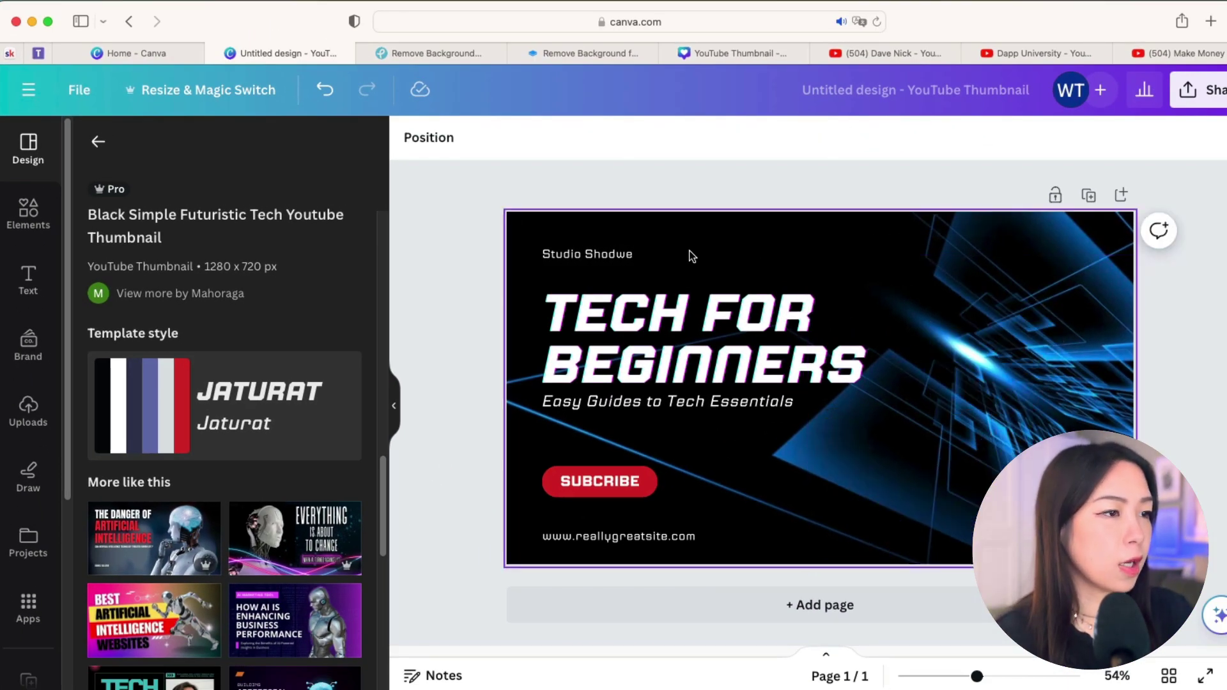
click(563, 536)
key(BackSpace)
Step: Shrink the TECH FOR BEGINNERS heading and add a blank black second page
click(588, 348)
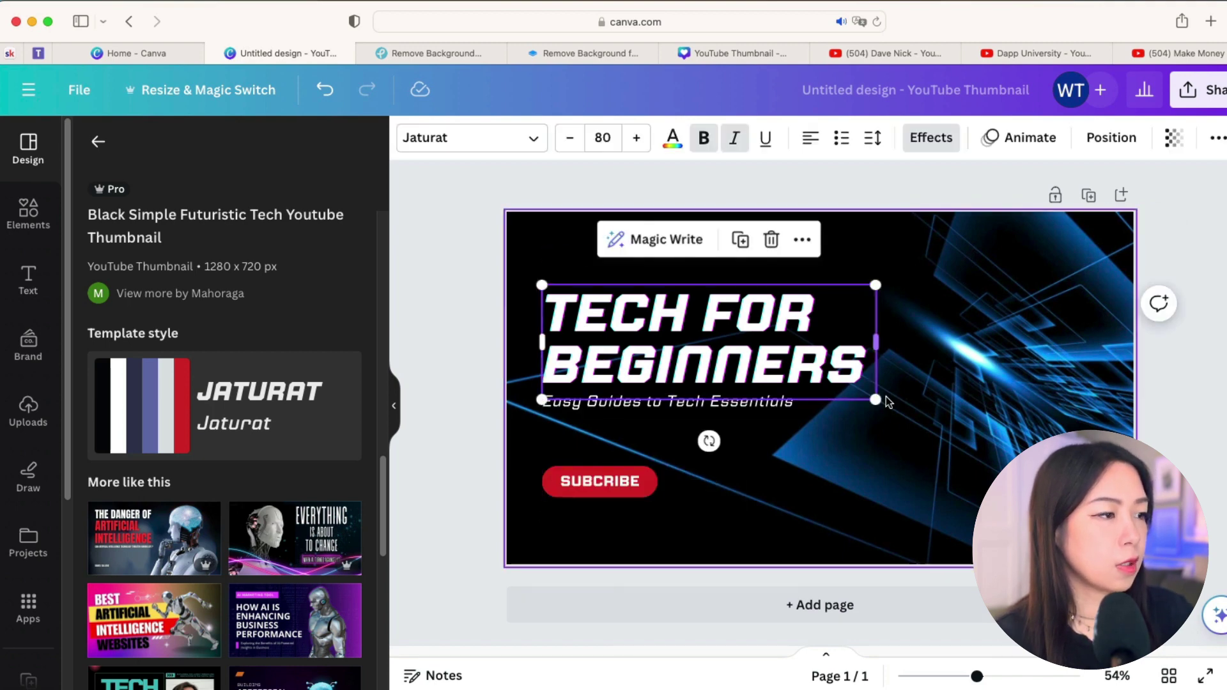
drag(876, 400, 841, 391)
click(802, 406)
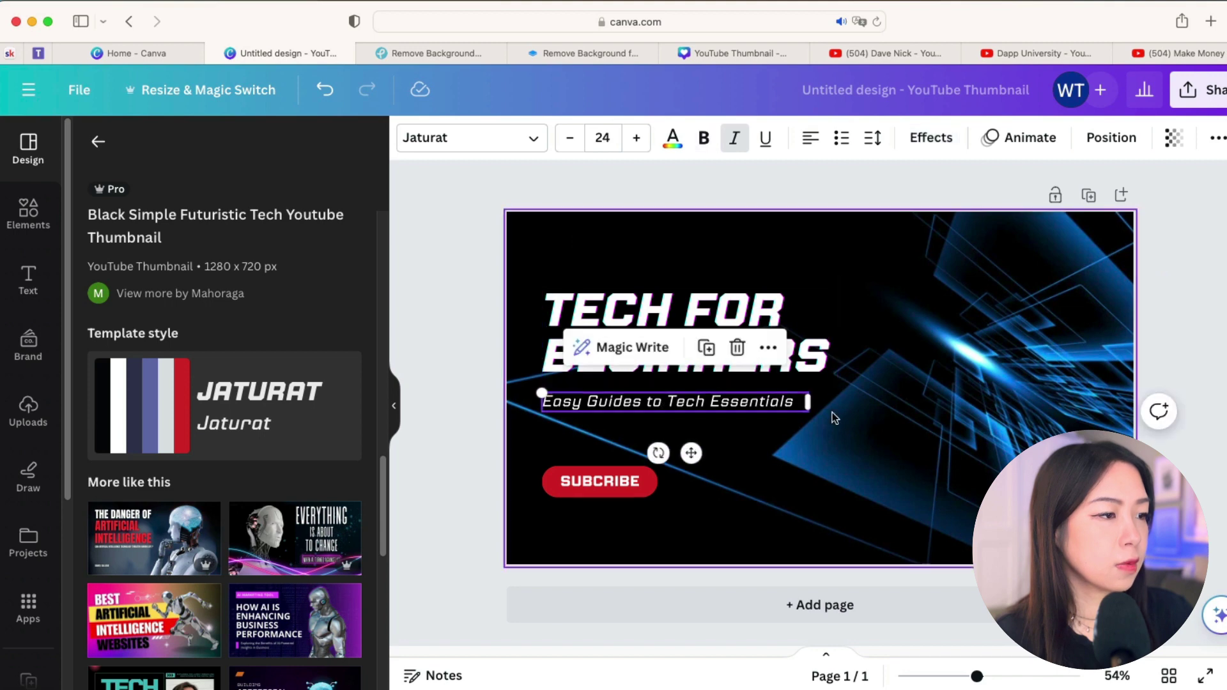
click(599, 478)
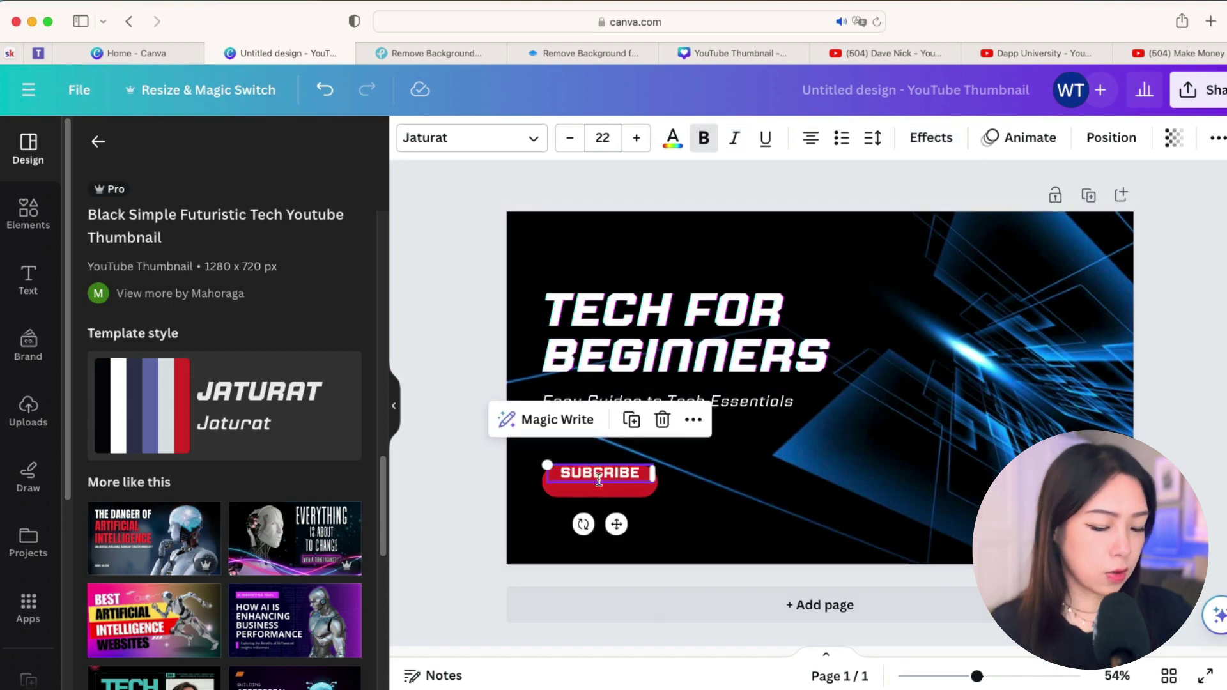
shift+click(597, 476)
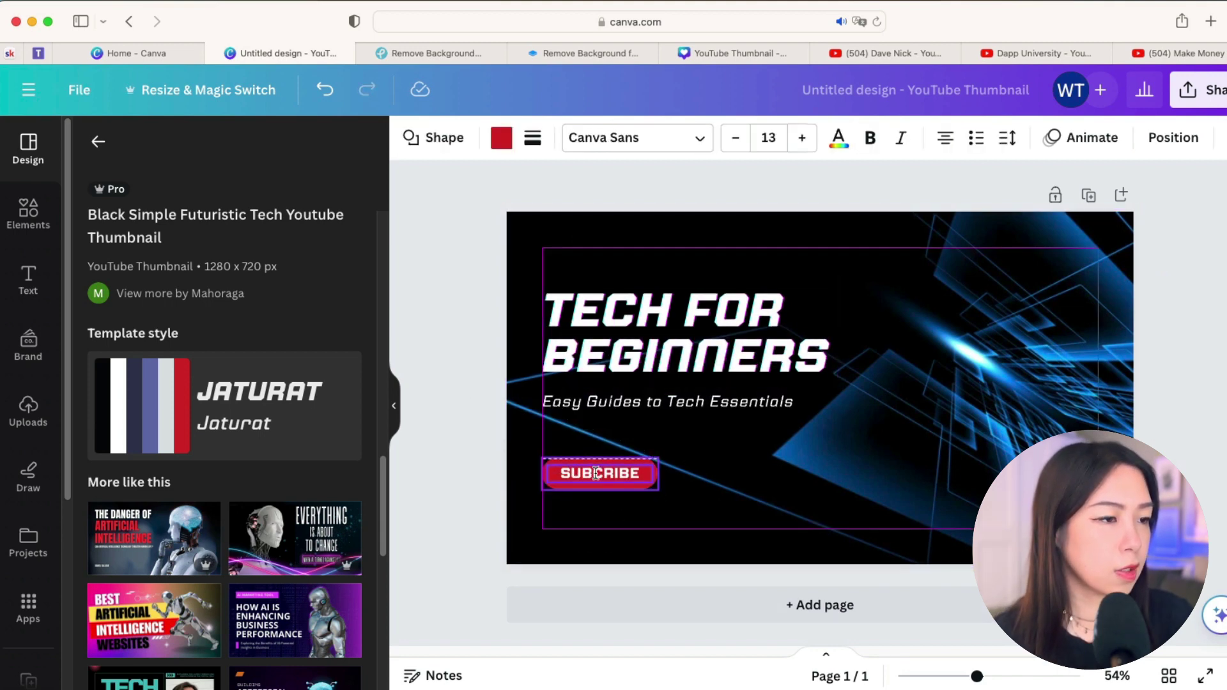
click(920, 467)
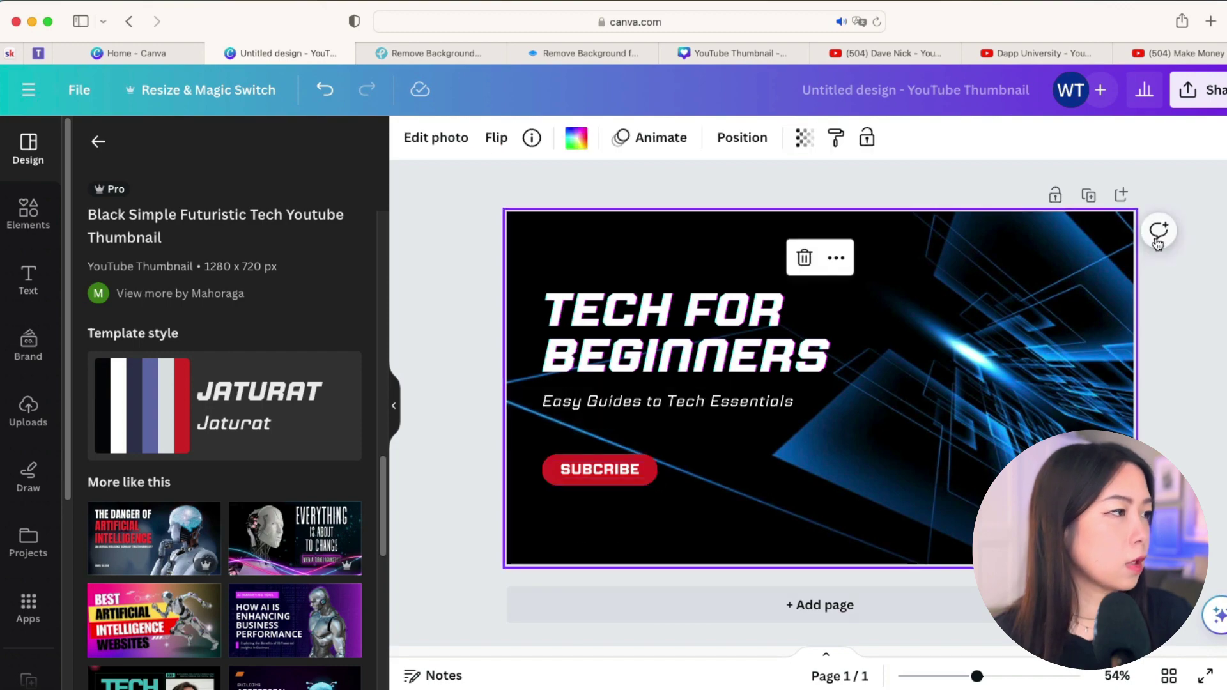
click(1123, 196)
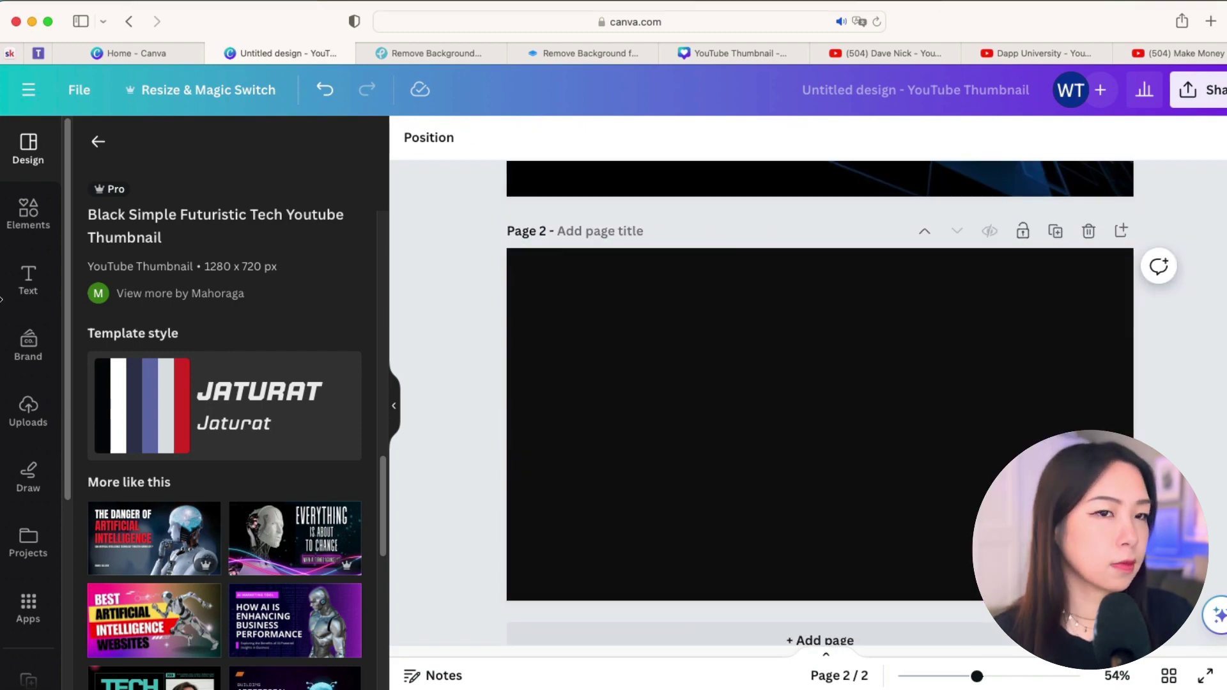
click(28, 214)
click(28, 413)
click(507, 441)
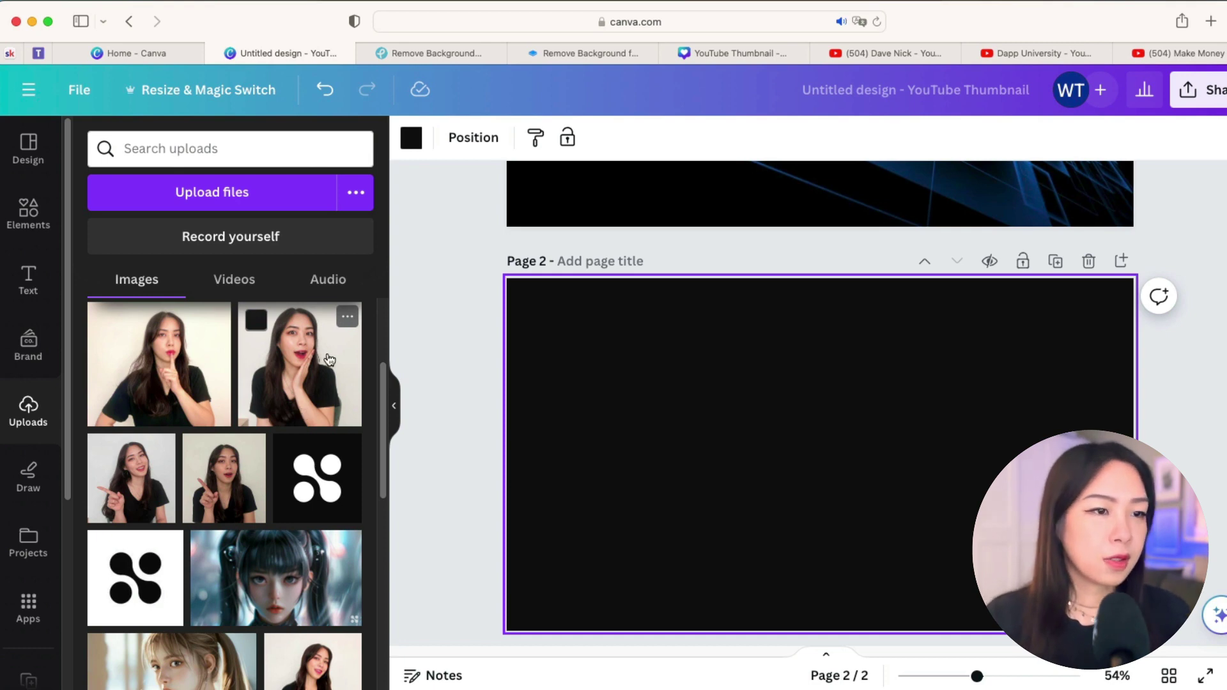
Step: Place the surprised portrait photo on page 2 and move it left
click(307, 395)
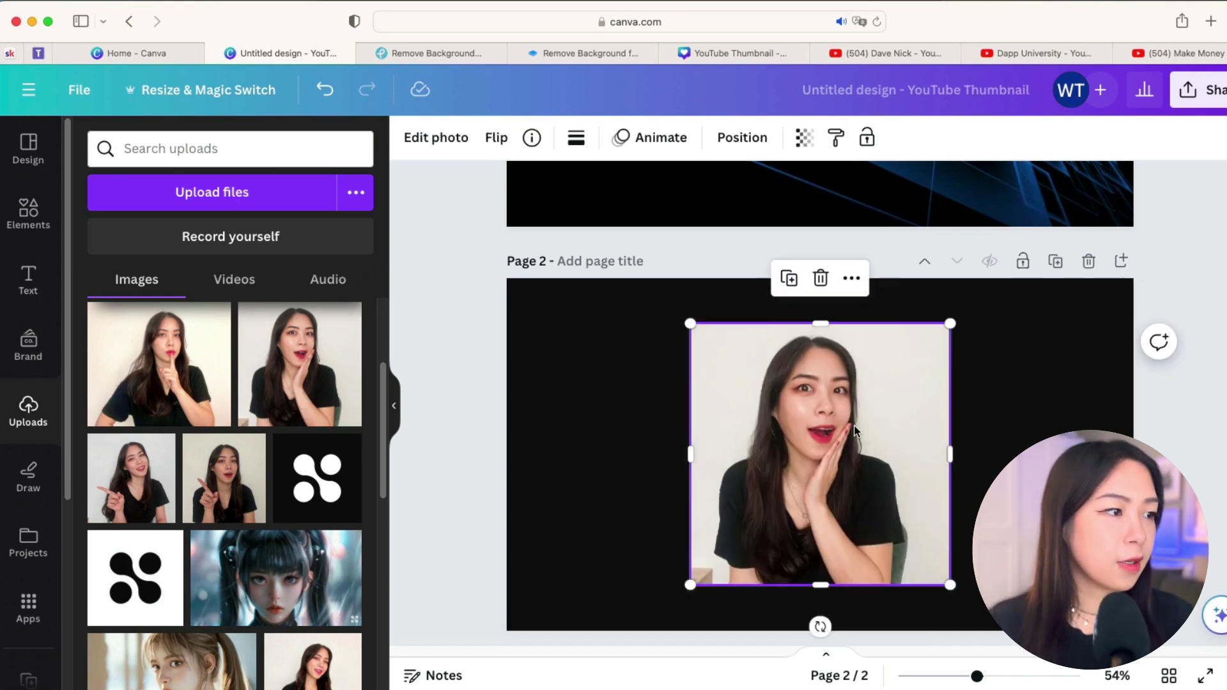
drag(855, 429, 761, 420)
key(Escape)
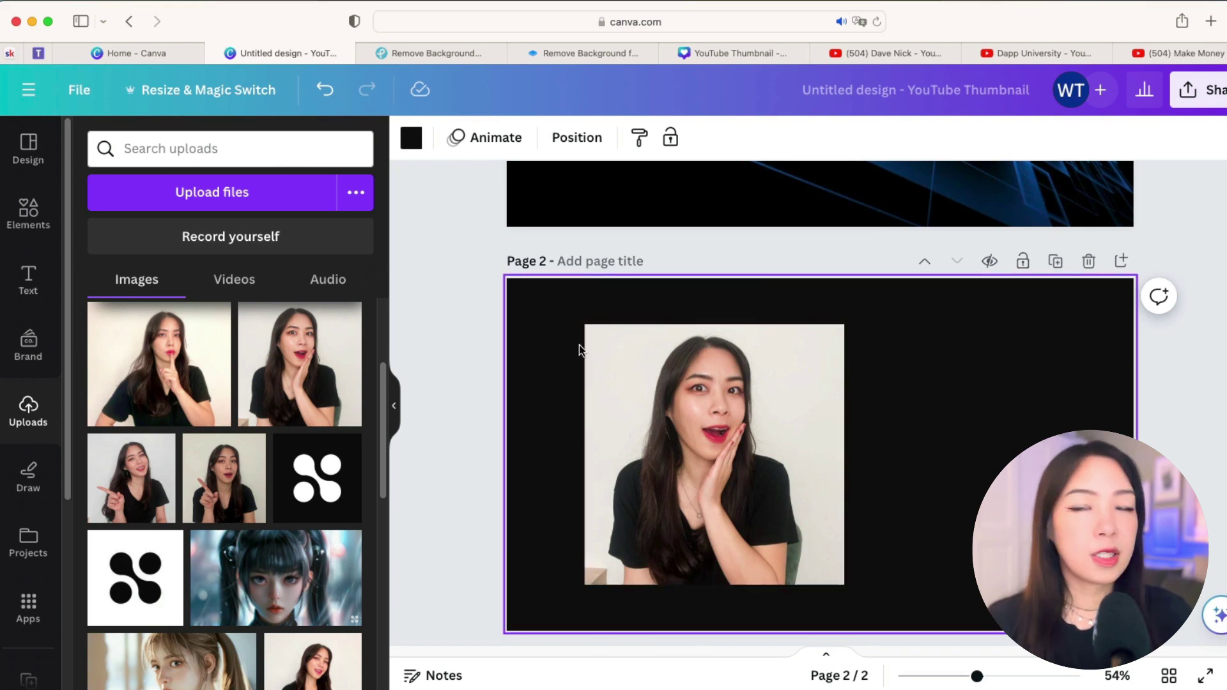
Step: Remove the portrait's background with Edit photo's BG Remover, then go to the Pixlr tab
click(669, 414)
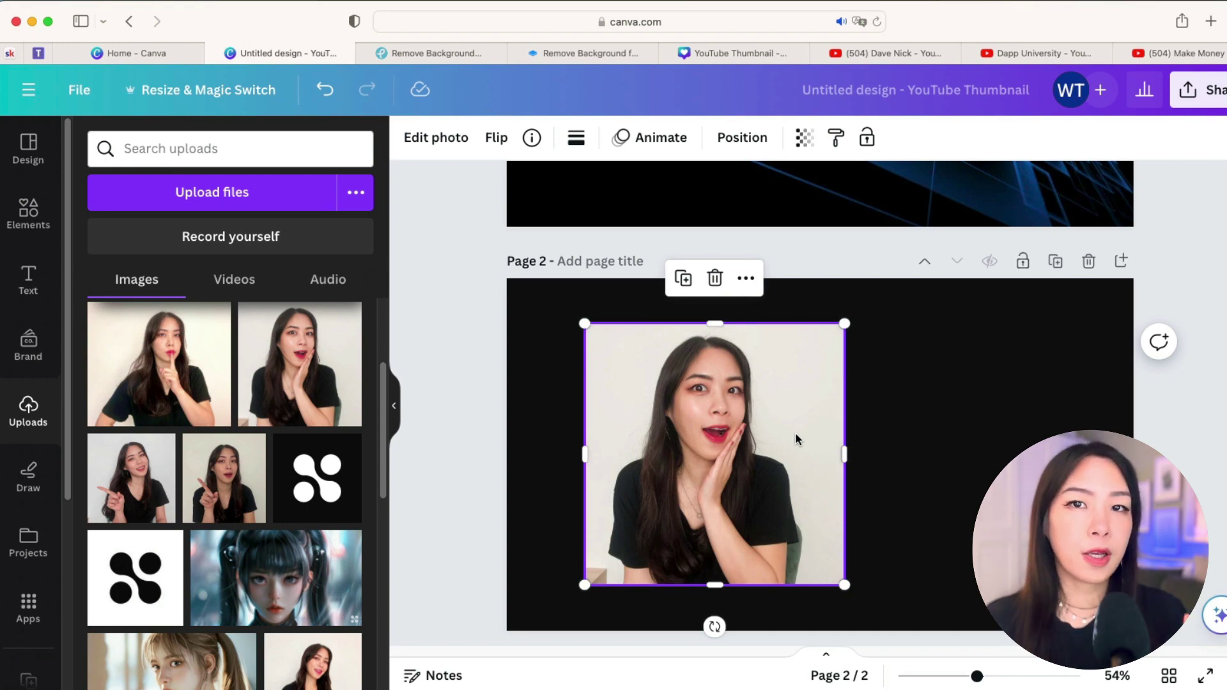
click(445, 149)
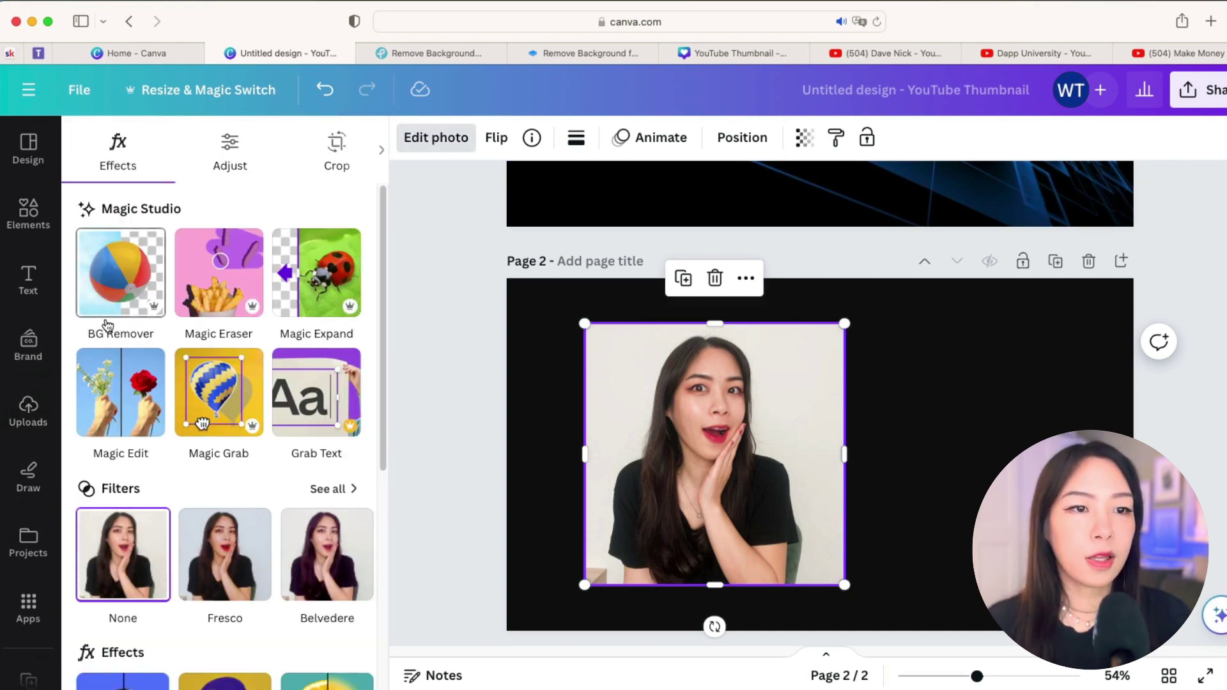
click(116, 270)
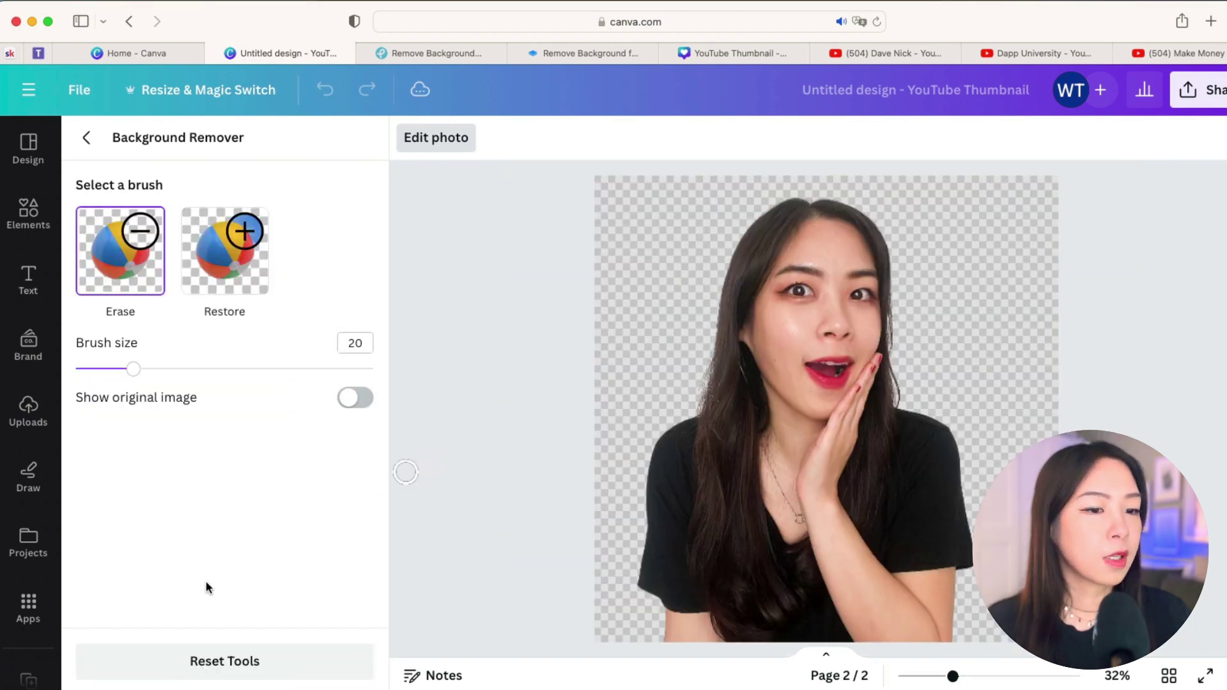
click(85, 139)
click(931, 460)
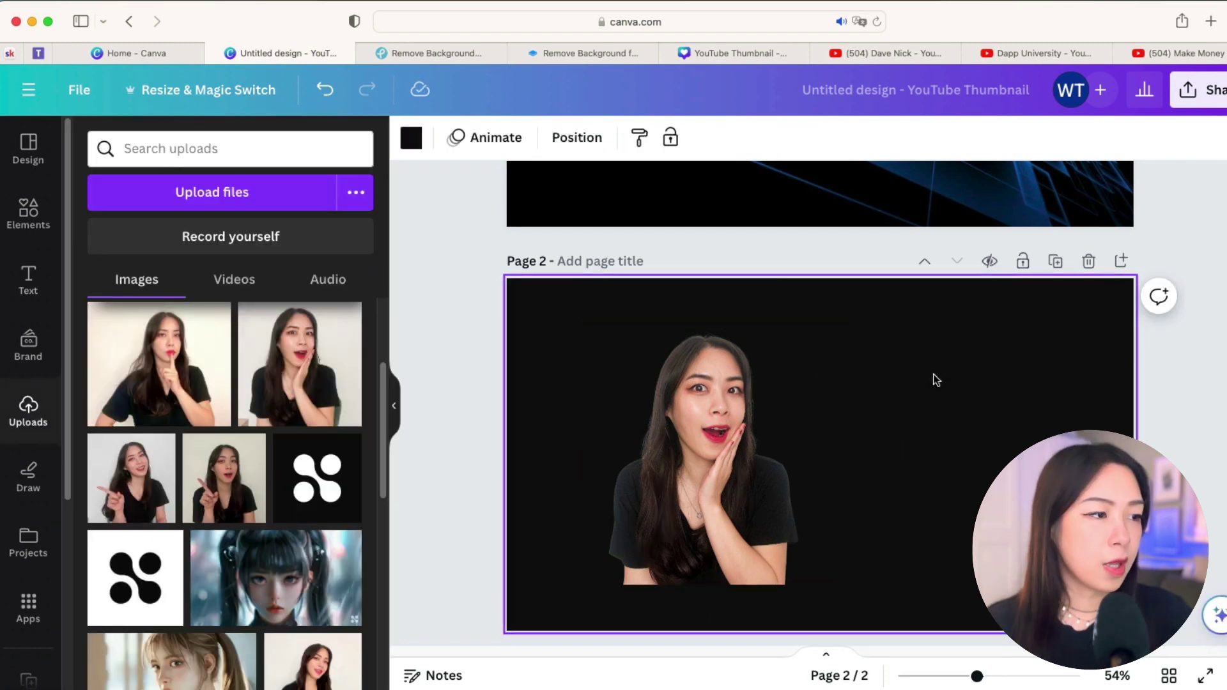
click(727, 468)
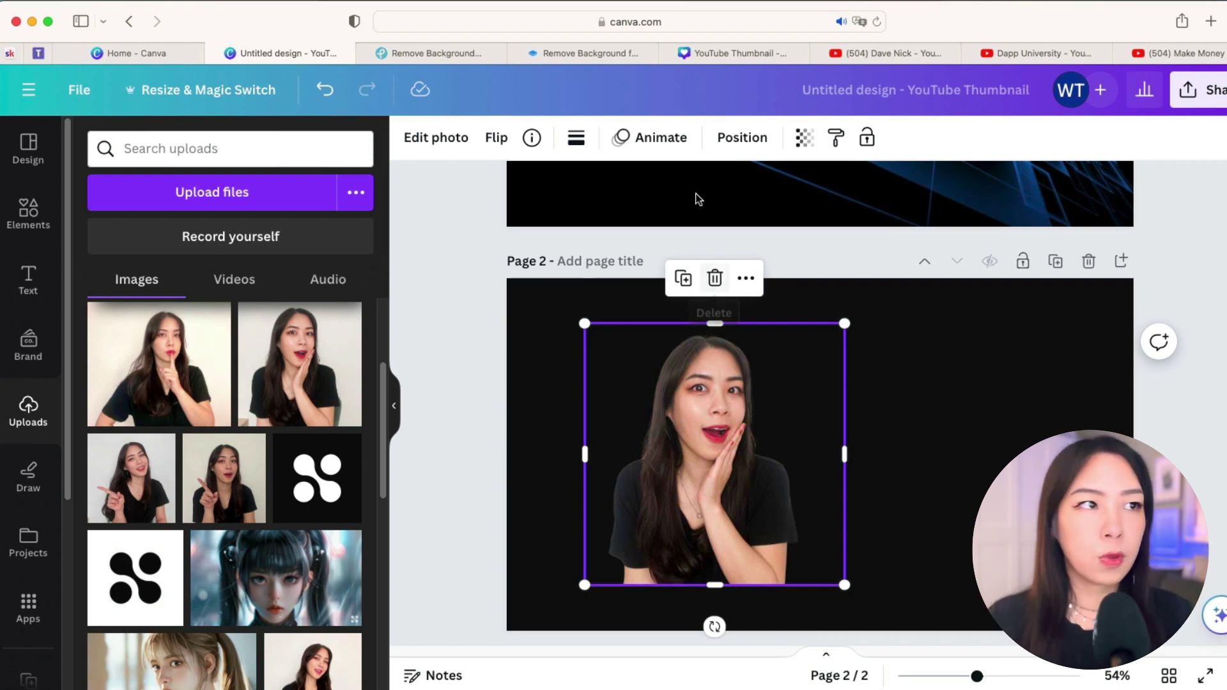
click(461, 56)
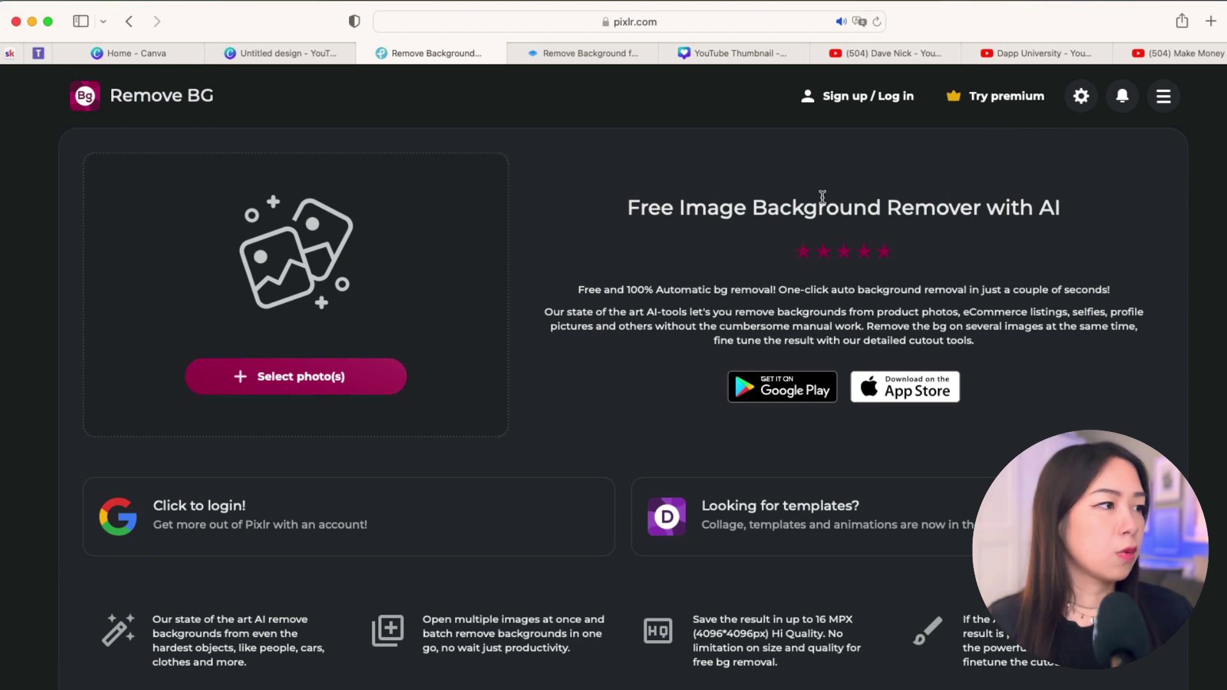
Step: Look over the remove.bg background remover site in the other tab
click(585, 53)
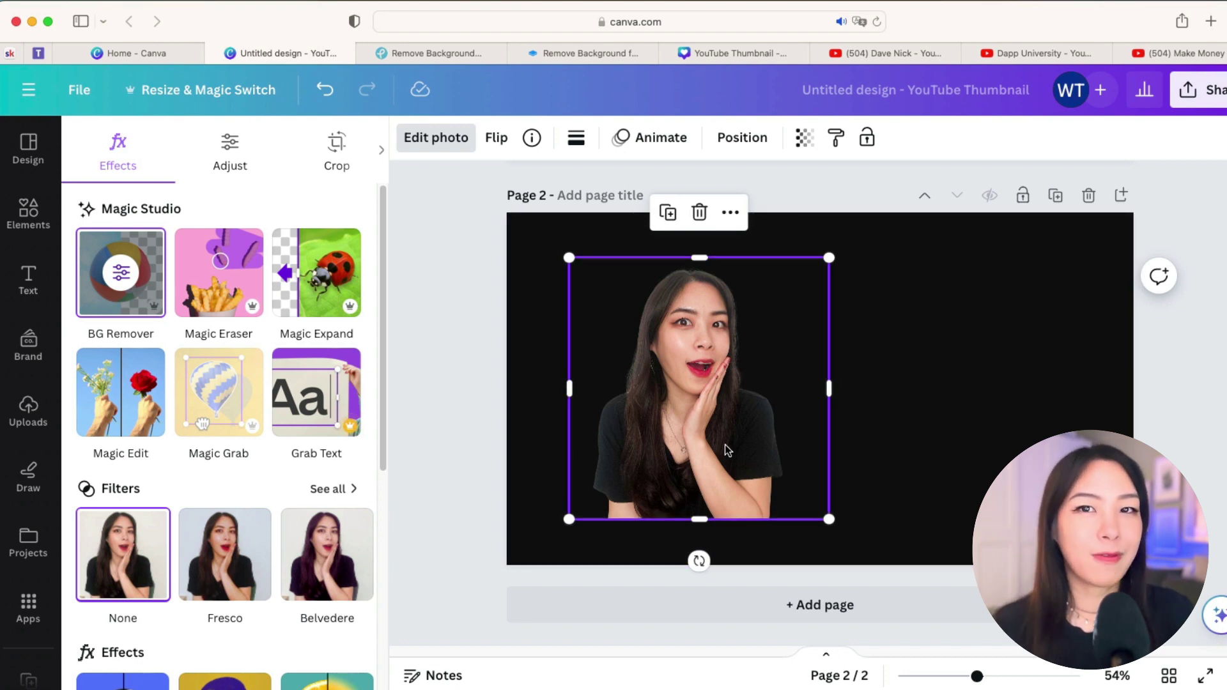
Step: Apply a Glow shadow effect to the cutout portrait on page 2
click(872, 405)
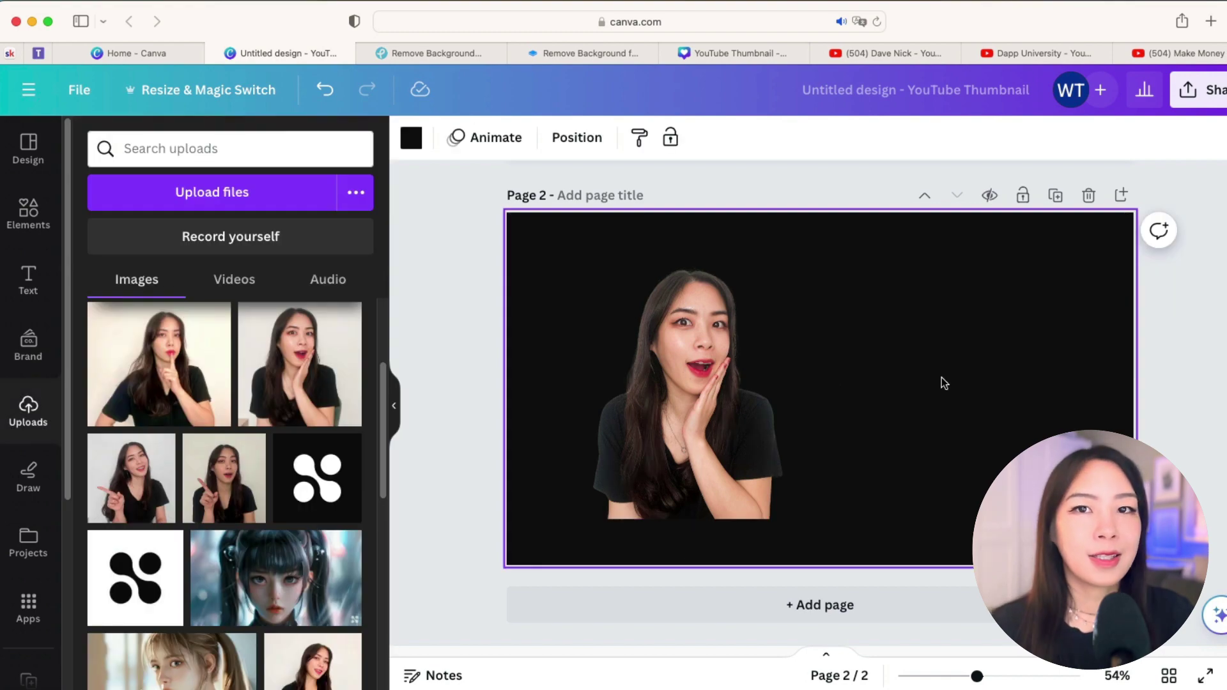
click(731, 386)
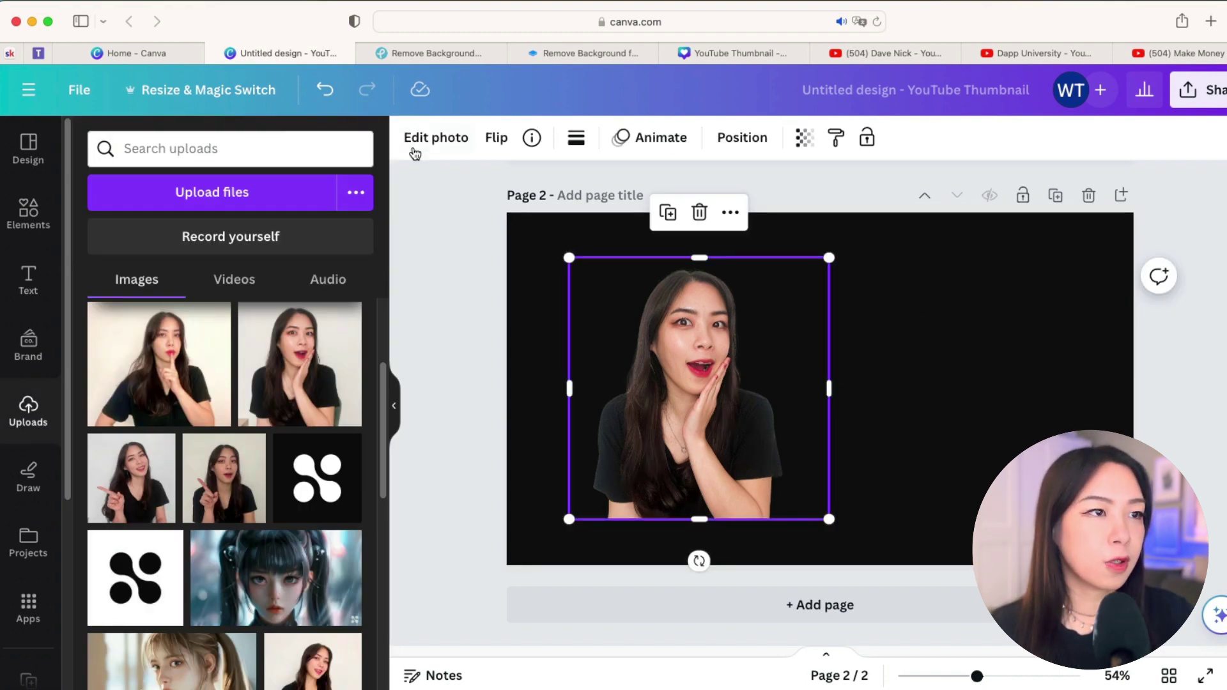
click(445, 140)
scroll(232, 367, down, 3)
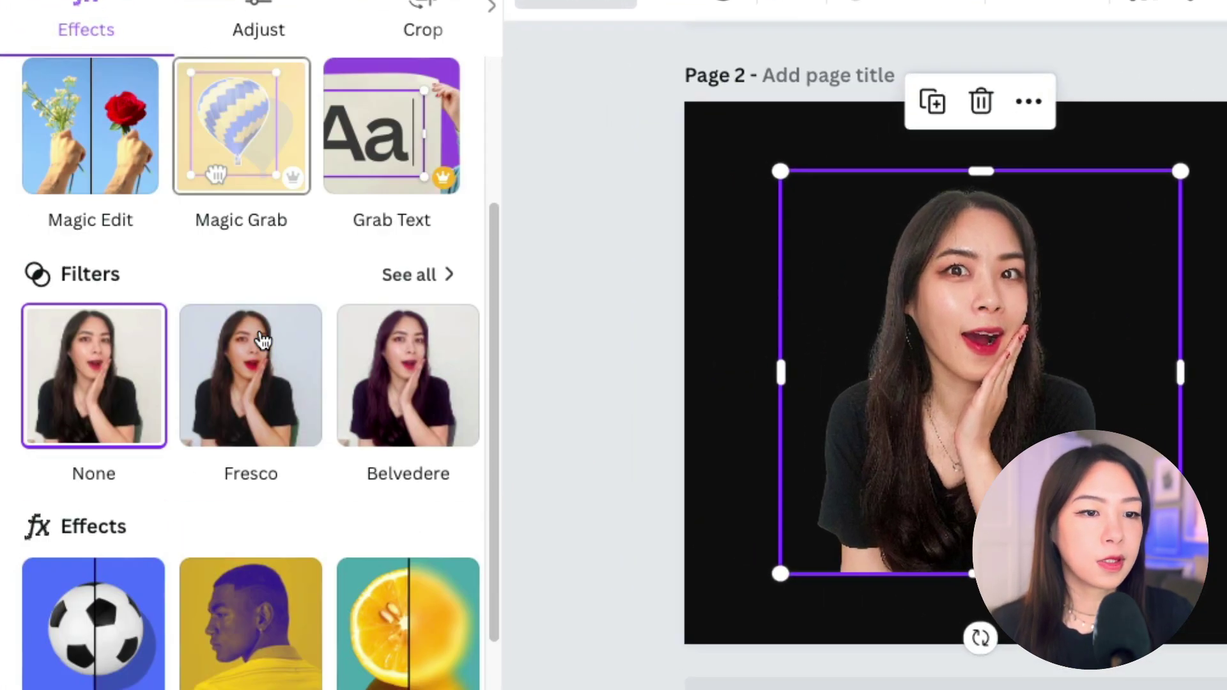
scroll(262, 341, down, 1)
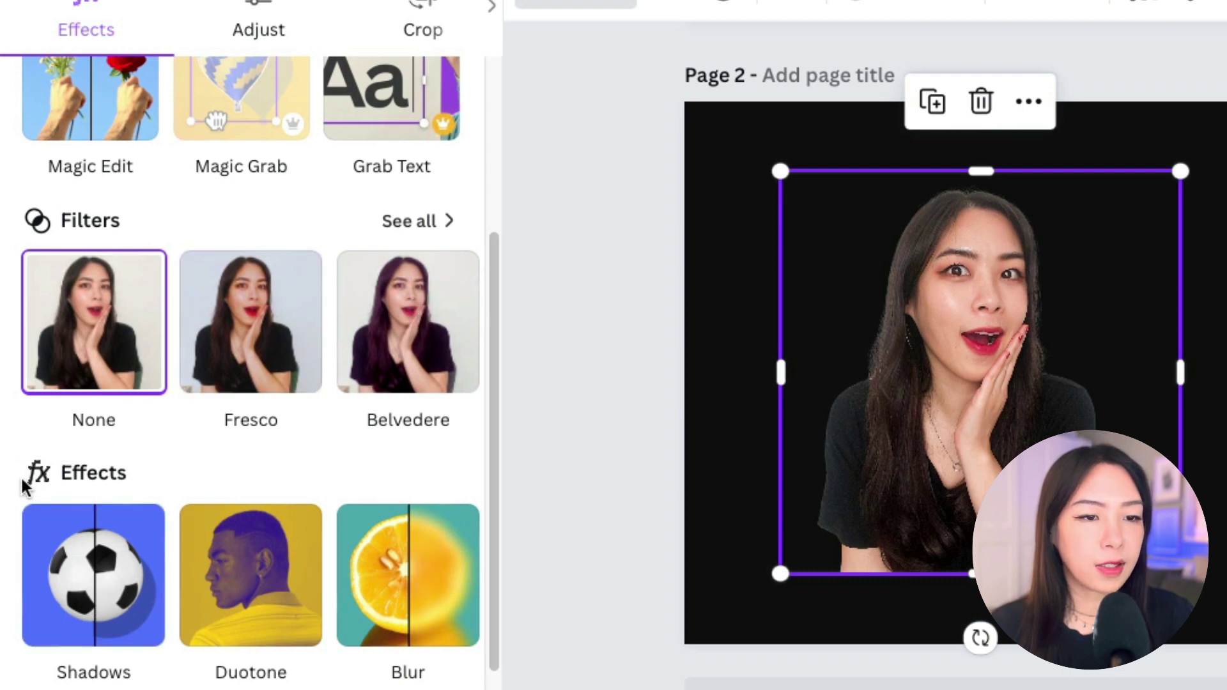
click(99, 592)
click(112, 334)
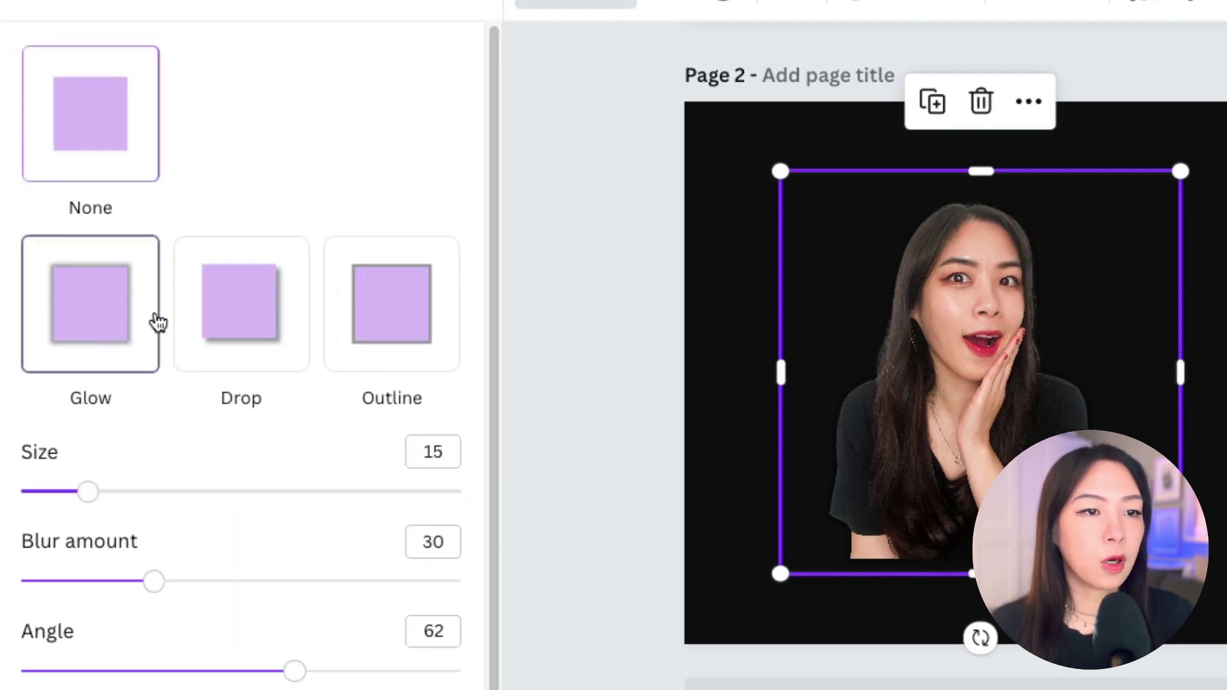
scroll(355, 396, down, 2)
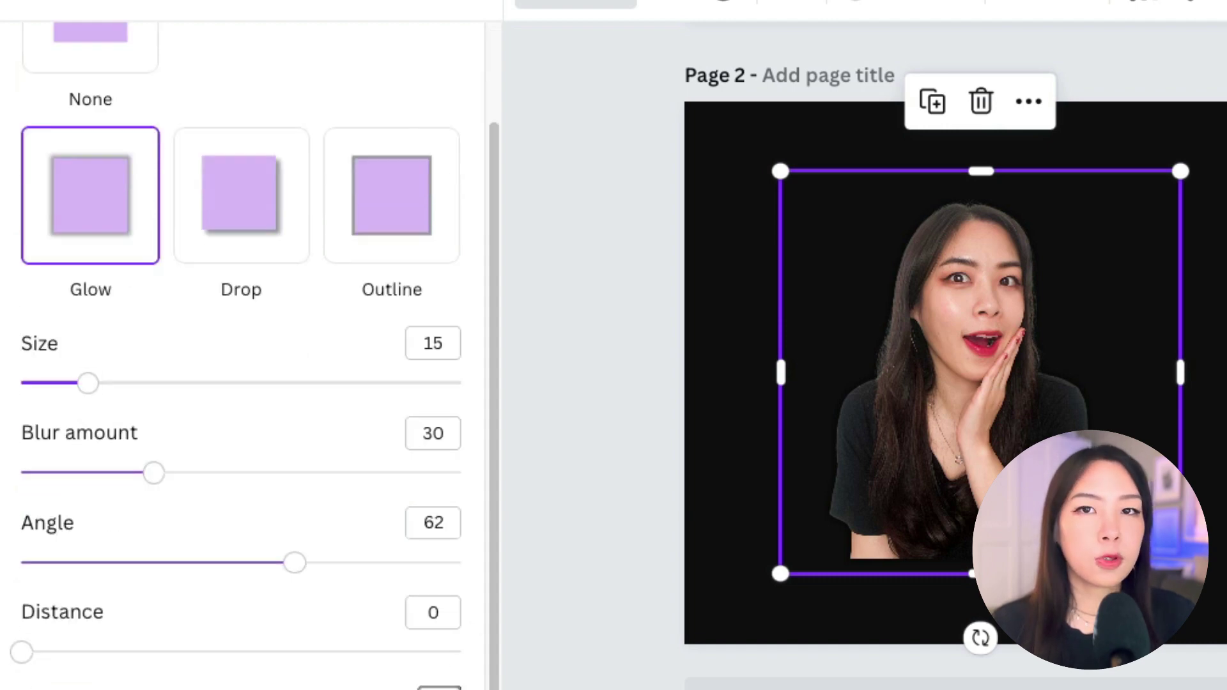
Step: Make the glow white (#FFFFFF) with smaller size, more blur and higher intensity
click(348, 611)
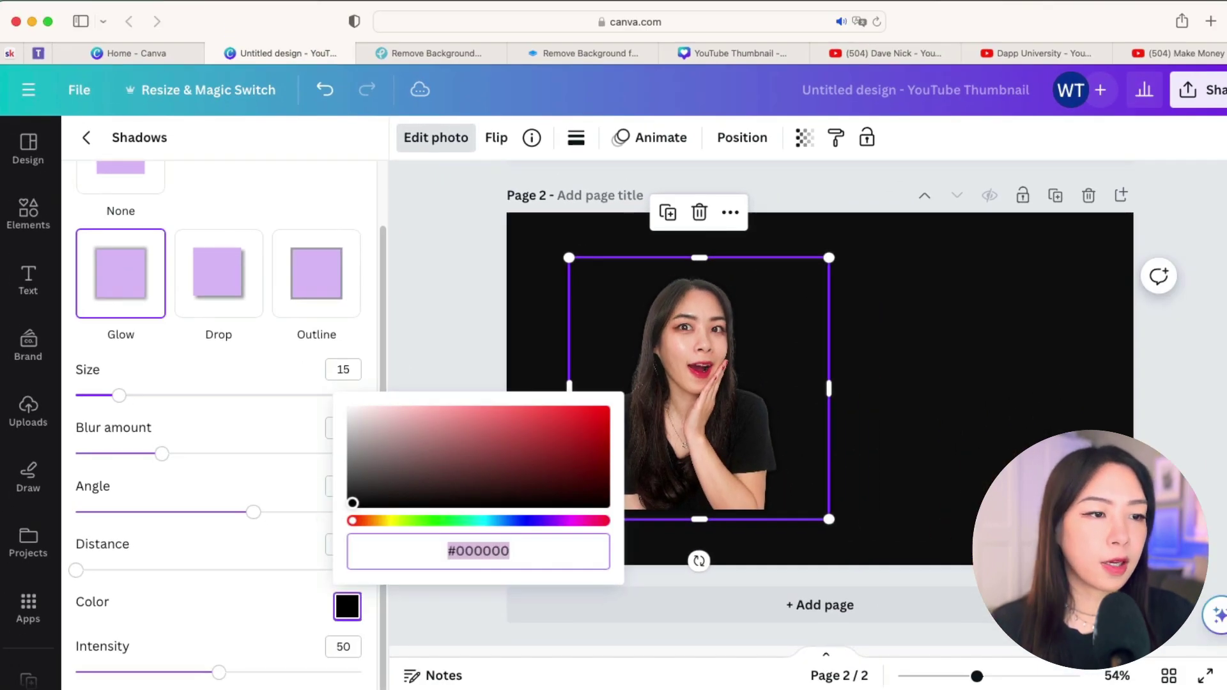
text(ffffff)
key(Return)
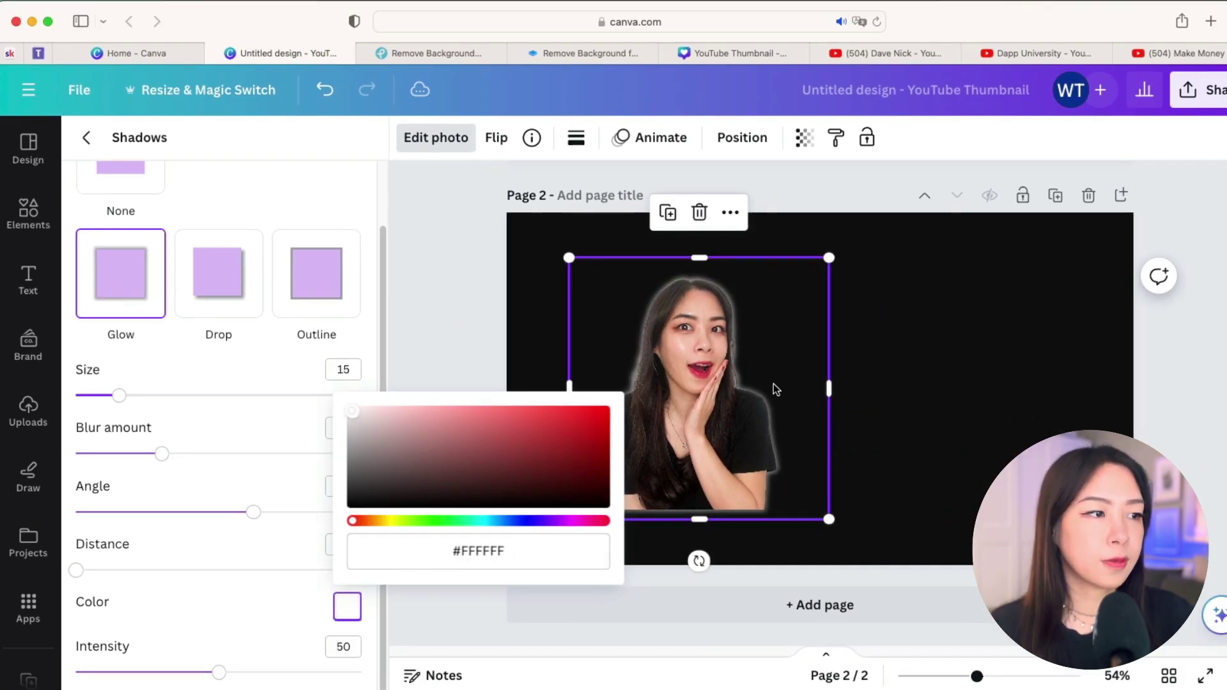
click(72, 388)
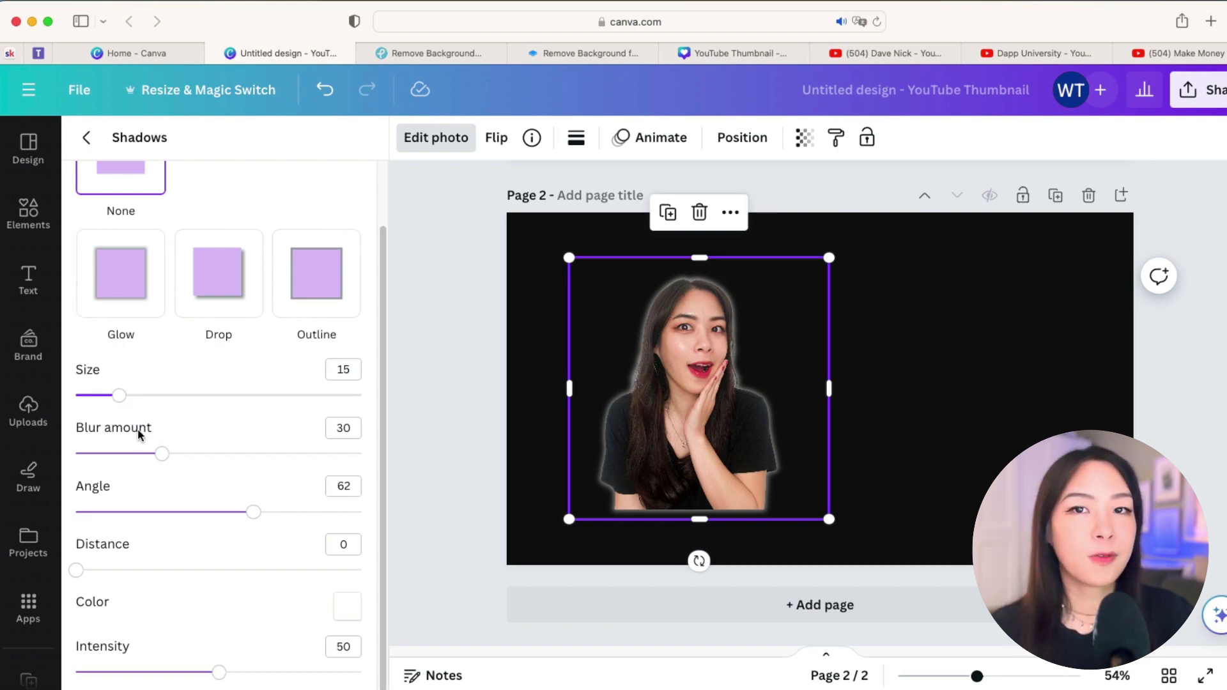
drag(118, 398, 101, 398)
drag(163, 464, 208, 460)
drag(219, 672, 348, 676)
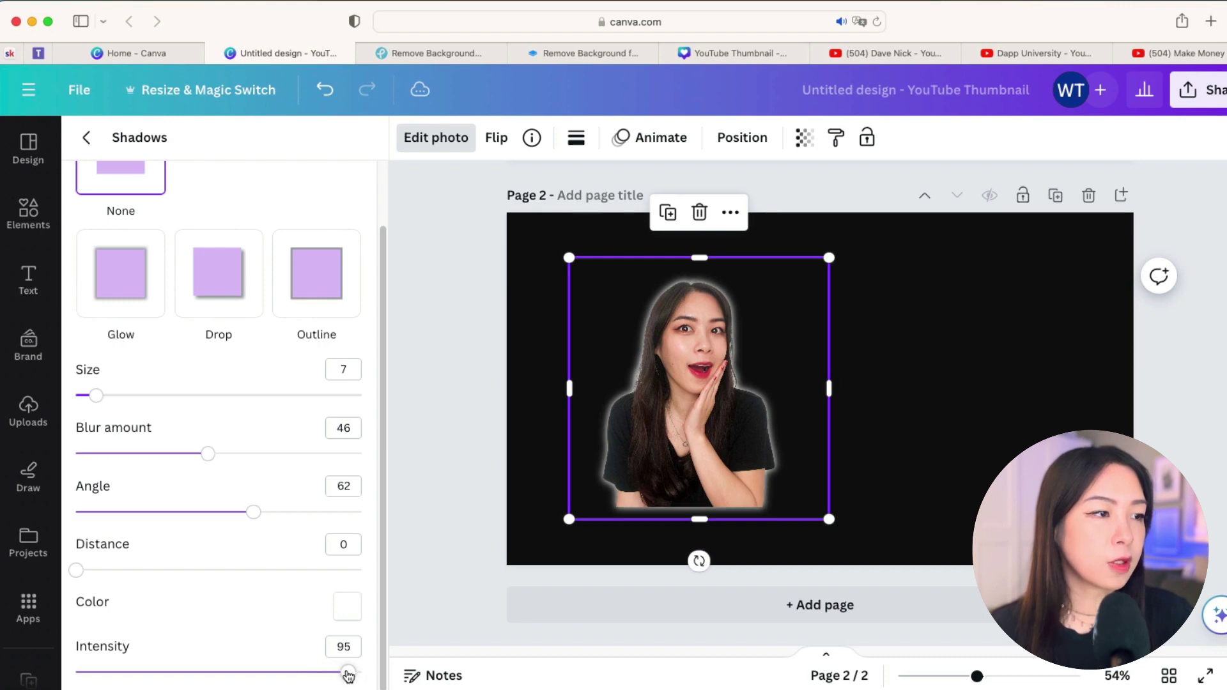
Step: Enlarge the portrait and move it toward the page's lower left
click(881, 450)
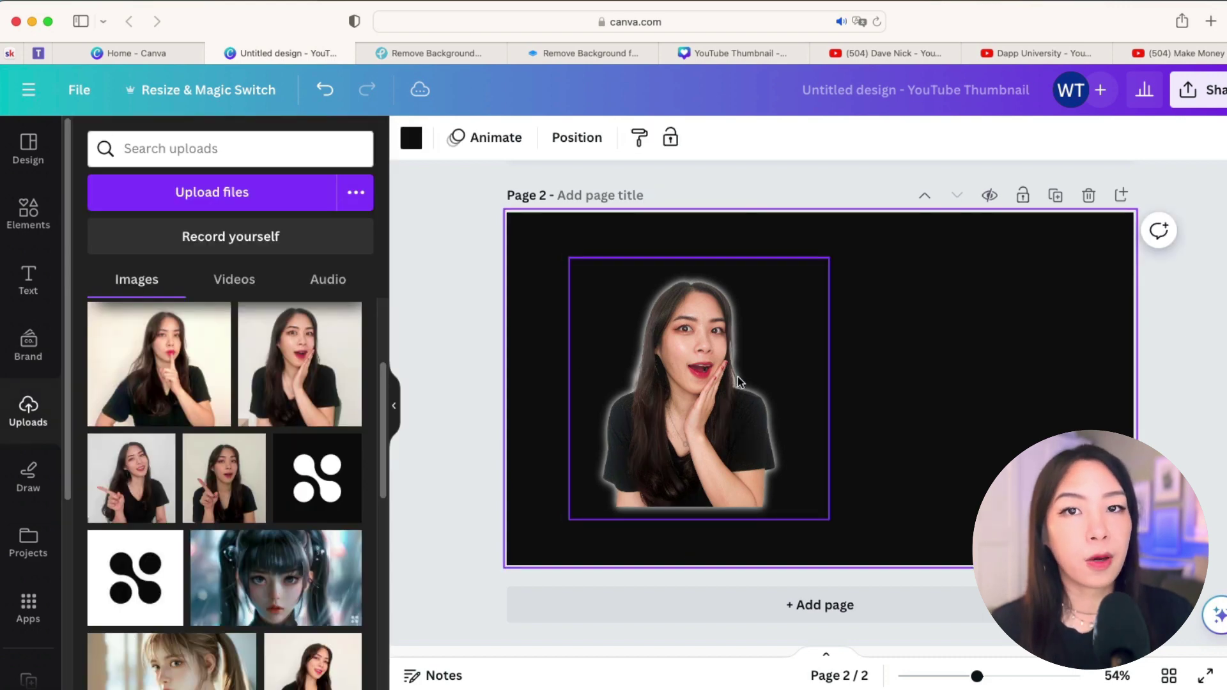
click(816, 422)
drag(569, 525, 523, 569)
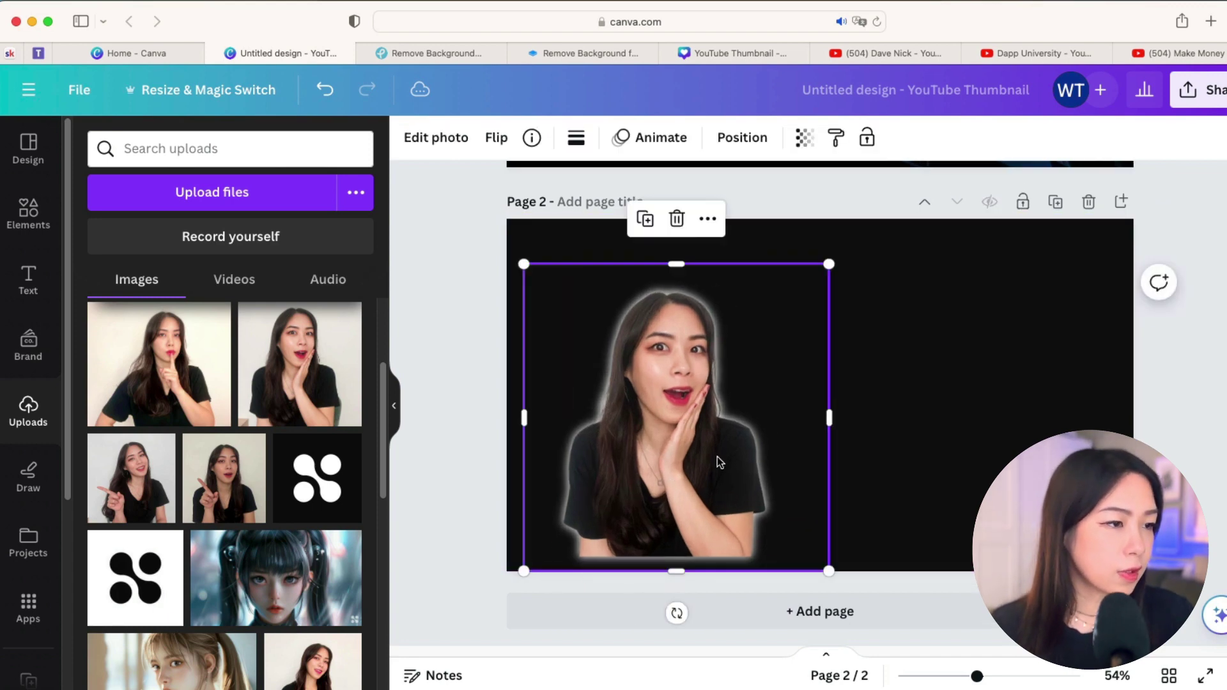
drag(717, 458, 709, 482)
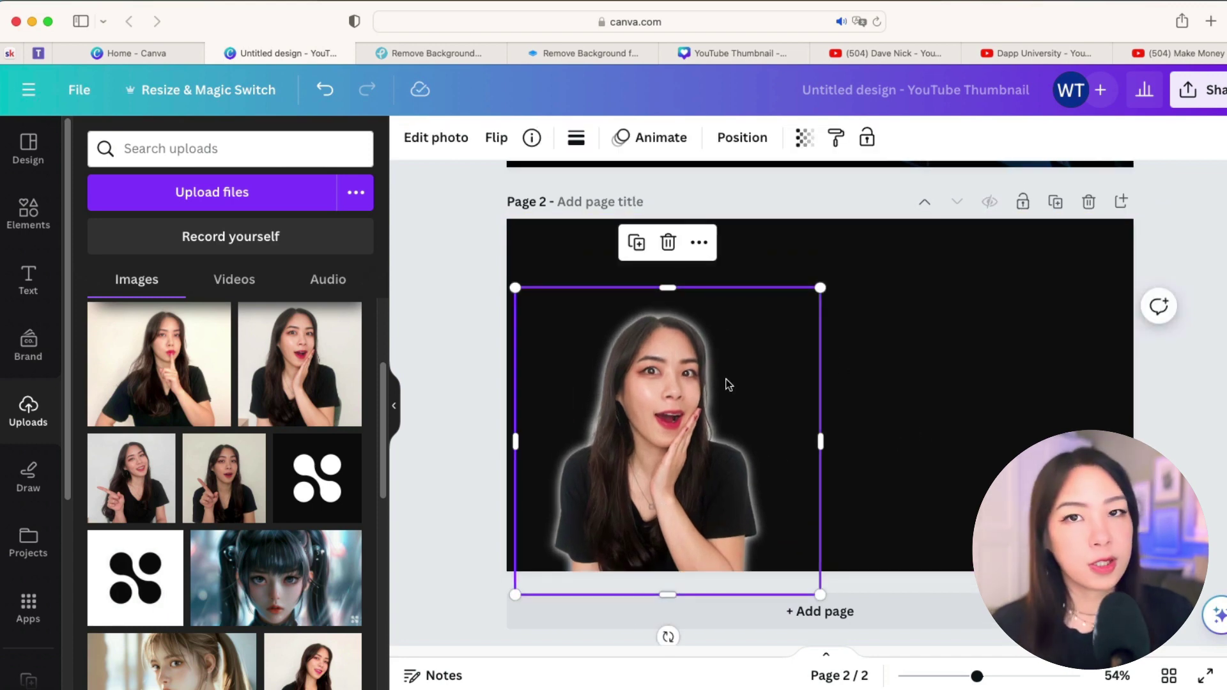
click(927, 421)
scroll(927, 422, up, 10)
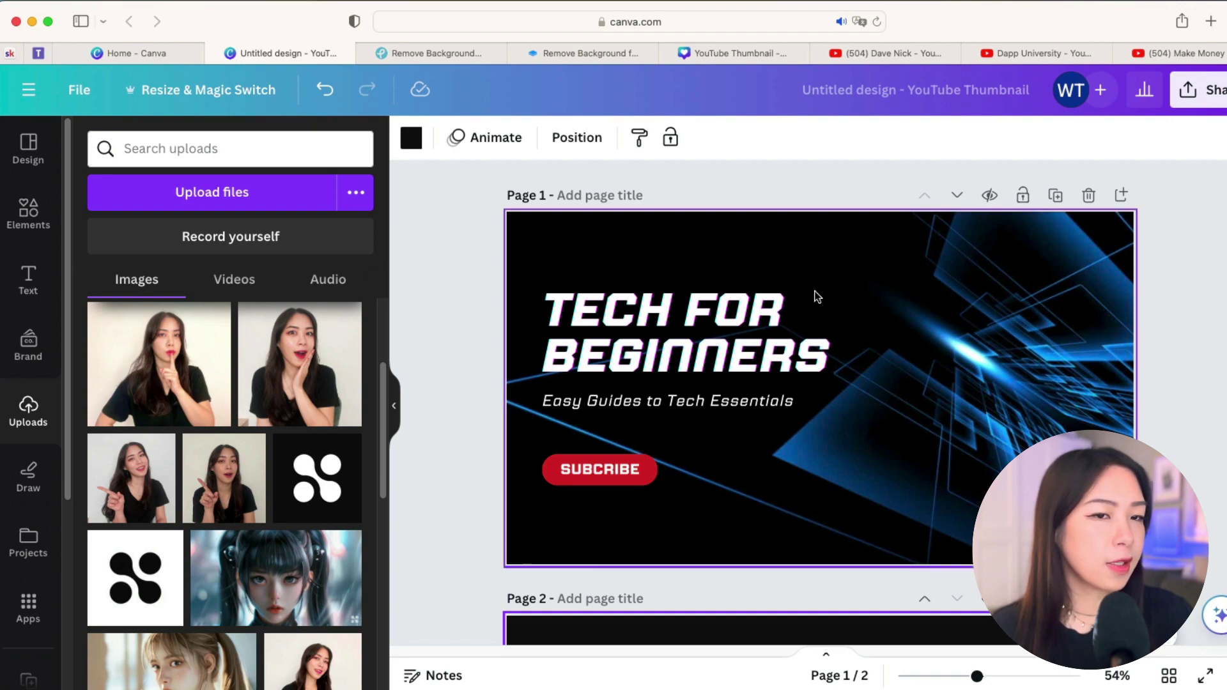
Step: Search the elements library for 'glow'
click(28, 211)
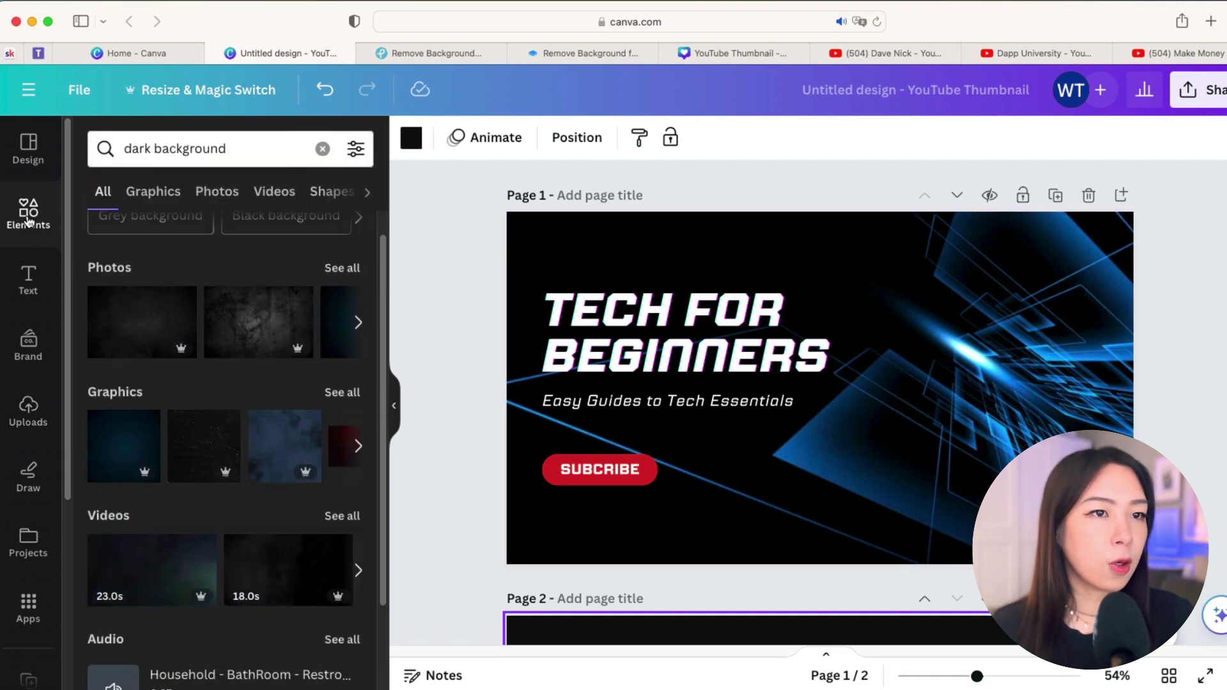
click(251, 146)
key(super+a)
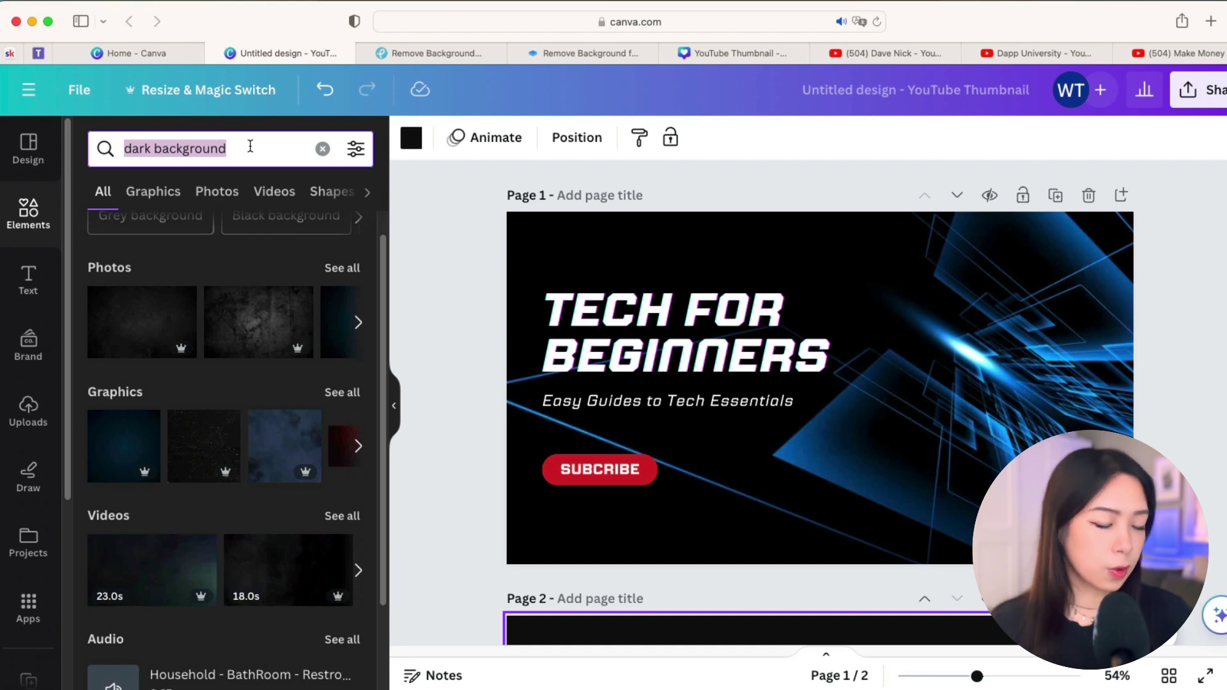
text(glow)
key(Return)
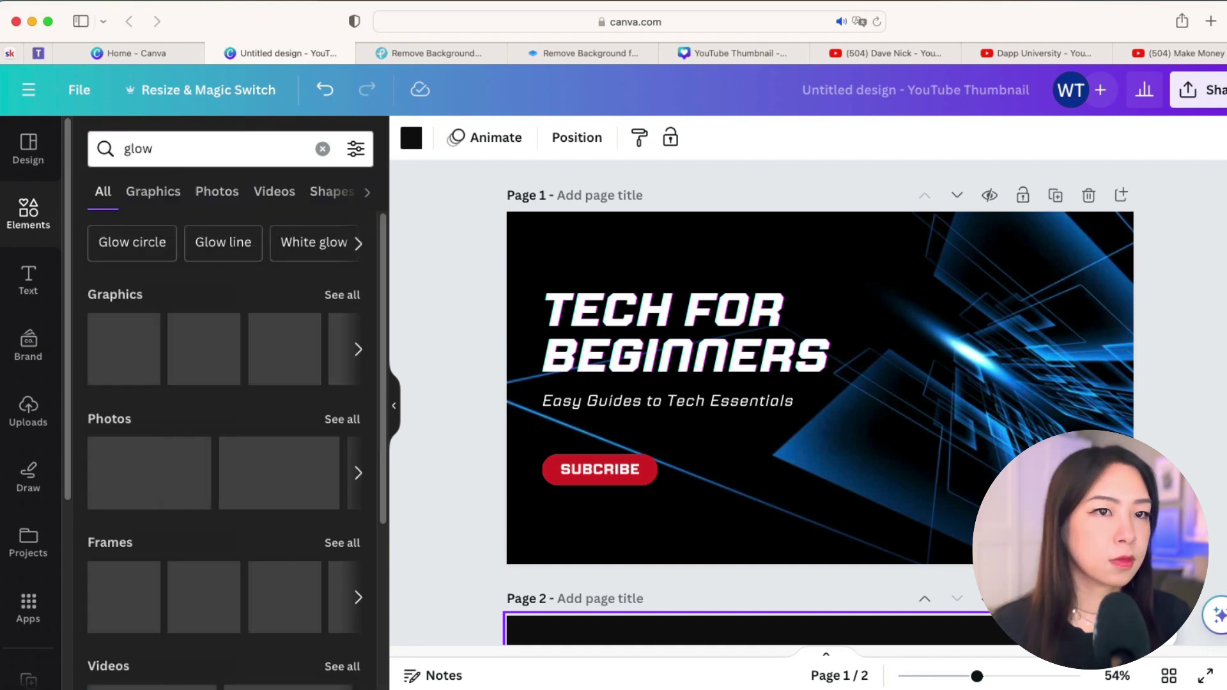
Step: Refine the search to 'blue glow' and browse all its graphics results
key(super+a)
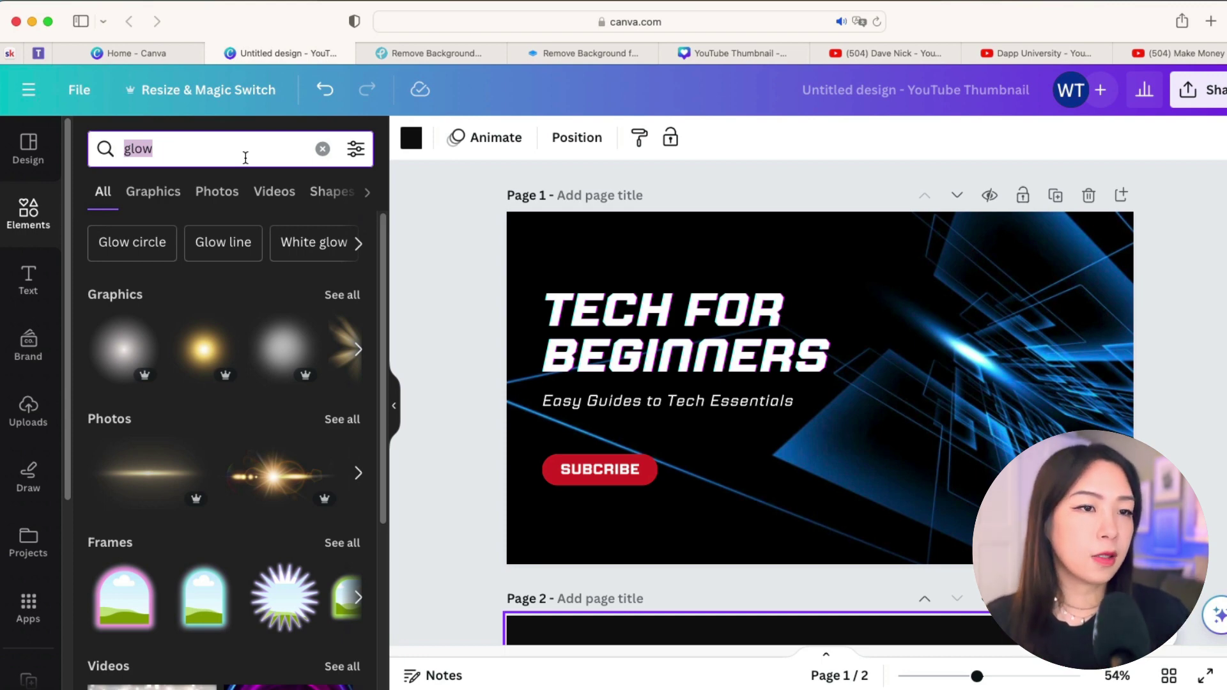
text(blu)
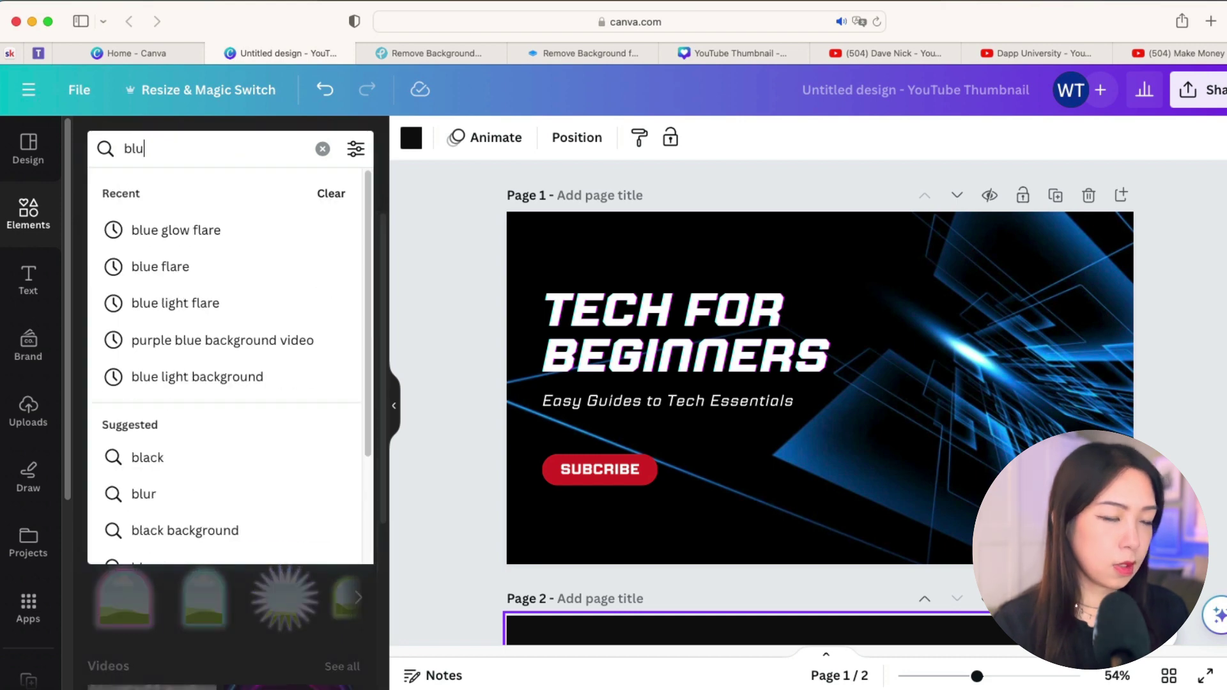
text(e glow)
key(Return)
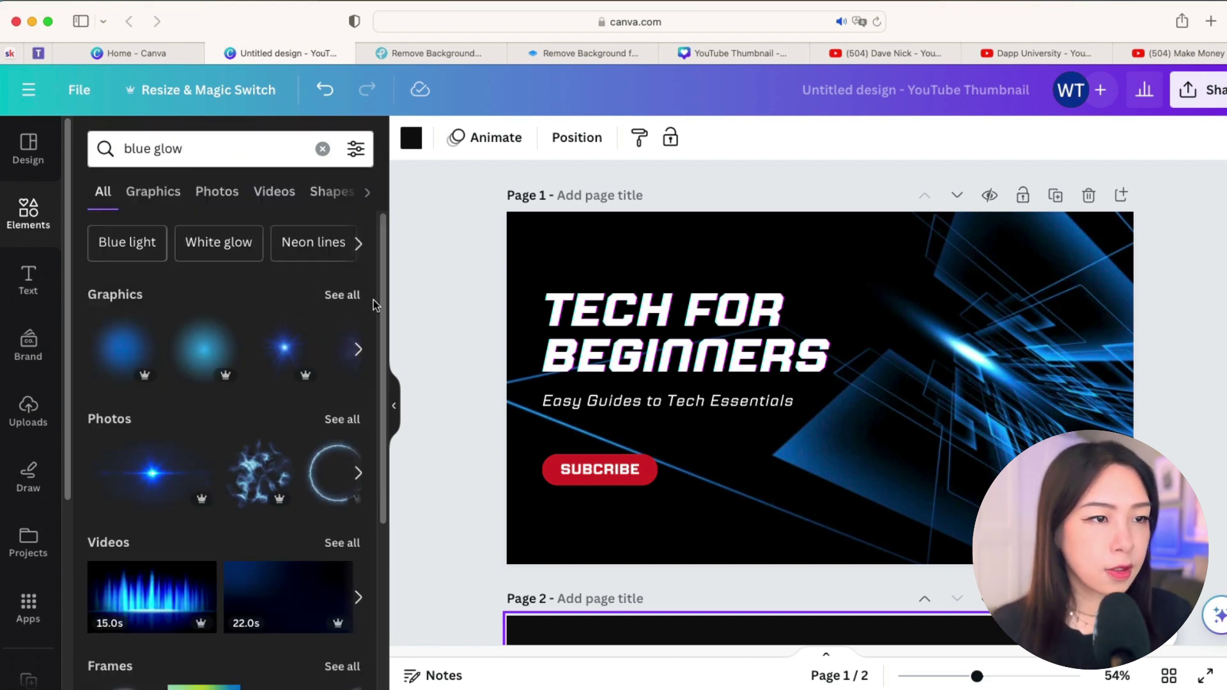
click(350, 298)
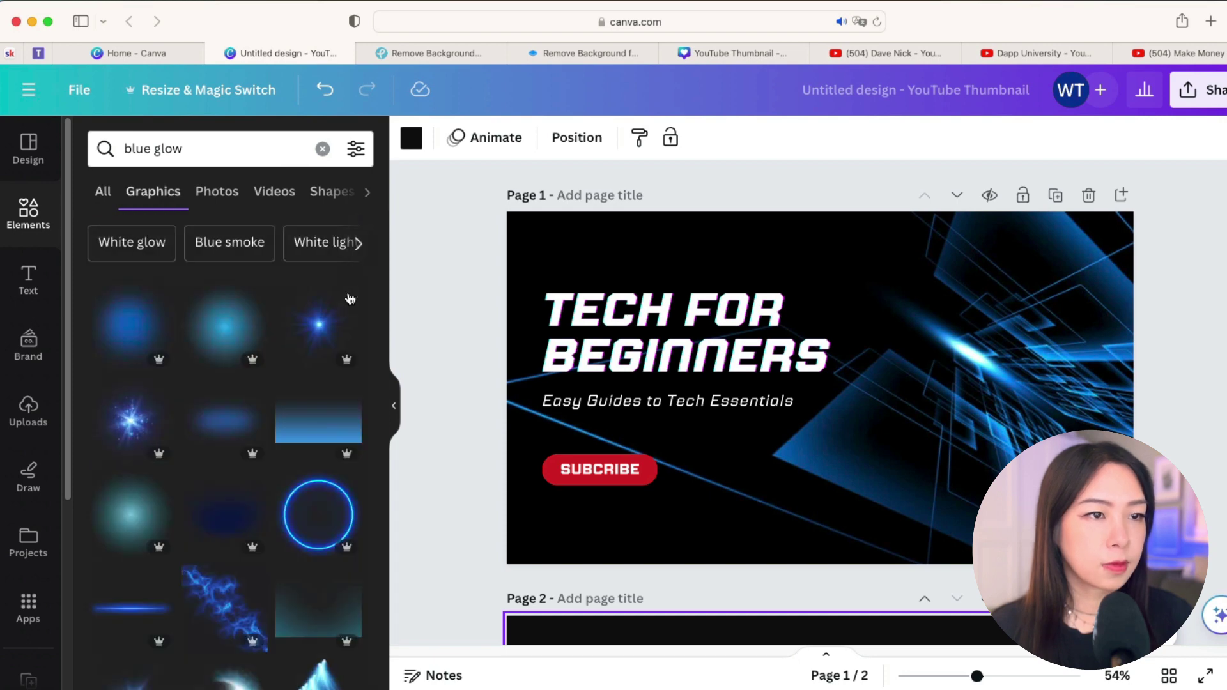
scroll(273, 424, down, 1)
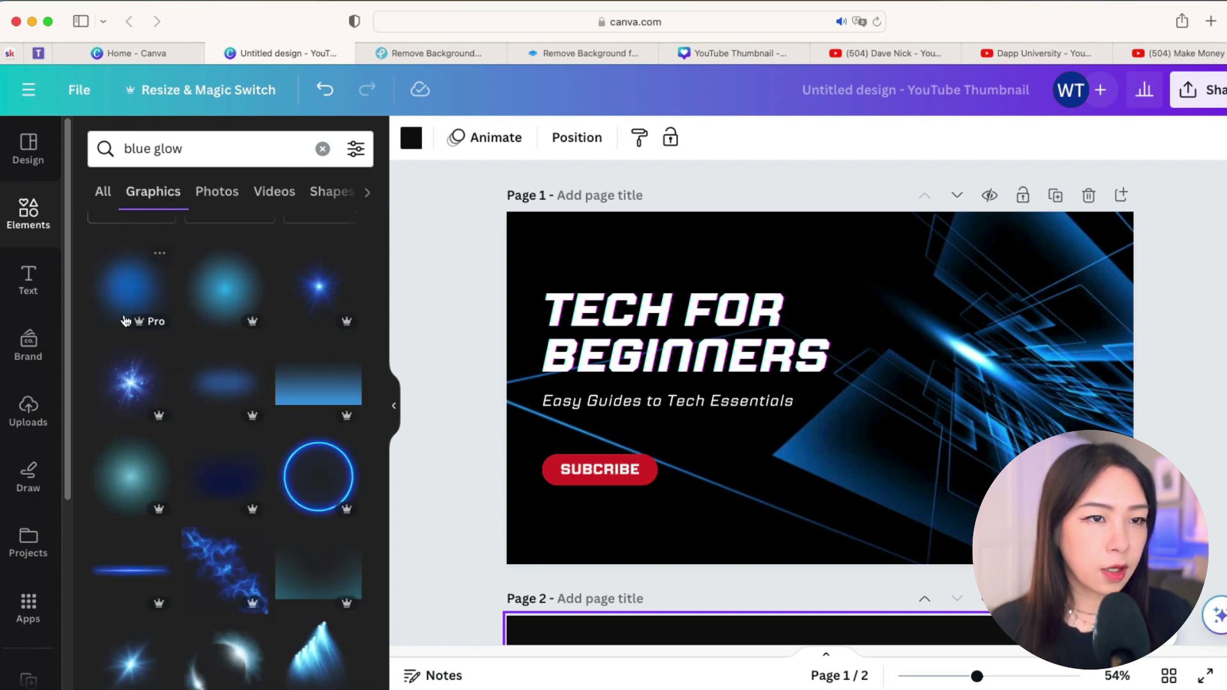
scroll(156, 358, down, 10)
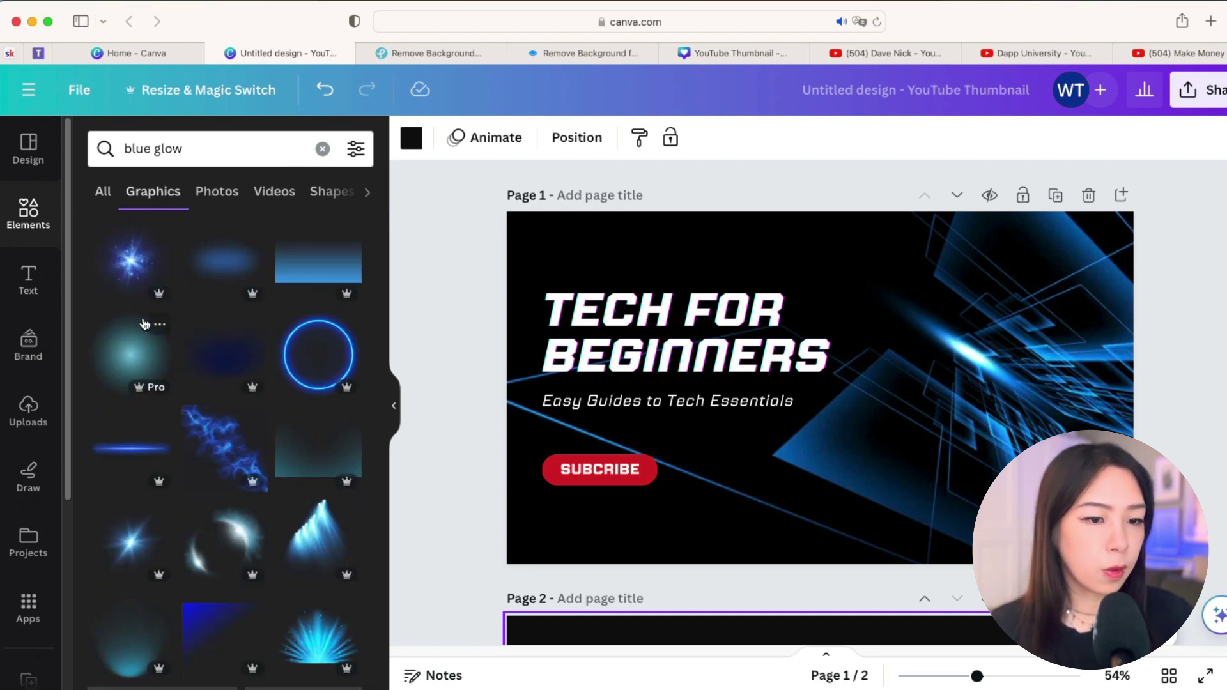
scroll(203, 354, down, 5)
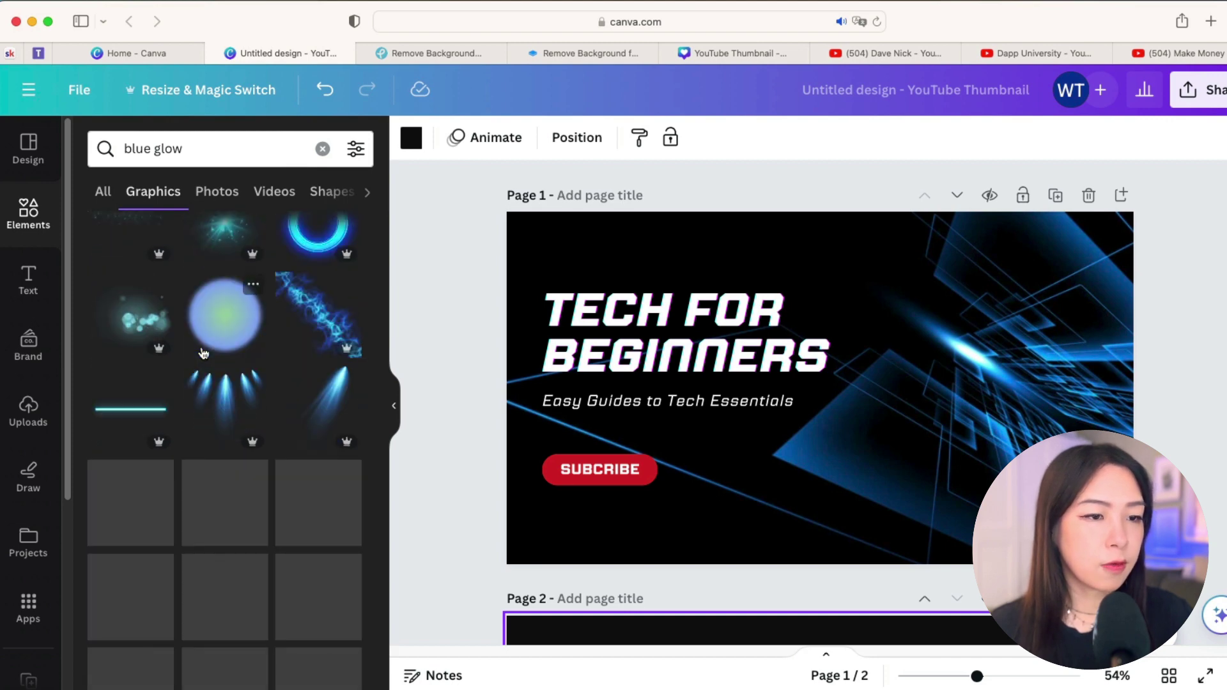
scroll(238, 404, down, 5)
Step: Drag a blue glow graphic onto page 1, enlarge it and position it over the right side
drag(242, 466, 1022, 450)
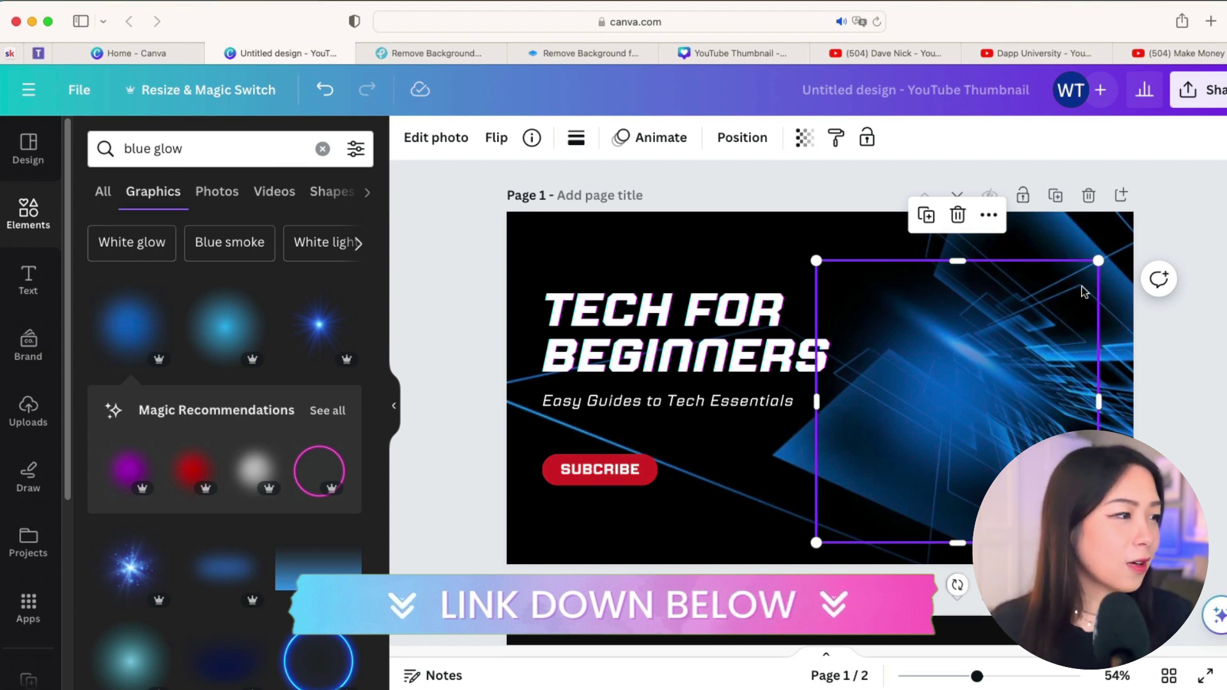
drag(1098, 260, 1184, 176)
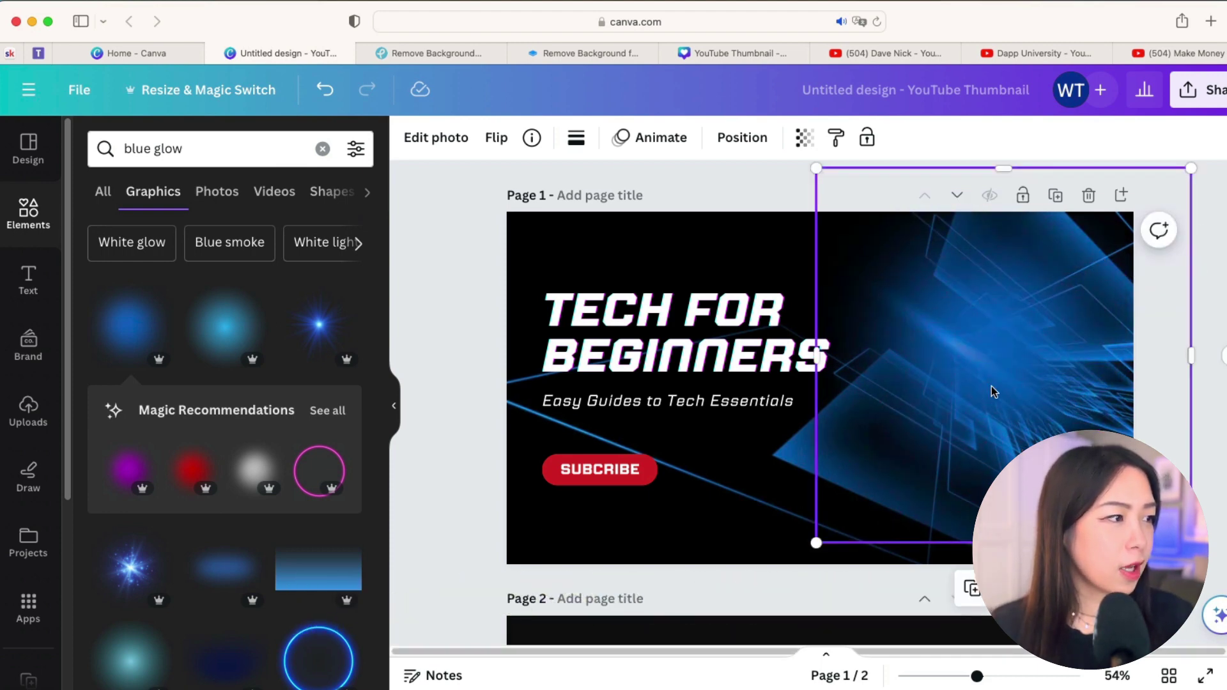
drag(887, 471, 846, 510)
drag(775, 214, 699, 165)
drag(931, 383, 951, 409)
drag(728, 168, 690, 163)
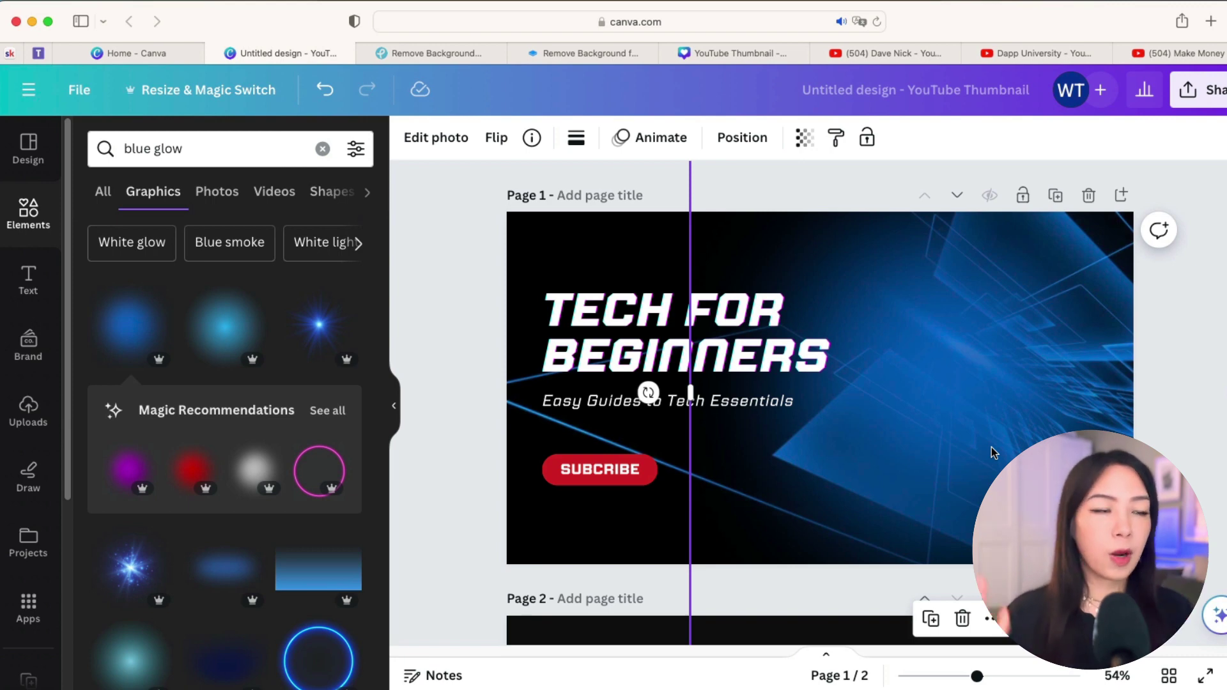
key(shift+Right)
key(shift+Right)
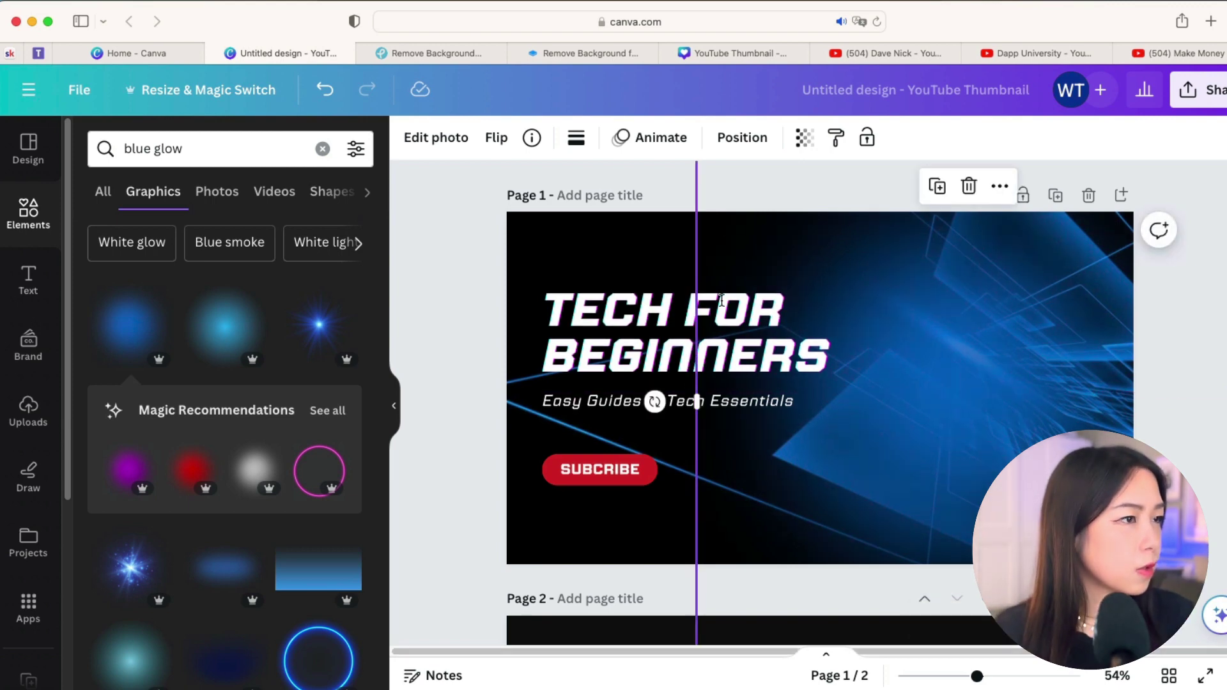
scroll(810, 448, down, 1)
drag(695, 643, 684, 646)
Step: Search for 'white glow' and add a white glow graphic over page 1's right side
click(135, 149)
double_click(135, 148)
text(white)
key(Return)
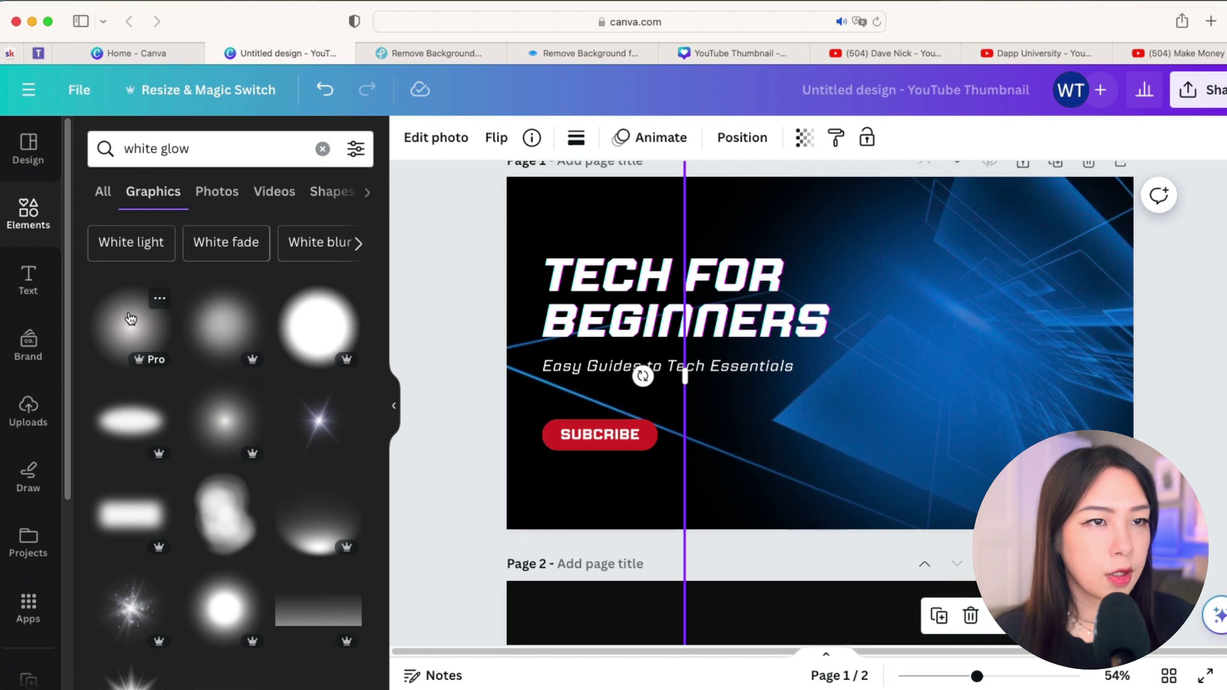
click(128, 318)
drag(935, 374, 1031, 372)
Step: Shift page 1's background image slightly right
click(741, 465)
drag(1137, 356, 1176, 342)
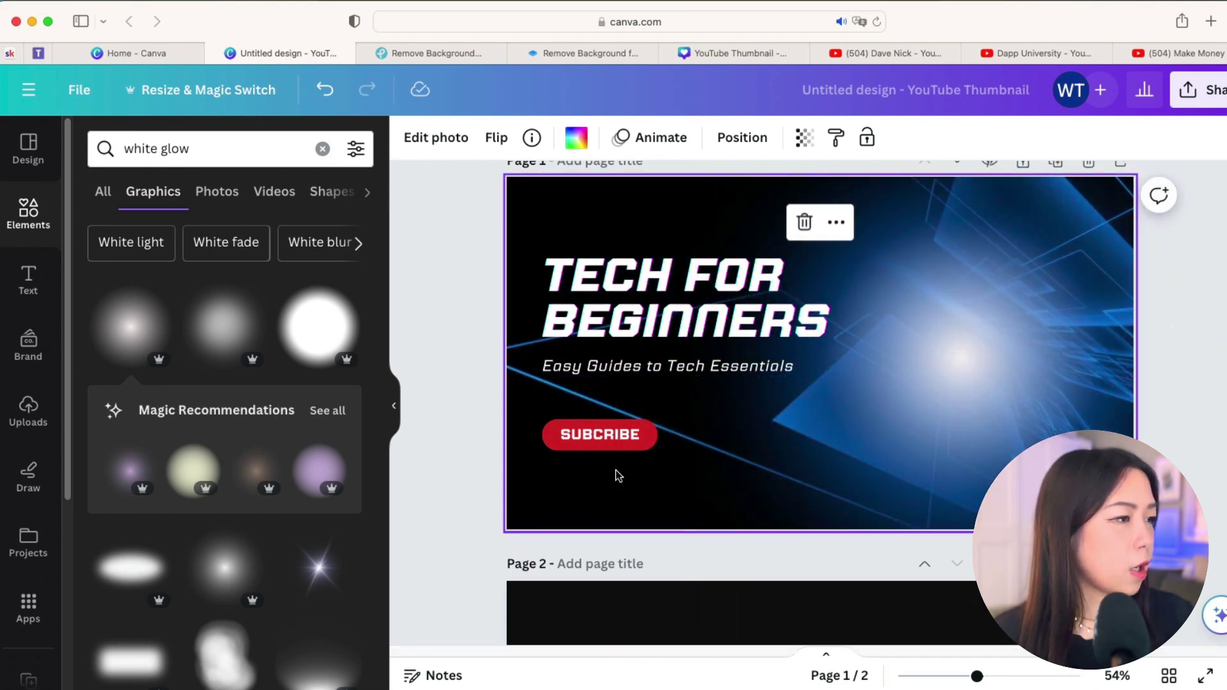
scroll(735, 403, down, 5)
Step: Paste the cutout portrait onto page 1, enlarge it and move it over the right side
click(669, 551)
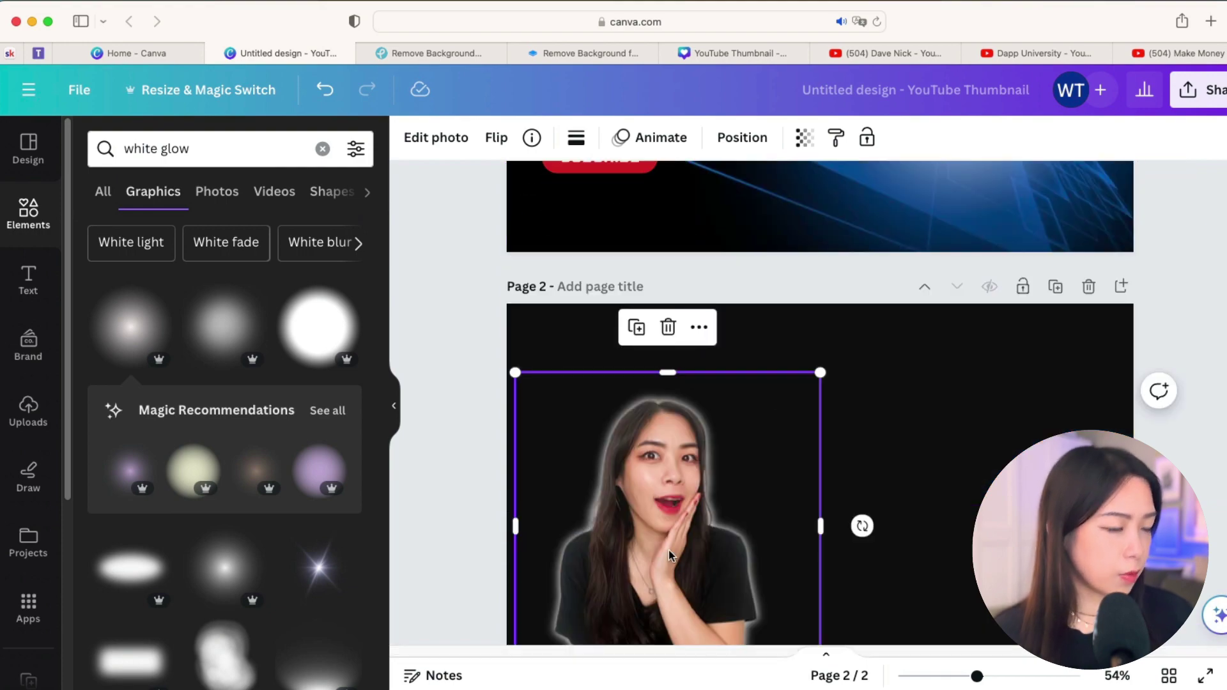
scroll(895, 418, up, 5)
click(968, 410)
key(cmd+v)
drag(546, 335, 867, 351)
drag(829, 284, 705, 168)
drag(895, 379, 985, 420)
Step: Delete the trial portrait from page 1 and select the white glow
click(731, 529)
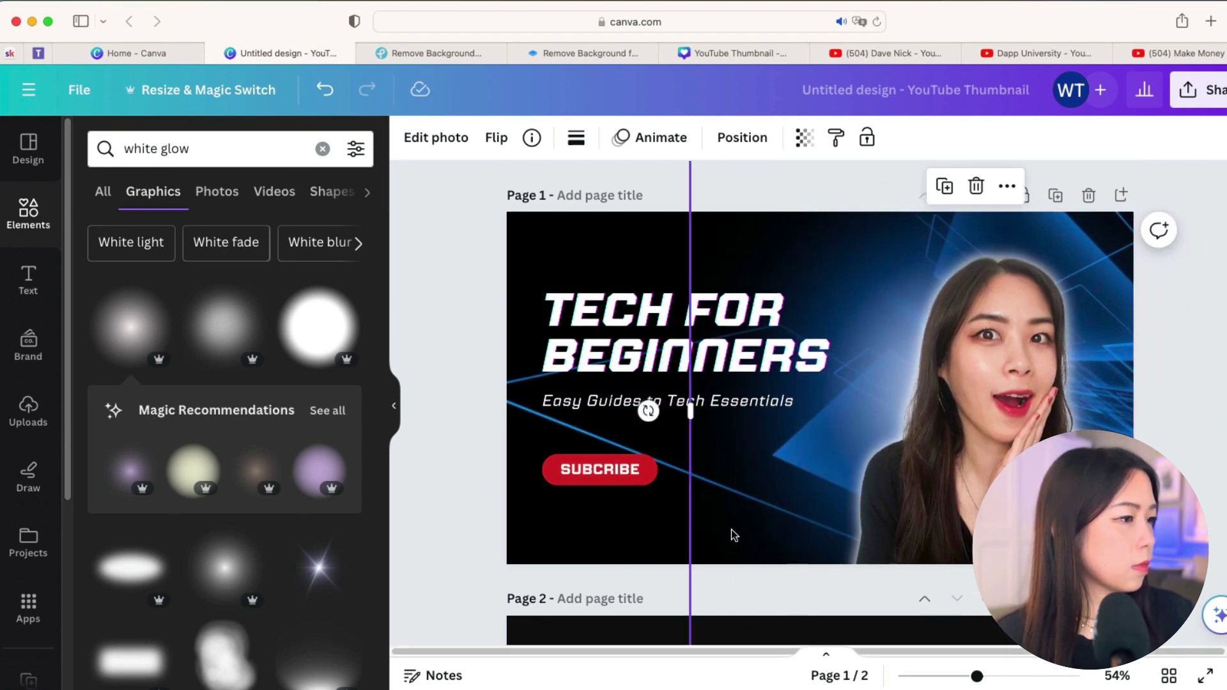
click(1169, 437)
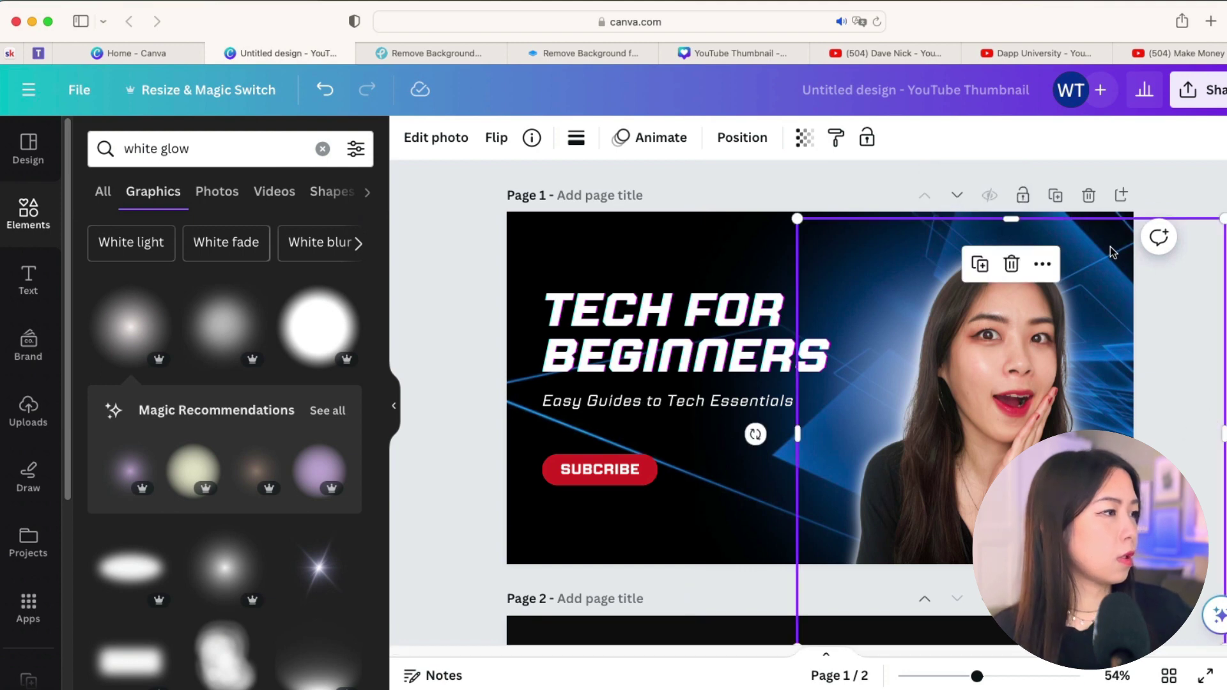
click(1175, 190)
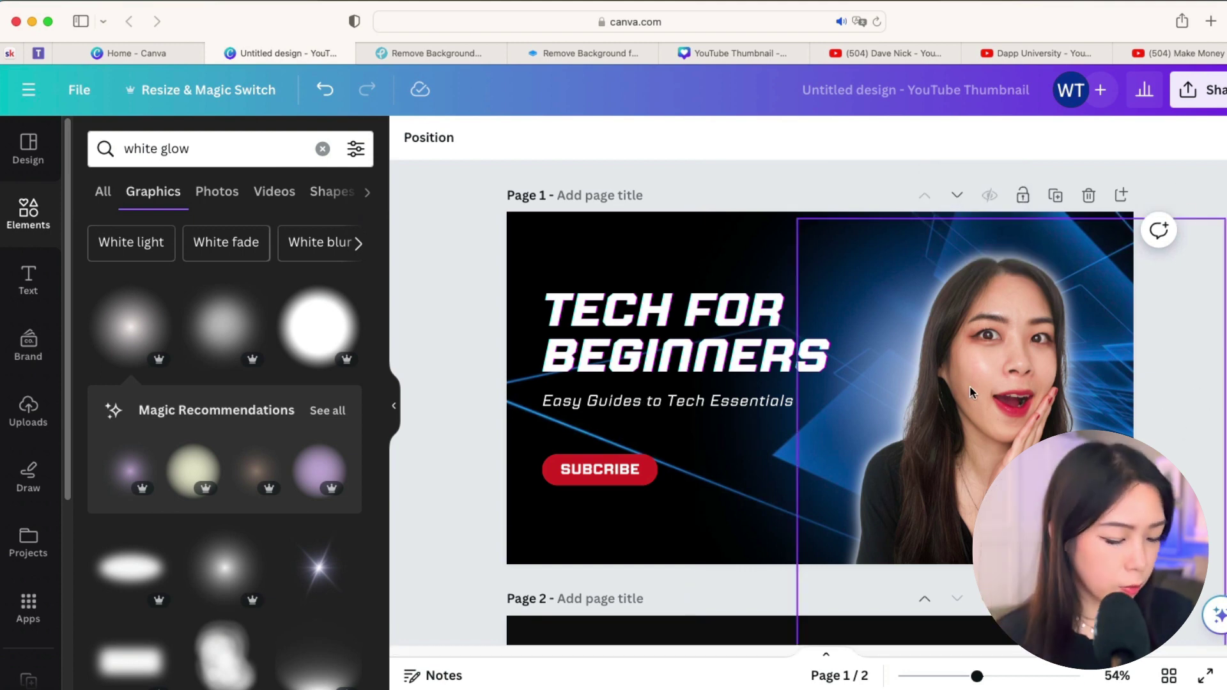
click(973, 409)
drag(972, 409, 898, 415)
key(Delete)
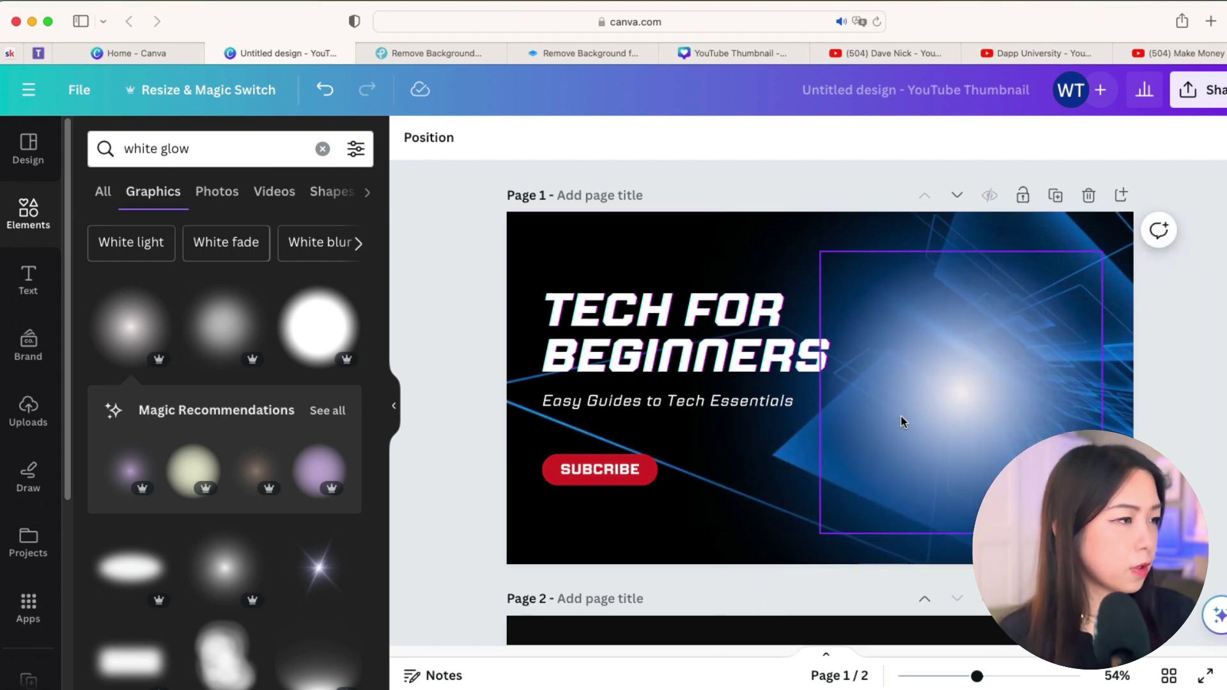
scroll(727, 642, down, 5)
scroll(816, 496, up, 5)
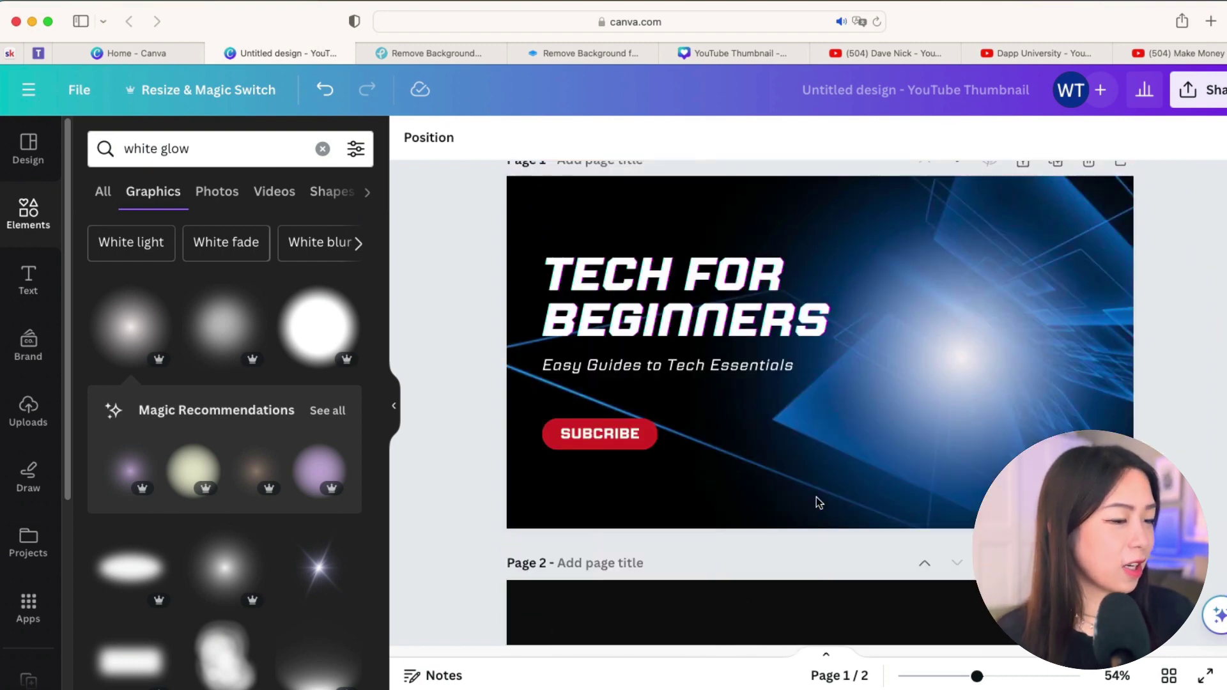
click(963, 389)
Step: Move the white glow toward the right of page 1 and enlarge it
drag(962, 389, 901, 272)
scroll(720, 515, down, 4)
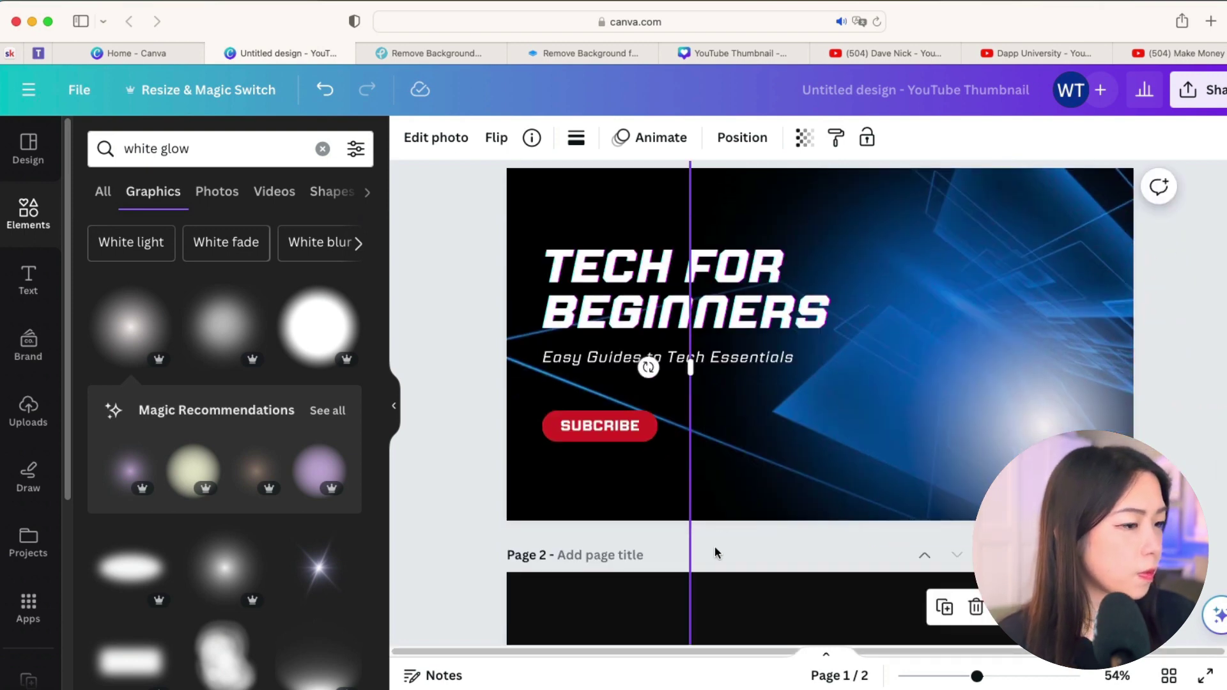
drag(680, 431, 559, 520)
scroll(950, 460, up, 4)
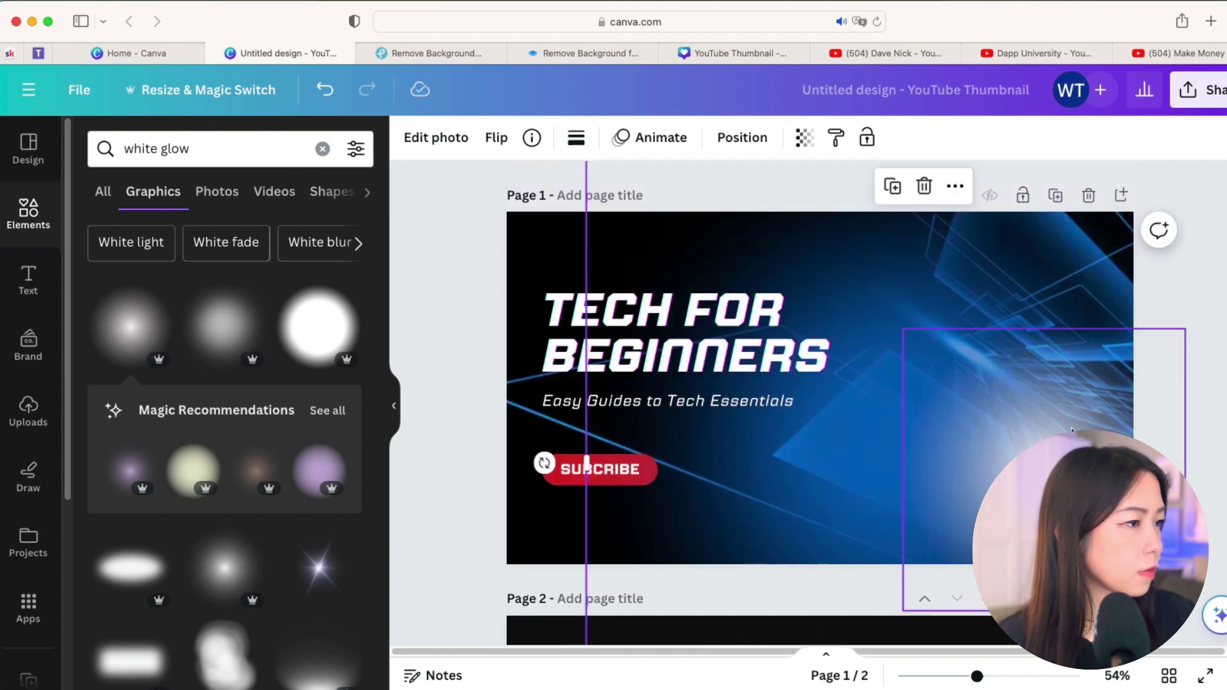
click(837, 531)
click(952, 390)
drag(838, 538, 681, 623)
drag(945, 471, 996, 439)
drag(1175, 216, 1155, 225)
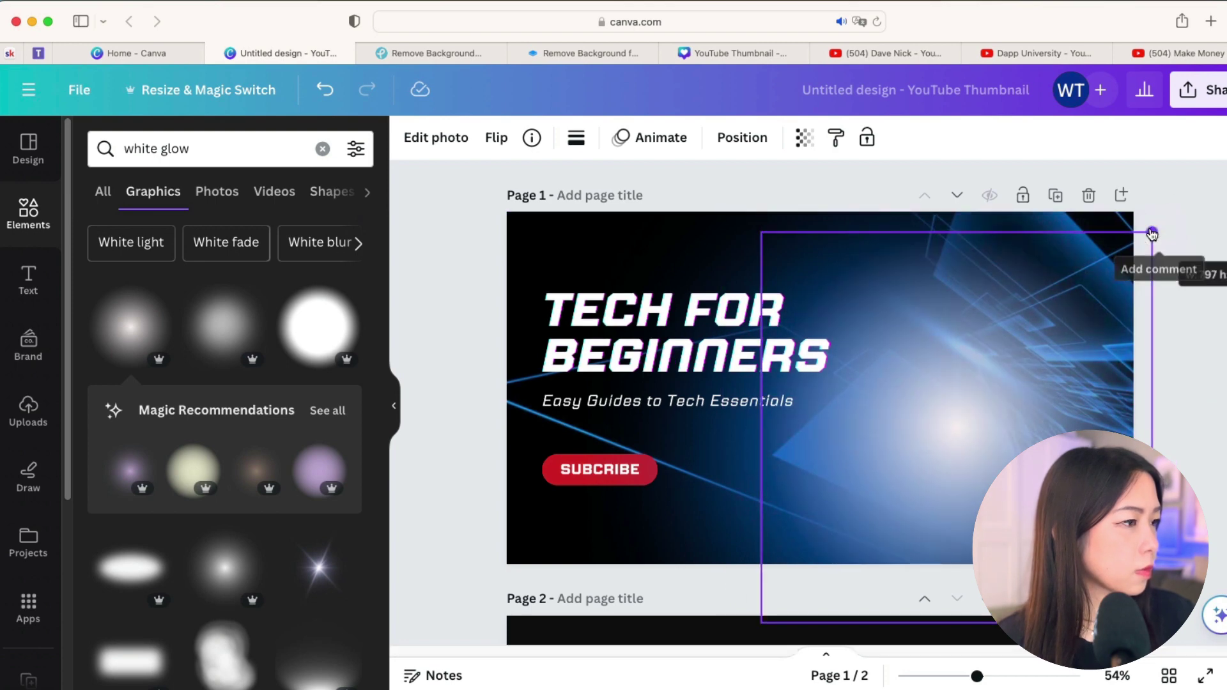
Step: Nudge the glow slightly right into its final position
click(725, 497)
scroll(664, 499, down, 5)
drag(586, 519, 534, 568)
scroll(883, 436, up, 3)
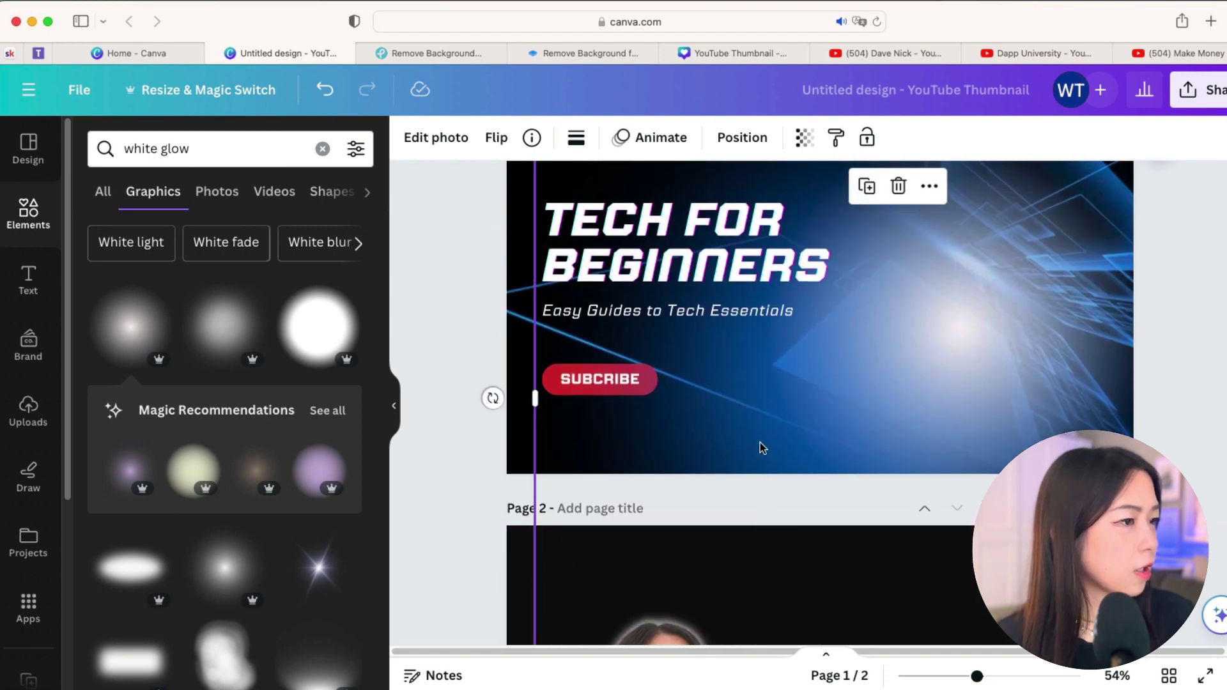
drag(759, 446, 731, 379)
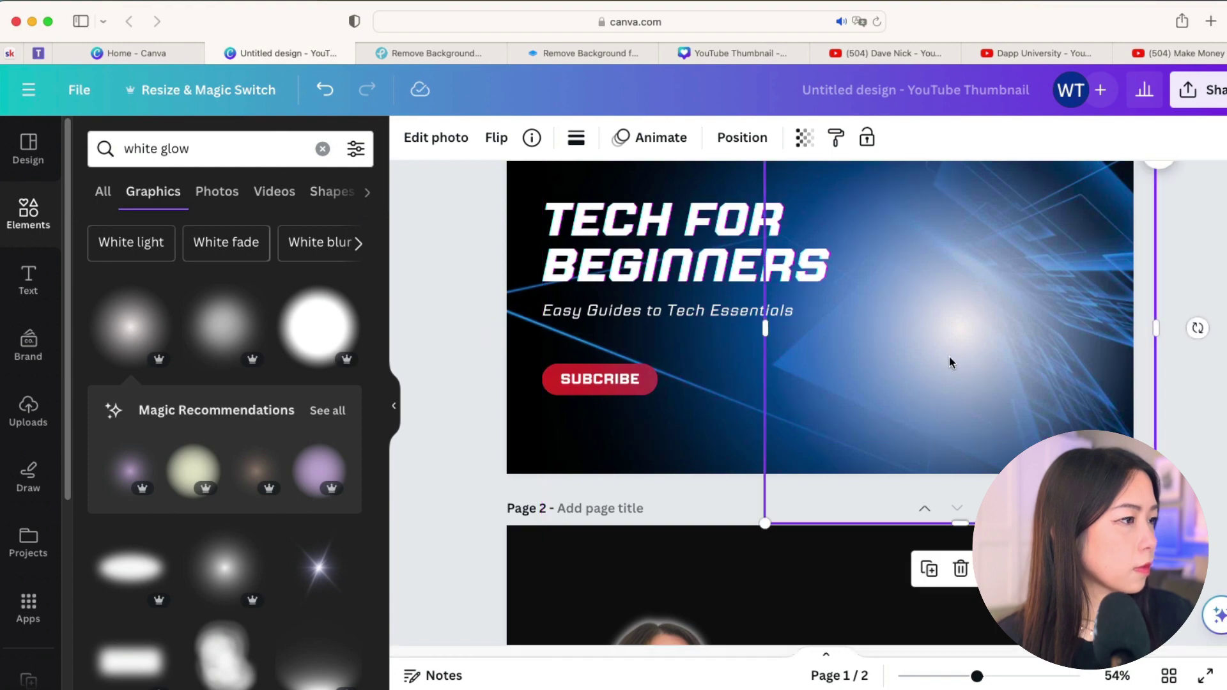
Step: Copy the cutout portrait from page 2 and paste it onto page 1
scroll(708, 545, down, 3)
click(708, 545)
key(super+c)
scroll(937, 381, up, 5)
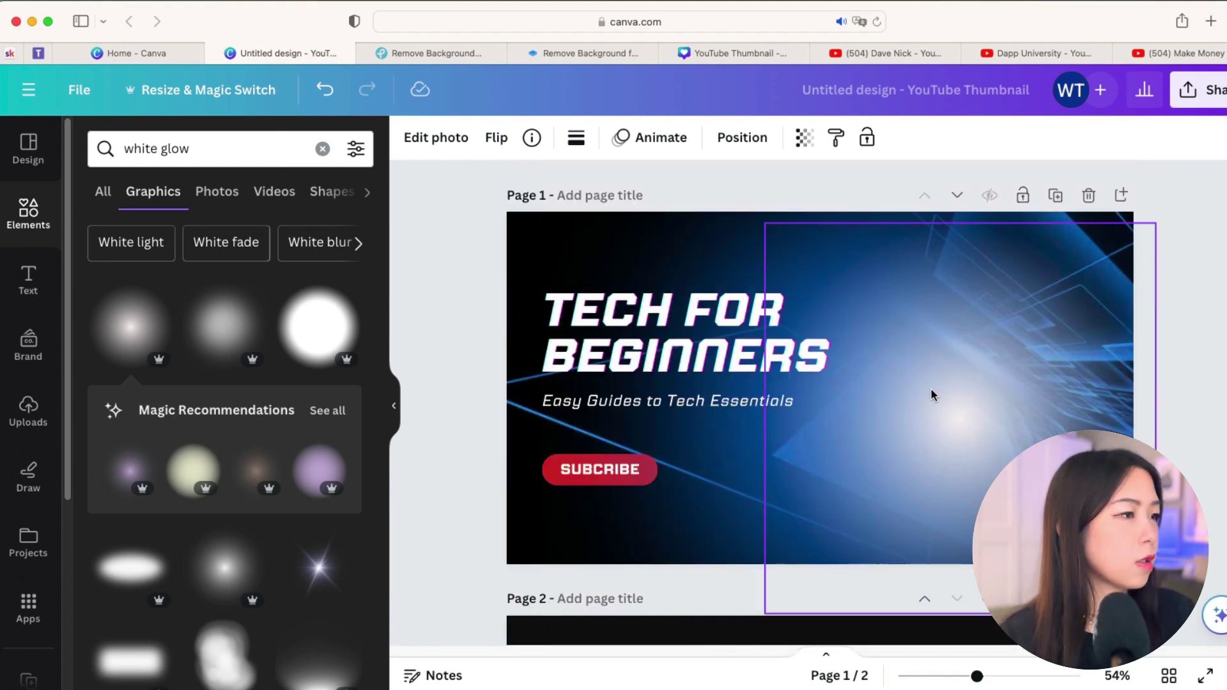
key(super+v)
Step: Move the pasted portrait to the right and enlarge it over the glow
drag(667, 441, 1001, 415)
drag(849, 256, 721, 128)
drag(947, 417, 981, 425)
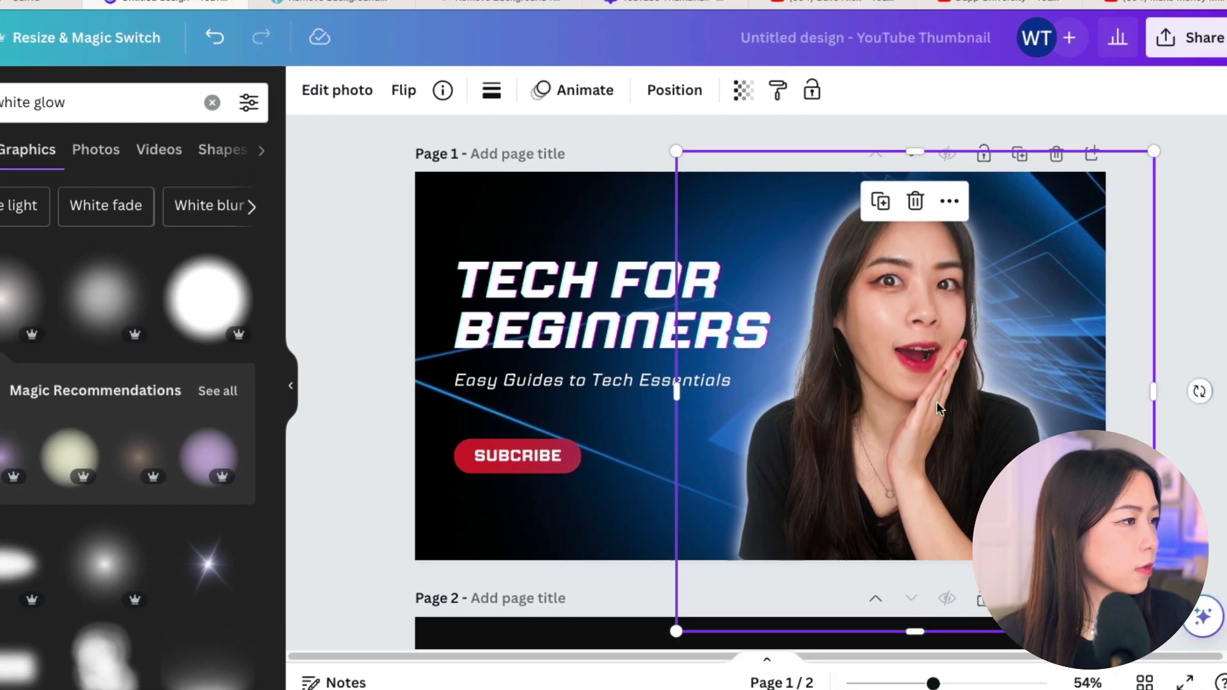
drag(1153, 151, 1143, 163)
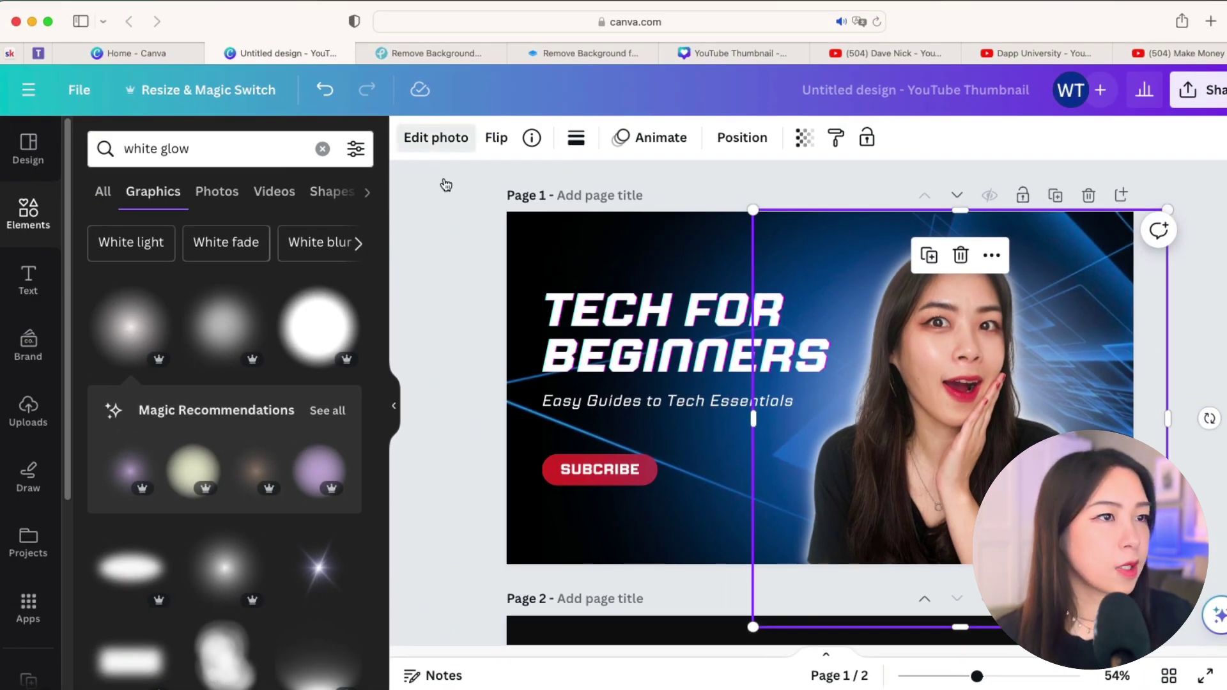
Step: Set the portrait's shadow outline to size 12 and blur 51, then enlarge it on the right
scroll(157, 351, down, 5)
click(119, 508)
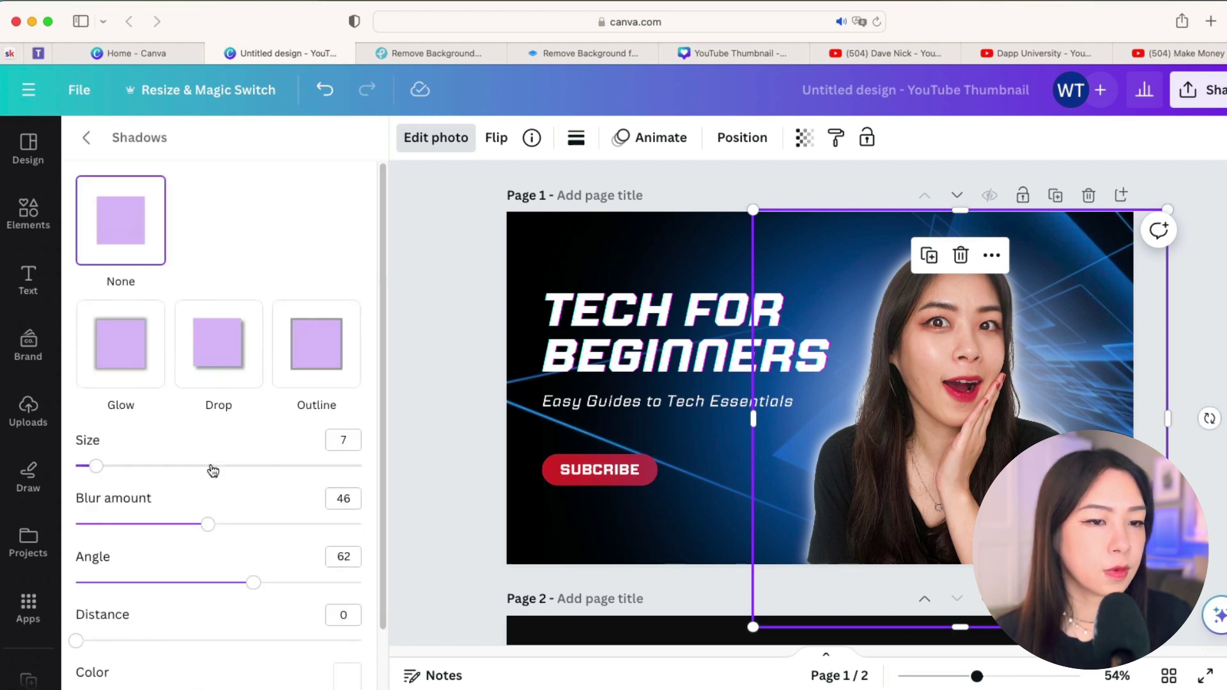
scroll(242, 462, down, 2)
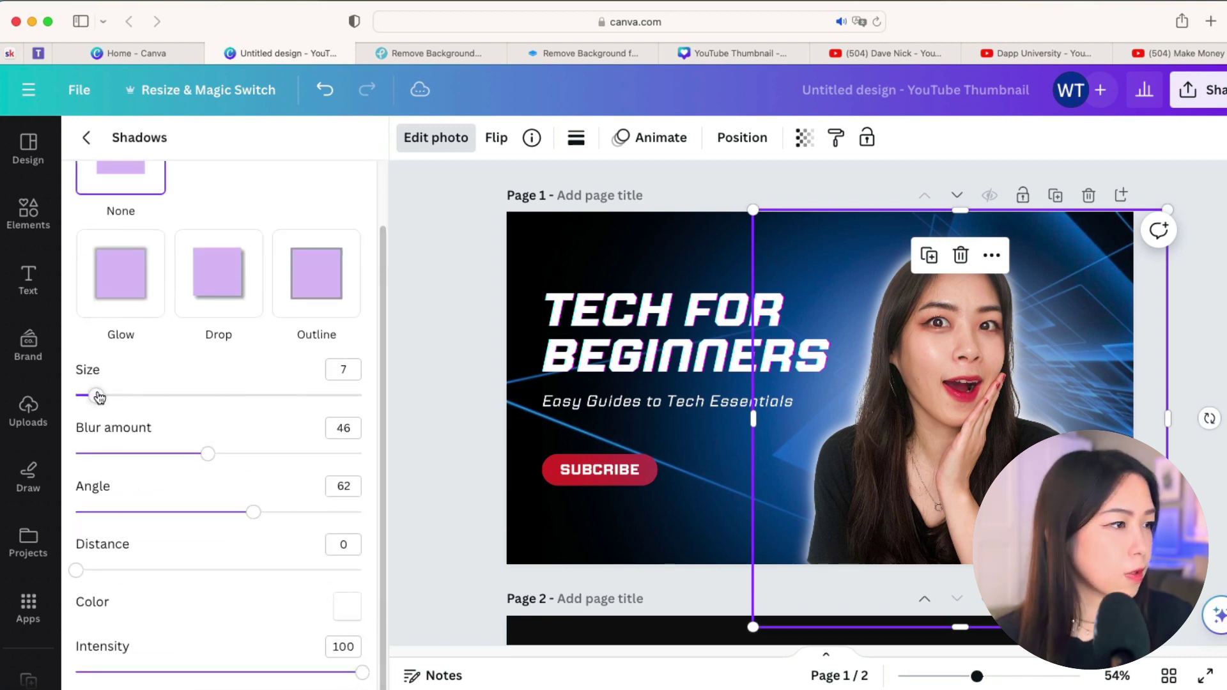
drag(99, 397, 115, 397)
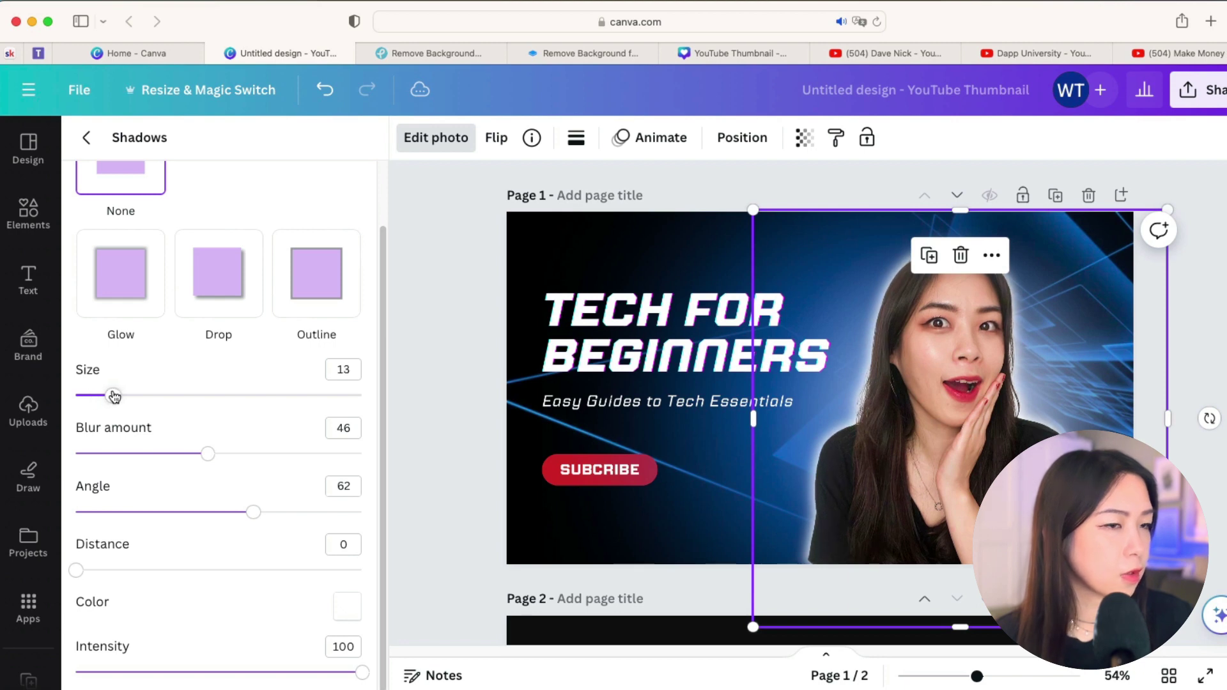
mouse_move(212, 464)
mouse_down()
mouse_move(183, 458)
mouse_move(247, 458)
mouse_move(223, 459)
mouse_up()
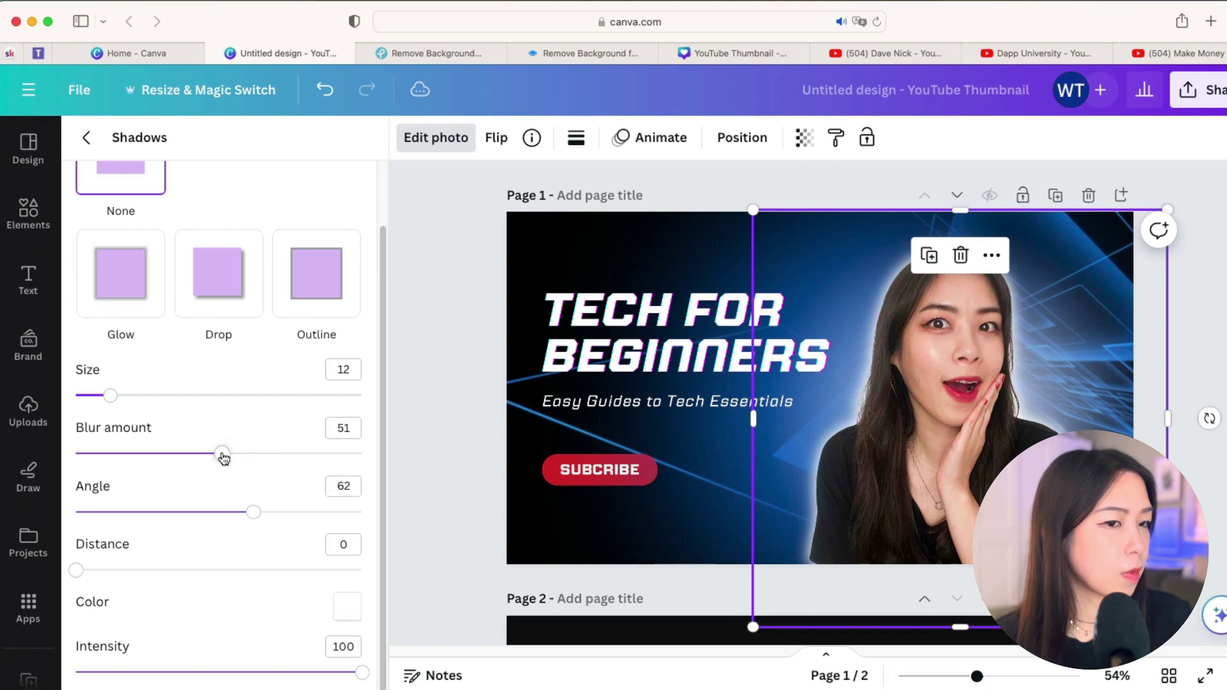
drag(753, 210, 733, 186)
drag(950, 370, 955, 376)
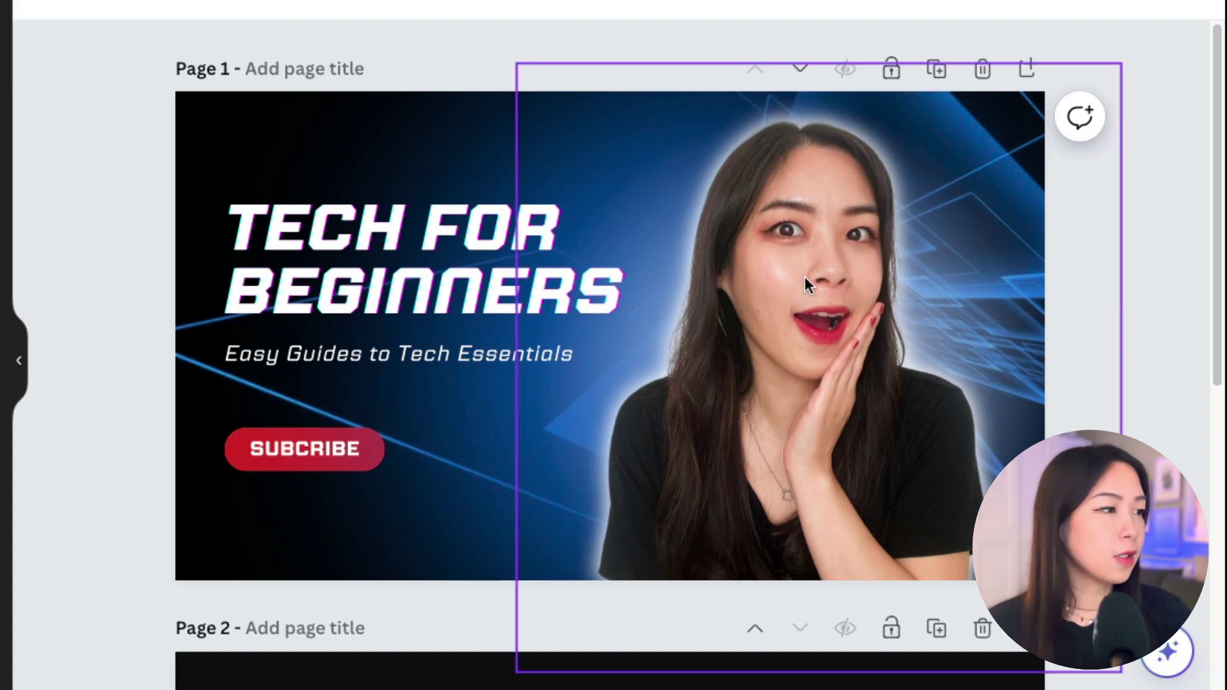
Step: Duplicate page 1 and set the copied portrait's shadow to None
click(937, 70)
click(800, 270)
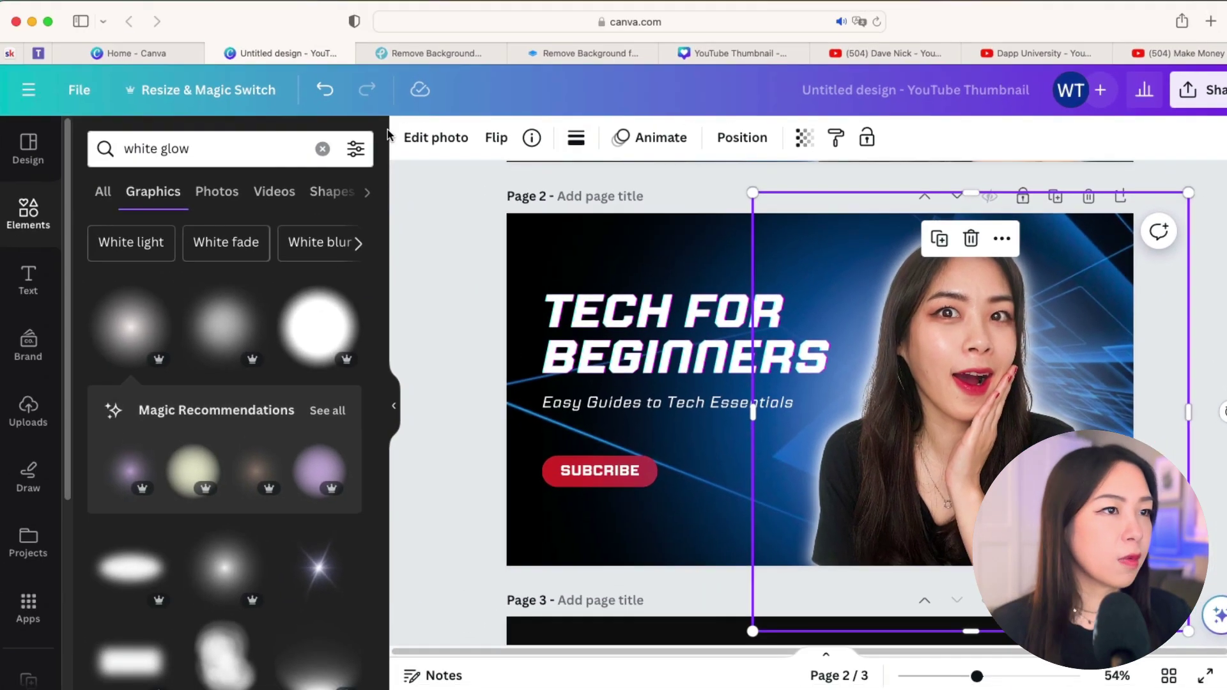
click(221, 48)
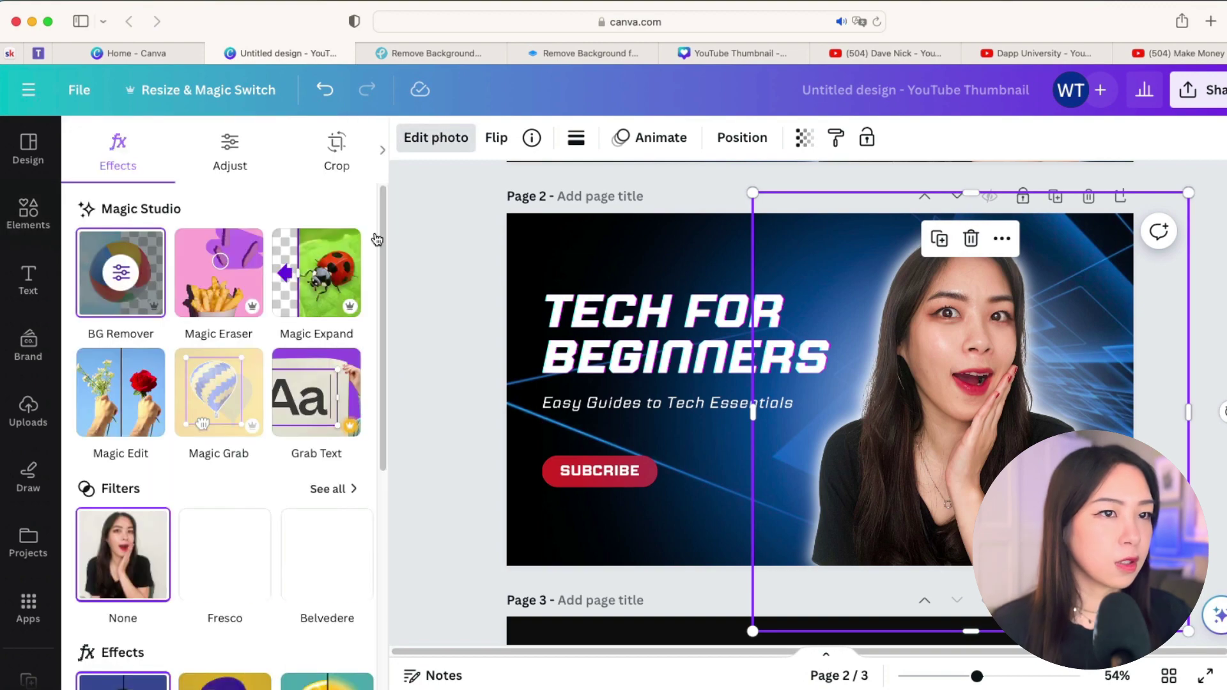
scroll(136, 455, down, 5)
click(121, 460)
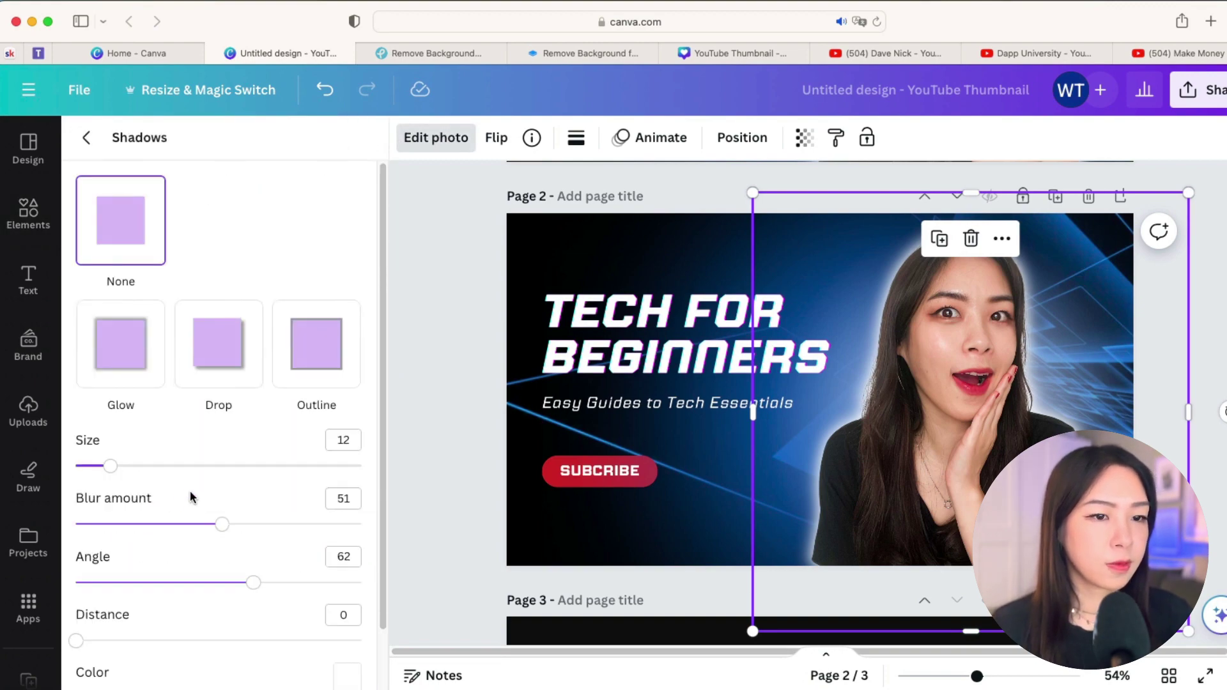
scroll(147, 479, down, 1)
scroll(110, 446, up, 1)
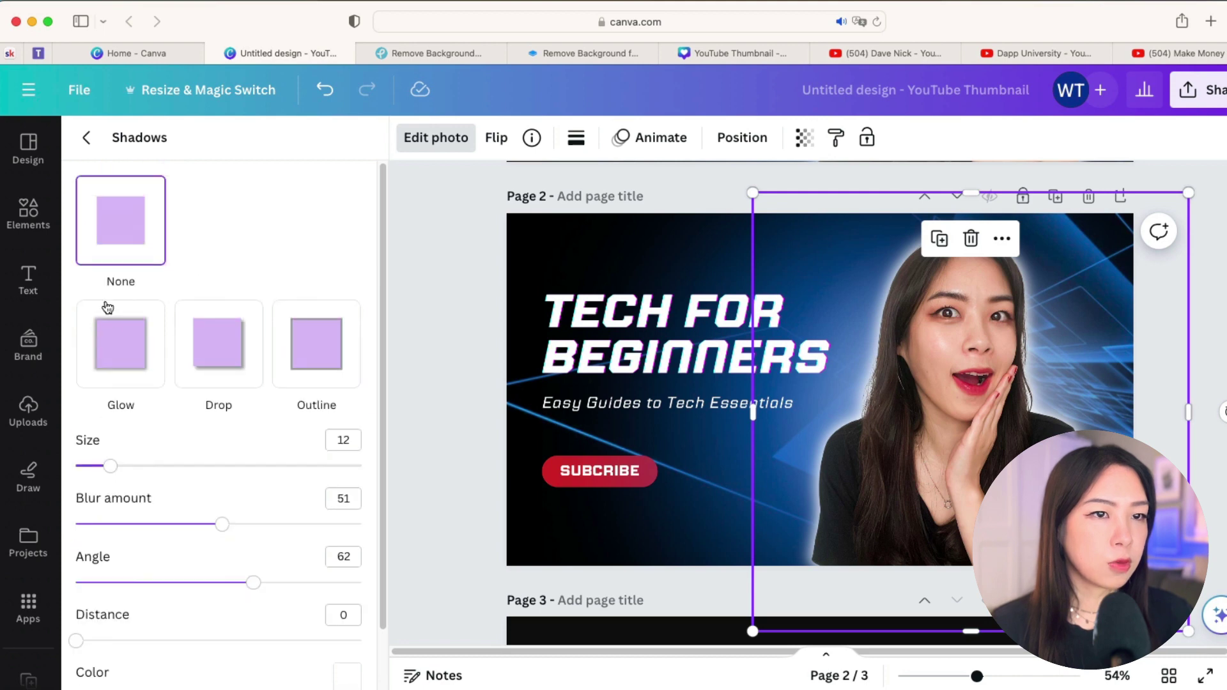
scroll(150, 458, down, 2)
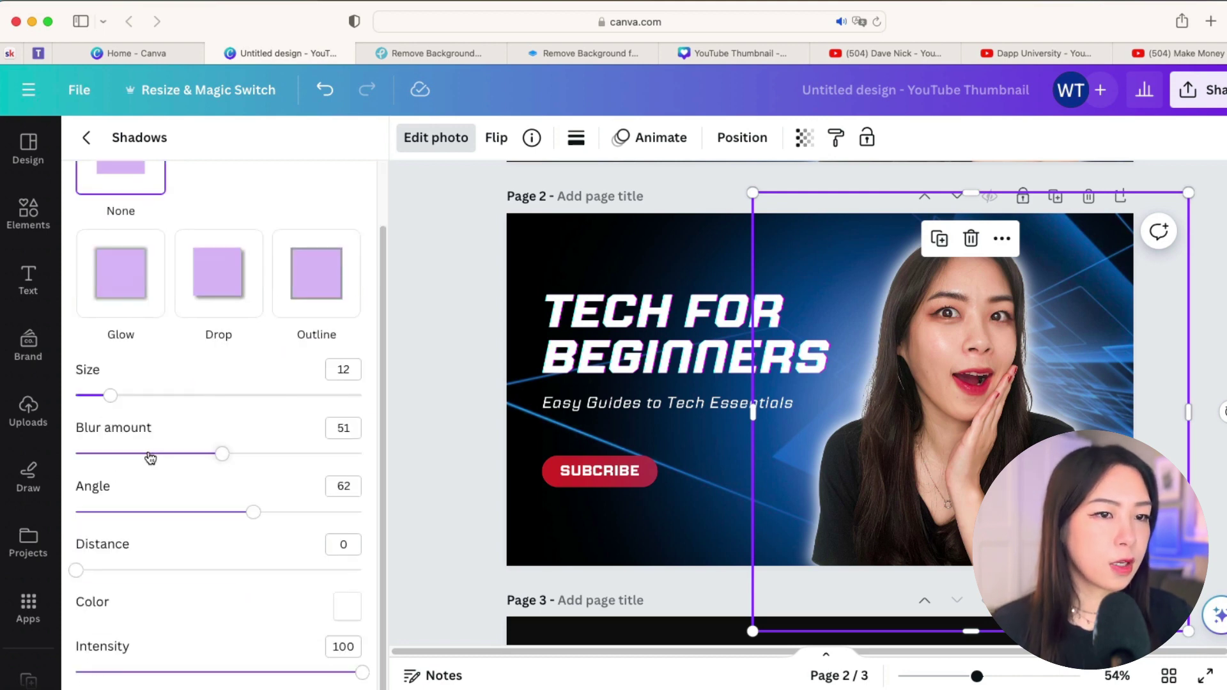
scroll(142, 402, up, 2)
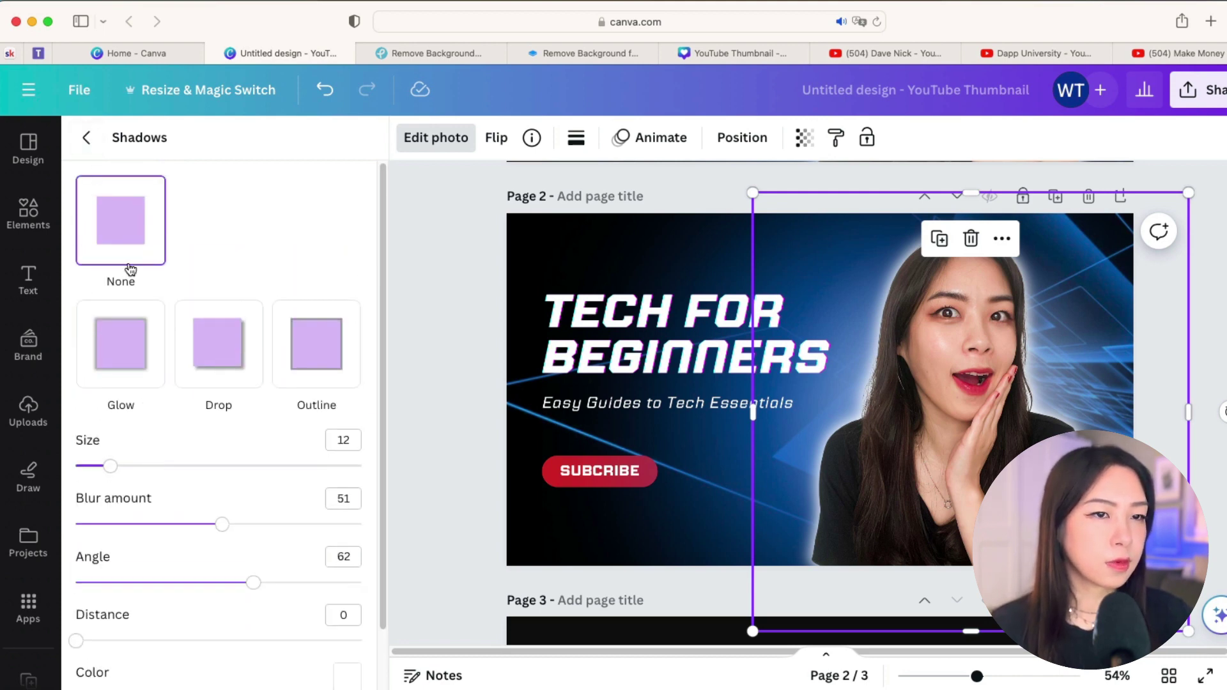
click(118, 323)
click(110, 246)
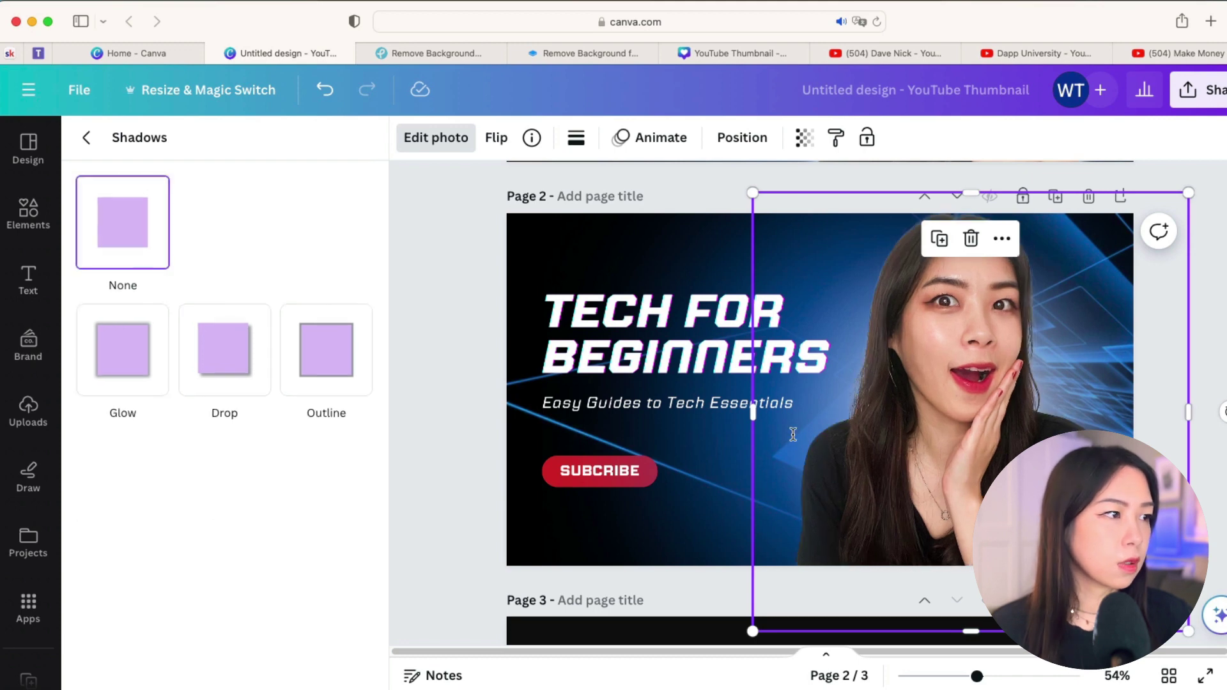
Step: Undo a trial move of the portrait, then zoom out to compare both pages
drag(953, 455, 762, 477)
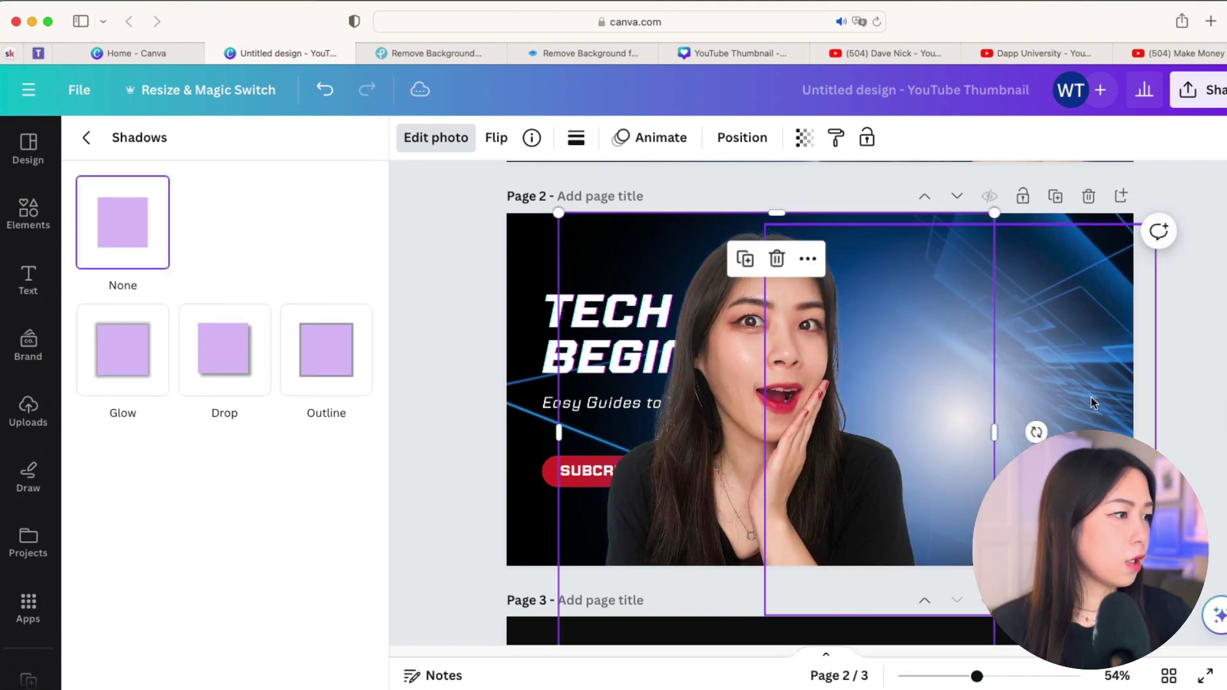
key(super+z)
key(super+z)
key(super+z)
key(super+z)
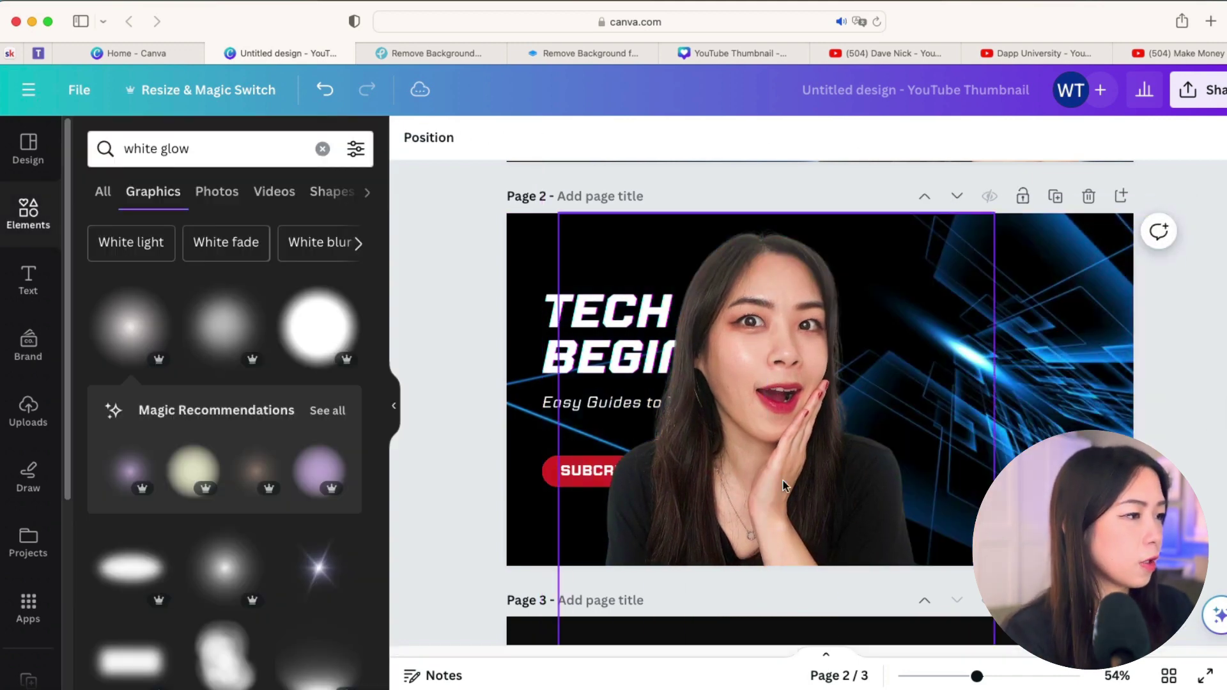
key(super+z)
key(super+z)
click(679, 540)
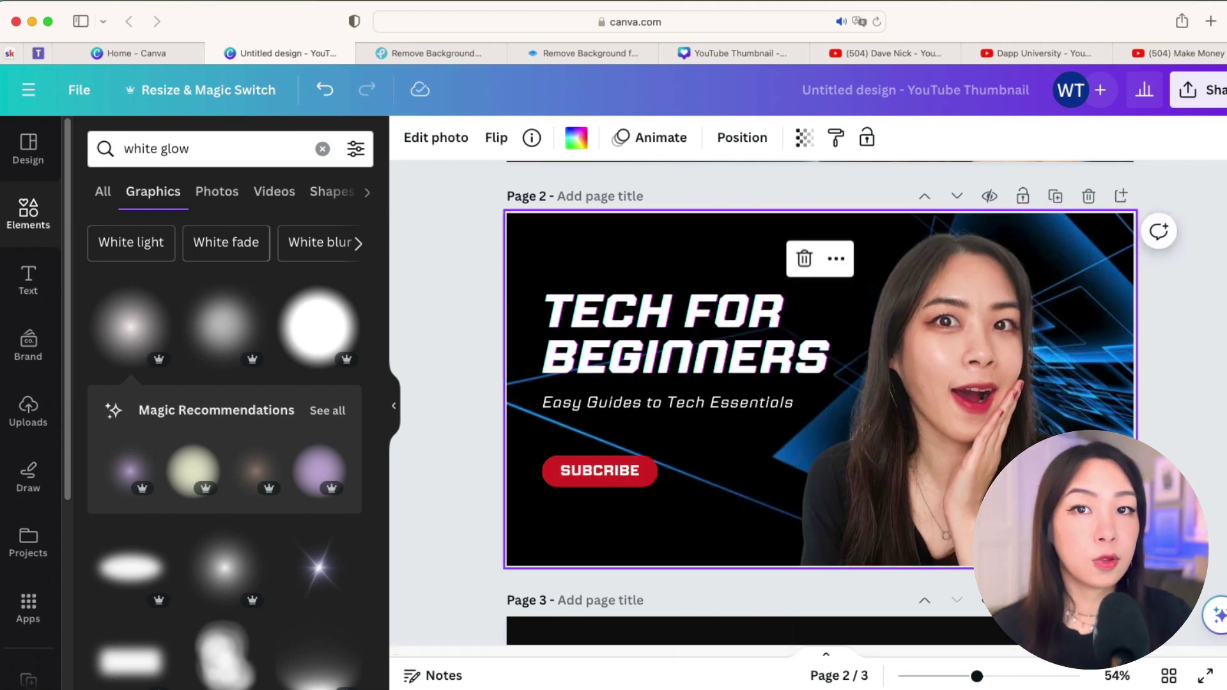
key(super+minus)
key(super+minus)
scroll(843, 501, up, 3)
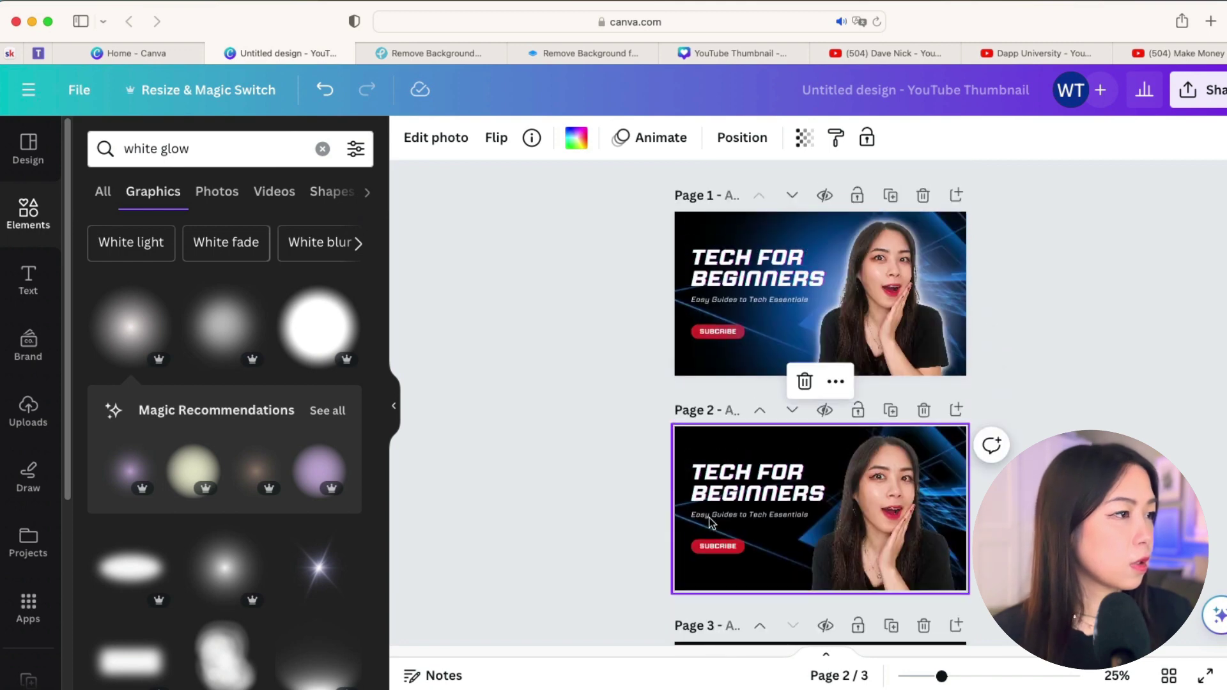
key(Escape)
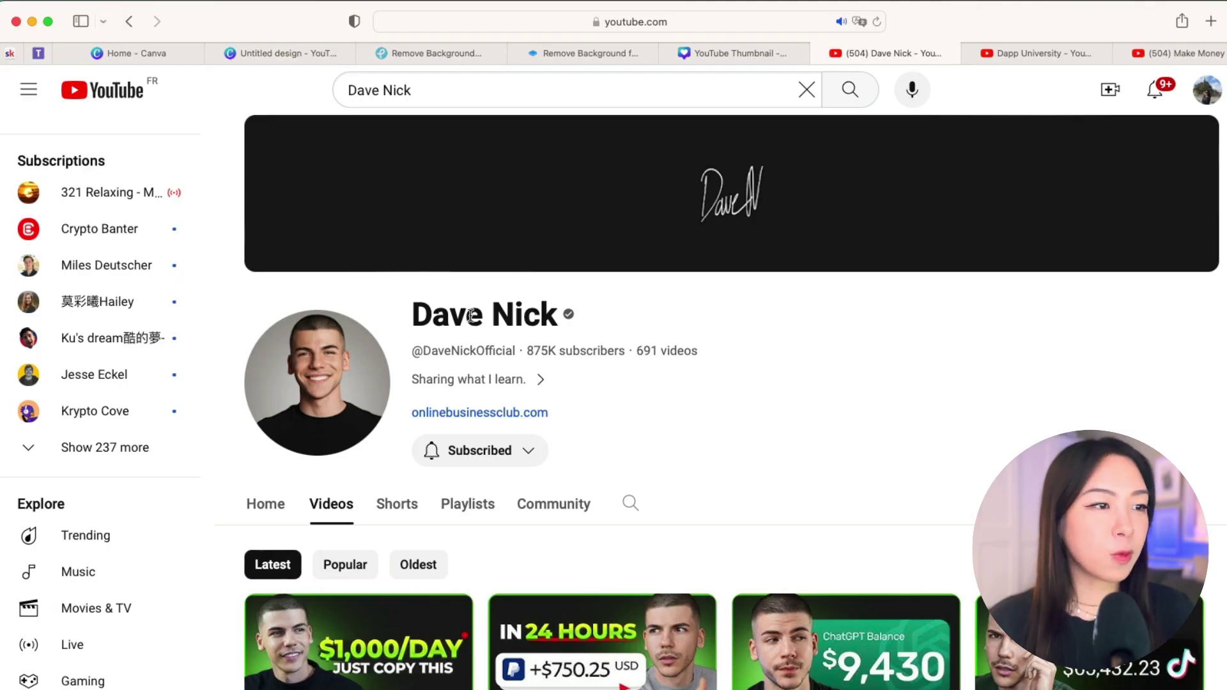
Step: Scroll through Dave Nick's Videos grid to study his green-bordered thumbnails
scroll(734, 326, down, 7)
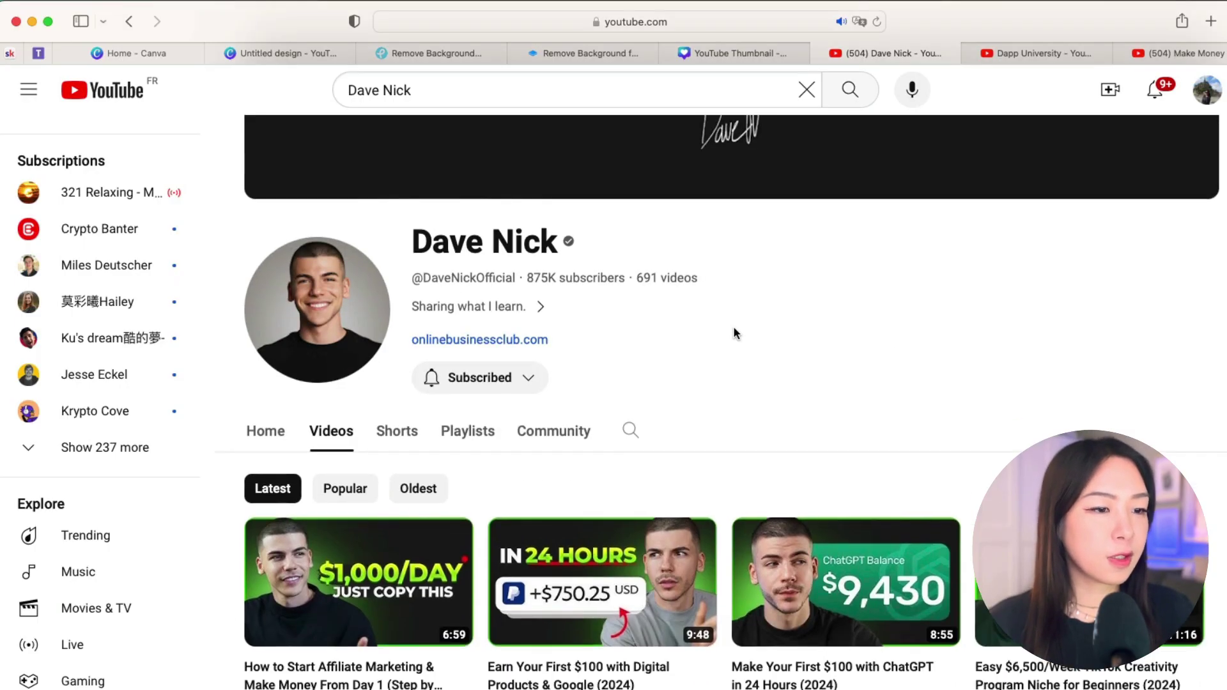
scroll(646, 303, up, 1)
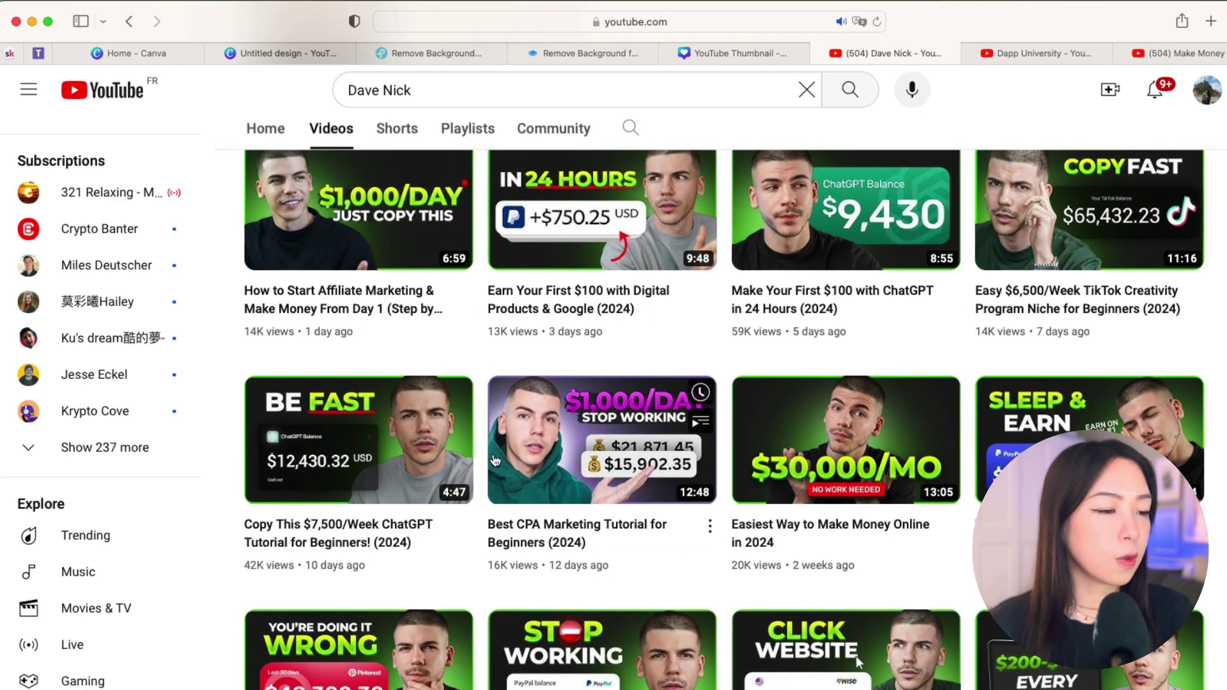
scroll(857, 464, down, 3)
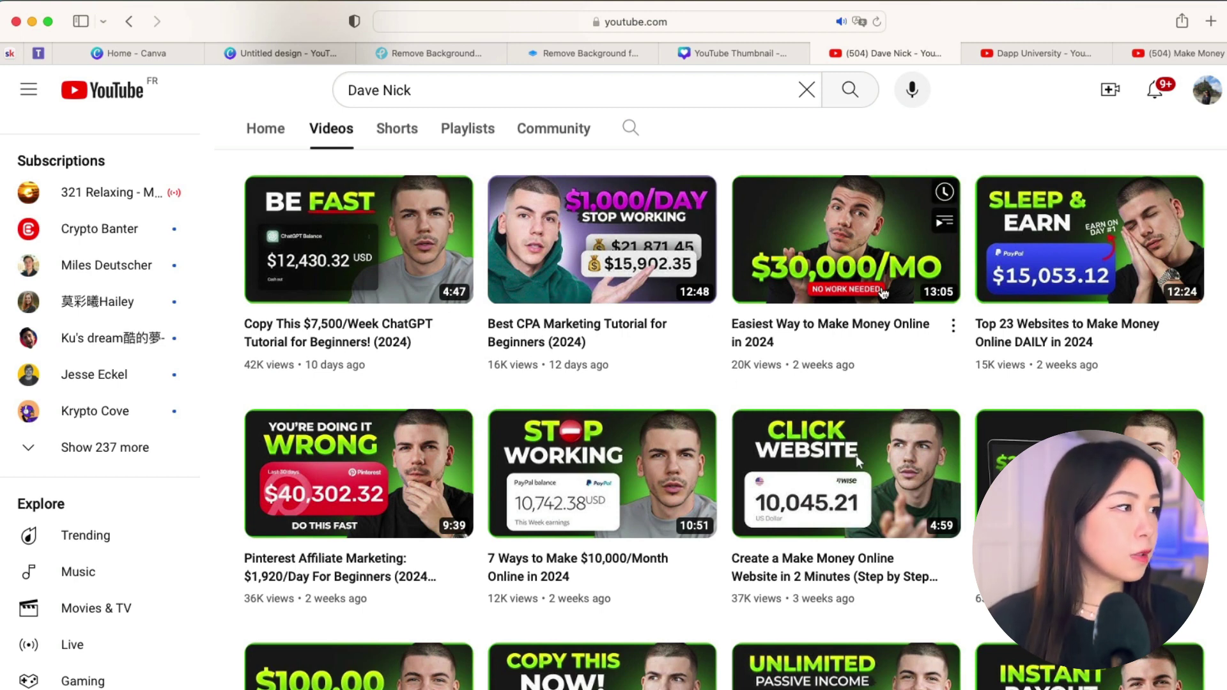
scroll(713, 355, down, 1)
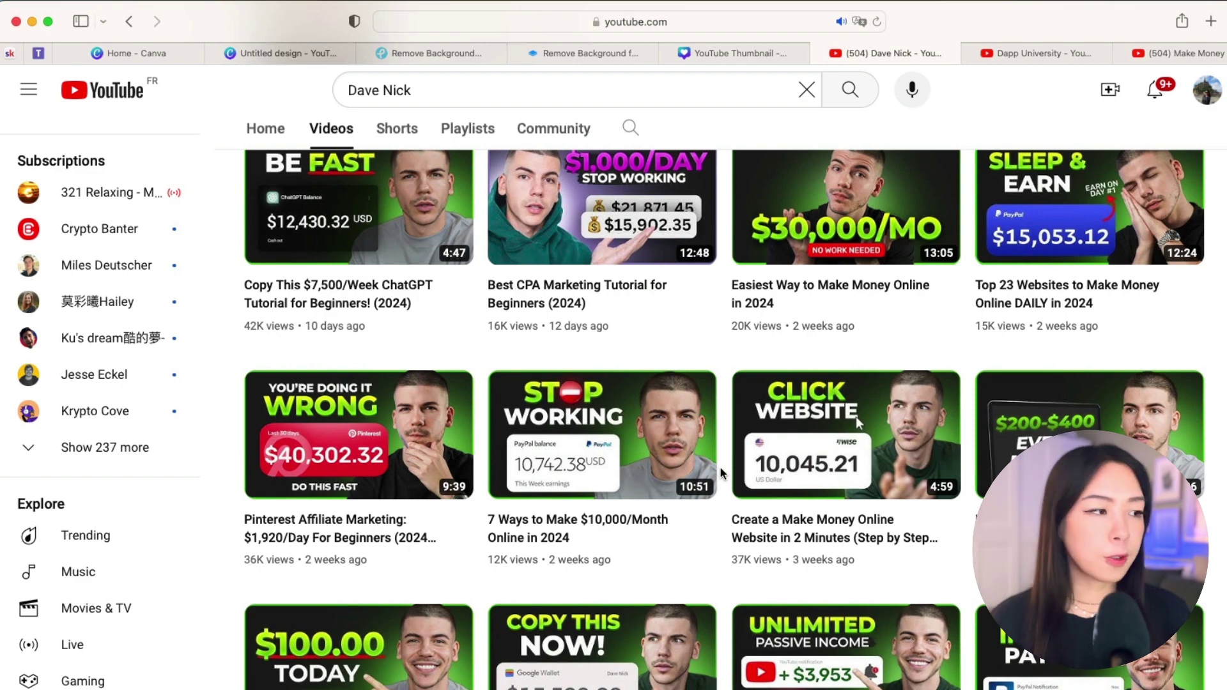
scroll(751, 330, up, 2)
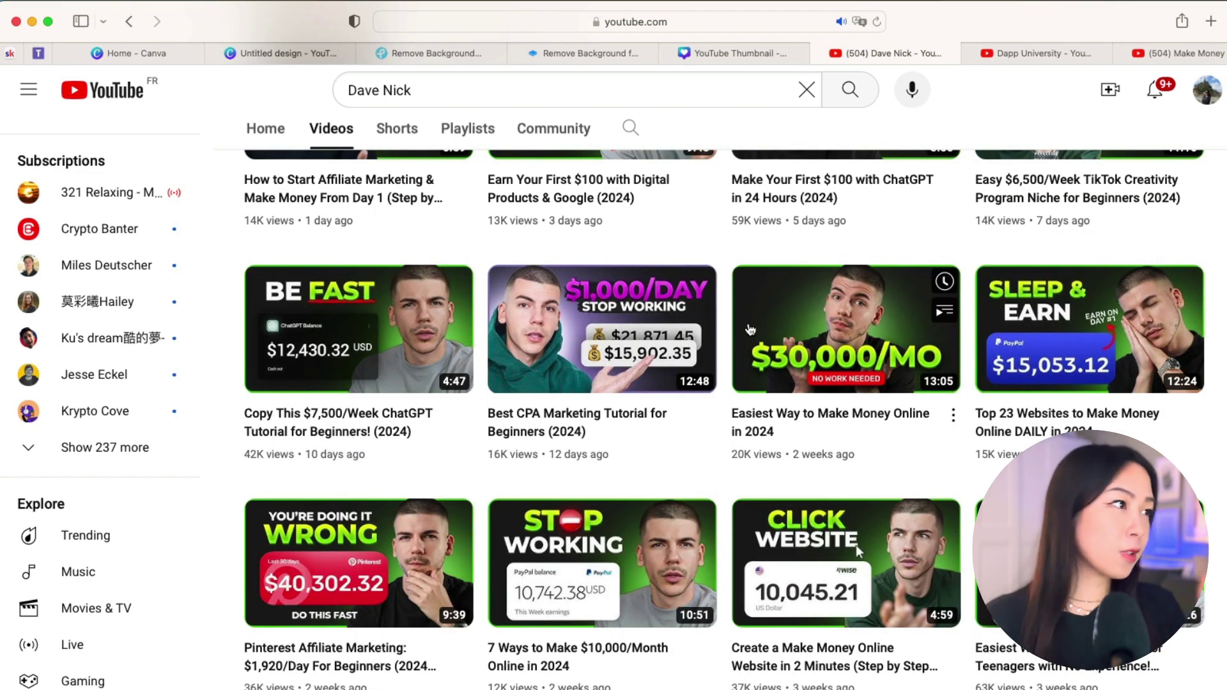
Step: Switch to the Dapp University channel and scroll through its Home page
click(1042, 54)
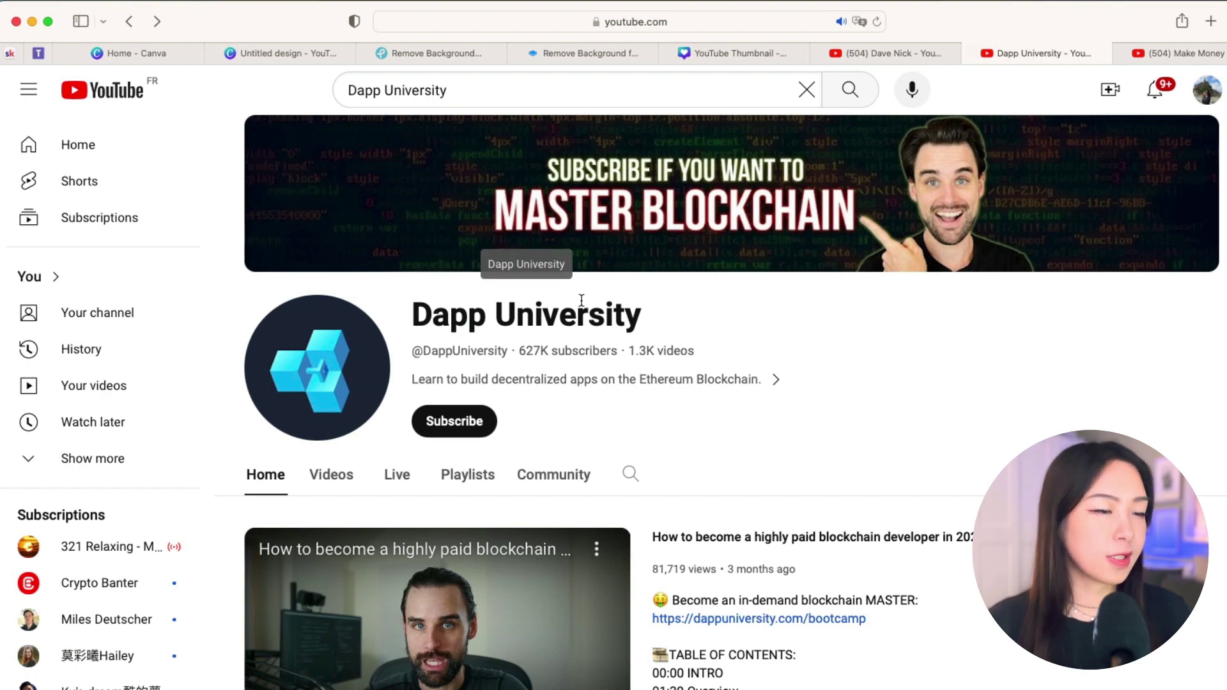
scroll(460, 367, down, 4)
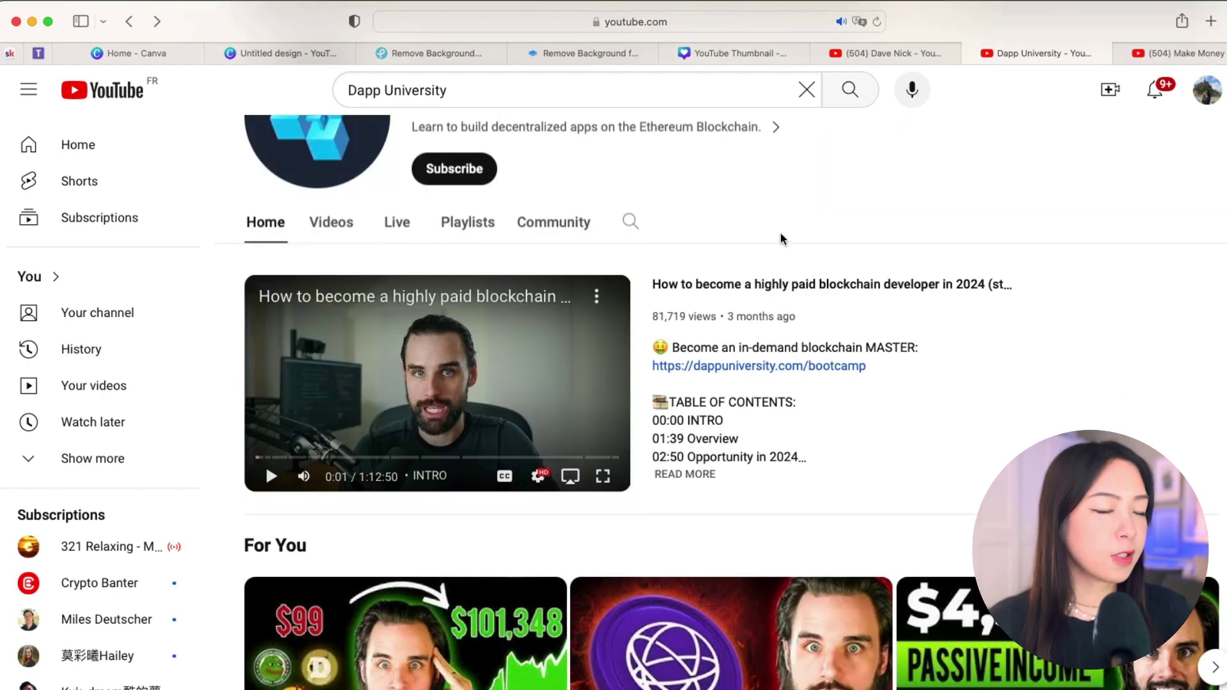
scroll(765, 230, down, 3)
scroll(743, 250, down, 1)
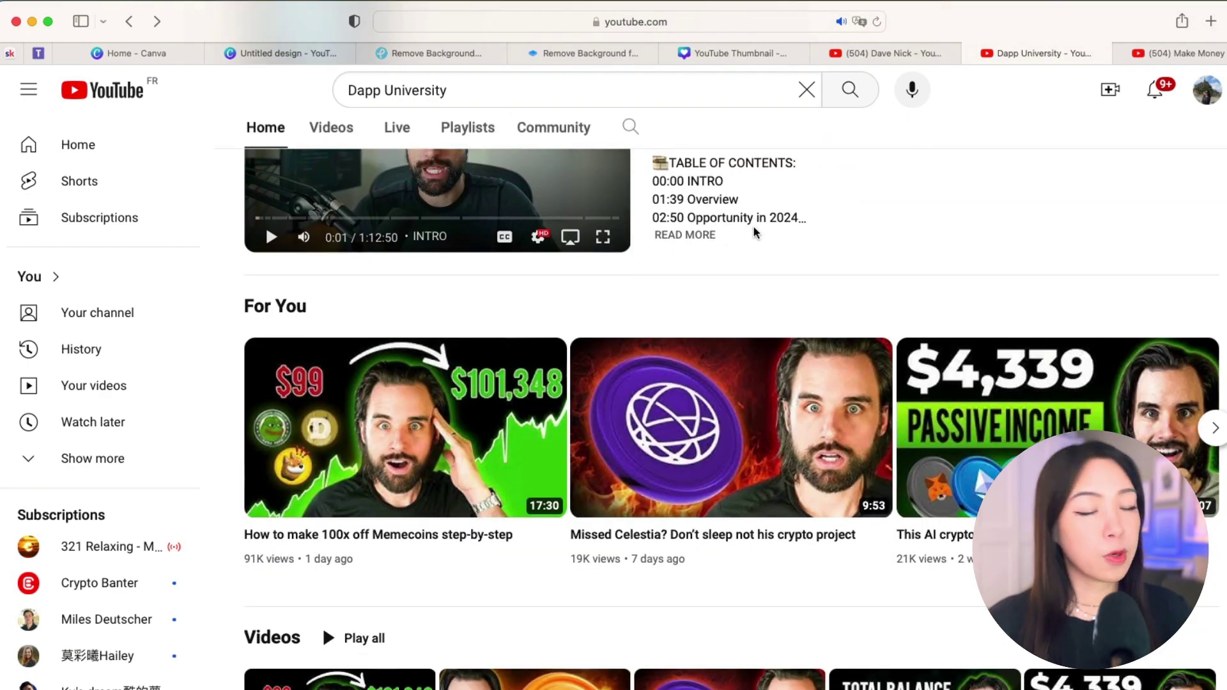
scroll(831, 237, down, 7)
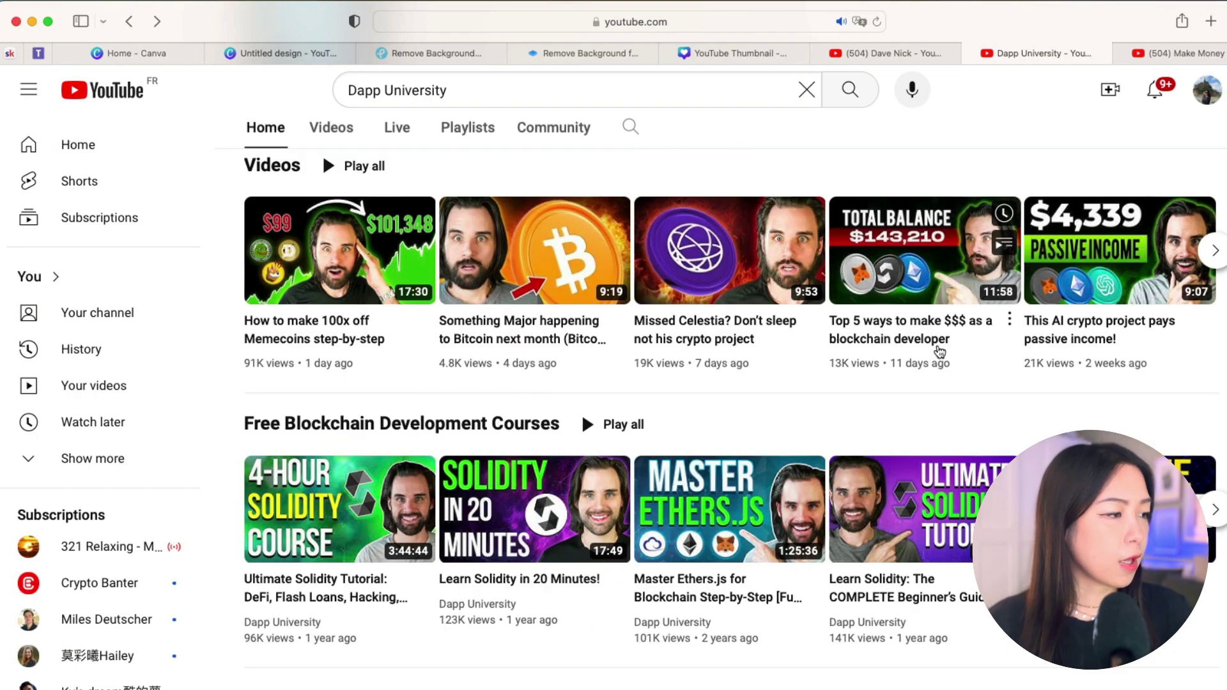
scroll(738, 277, down, 6)
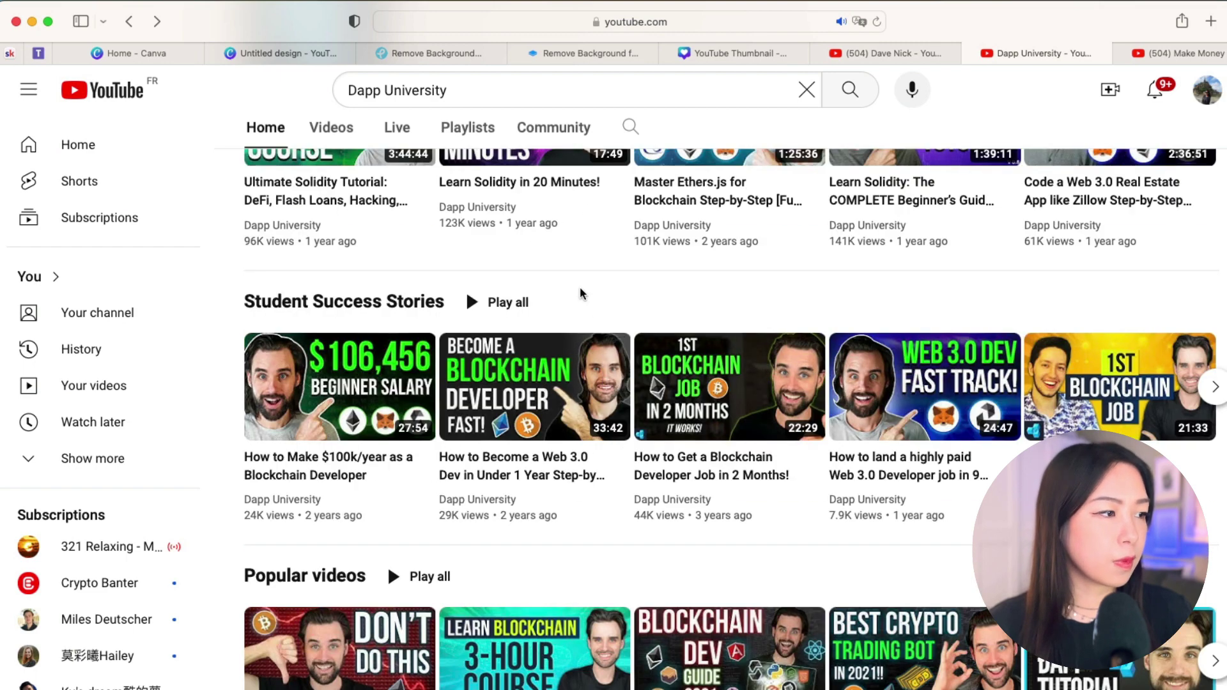
scroll(788, 290, down, 2)
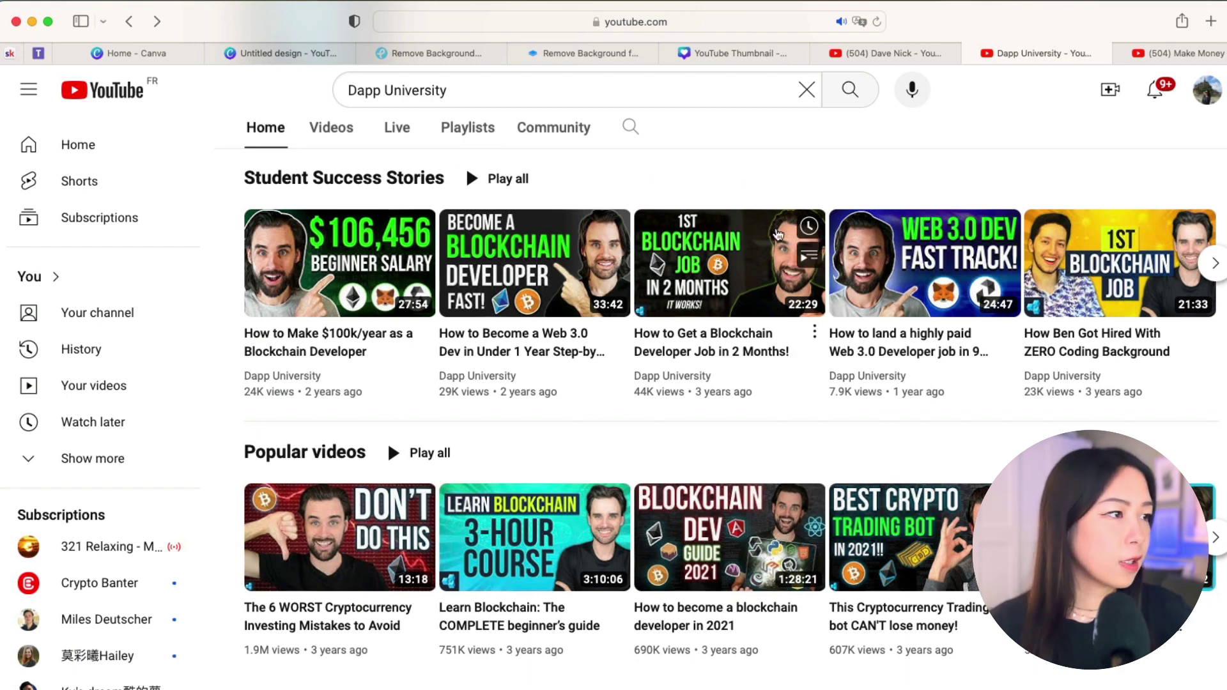
Step: Open the channel's Videos tab and scroll through its crypto thumbnails
click(333, 126)
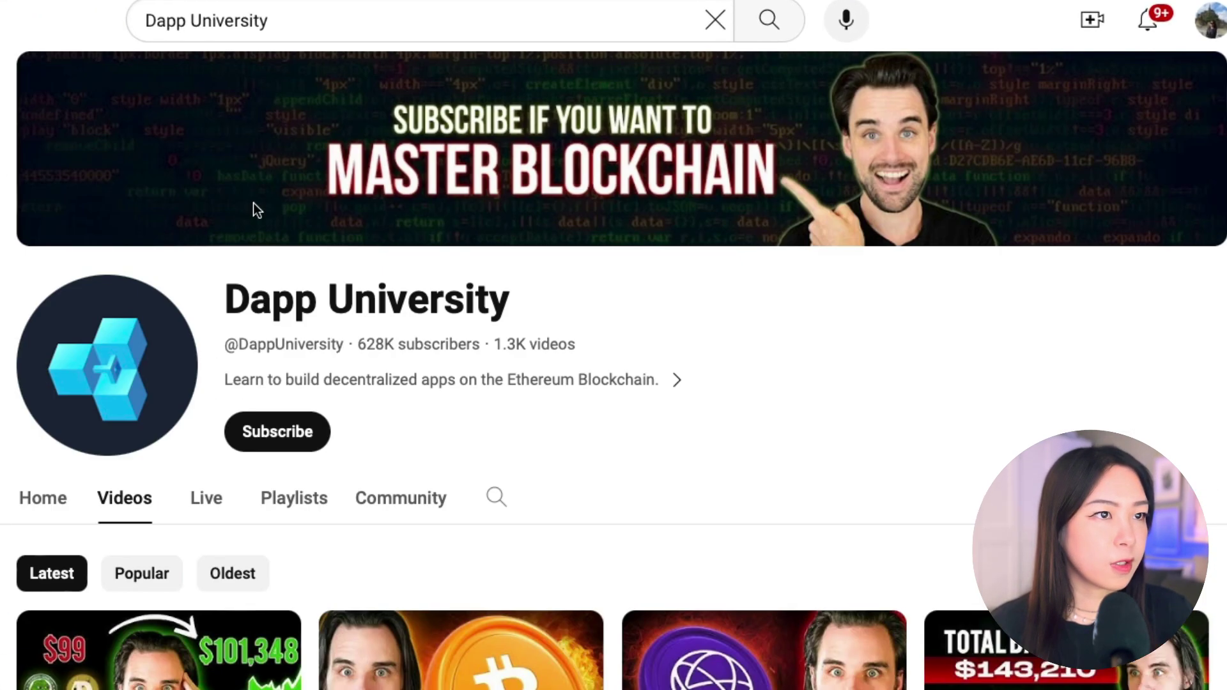
scroll(476, 292, down, 5)
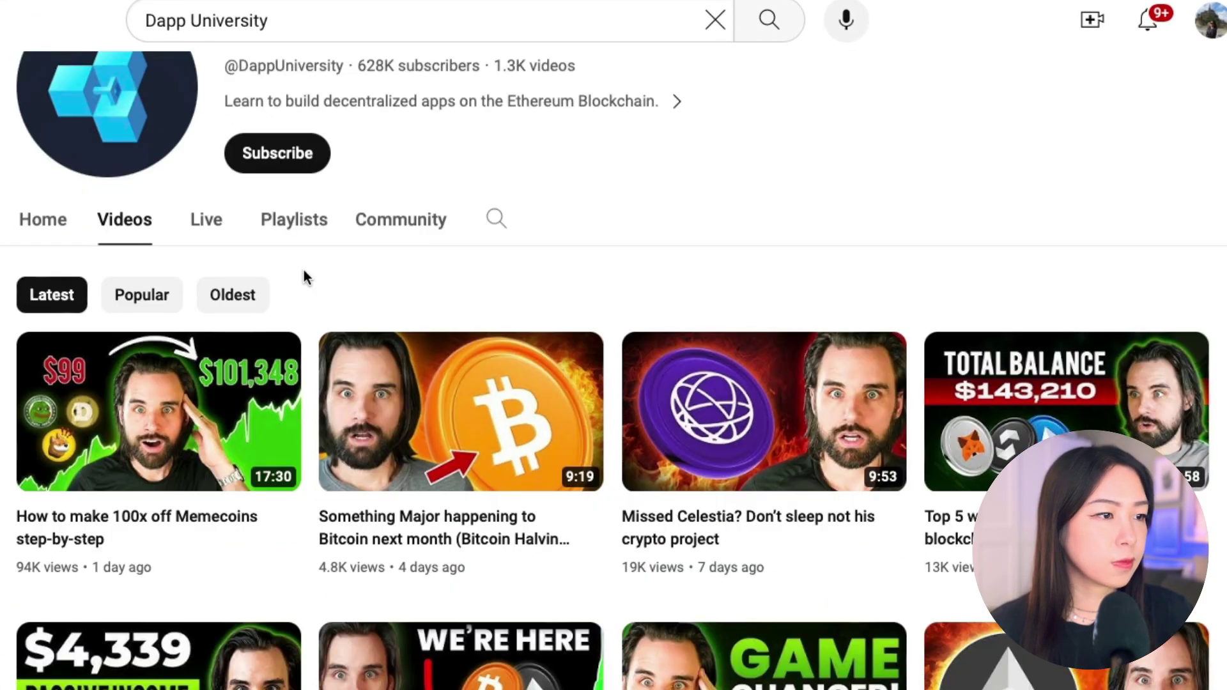
scroll(304, 275, down, 4)
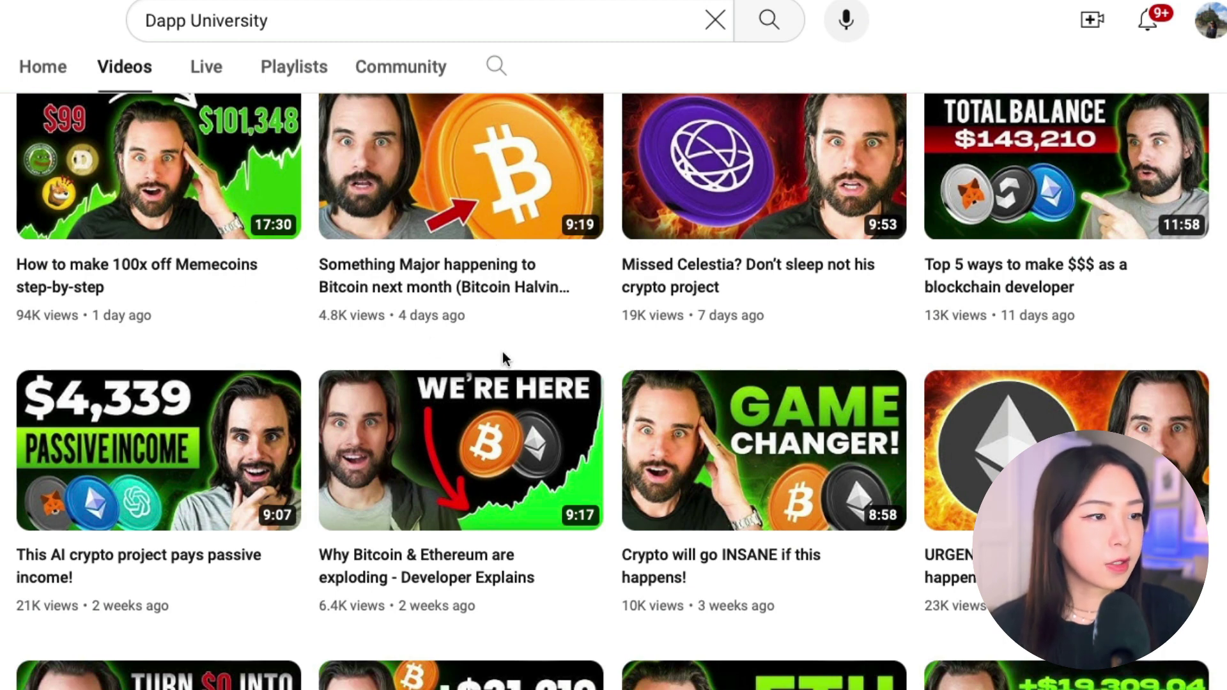
scroll(751, 459, down, 5)
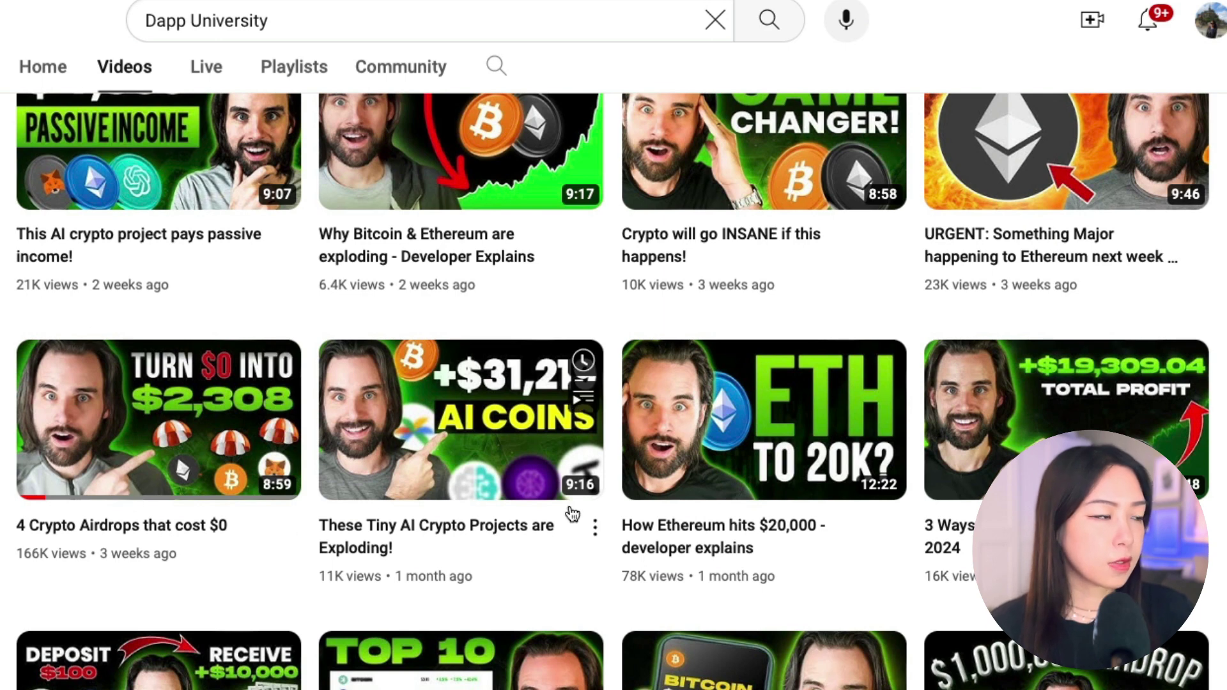
scroll(644, 485, down, 4)
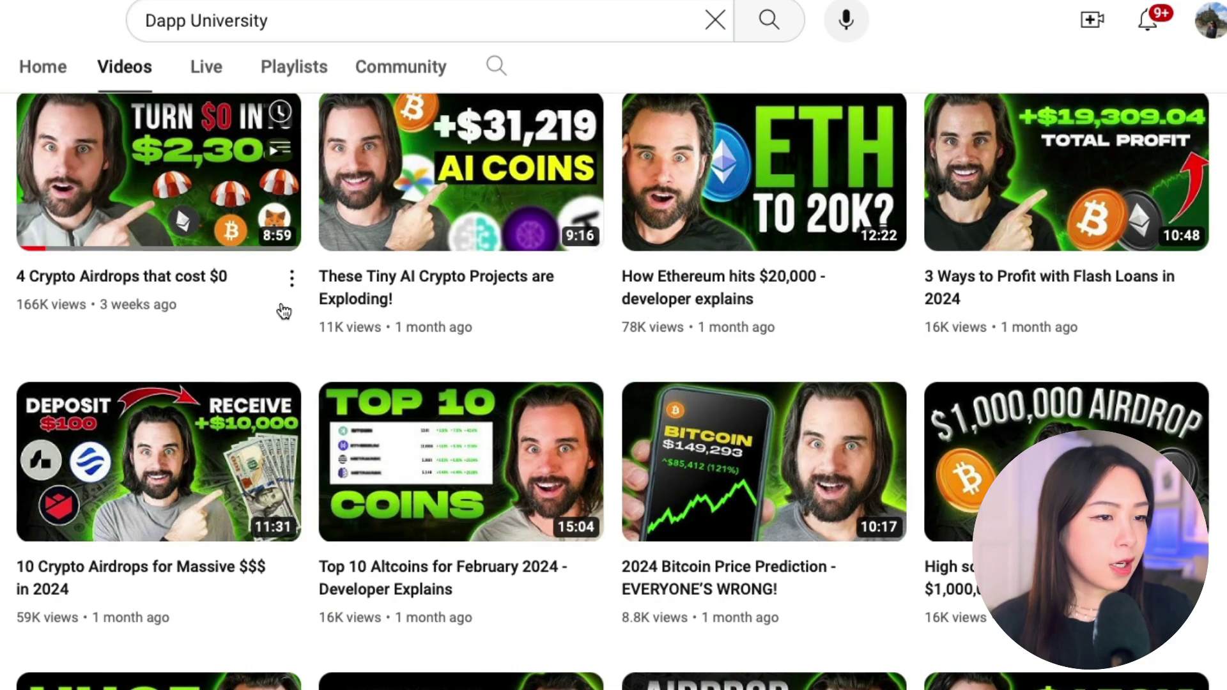
scroll(283, 312, down, 3)
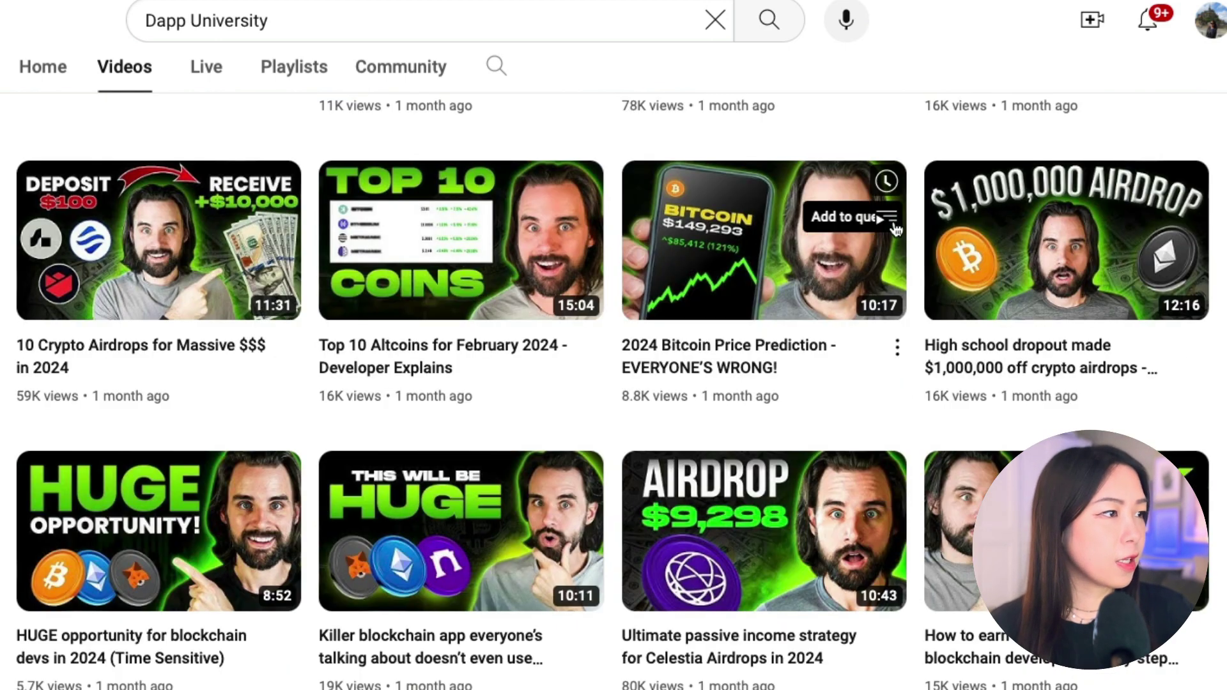
scroll(735, 377, down, 1)
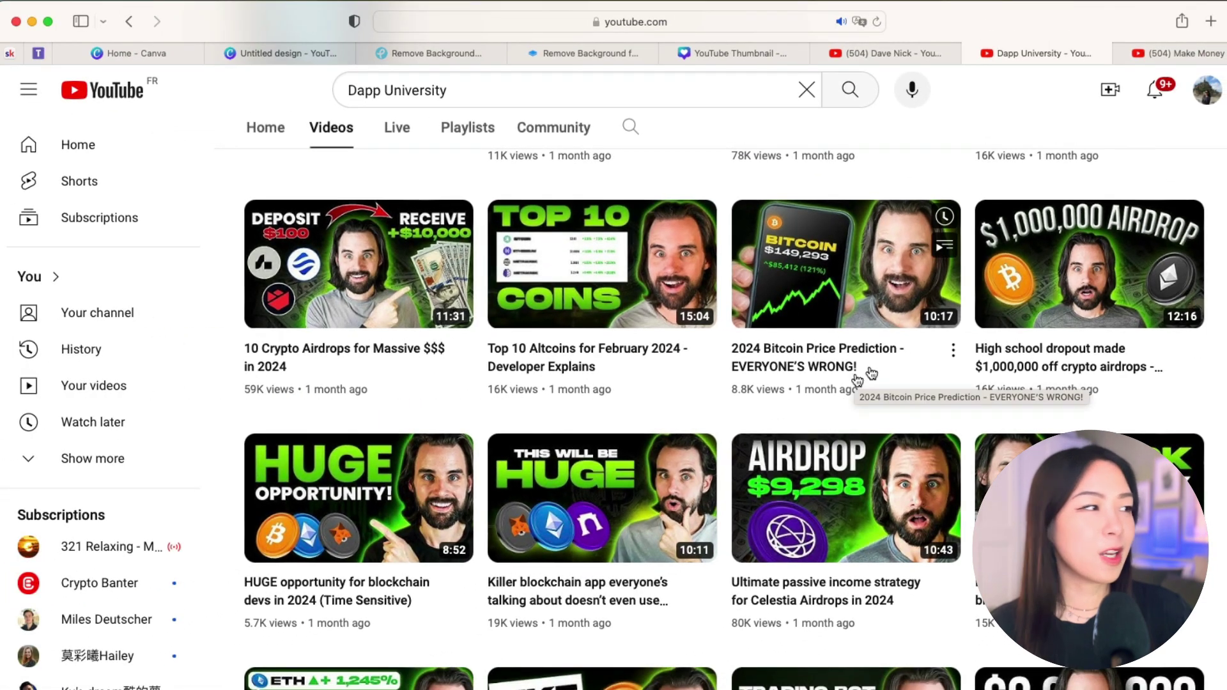
click(1157, 58)
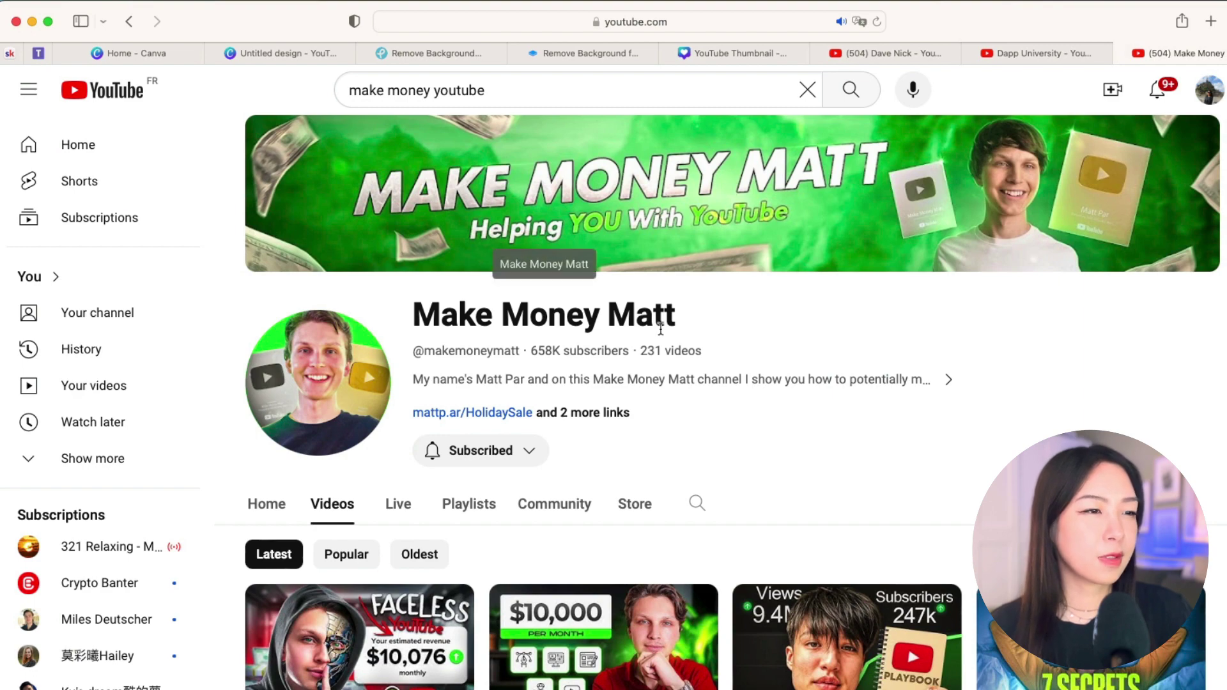
scroll(614, 305, down, 3)
scroll(711, 235, down, 3)
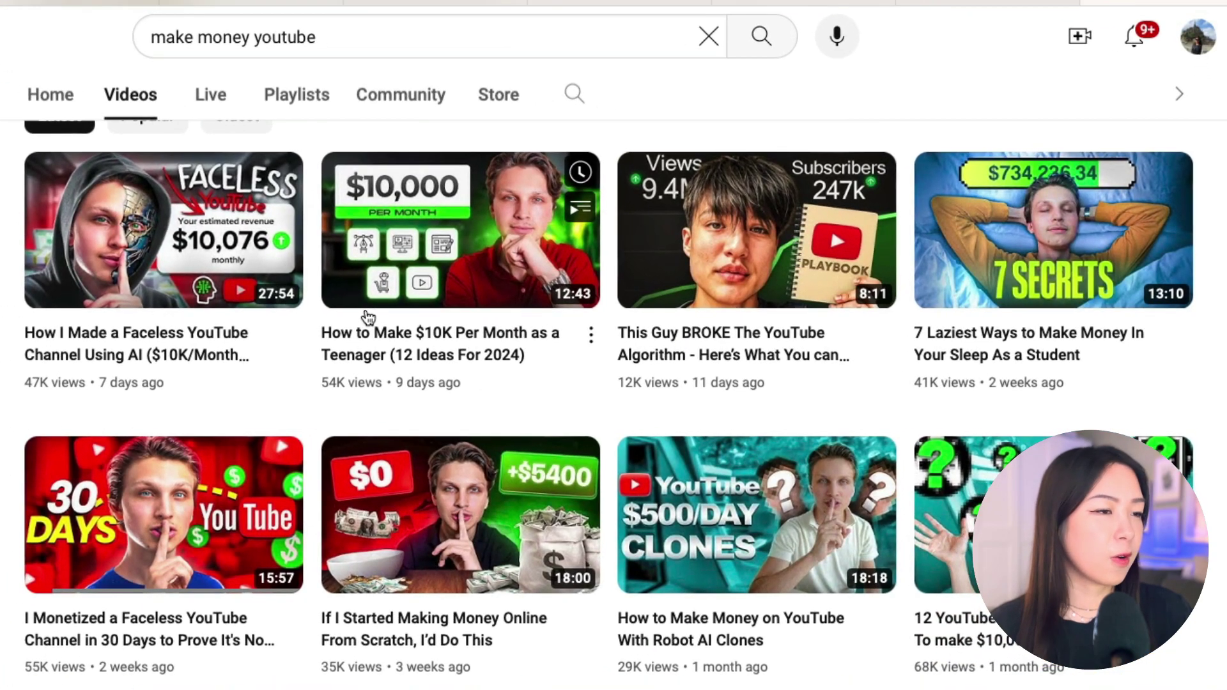
scroll(368, 318, down, 1)
scroll(368, 317, down, 3)
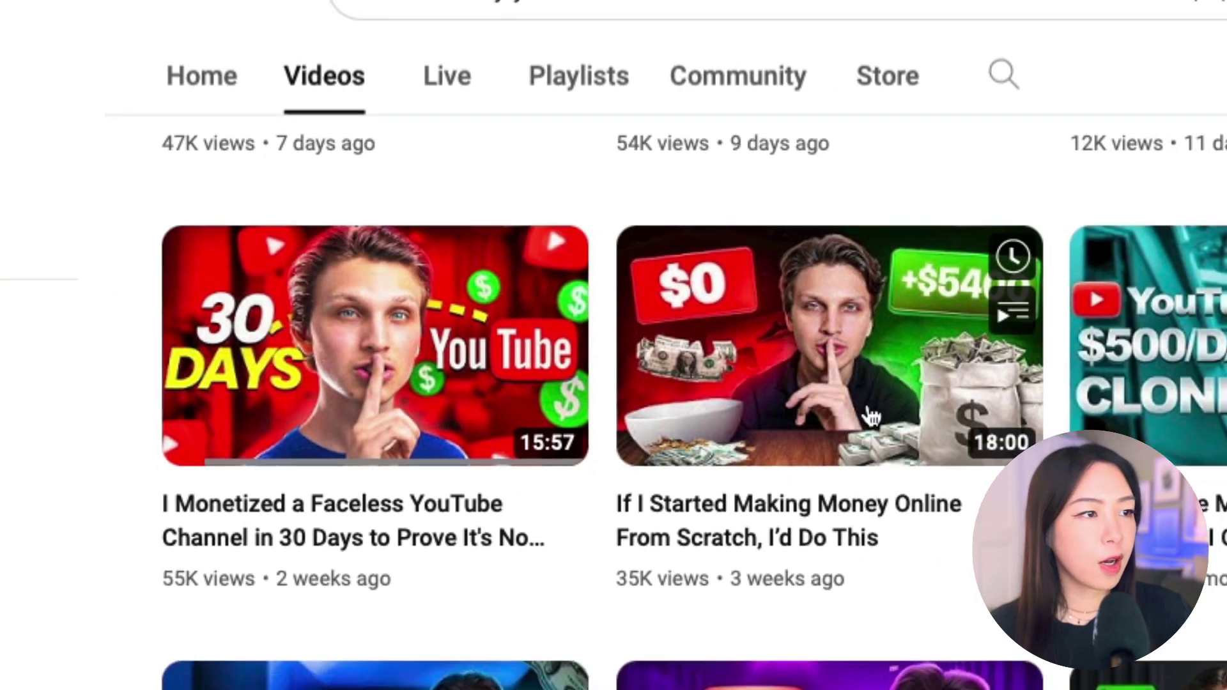
scroll(761, 383, down, 5)
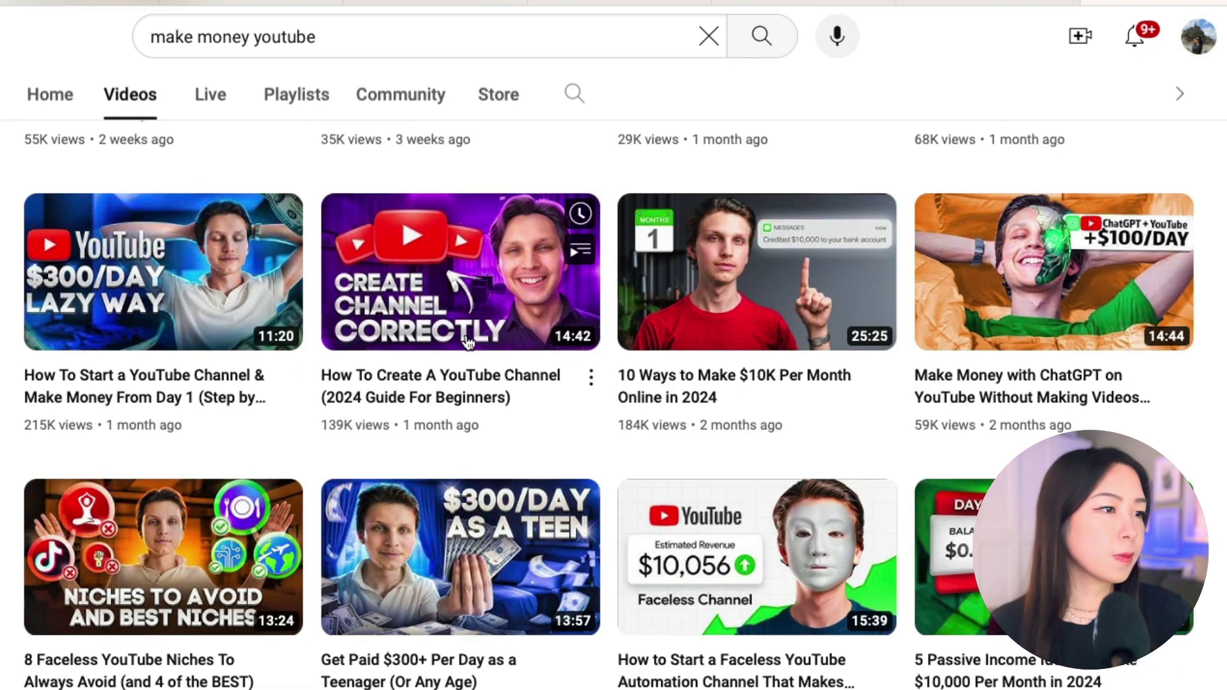
scroll(839, 352, down, 1)
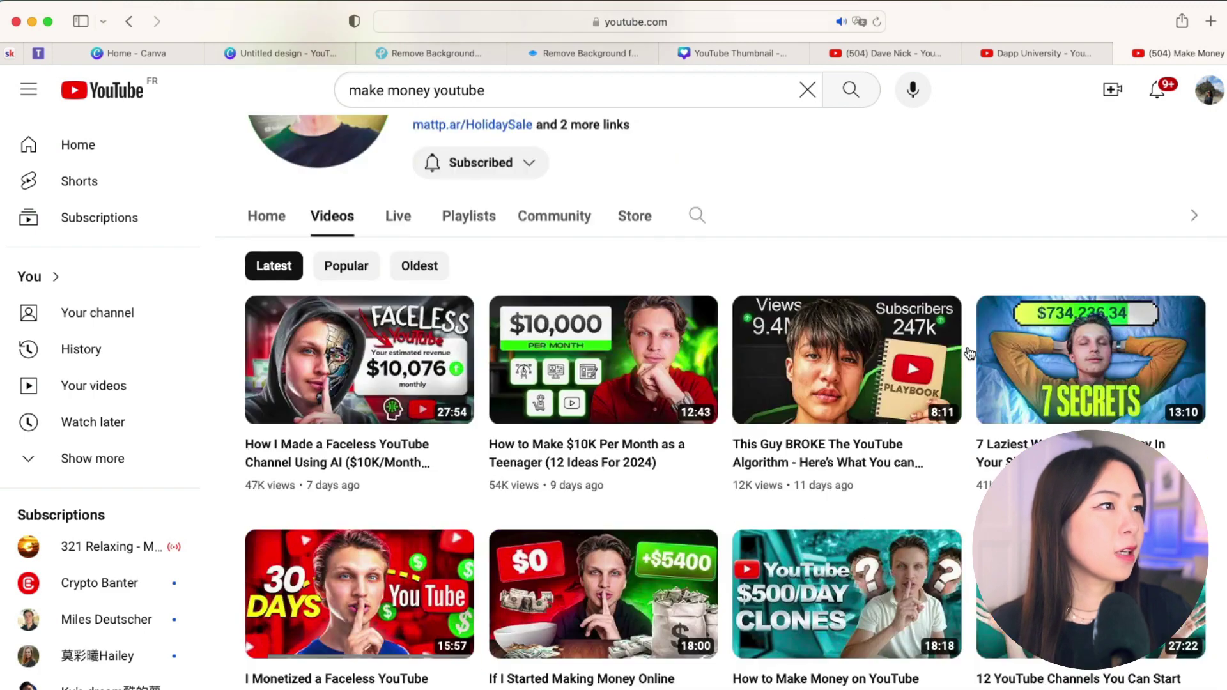
scroll(967, 351, up, 5)
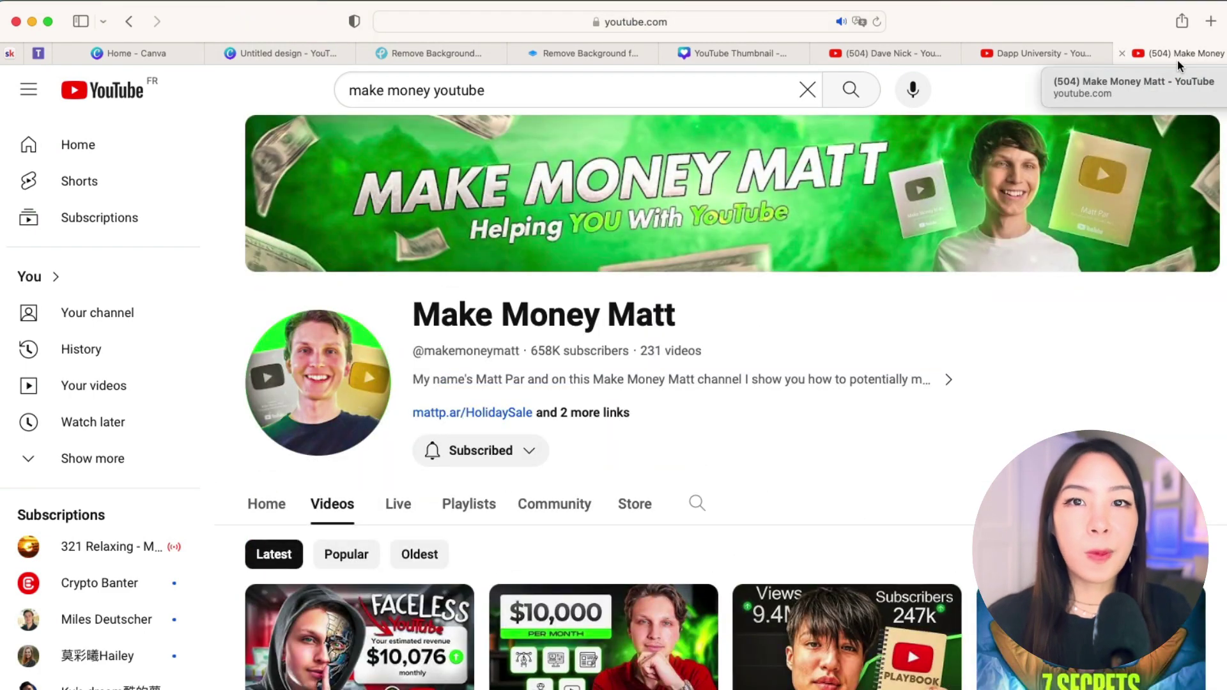
click(298, 55)
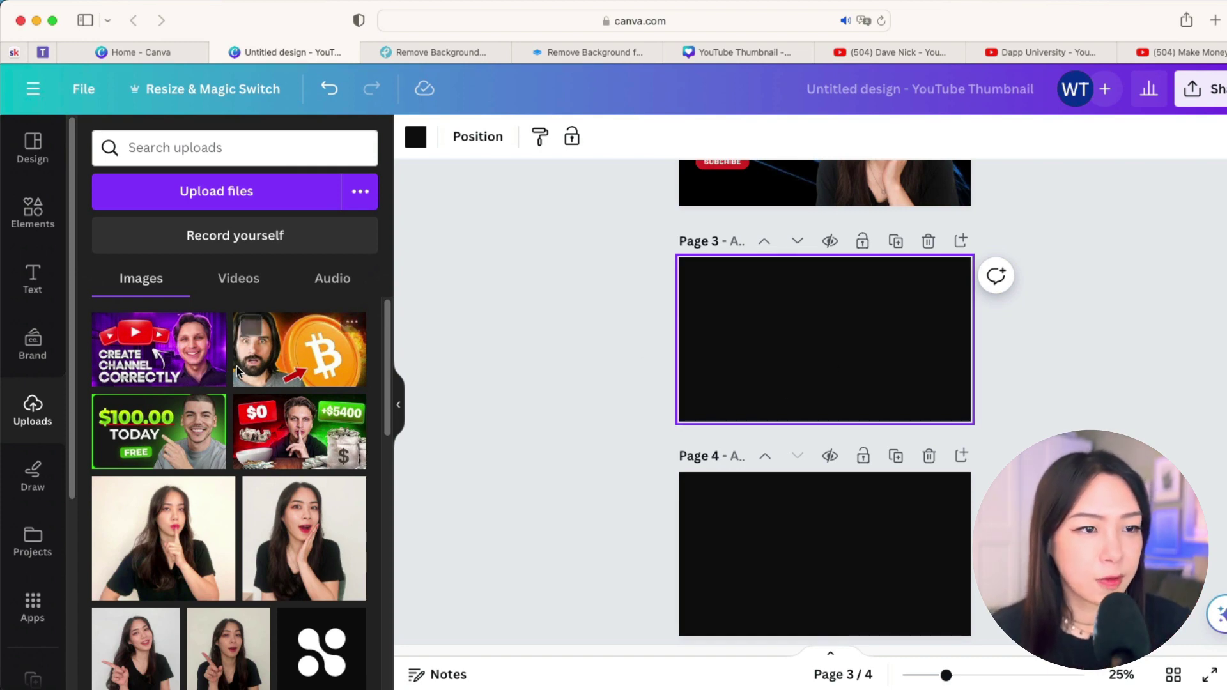
Step: Add the Bitcoin thumbnail image to page 4 and enlarge it
click(297, 360)
drag(835, 334, 790, 539)
click(802, 368)
click(830, 563)
drag(871, 492, 944, 474)
drag(831, 531, 824, 553)
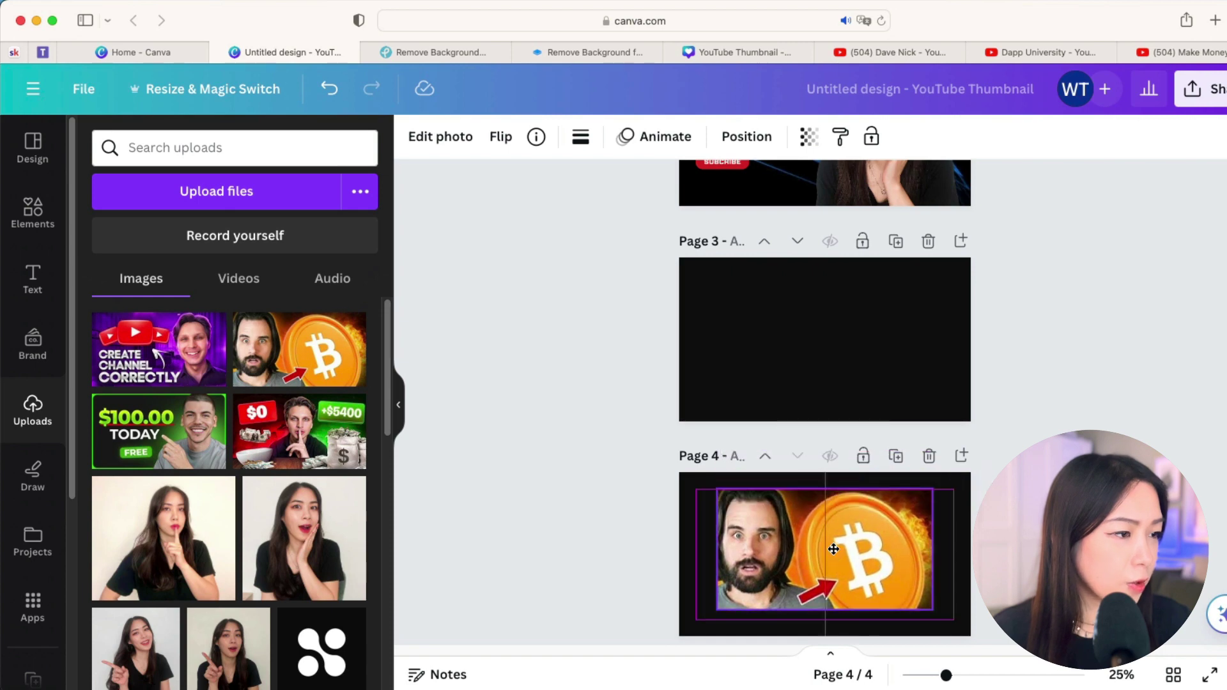
Step: Add the hand-on-cheek portrait photo to page 3
click(844, 383)
scroll(844, 384, down, 2)
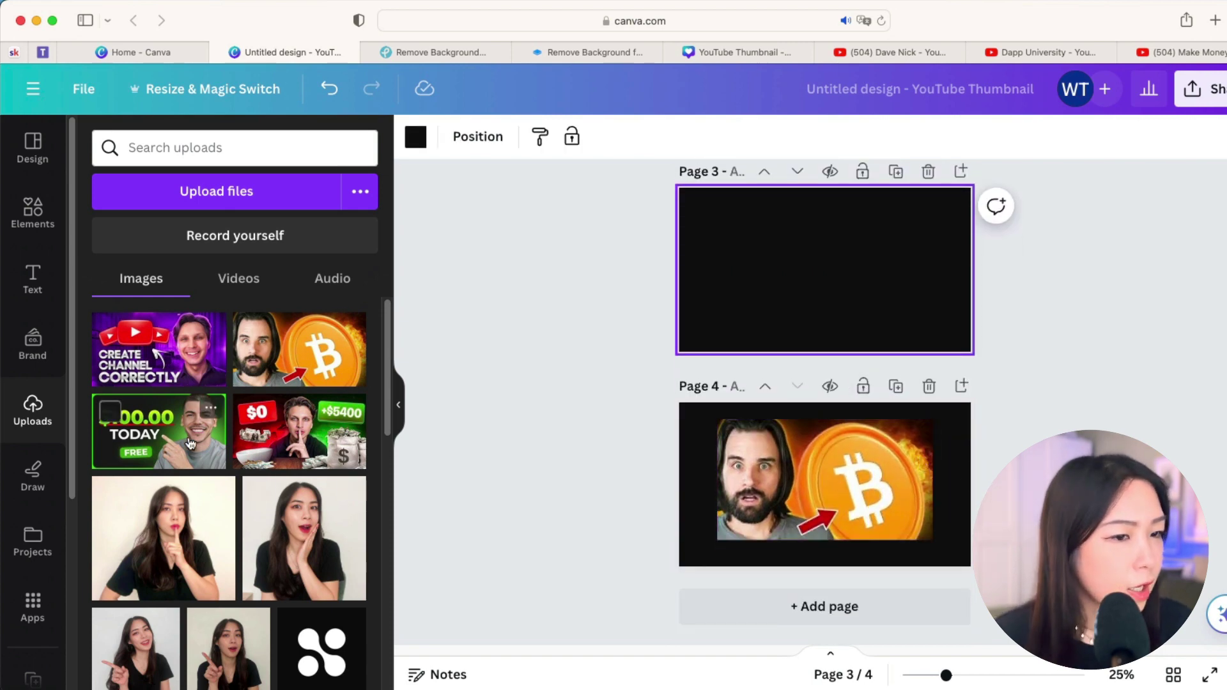
scroll(189, 442, down, 1)
scroll(243, 461, up, 1)
scroll(774, 401, up, 3)
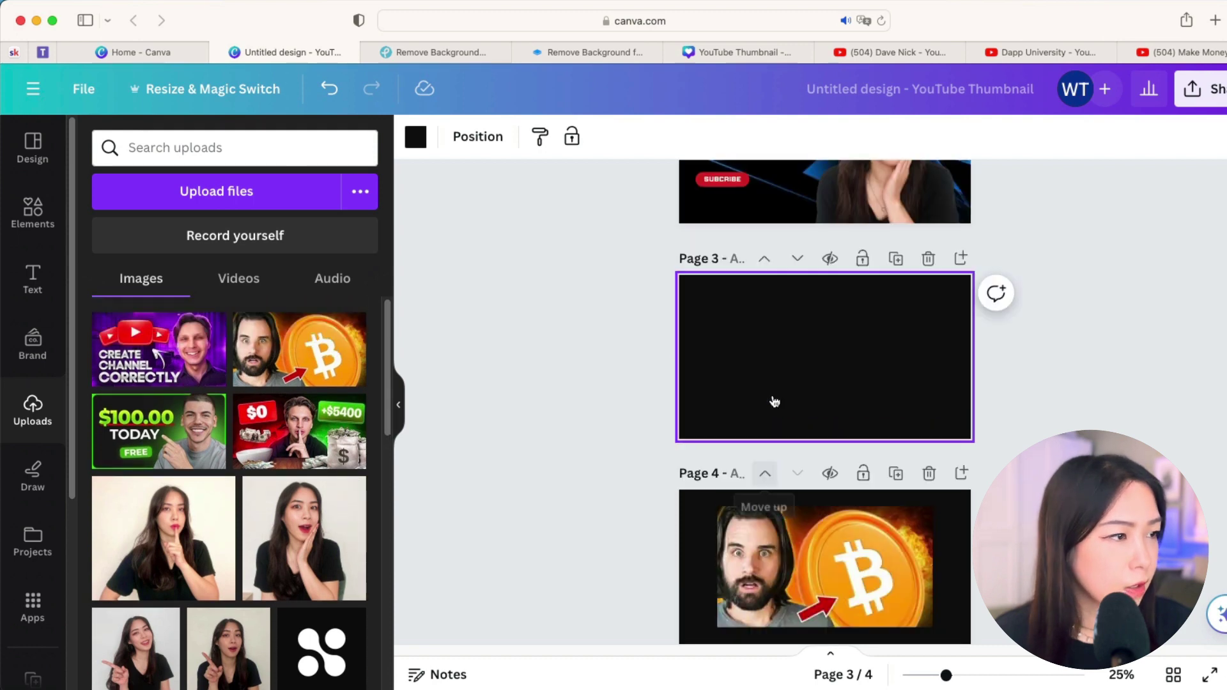
scroll(773, 399, up, 5)
scroll(767, 480, up, 5)
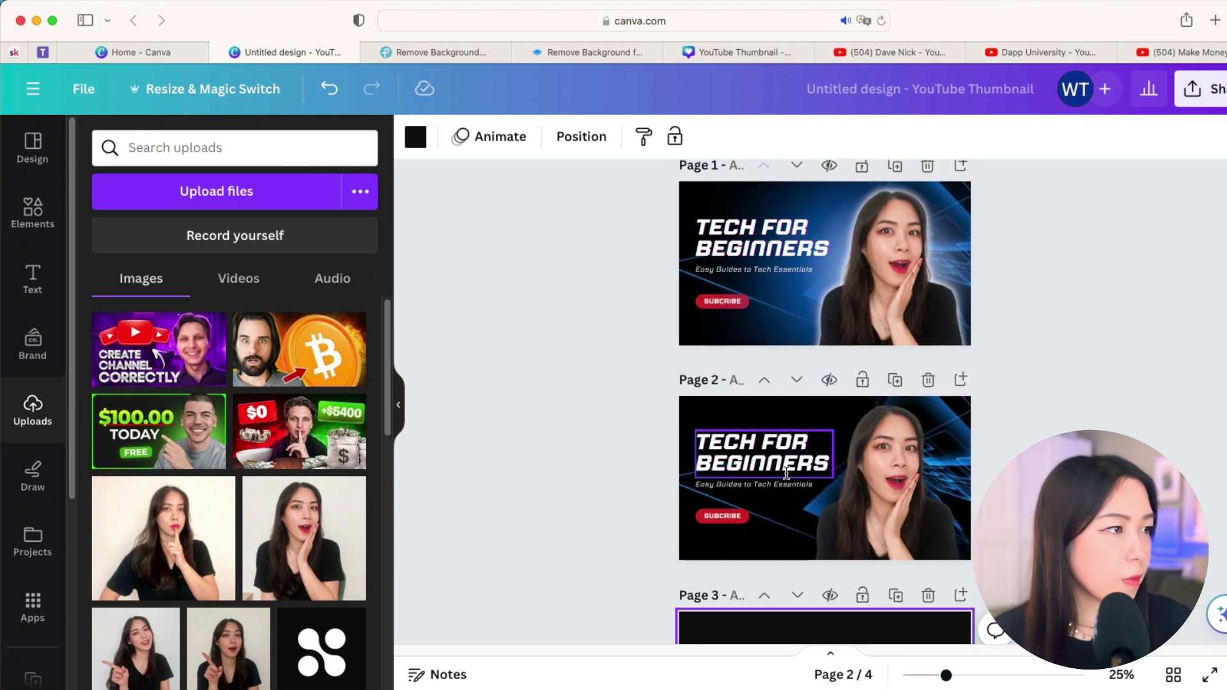
scroll(786, 473, down, 5)
click(305, 538)
drag(807, 484, 777, 484)
Step: Remove the portrait's background and enlarge the cutout on page 3
click(432, 136)
click(159, 295)
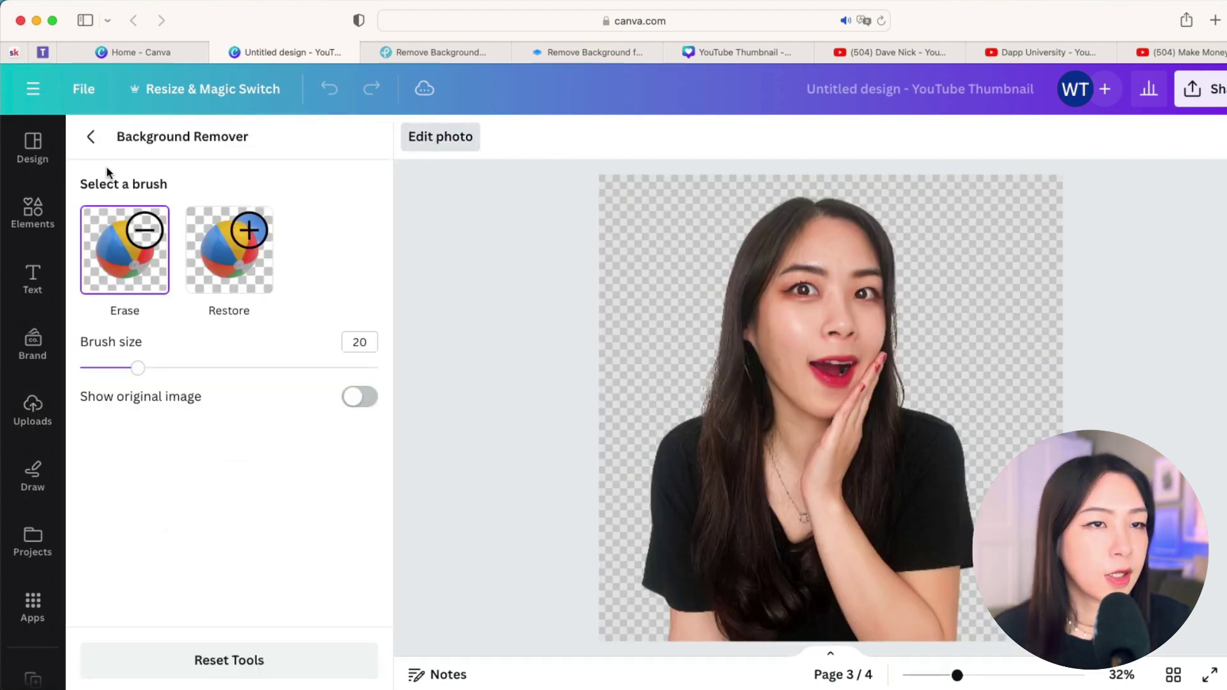
click(91, 136)
click(826, 421)
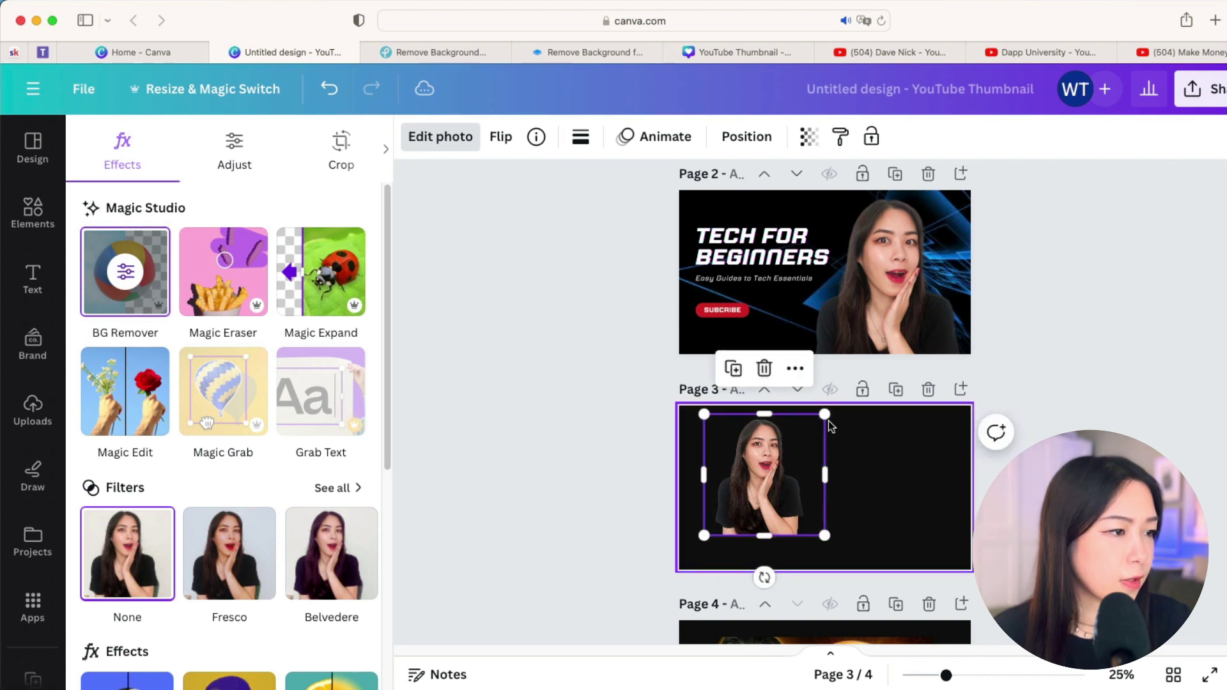
mouse_move(827, 420)
mouse_down()
mouse_move(914, 328)
mouse_move(855, 407)
mouse_move(838, 411)
mouse_up()
Step: Reopen the cutout's photo editing and scroll down to the Effects section
click(884, 483)
scroll(767, 483, down, 2)
click(767, 483)
click(441, 136)
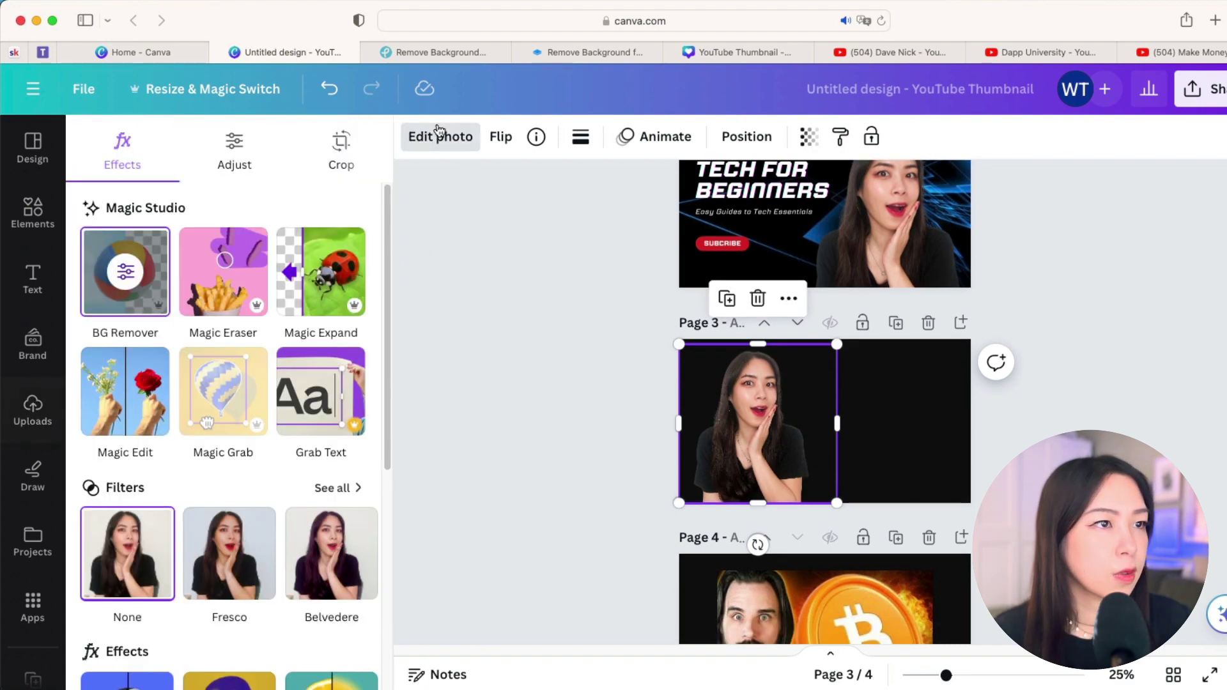
scroll(151, 468, down, 5)
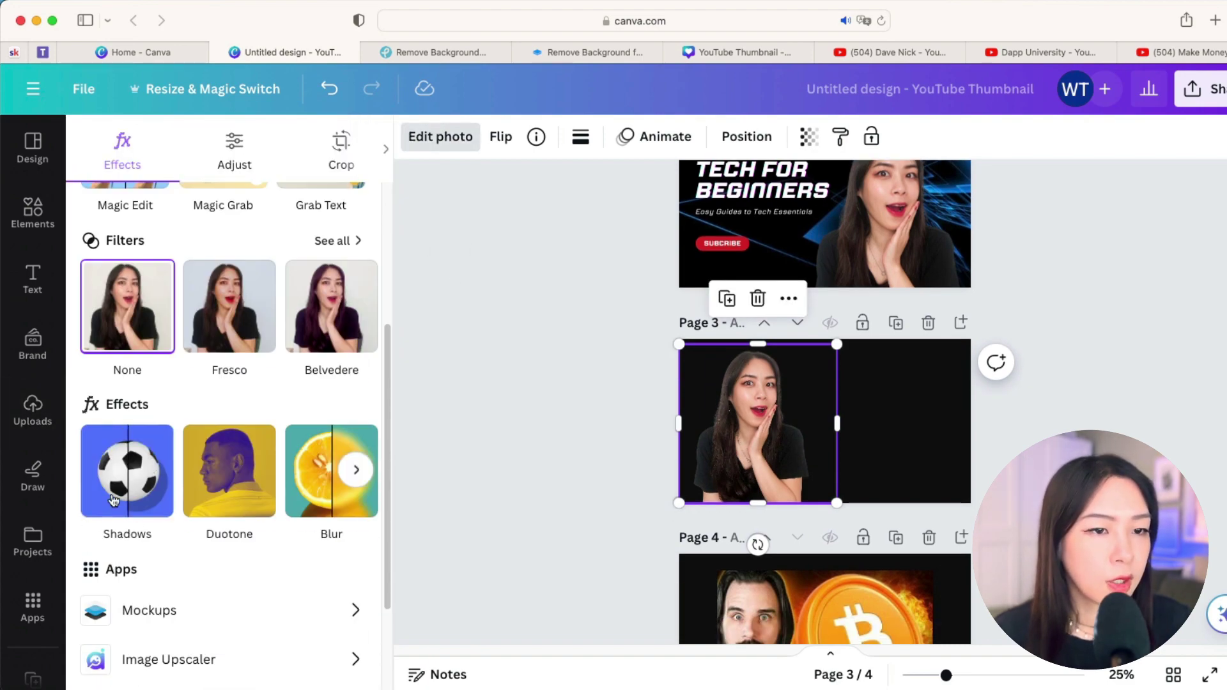
Step: Give the portrait a Glow shadow in light orange (#FFB73B)
click(141, 471)
click(121, 357)
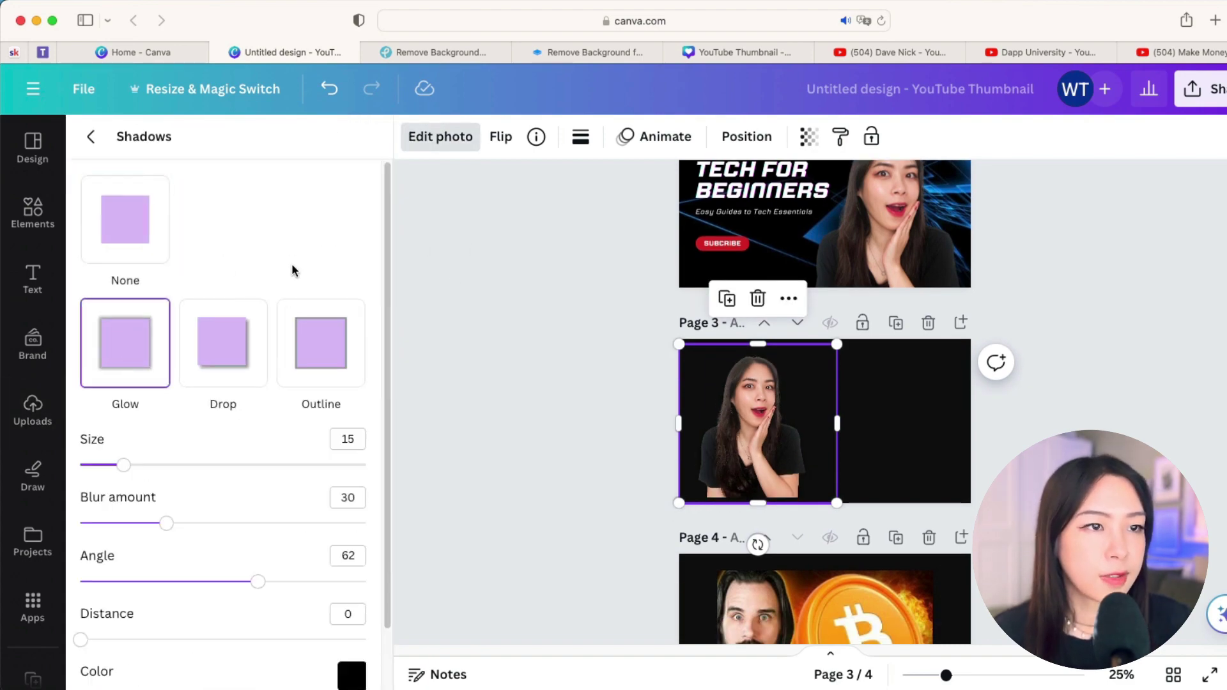
scroll(346, 498, down, 2)
click(322, 588)
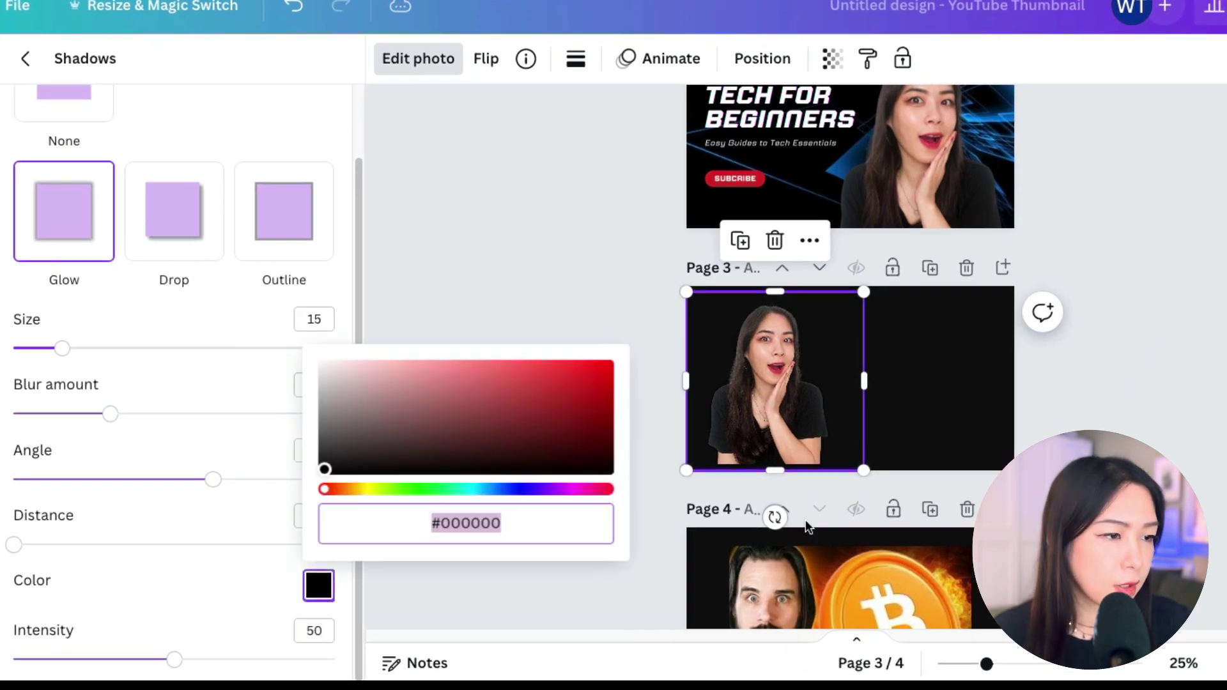
scroll(827, 560, down, 1)
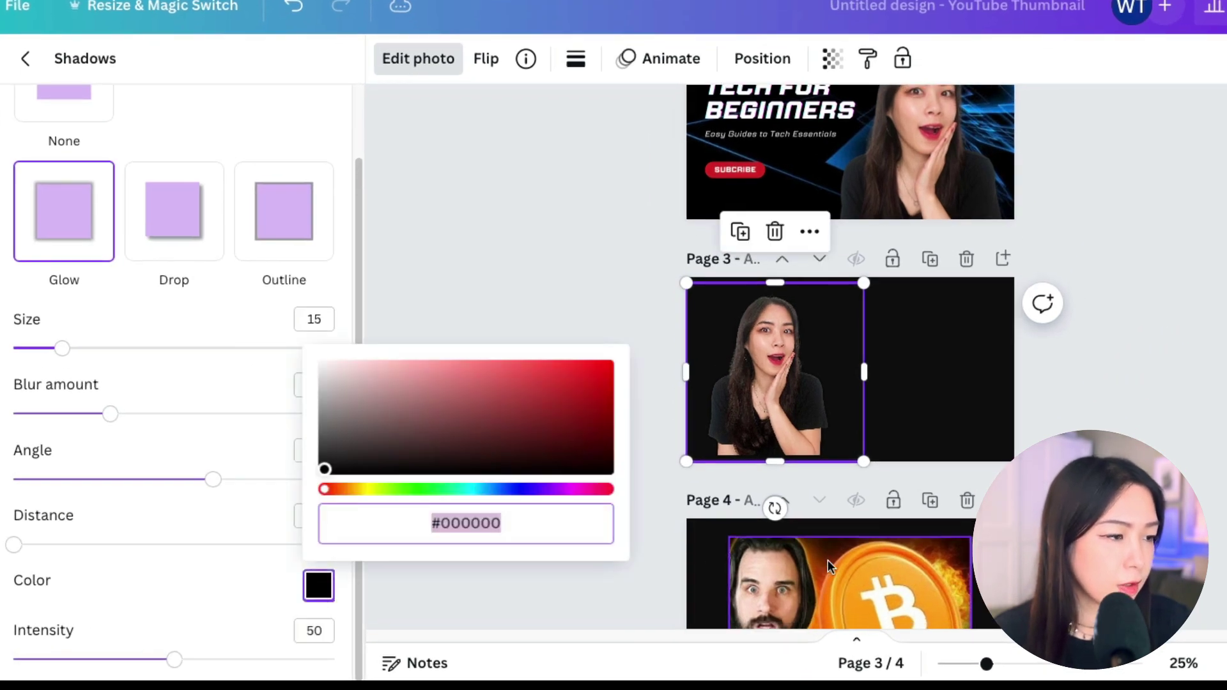
click(353, 490)
drag(505, 400, 542, 353)
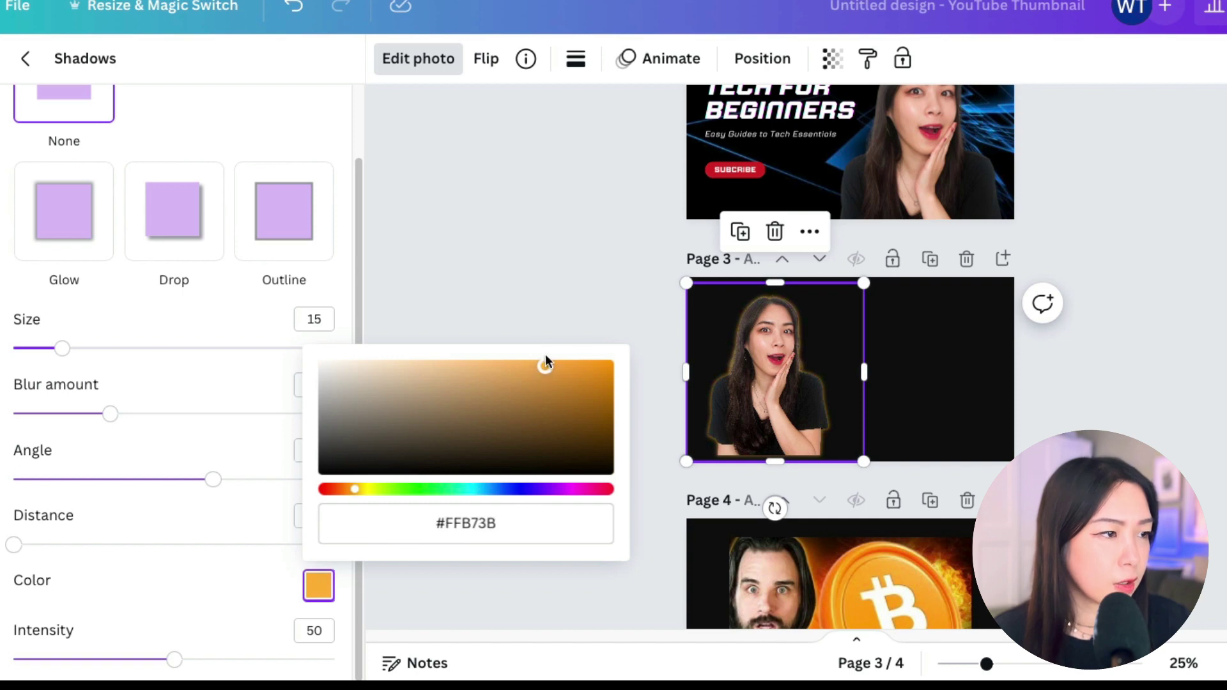
Step: Set the glow to Size 41, Blur 44, Intensity 79, then enlarge and reposition the portrait
drag(88, 348, 146, 349)
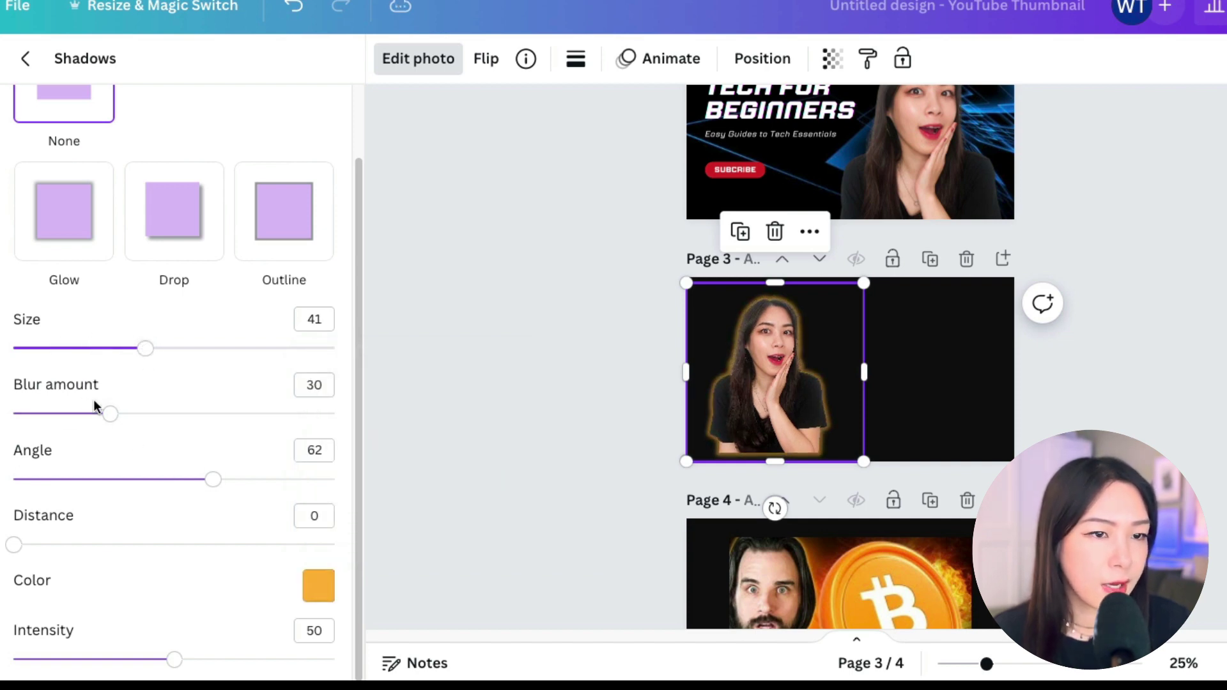
drag(110, 414, 150, 415)
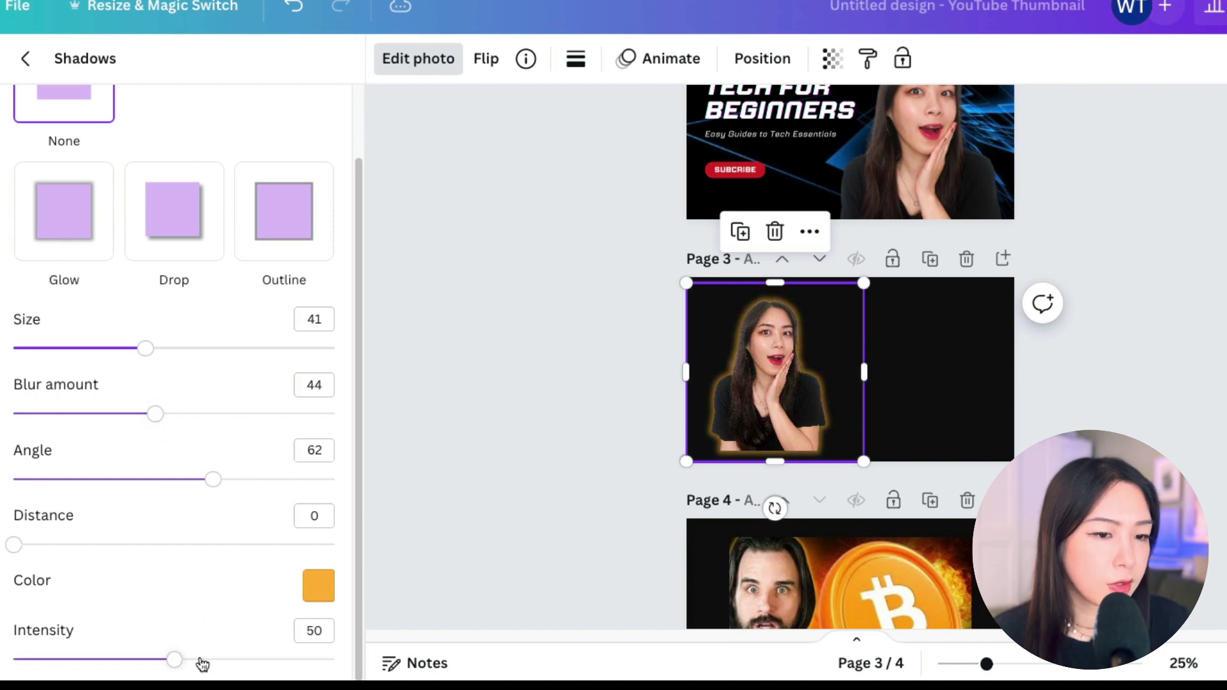
drag(185, 660, 270, 661)
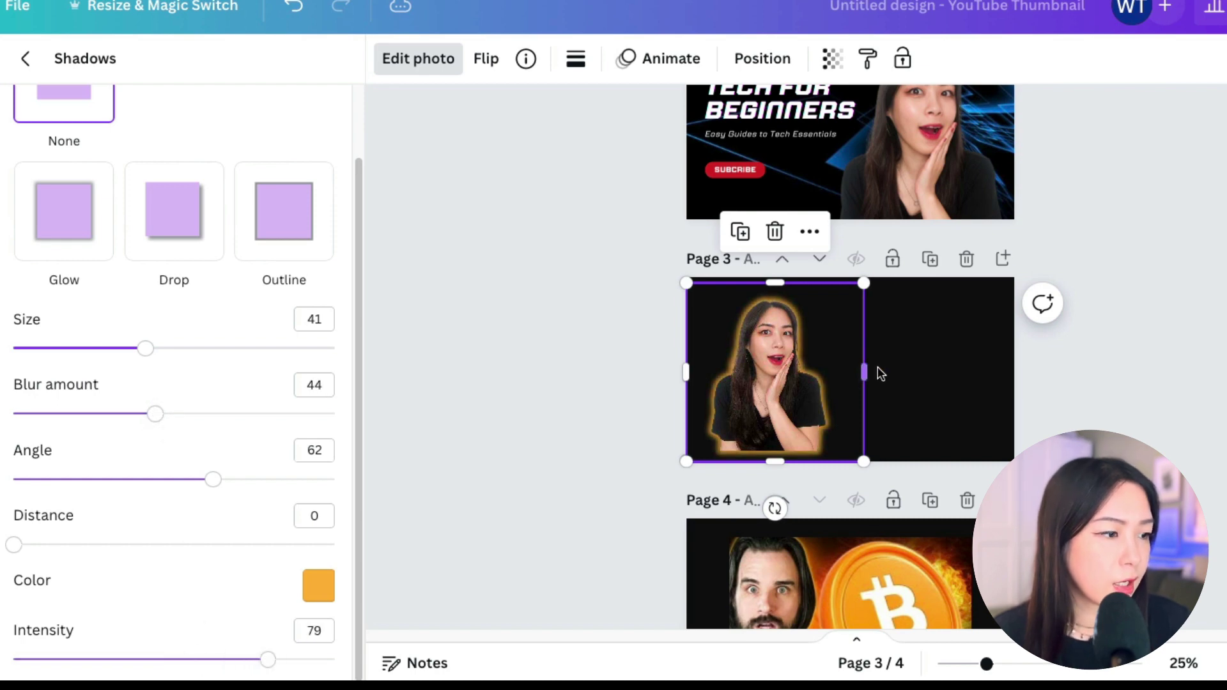
scroll(807, 405, down, 3)
drag(687, 297, 564, 419)
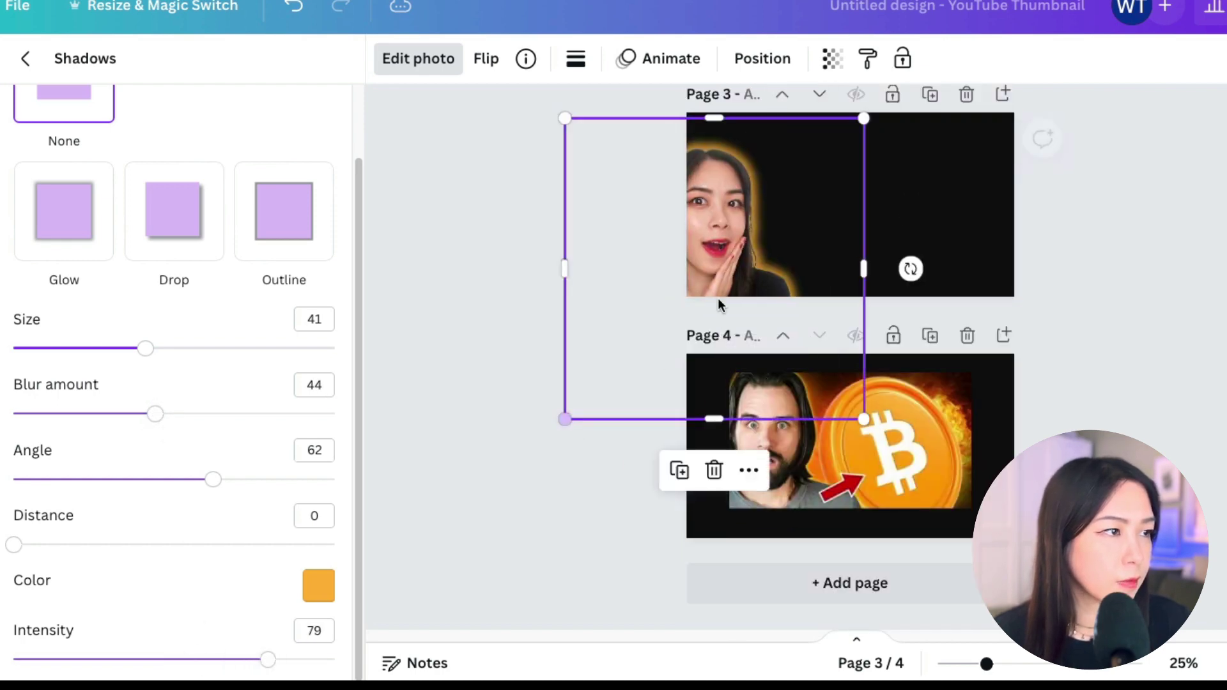
drag(802, 195, 858, 172)
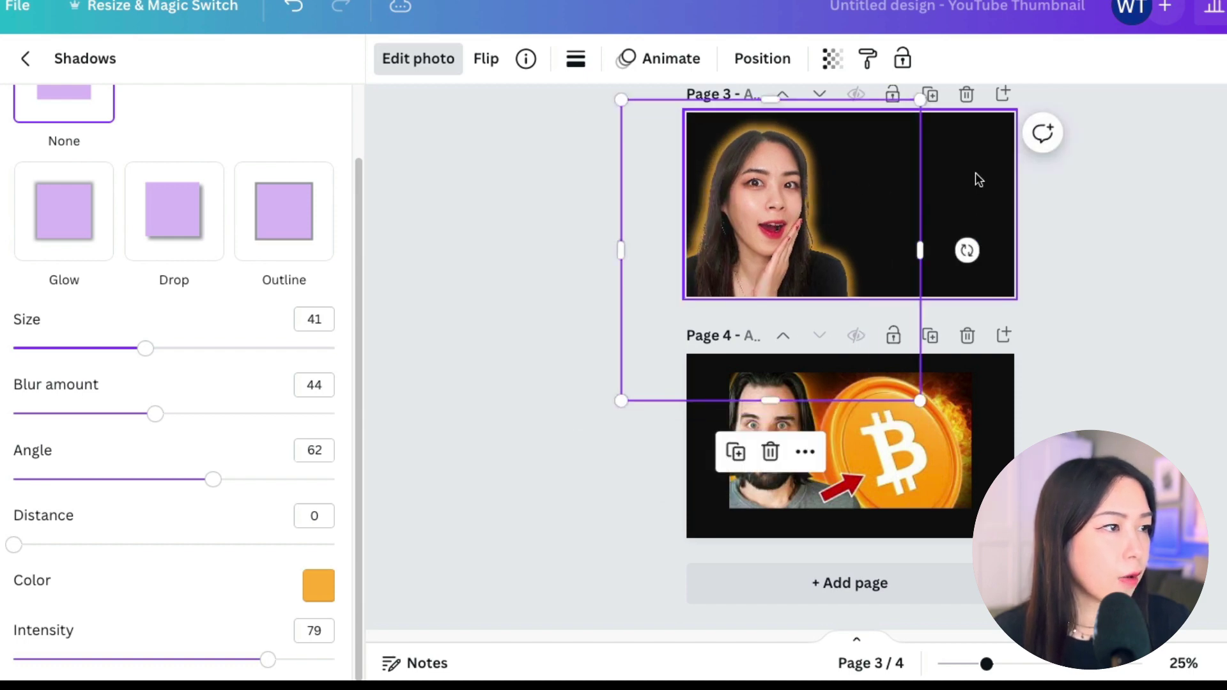
click(975, 172)
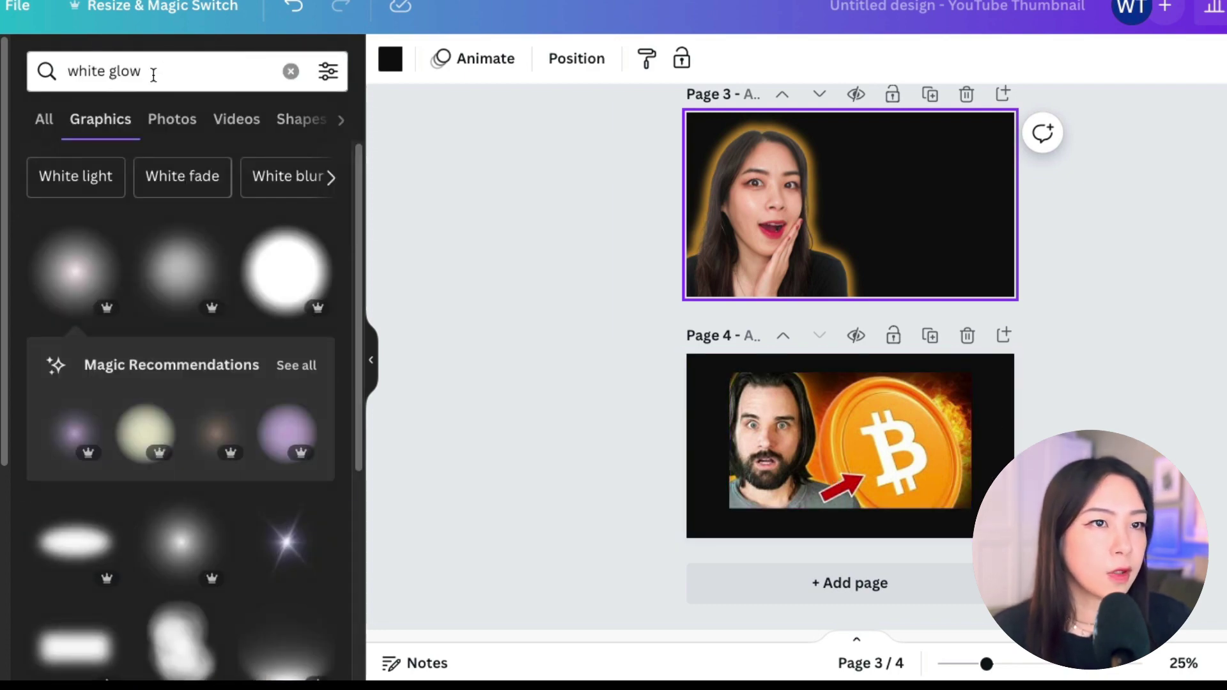
Step: Search Elements for 'glow fire', narrow it to 'fire', and place a fire photo on page 3's right side
click(151, 71)
text(glow fire)
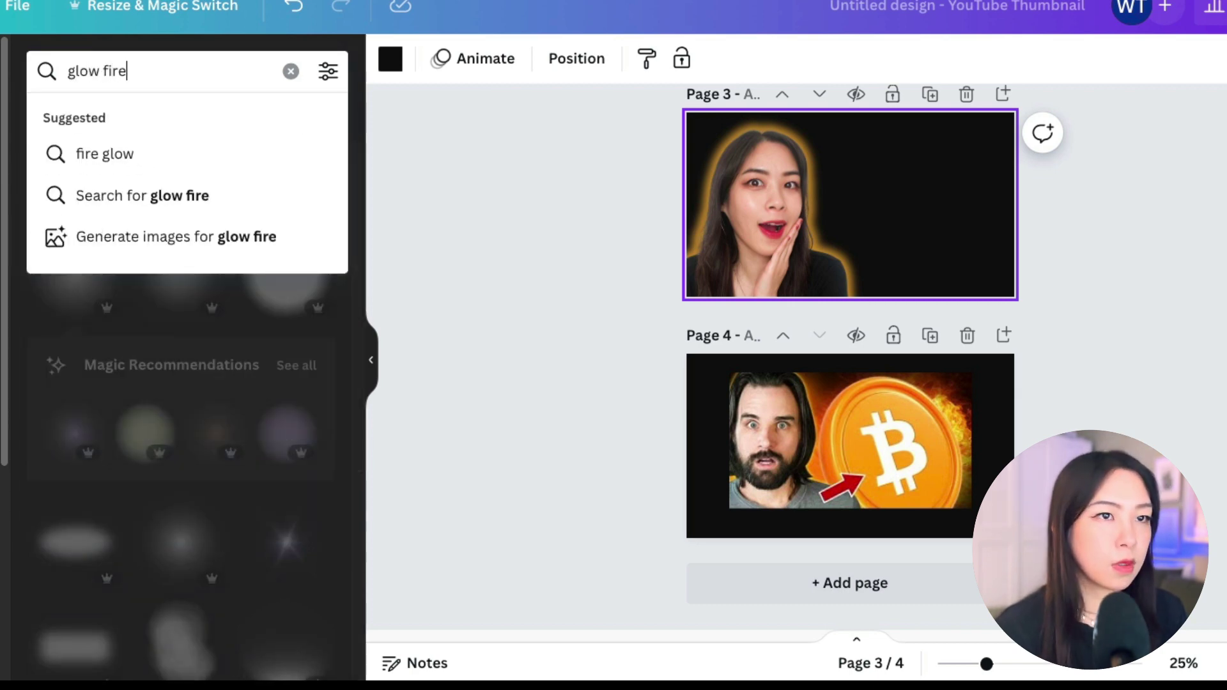
key(Return)
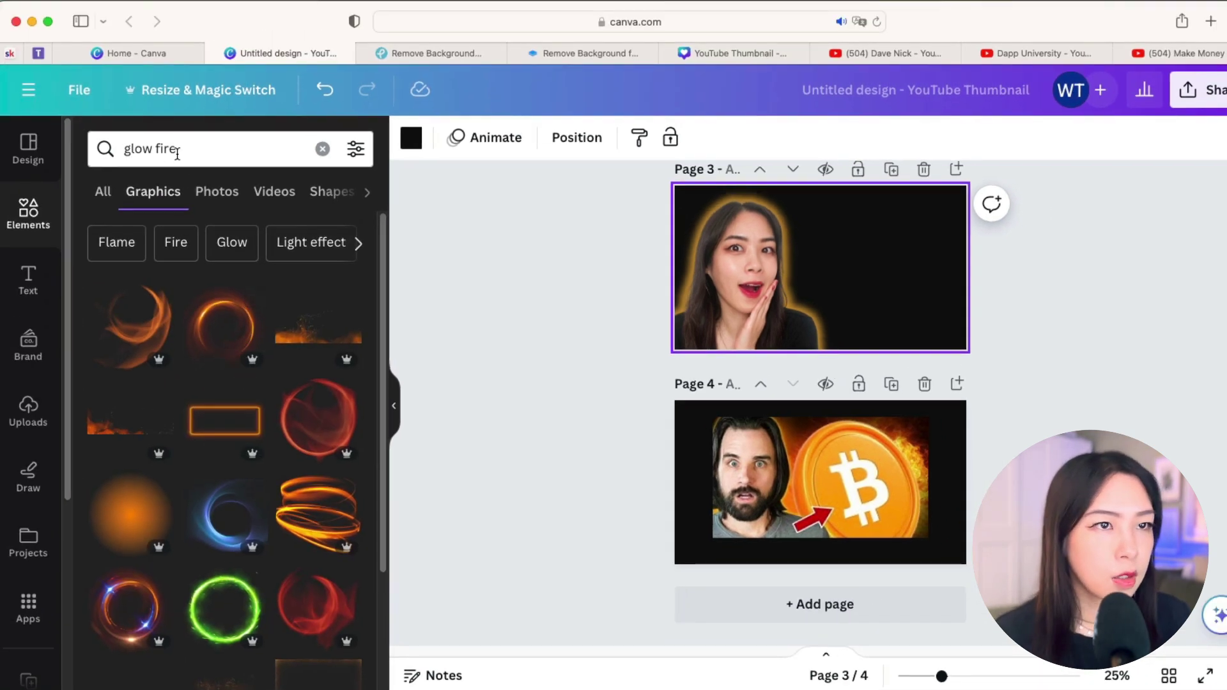
click(108, 71)
drag(156, 149, 120, 138)
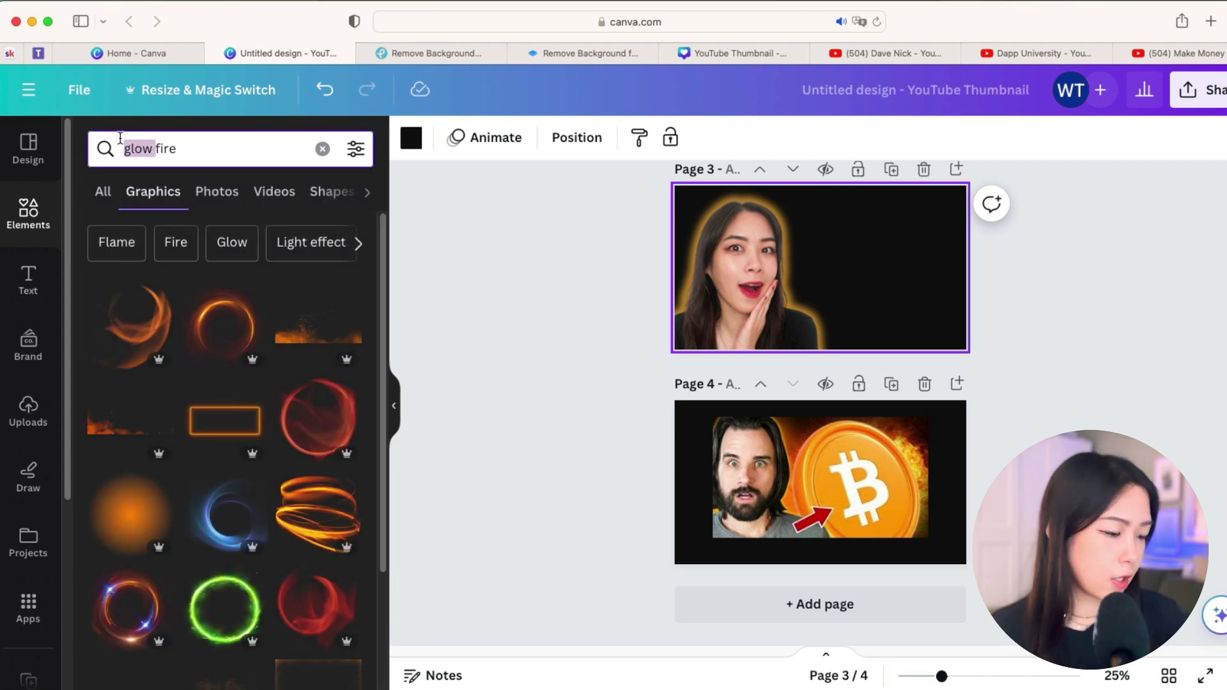
key(BackSpace)
key(Return)
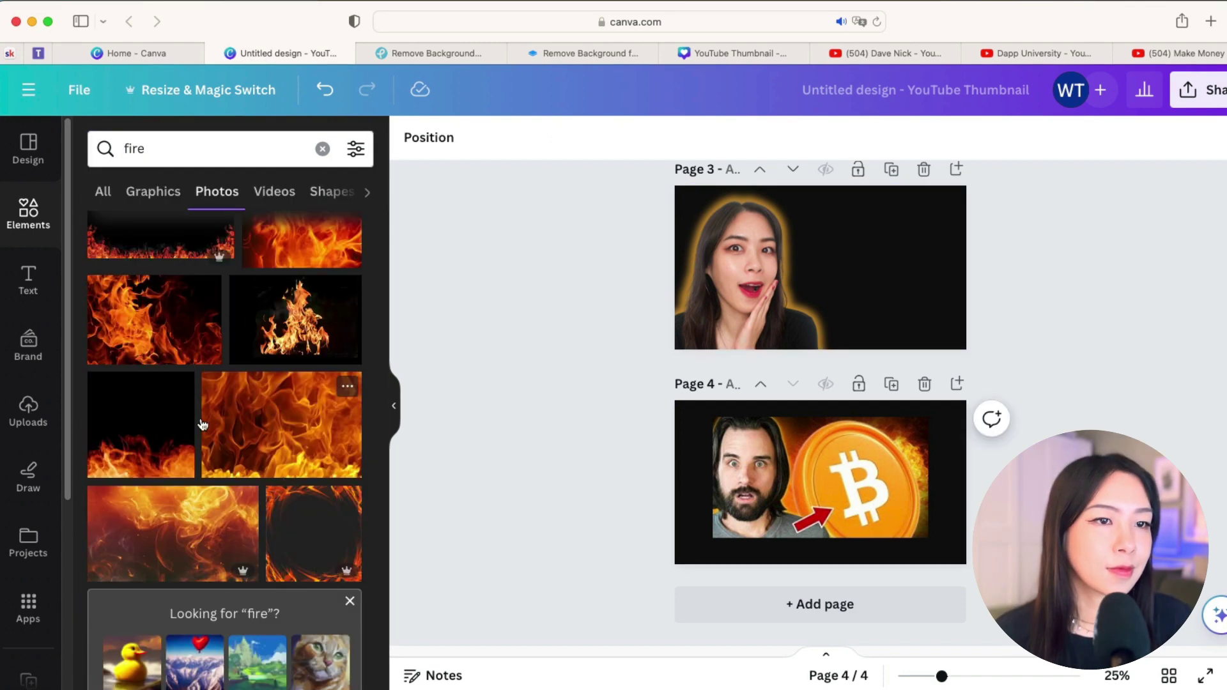
click(158, 357)
drag(846, 503, 893, 298)
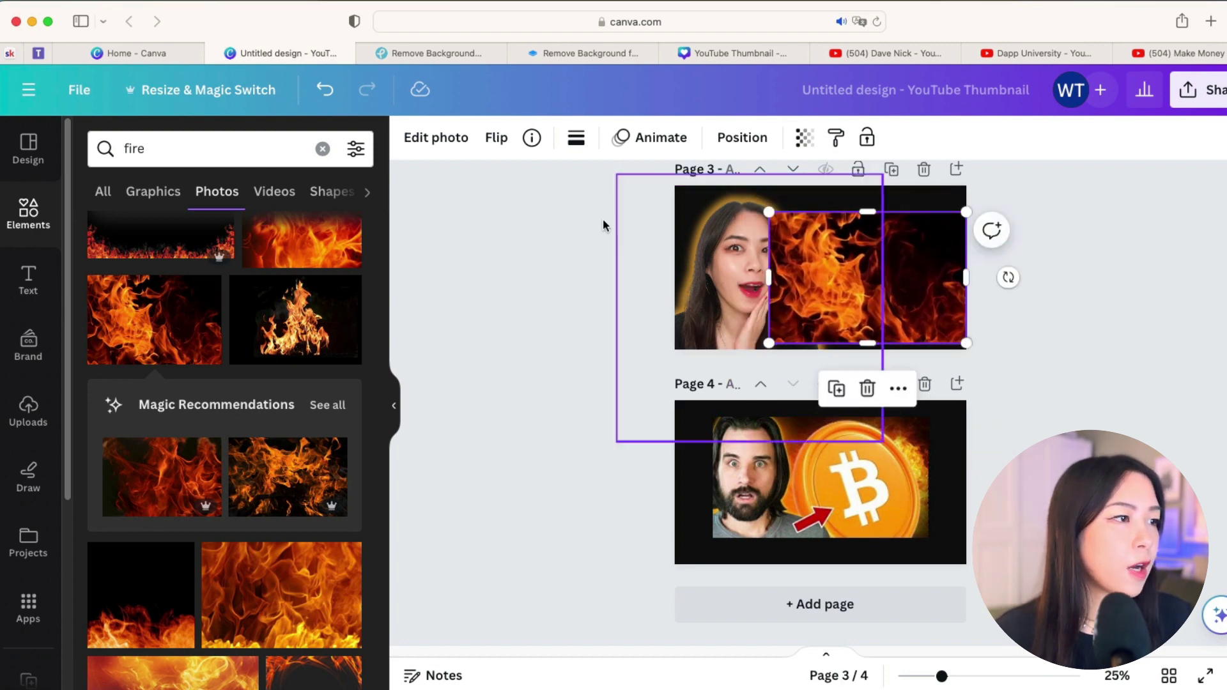
Step: Warm the fire photo's temperature to 14 and lower its tint
click(425, 135)
click(240, 156)
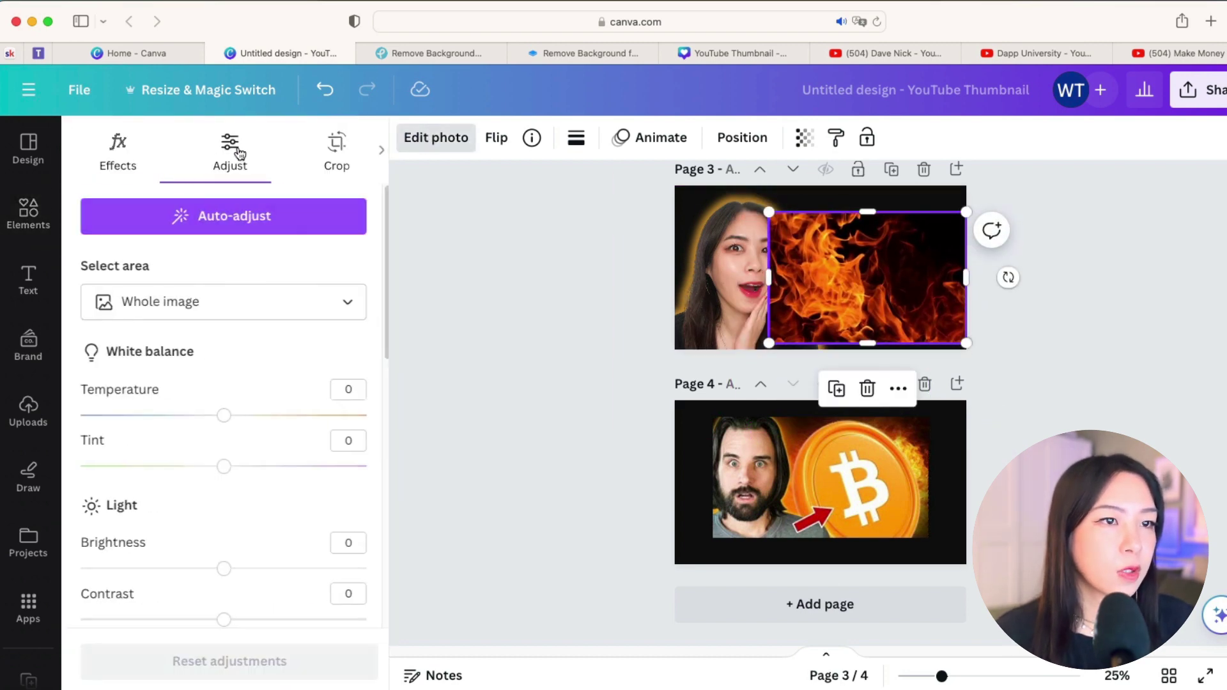
scroll(213, 404, down, 2)
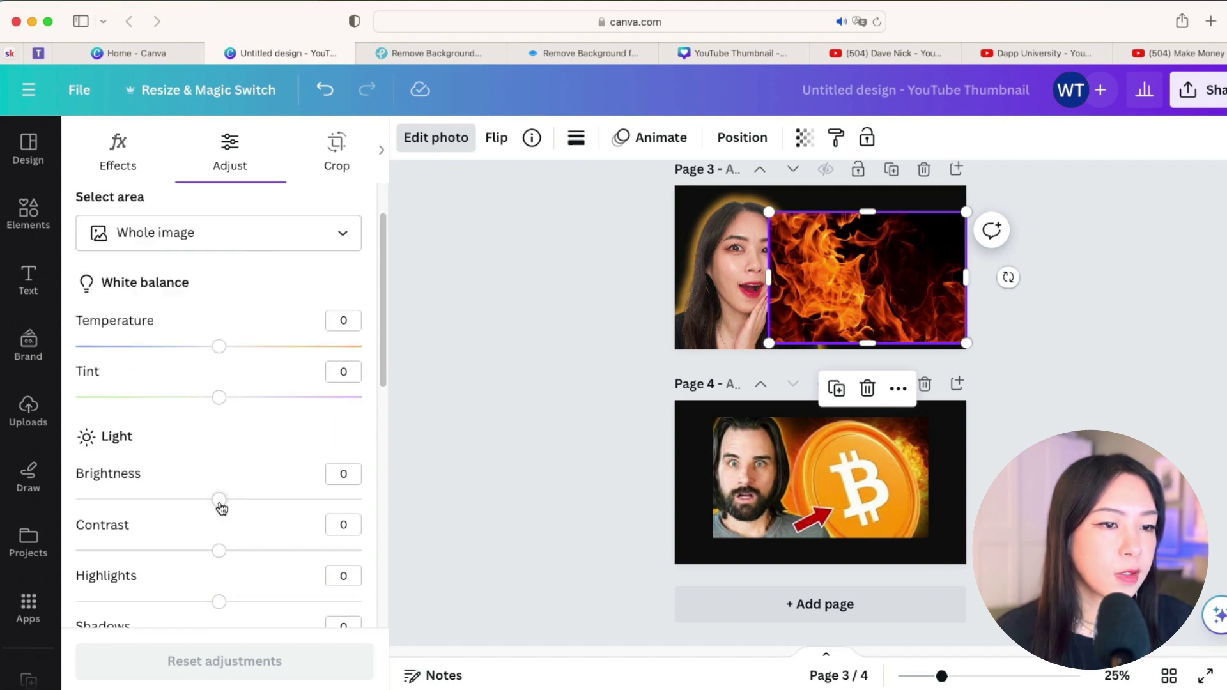
mouse_move(221, 506)
mouse_down()
mouse_move(260, 503)
mouse_move(238, 498)
mouse_up()
scroll(235, 499, down, 1)
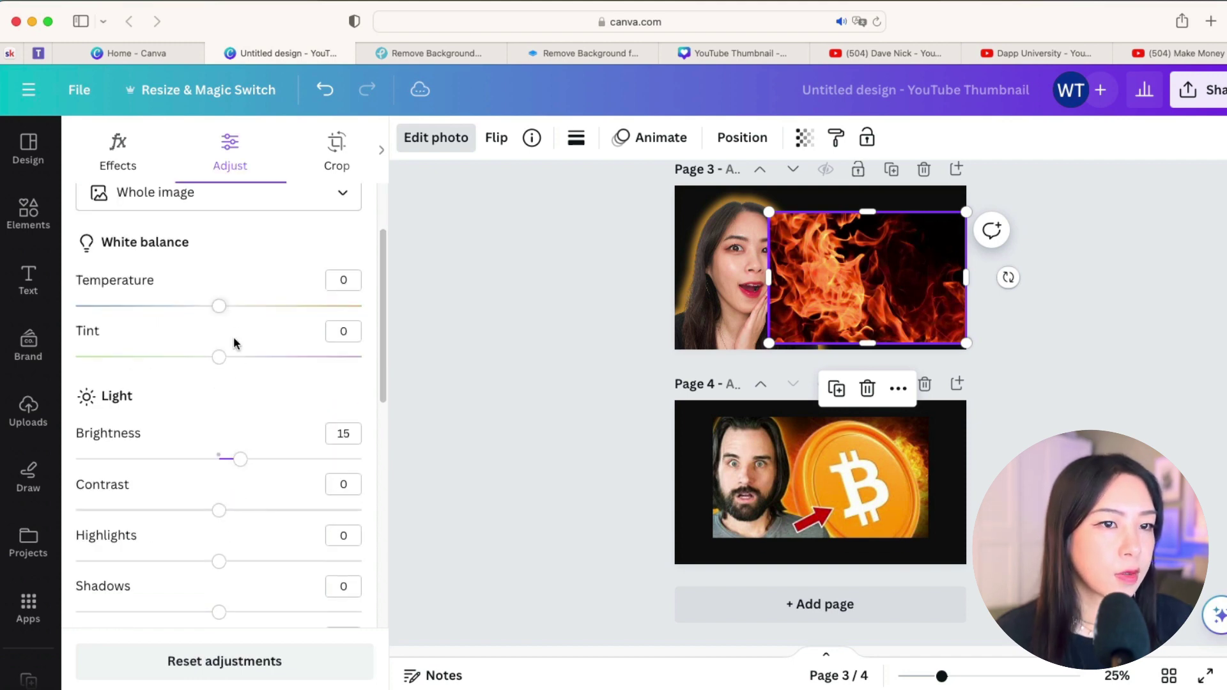
scroll(235, 345, down, 1)
mouse_move(219, 274)
mouse_down()
mouse_move(186, 267)
mouse_move(240, 270)
mouse_up()
drag(225, 328, 151, 315)
Step: Adjust the fire photo's brightness, contrast, highlights and vibrance
scroll(203, 404, down, 3)
scroll(203, 405, down, 4)
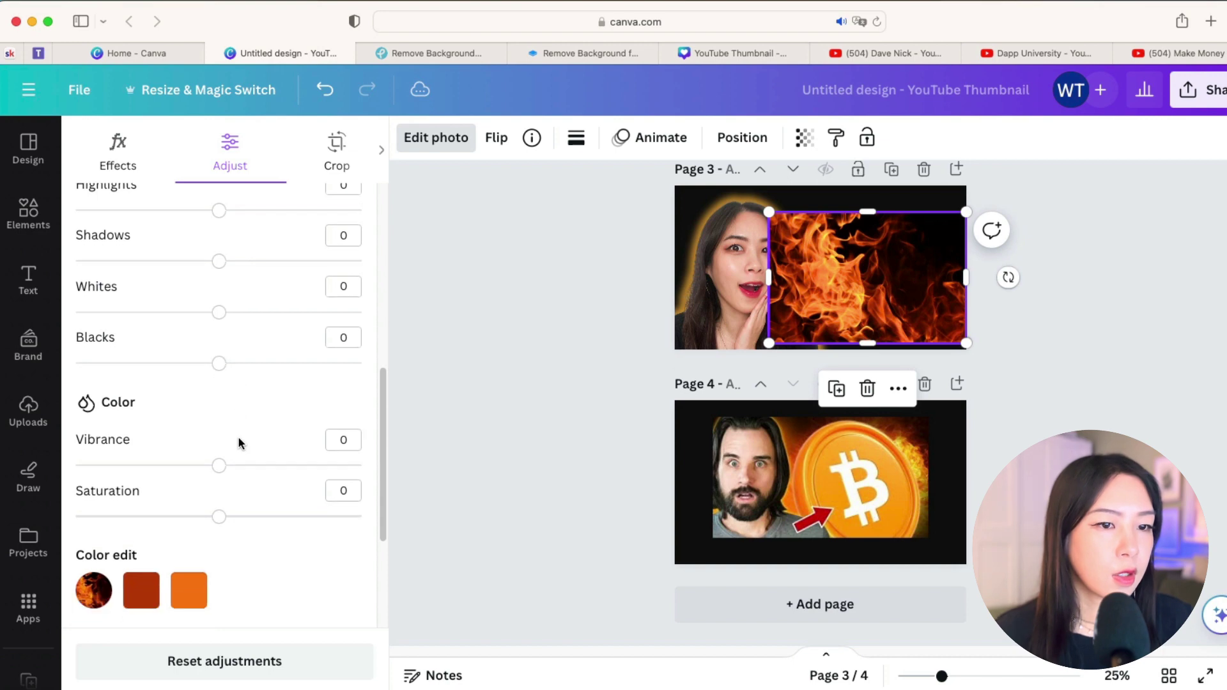
drag(220, 471, 170, 466)
scroll(213, 350, up, 1)
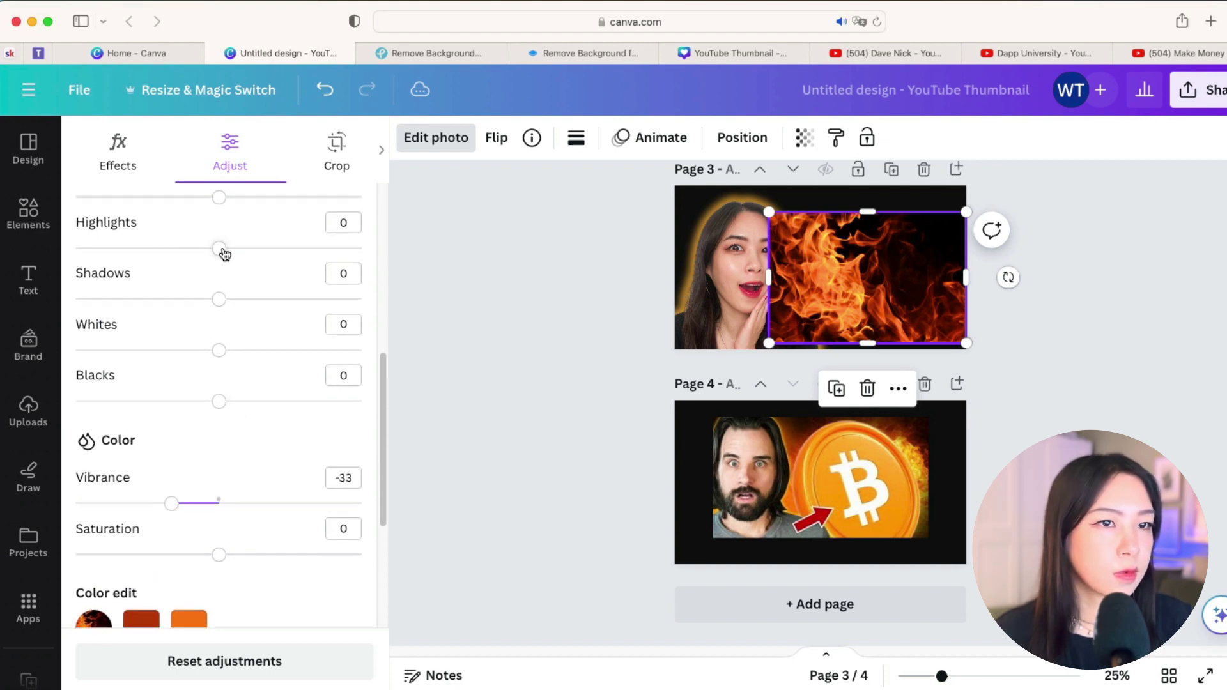
drag(224, 254, 235, 223)
scroll(242, 268, up, 1)
scroll(258, 348, up, 8)
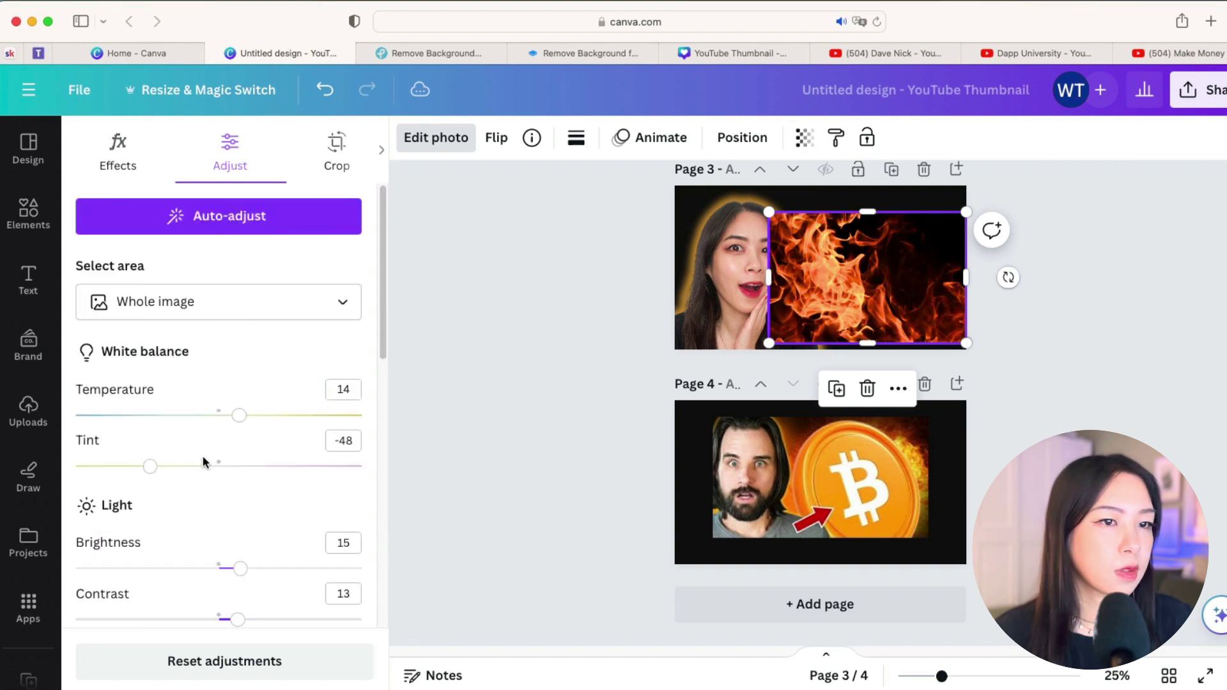
scroll(207, 465, down, 1)
drag(238, 381, 223, 380)
drag(150, 432, 163, 432)
Step: Flip the fire photo horizontally
right_click(847, 276)
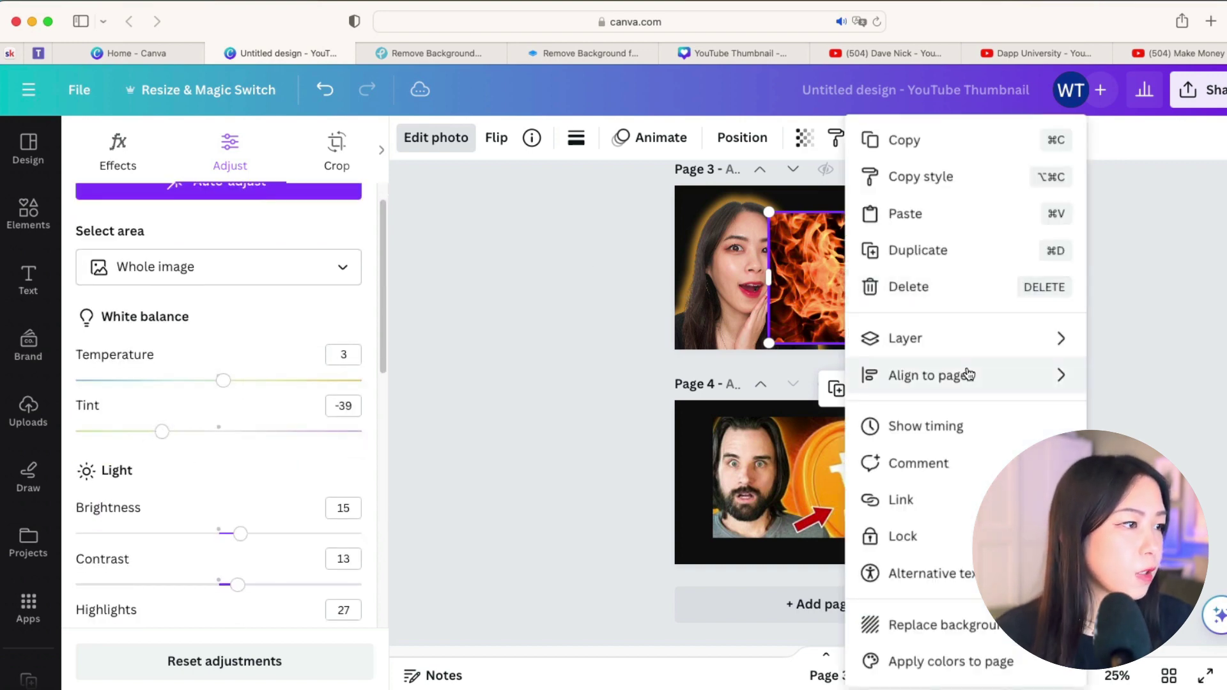
click(504, 144)
click(497, 138)
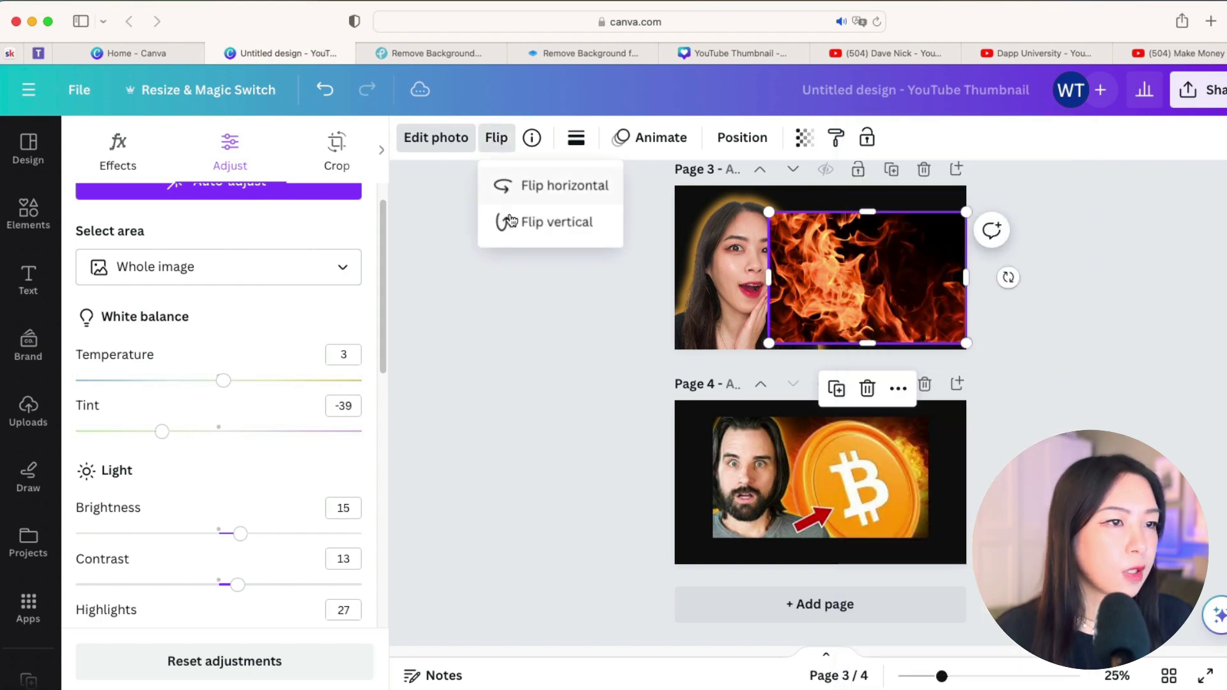
click(499, 185)
Step: Send the fire photo behind the portrait and enlarge it to fill page 3
right_click(899, 281)
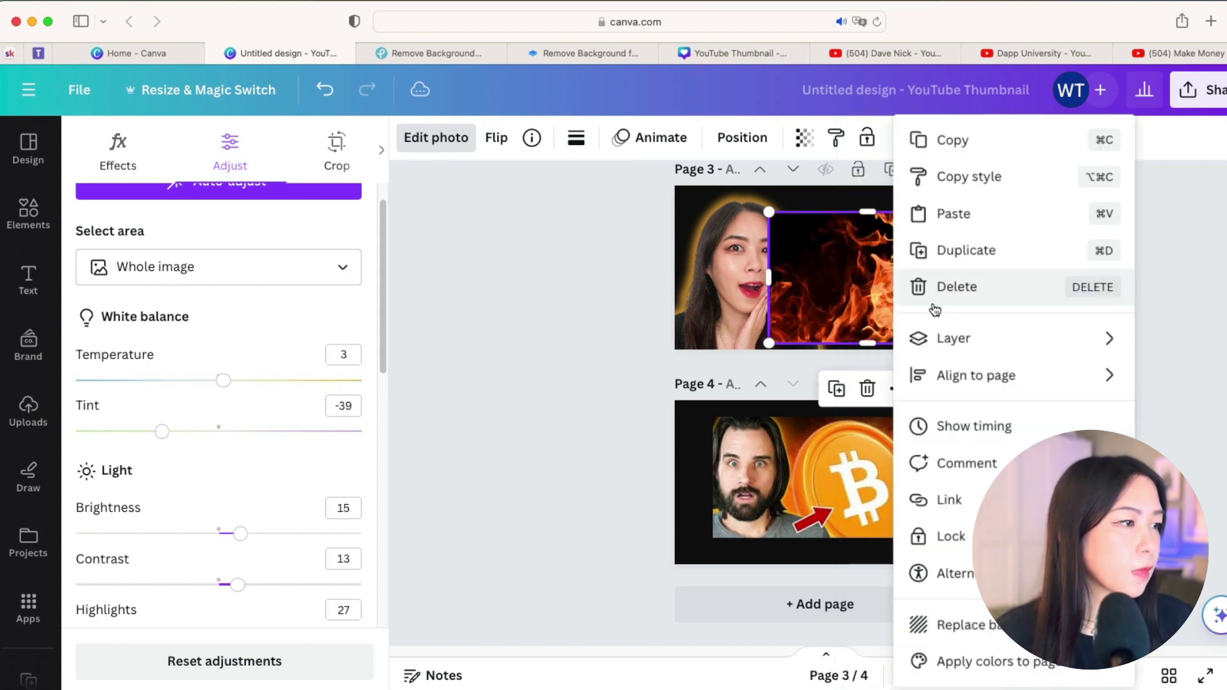
mouse_move(969, 340)
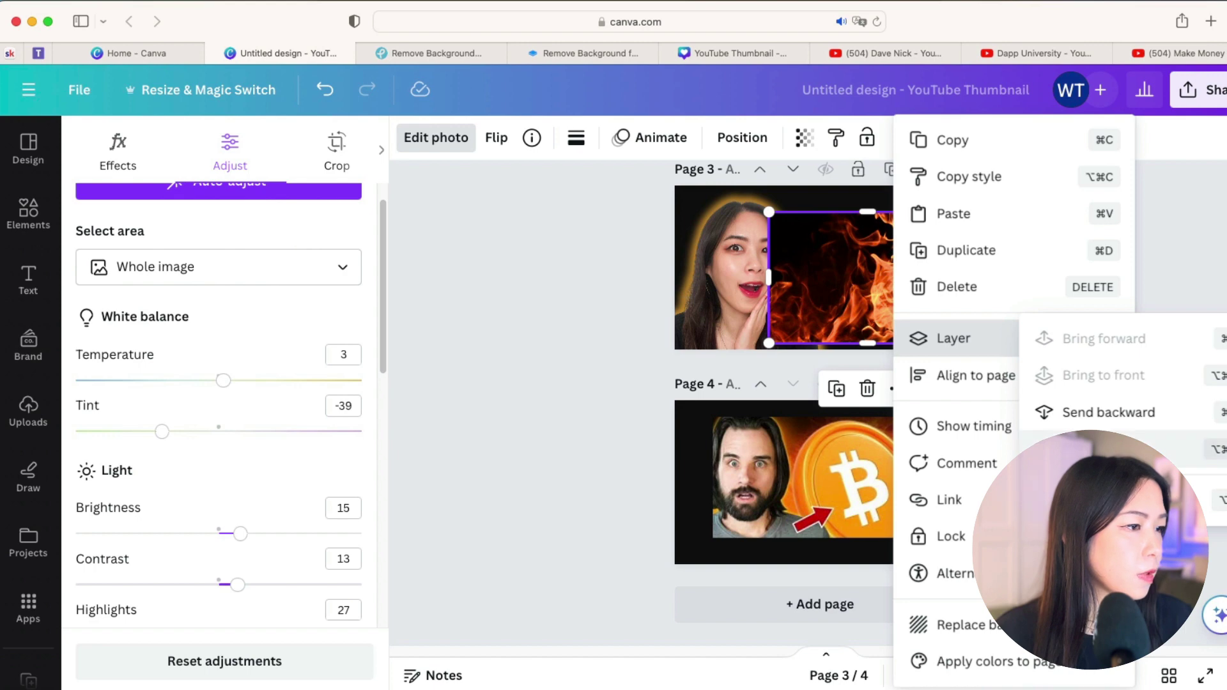
click(1087, 448)
drag(769, 212, 645, 180)
mouse_move(952, 205)
mouse_down()
mouse_move(969, 214)
mouse_move(966, 186)
mouse_up()
Step: Search elements for 'bitco' and add the orange bitcoin coin graphic to page 3
click(39, 219)
click(180, 141)
text(bitcoin)
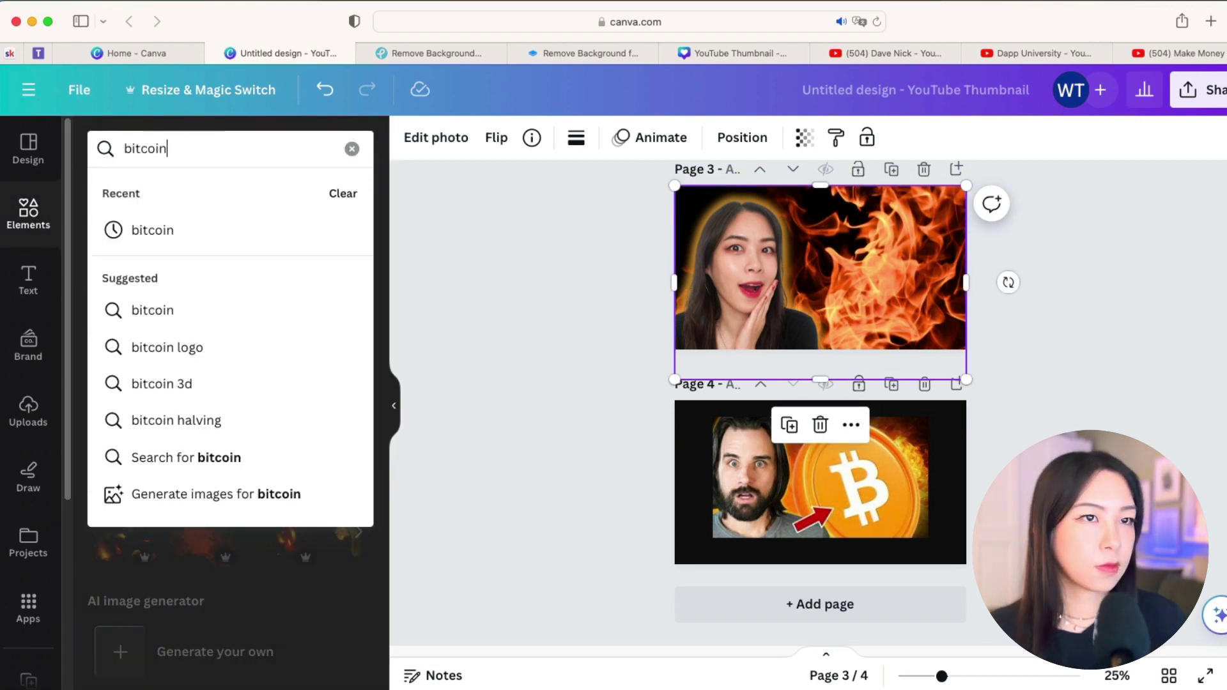
key(Return)
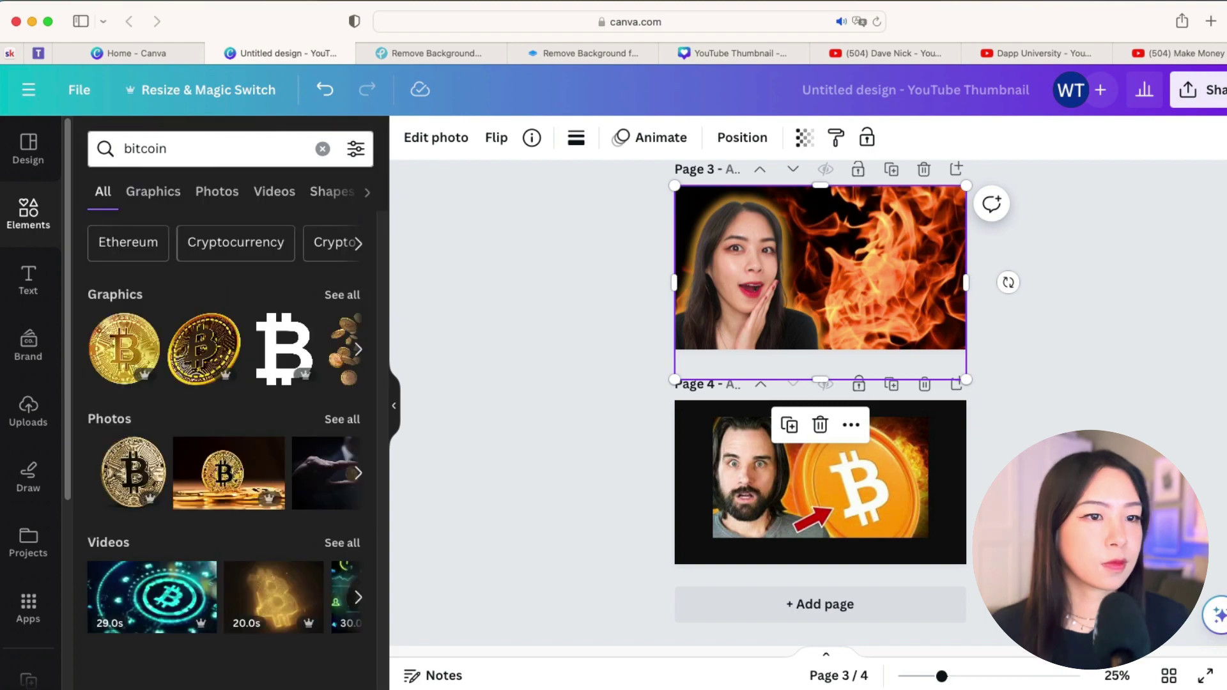
click(353, 296)
scroll(276, 386, down, 5)
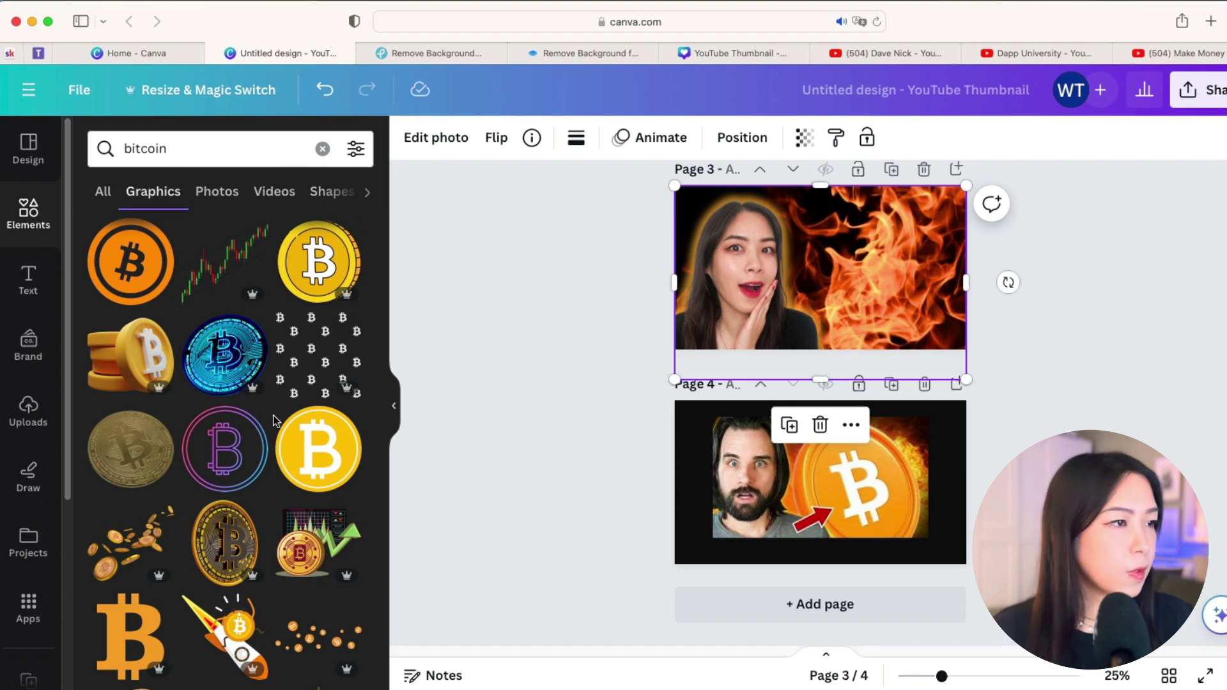
scroll(273, 428, down, 3)
scroll(275, 460, down, 5)
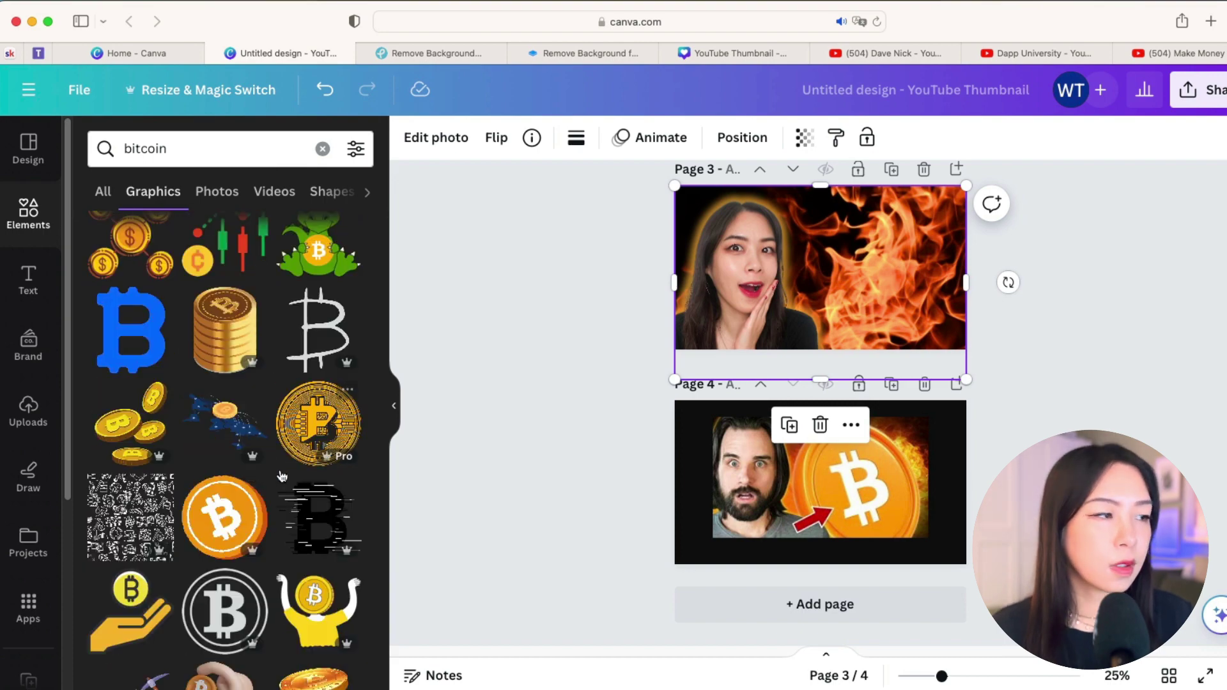
click(235, 546)
Step: Resize the bitcoin coin and place it over the flames on page 3's right side
drag(853, 313, 975, 382)
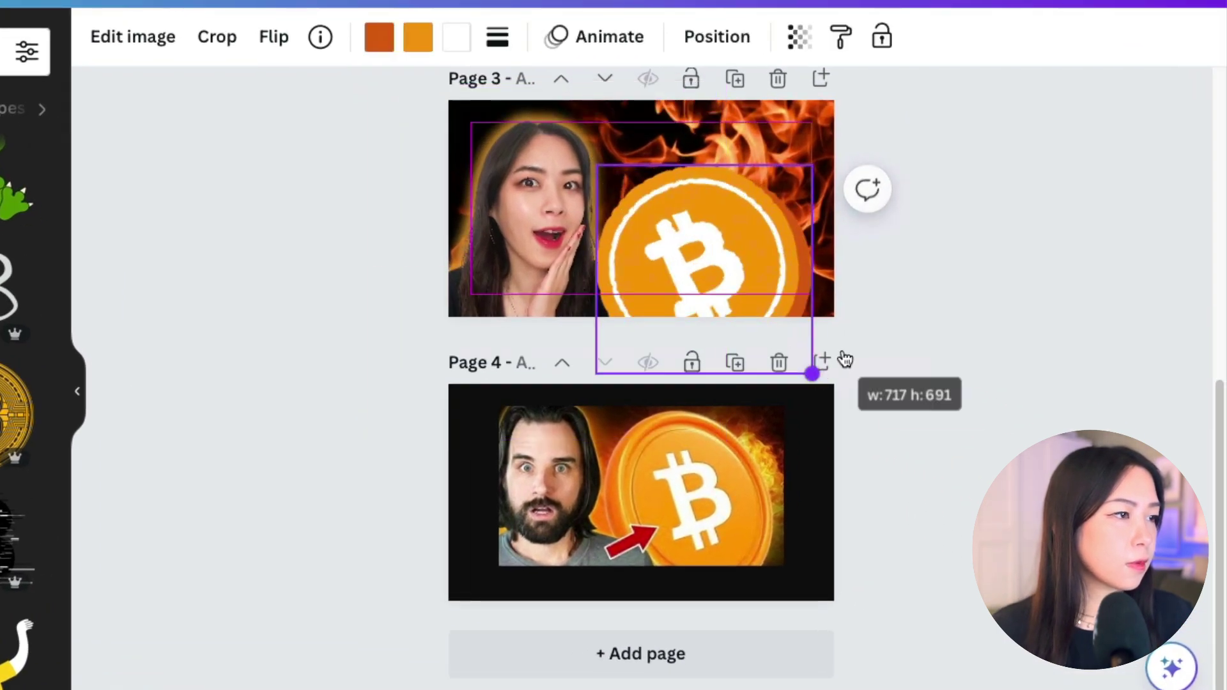
drag(846, 360, 846, 360)
drag(731, 250, 718, 199)
drag(812, 117, 758, 144)
drag(684, 230, 717, 209)
Step: Apply the warm Latte filter to page 3's fire background photo
click(729, 209)
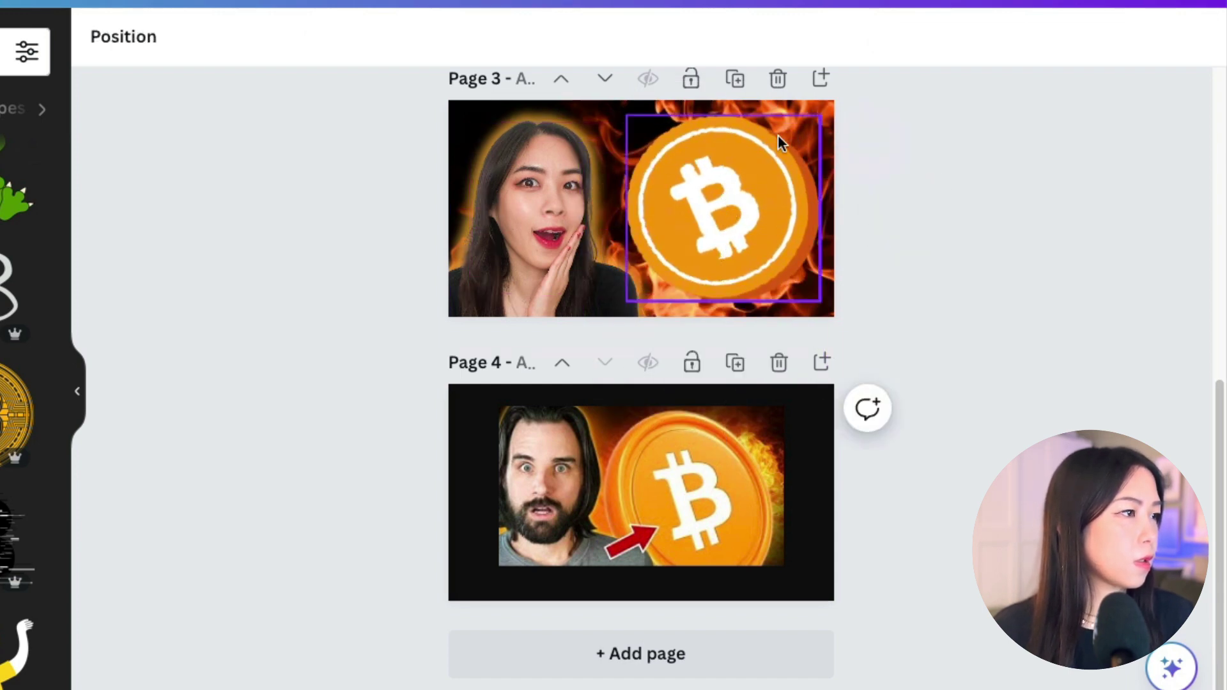
click(786, 101)
click(136, 32)
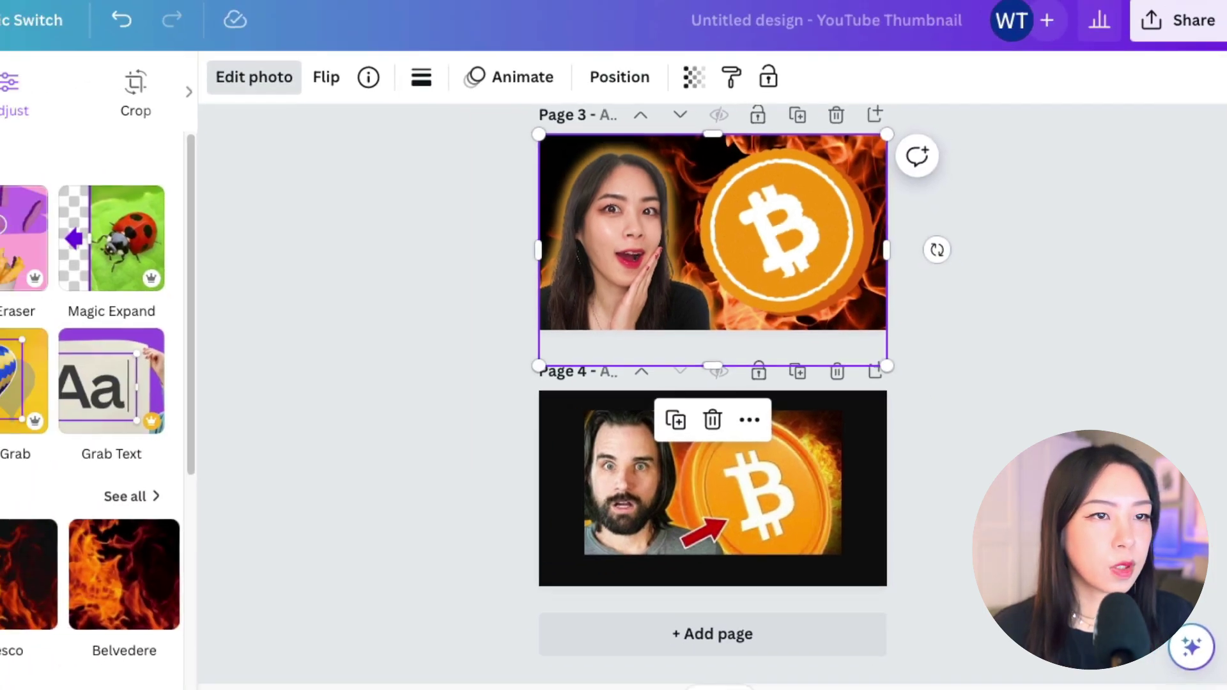
click(230, 150)
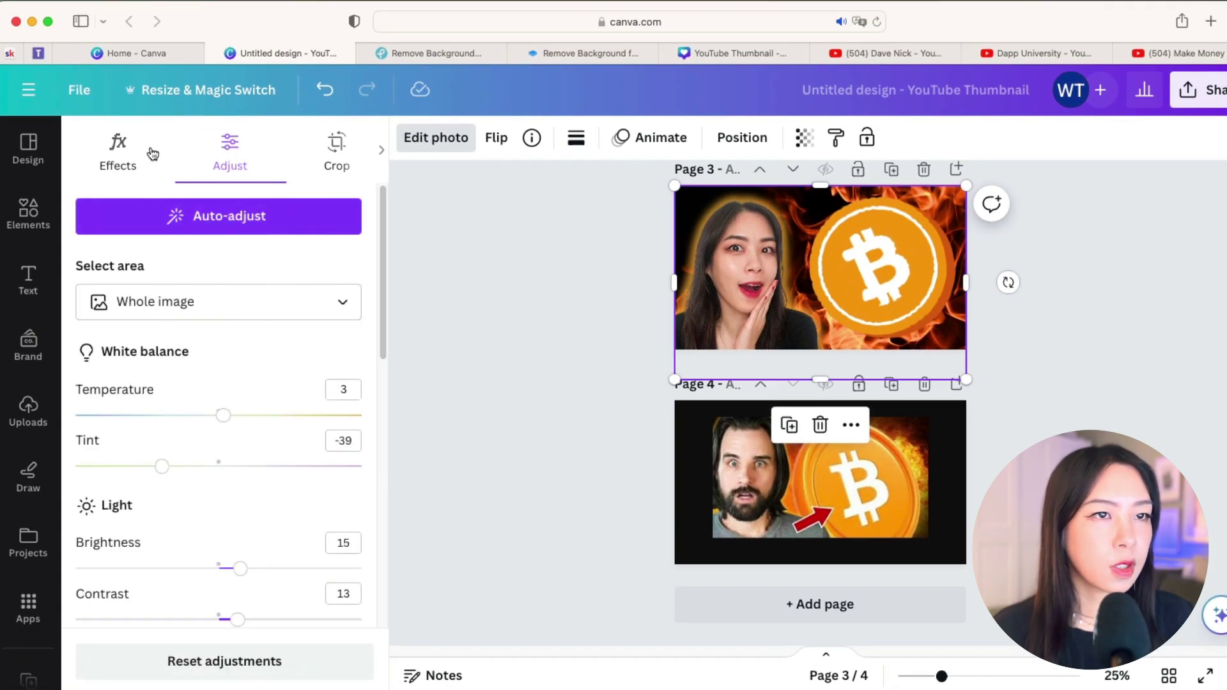
click(117, 146)
scroll(192, 288, down, 2)
click(324, 449)
scroll(229, 347, down, 5)
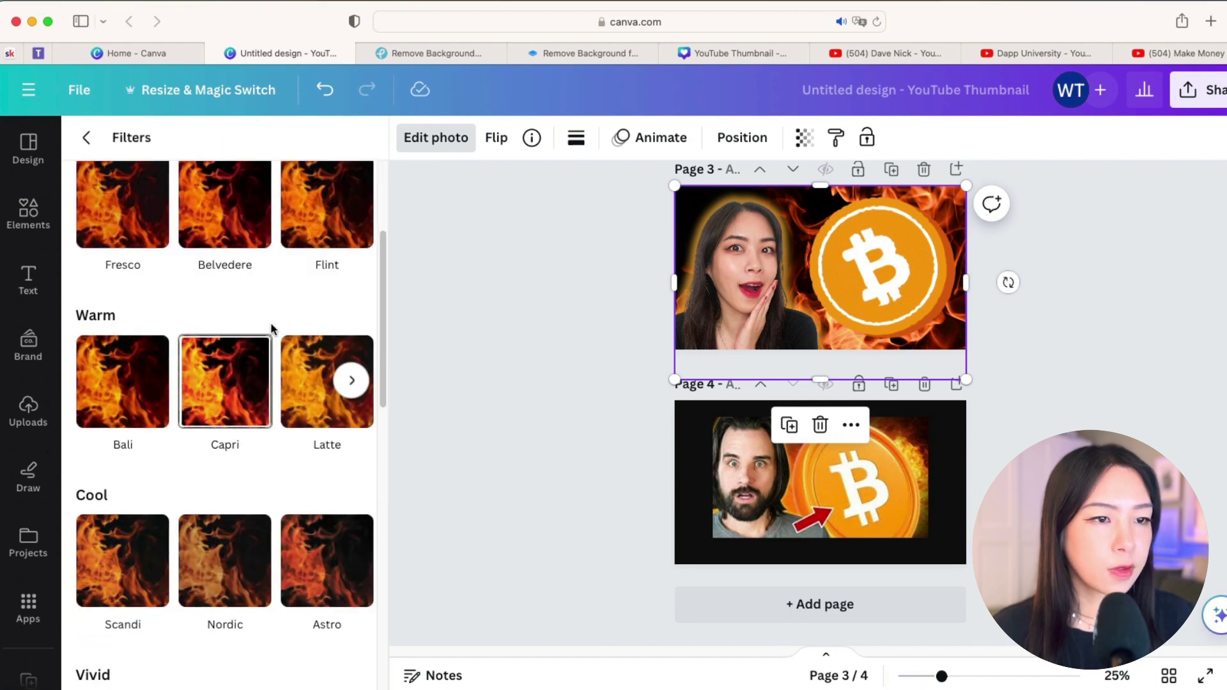
click(318, 410)
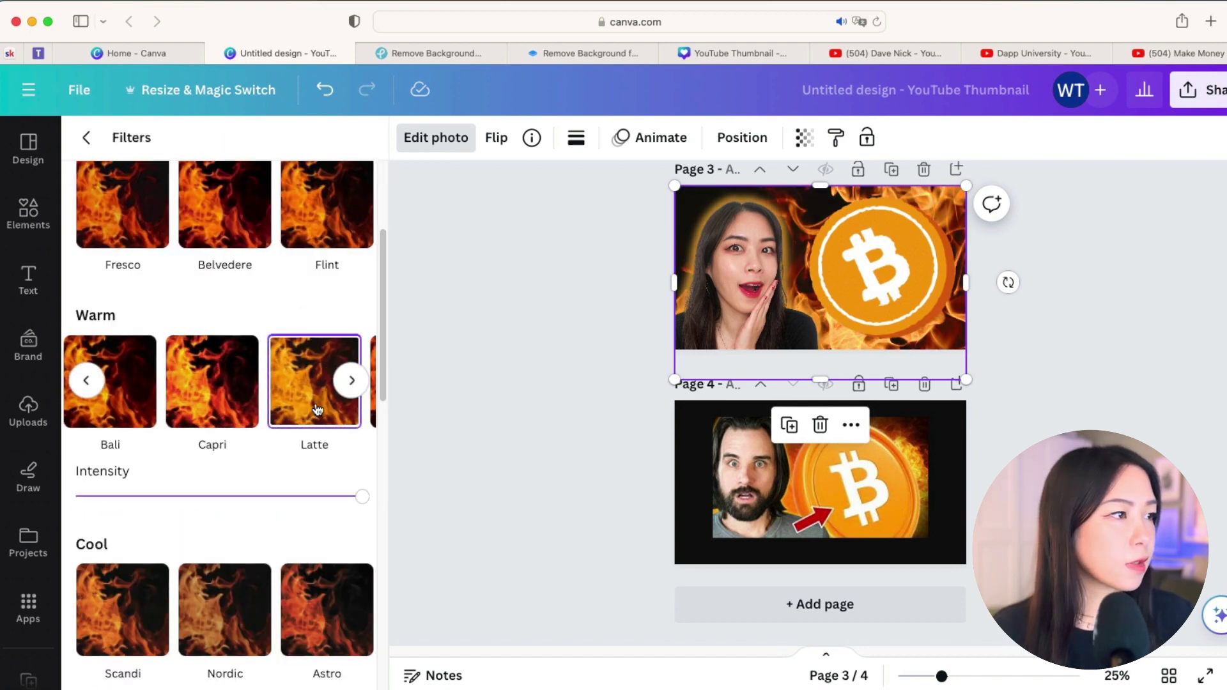
scroll(318, 409, down, 10)
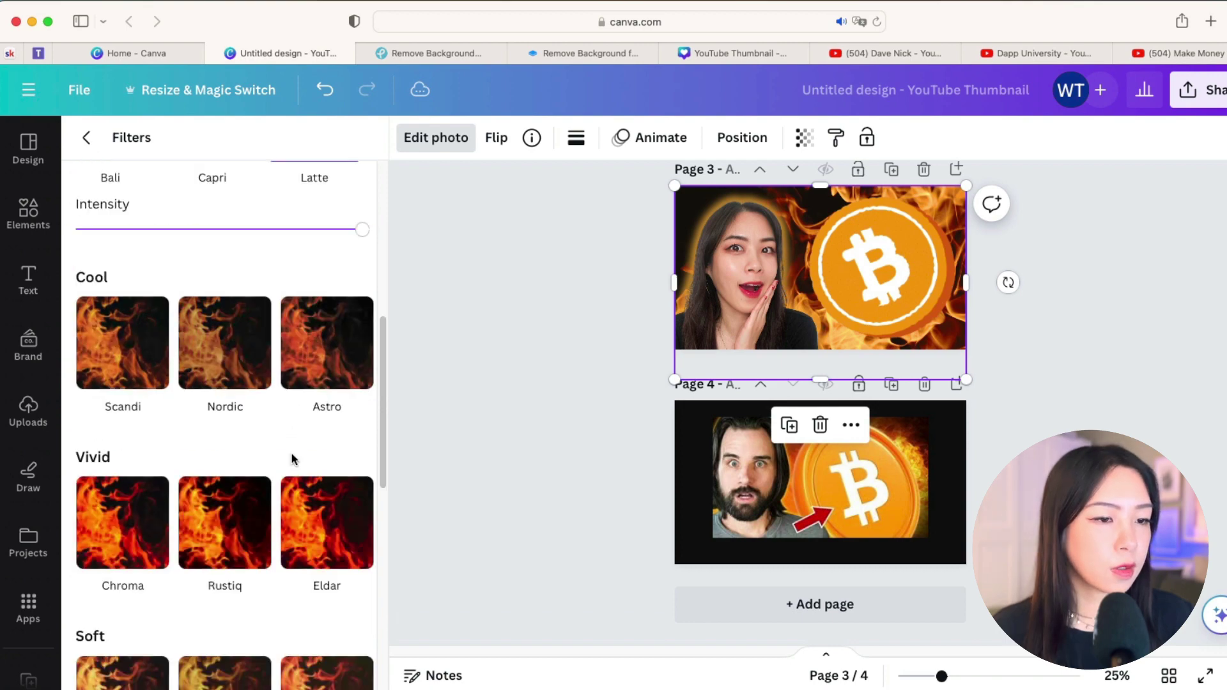
scroll(225, 461, down, 6)
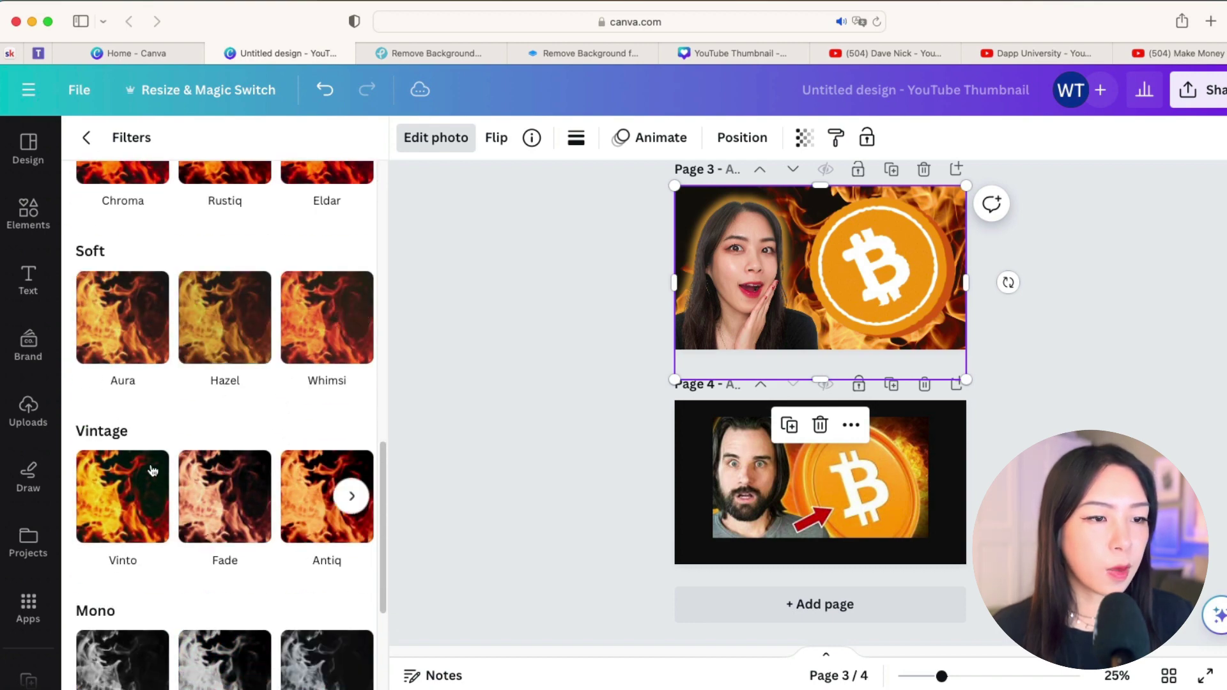
Step: Add a small red arrow from a 'red arrow' search, rotated to point up-right at the coin
click(1026, 266)
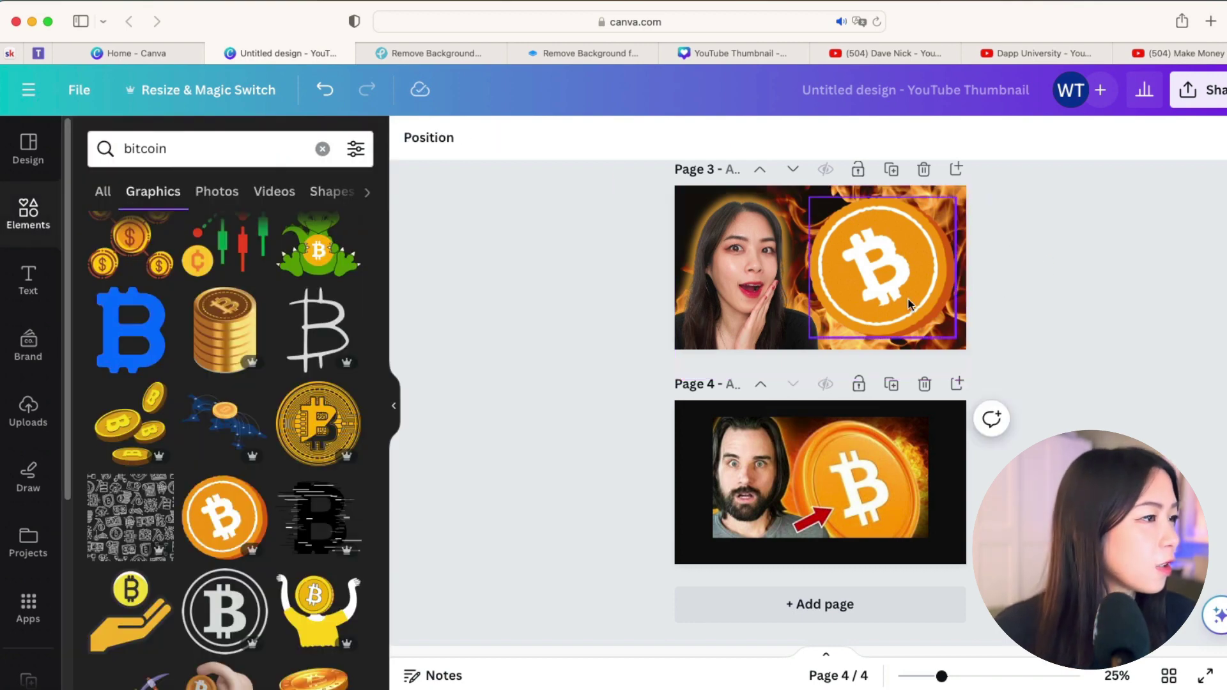
drag(883, 174, 798, 221)
drag(909, 189, 947, 216)
double_click(151, 149)
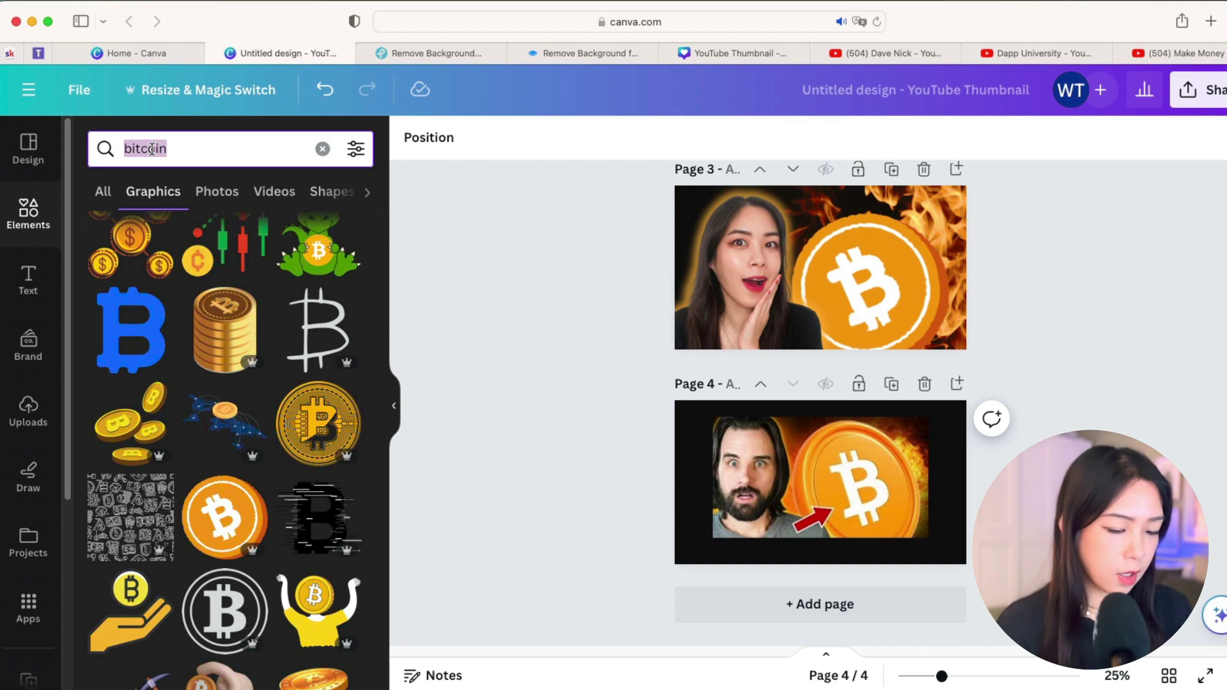
text(red arrow)
key(Return)
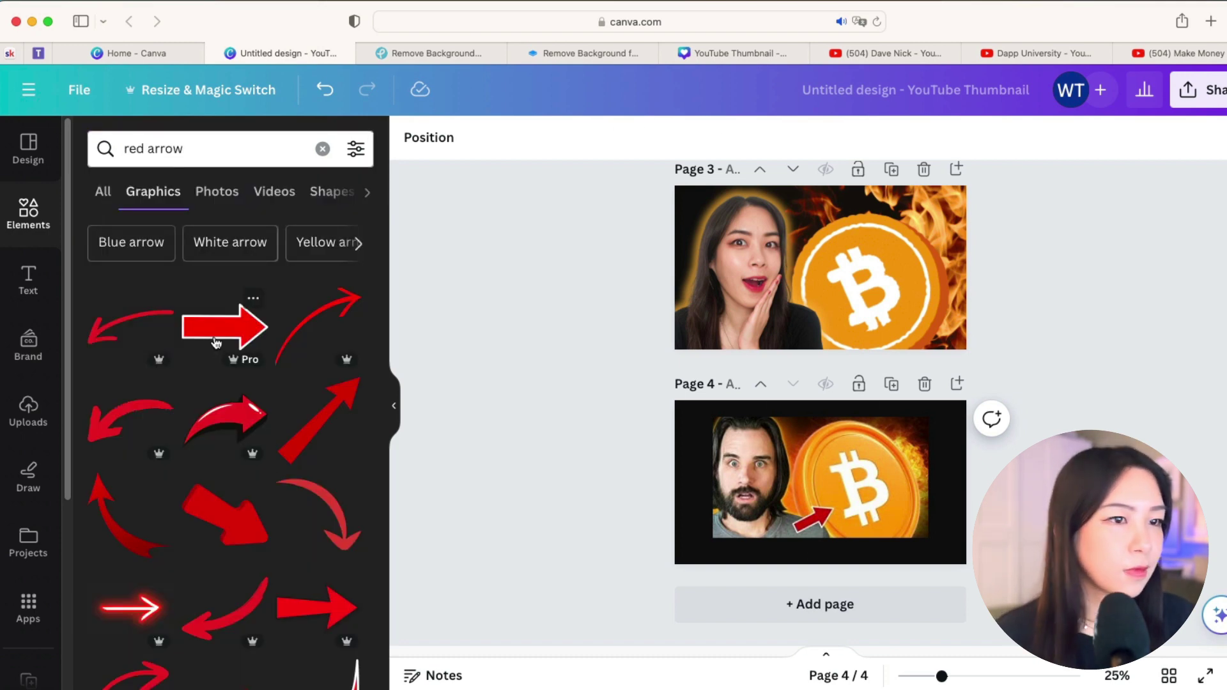
click(216, 343)
drag(836, 476, 837, 326)
drag(820, 403, 860, 389)
drag(851, 272, 812, 323)
Step: Raise the woman's cutout photo brightness and contrast to 12
click(1042, 351)
click(745, 255)
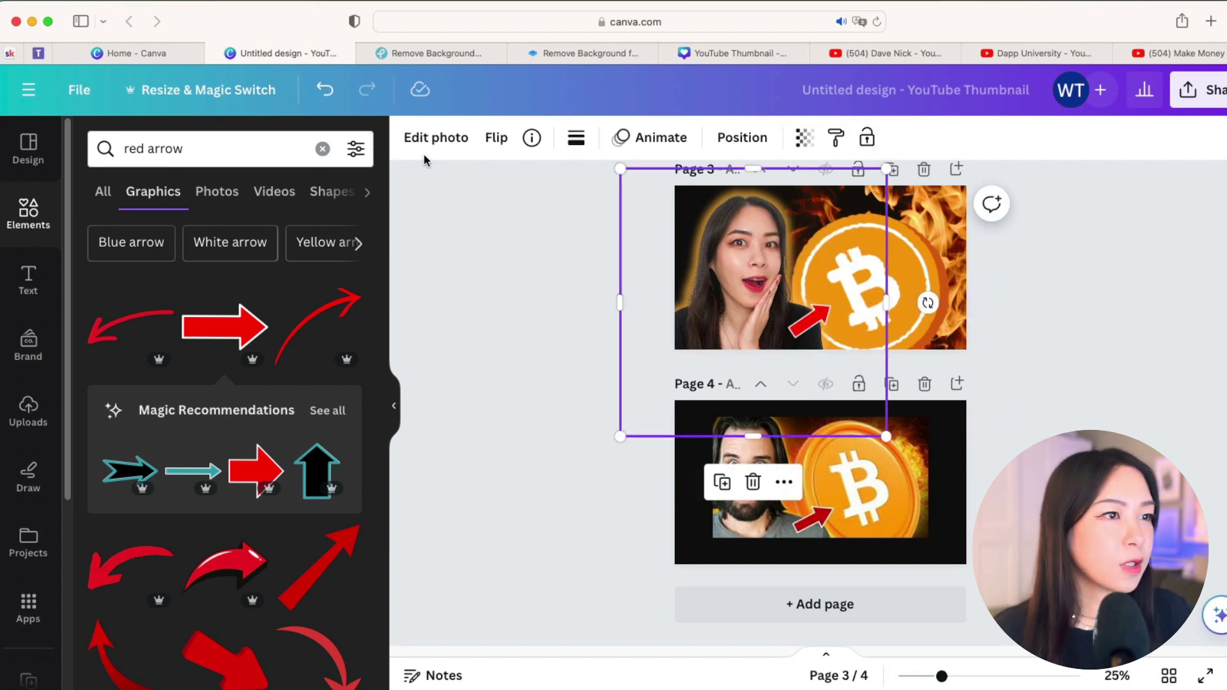
click(438, 139)
click(230, 152)
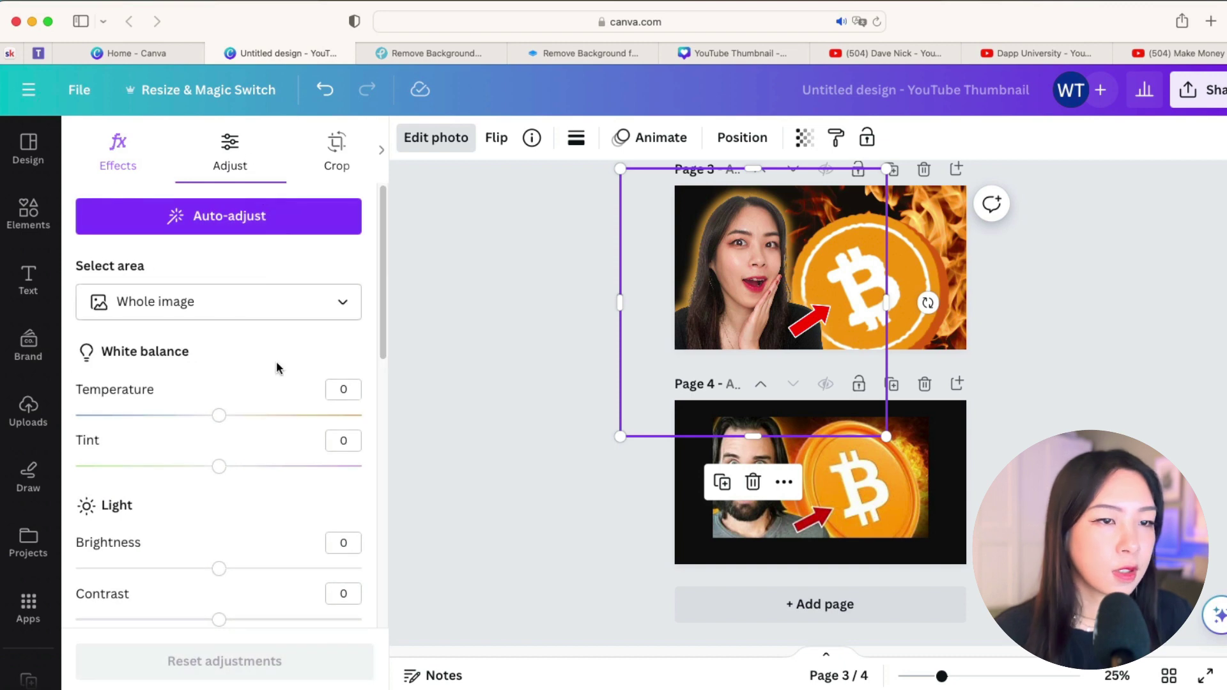
scroll(276, 370, down, 3)
drag(220, 378, 236, 382)
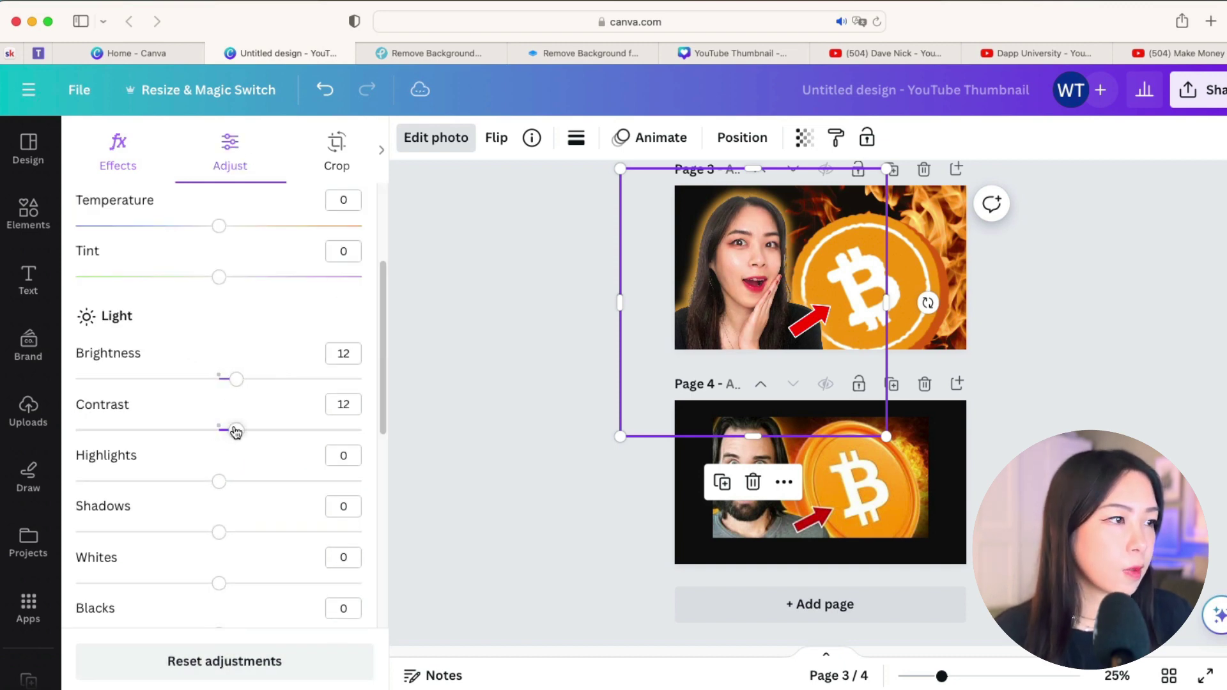
click(928, 258)
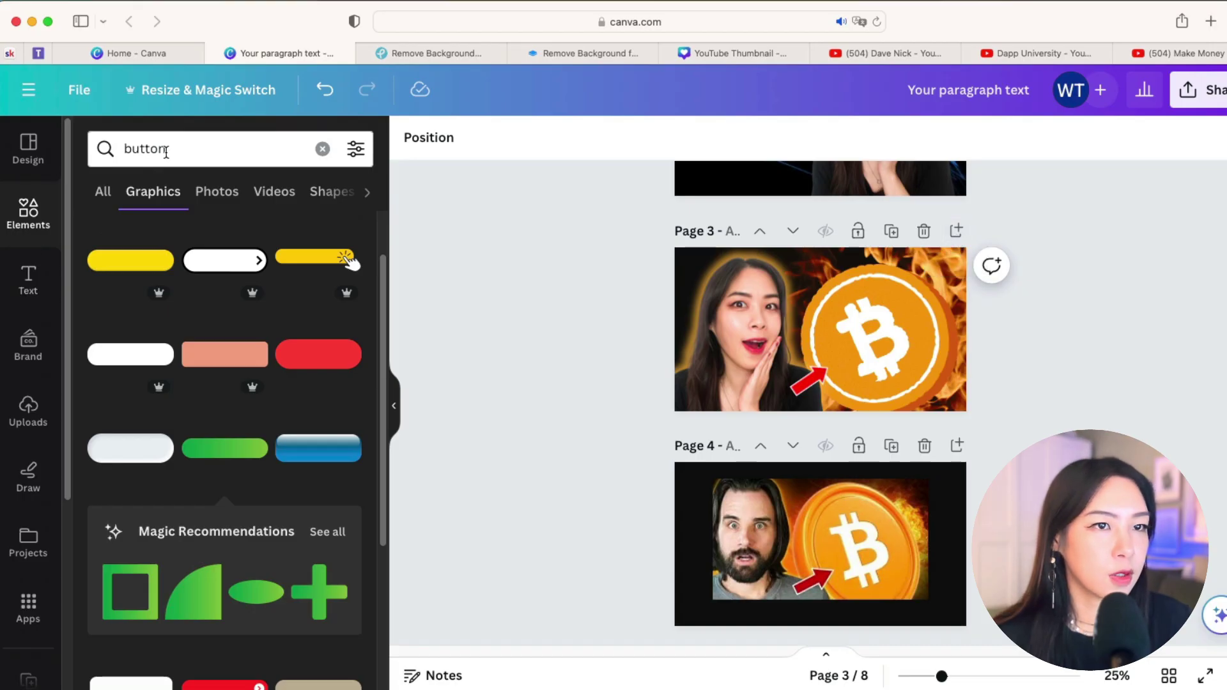
Step: Search elements for 'glow orange' and add the orange glow graphic to page 3
click(165, 152)
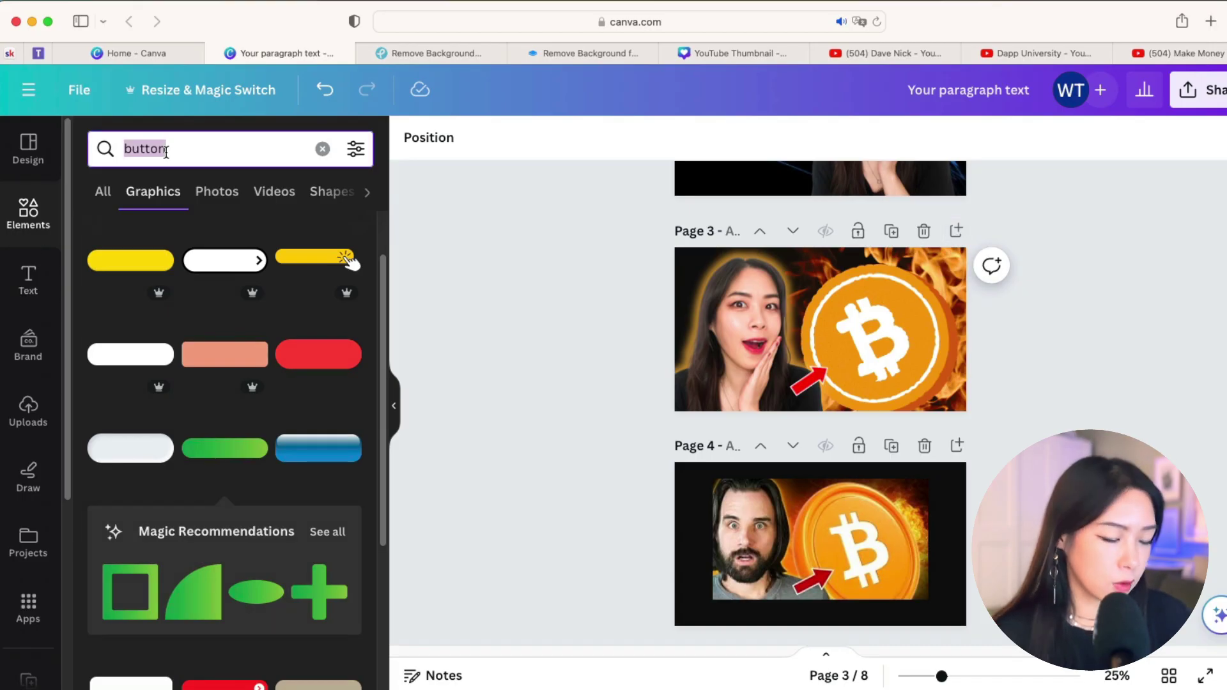
text(glow)
key(Return)
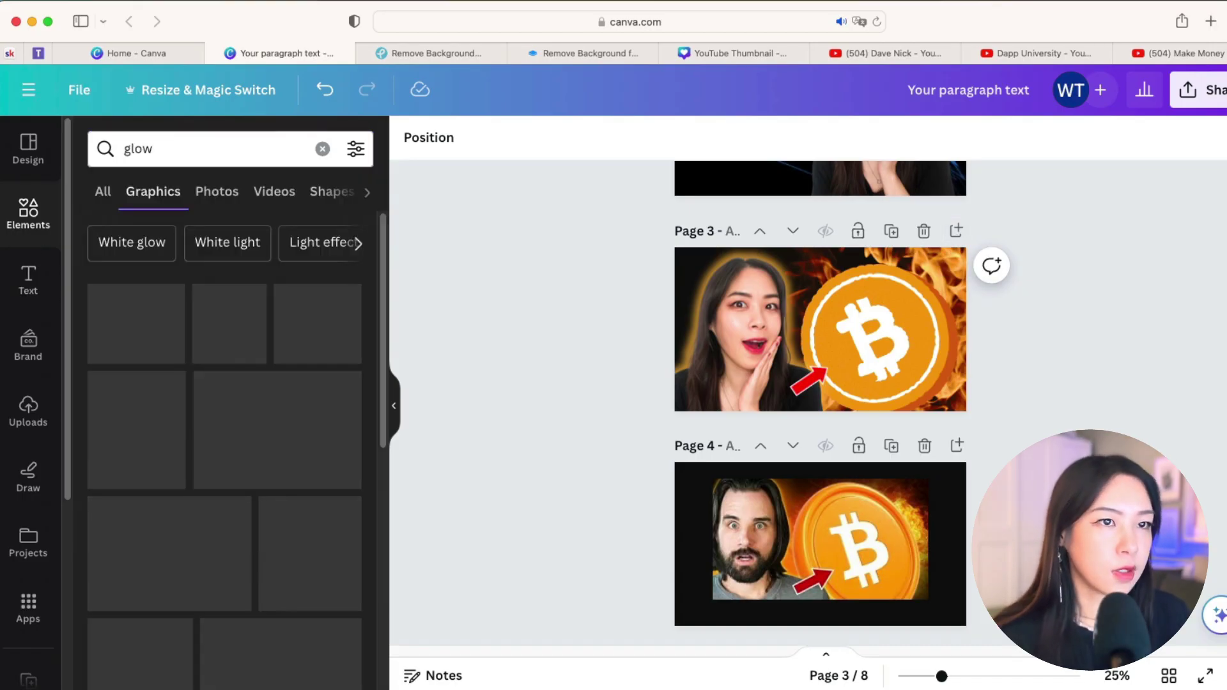
scroll(274, 409, down, 5)
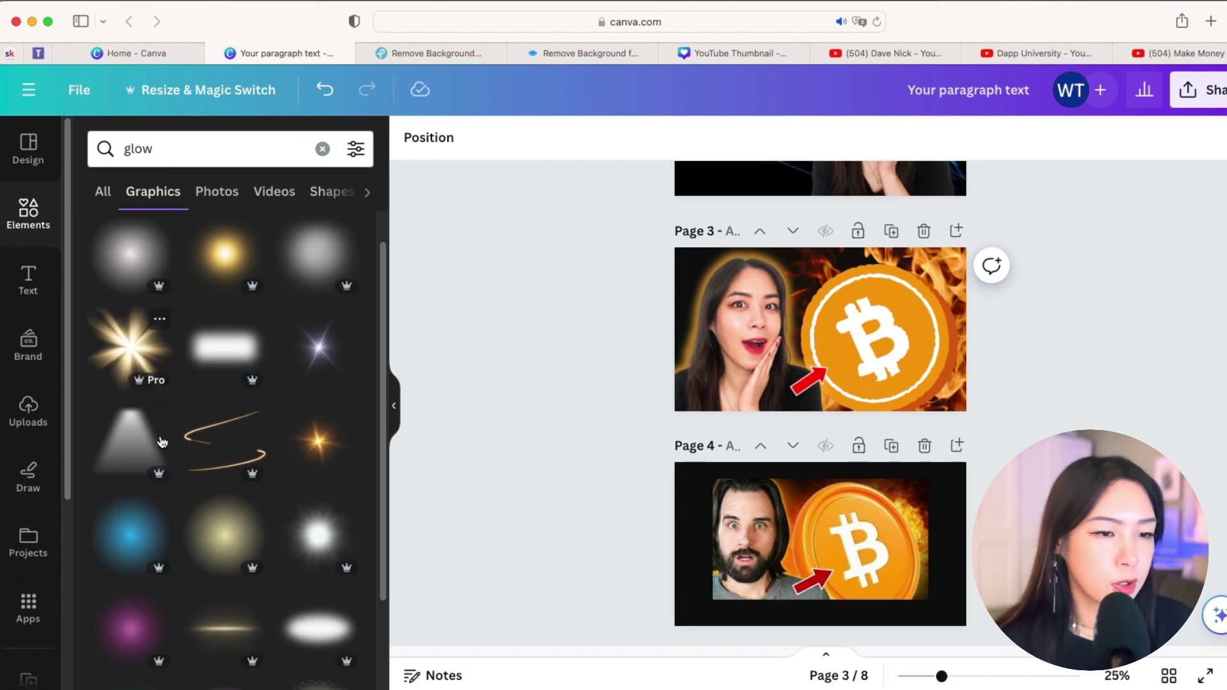
scroll(285, 413, down, 6)
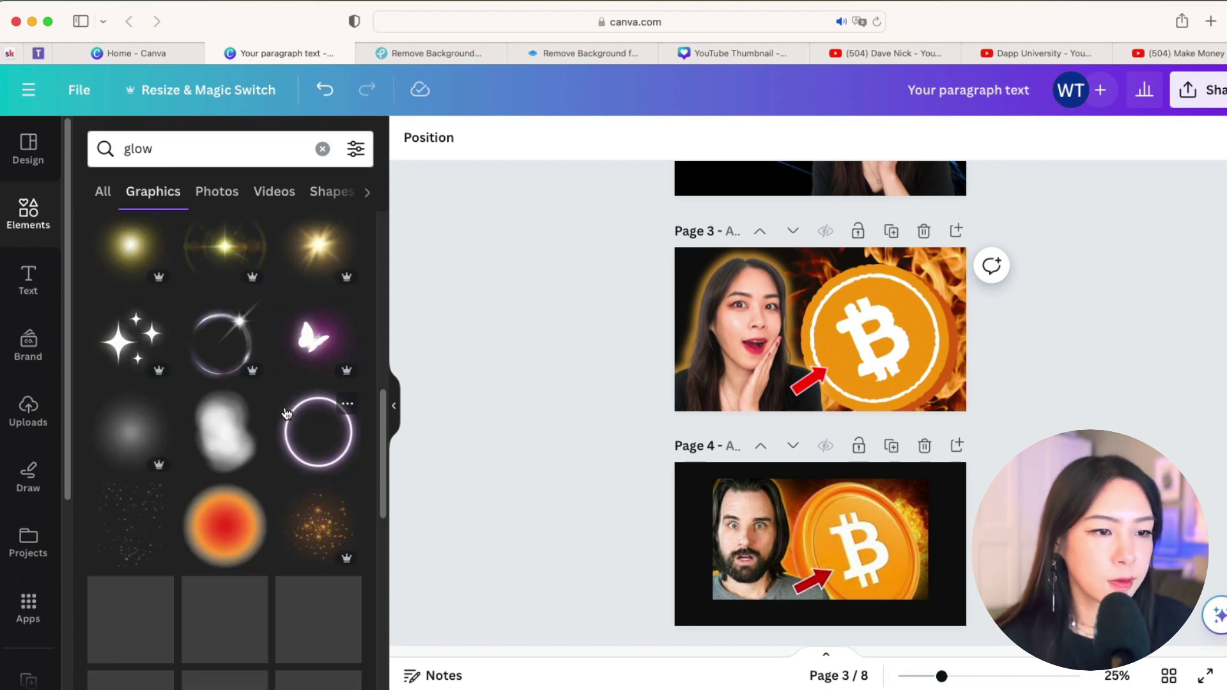
scroll(285, 407, up, 10)
click(170, 156)
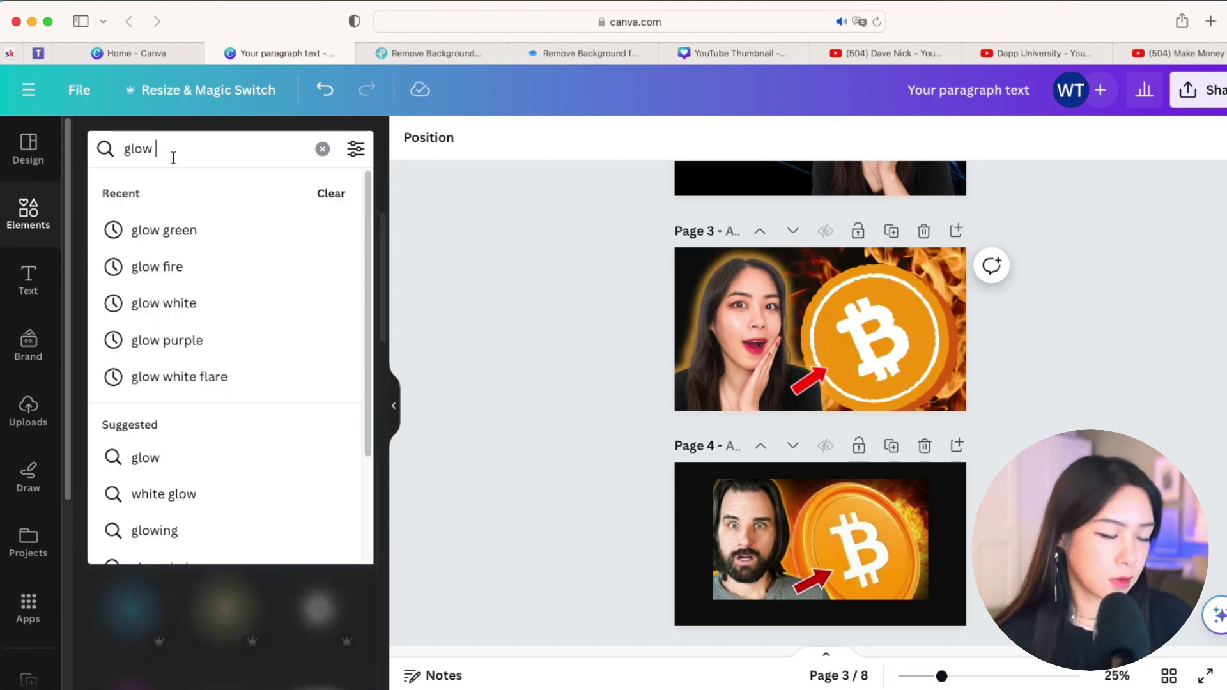
text(orange)
key(Return)
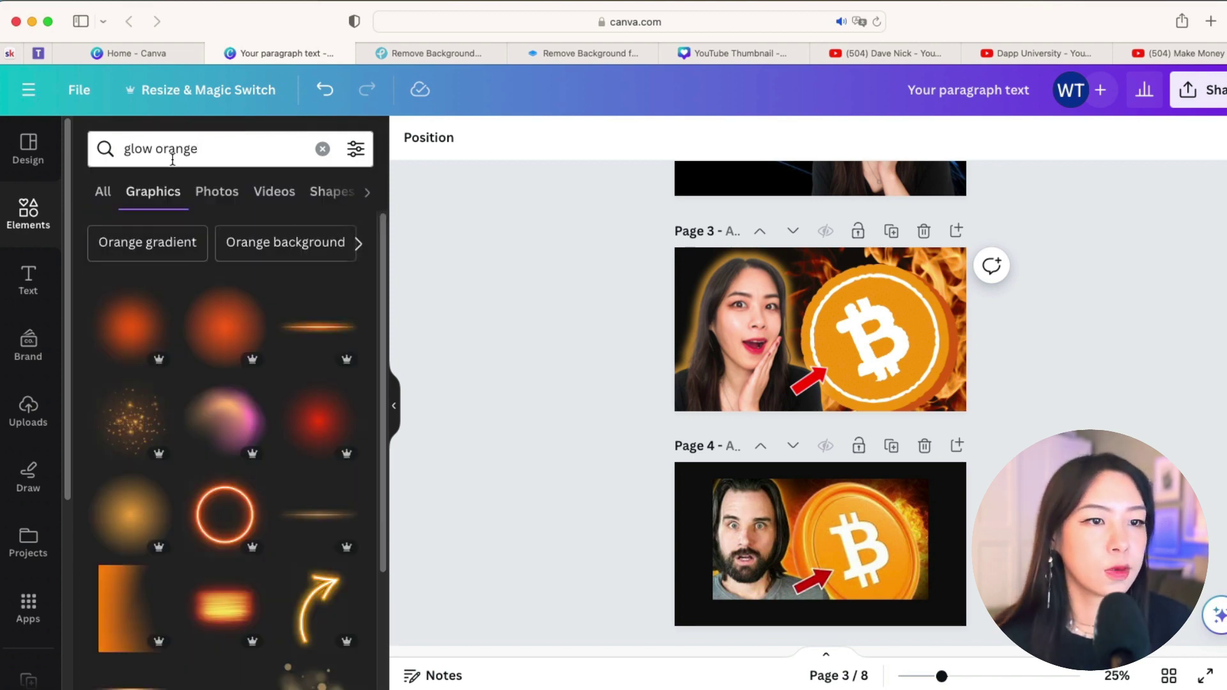
click(121, 525)
Step: Enlarge the orange glow over the woman, send it behind her cutout, and position it
drag(796, 329, 748, 332)
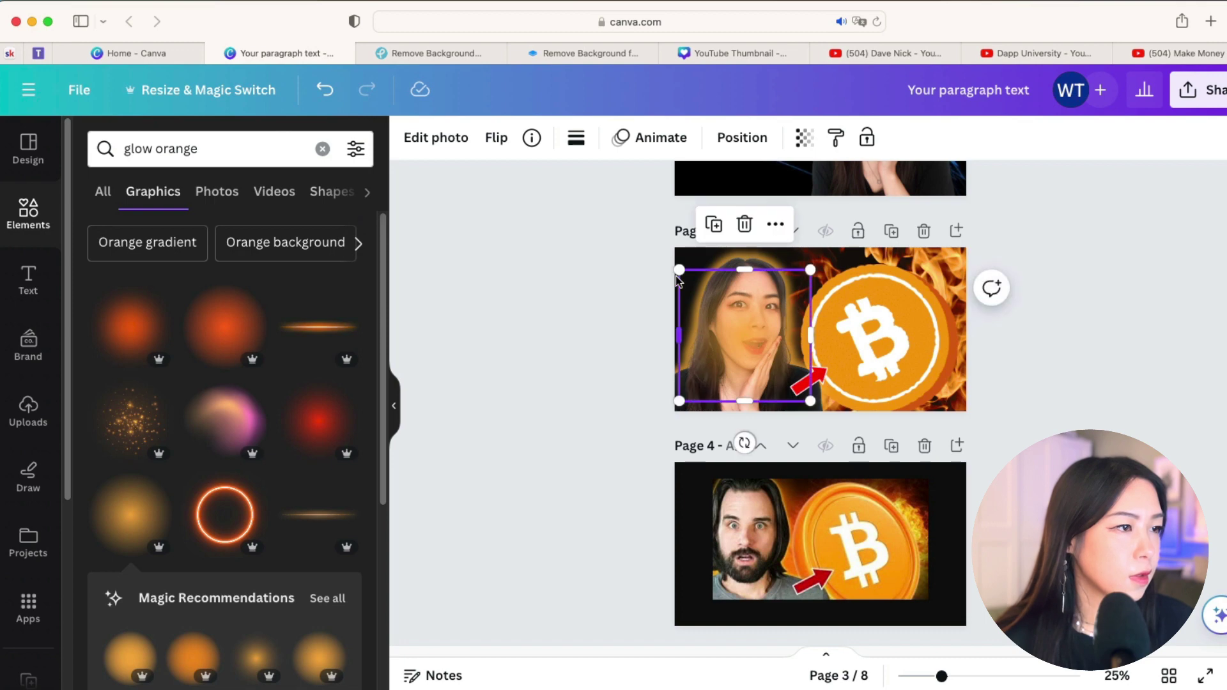
drag(678, 280, 581, 155)
mouse_move(780, 334)
mouse_down()
mouse_move(800, 367)
mouse_move(781, 356)
mouse_up()
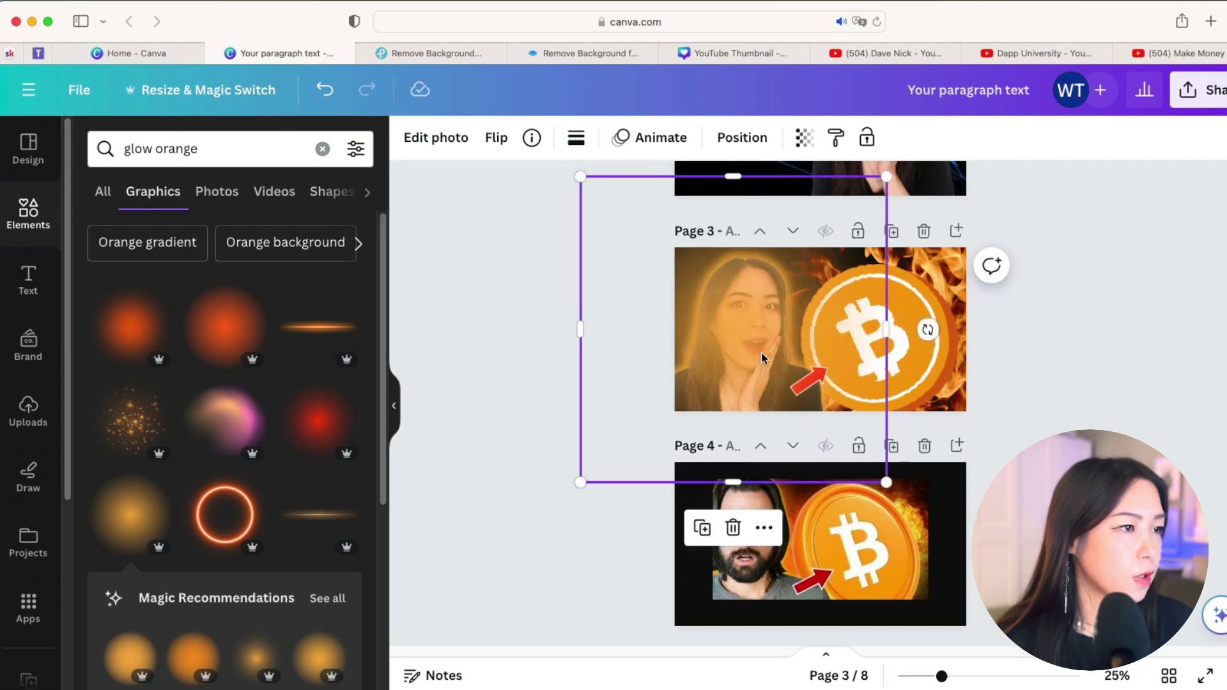
key(super+bracketleft)
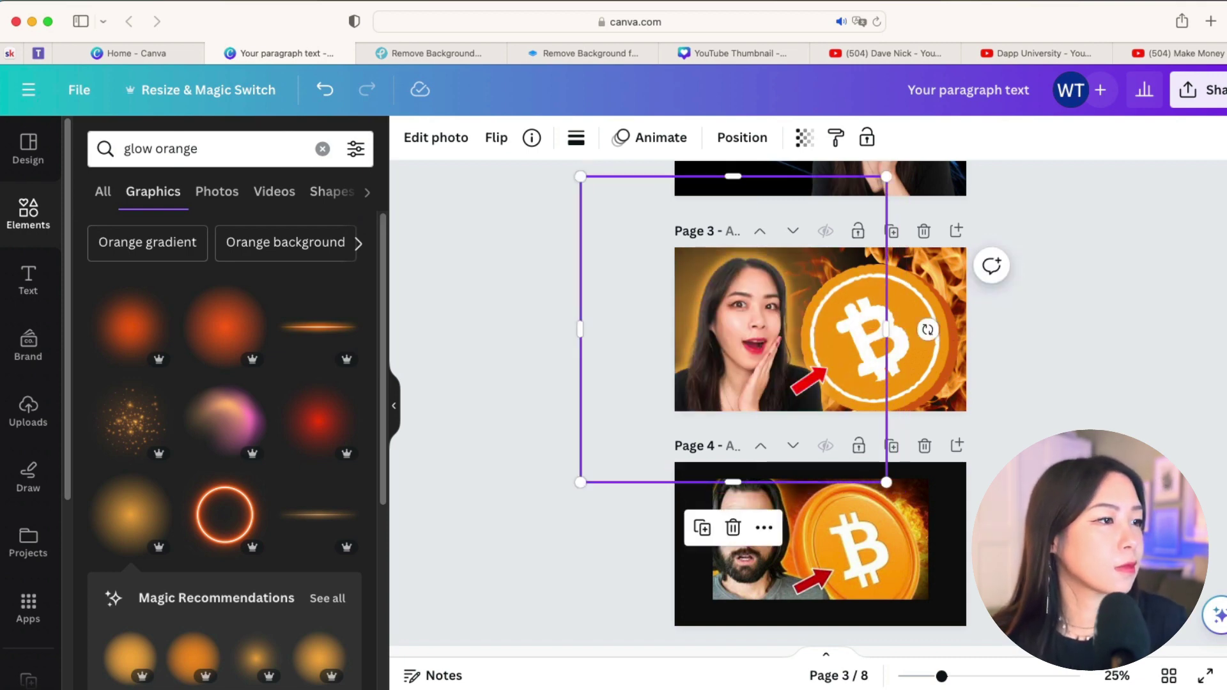
mouse_move(732, 275)
mouse_down()
mouse_move(762, 325)
mouse_move(745, 294)
mouse_up()
key(Escape)
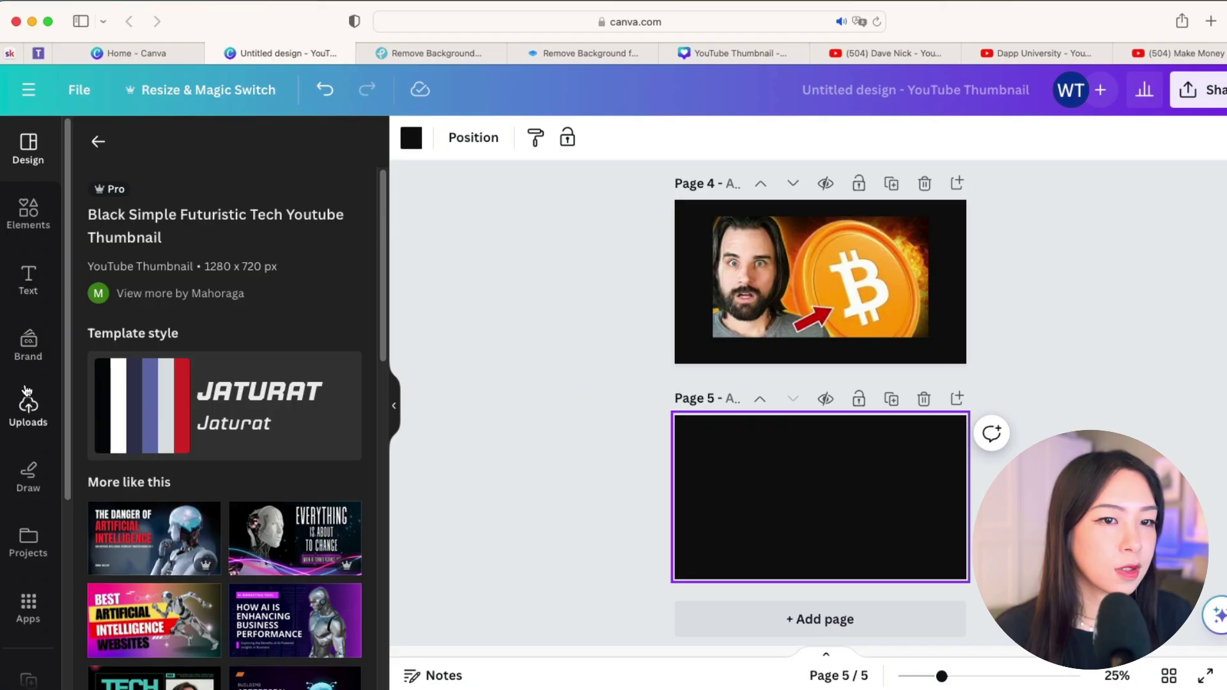
Step: Add the Create Channel Correctly thumbnail from Uploads and enlarge it to fill the page
click(28, 410)
click(161, 366)
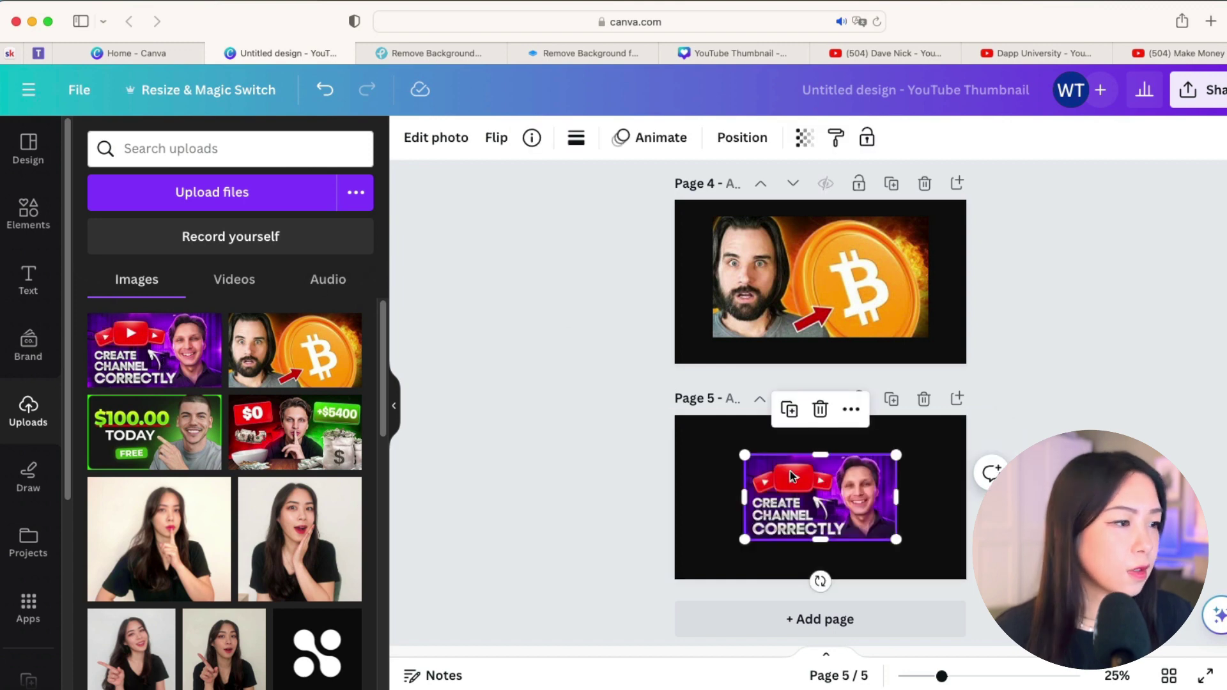
click(1196, 53)
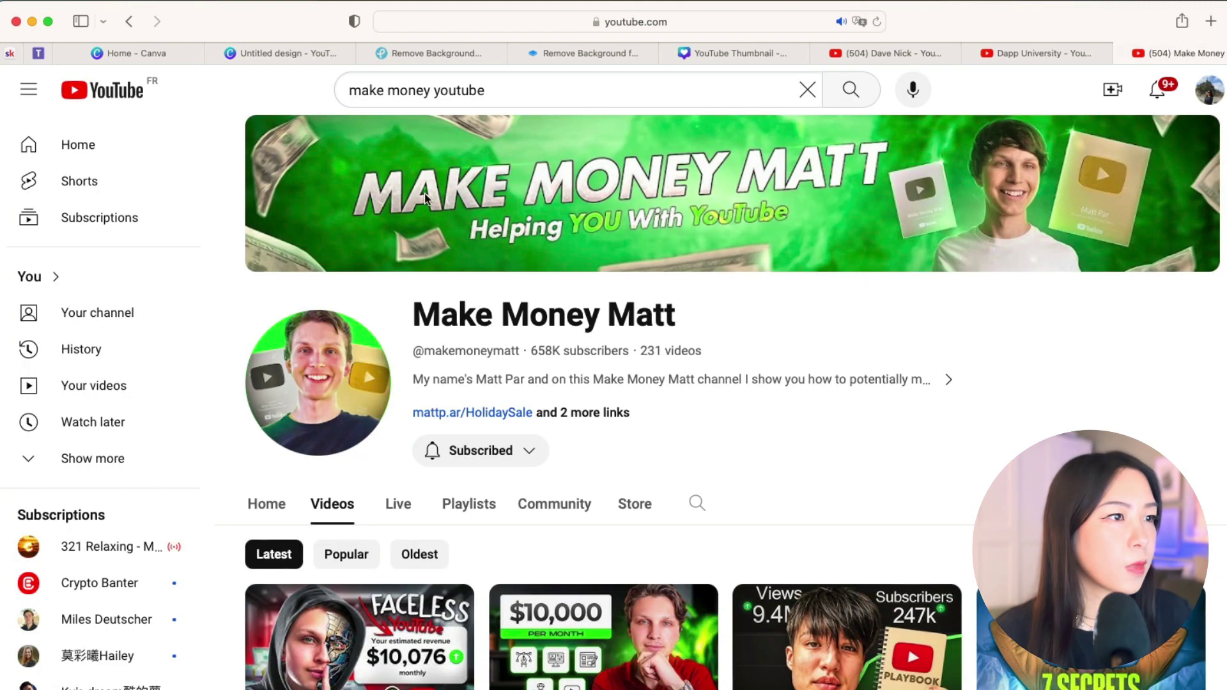
click(159, 51)
click(249, 50)
mouse_move(784, 494)
mouse_down()
mouse_move(774, 486)
mouse_move(779, 504)
mouse_up()
drag(721, 454, 678, 429)
drag(871, 543, 908, 564)
drag(860, 509, 889, 517)
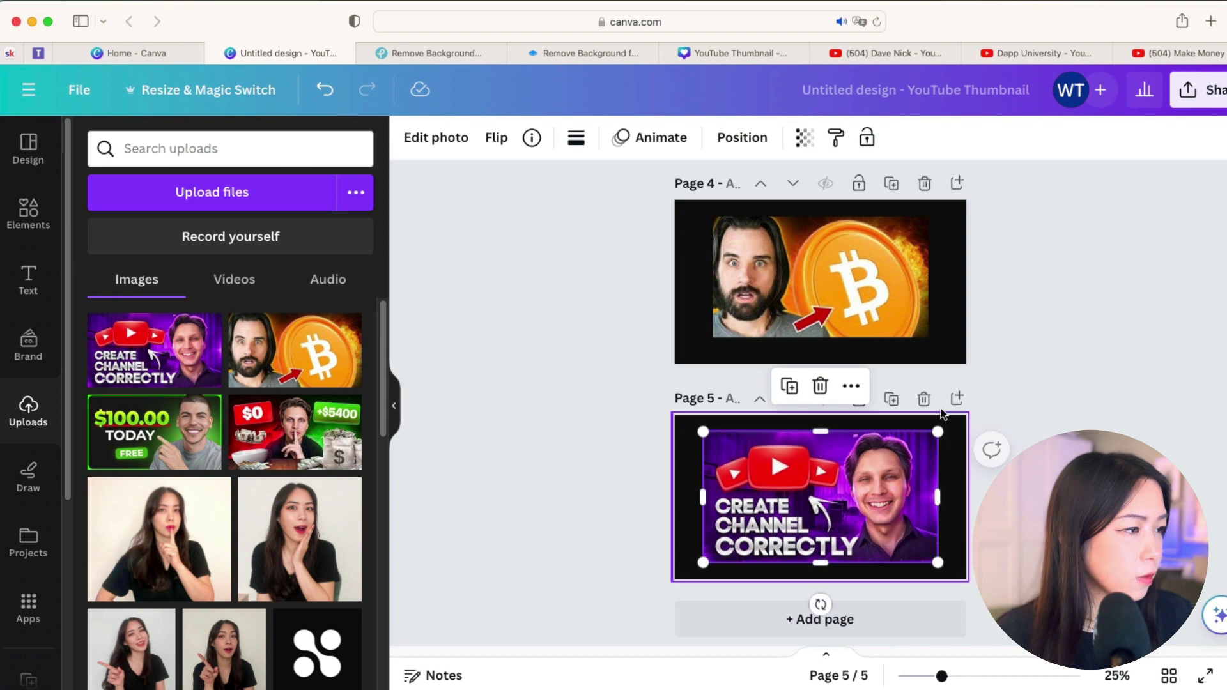
Step: Add a new blank page after page 4
click(956, 184)
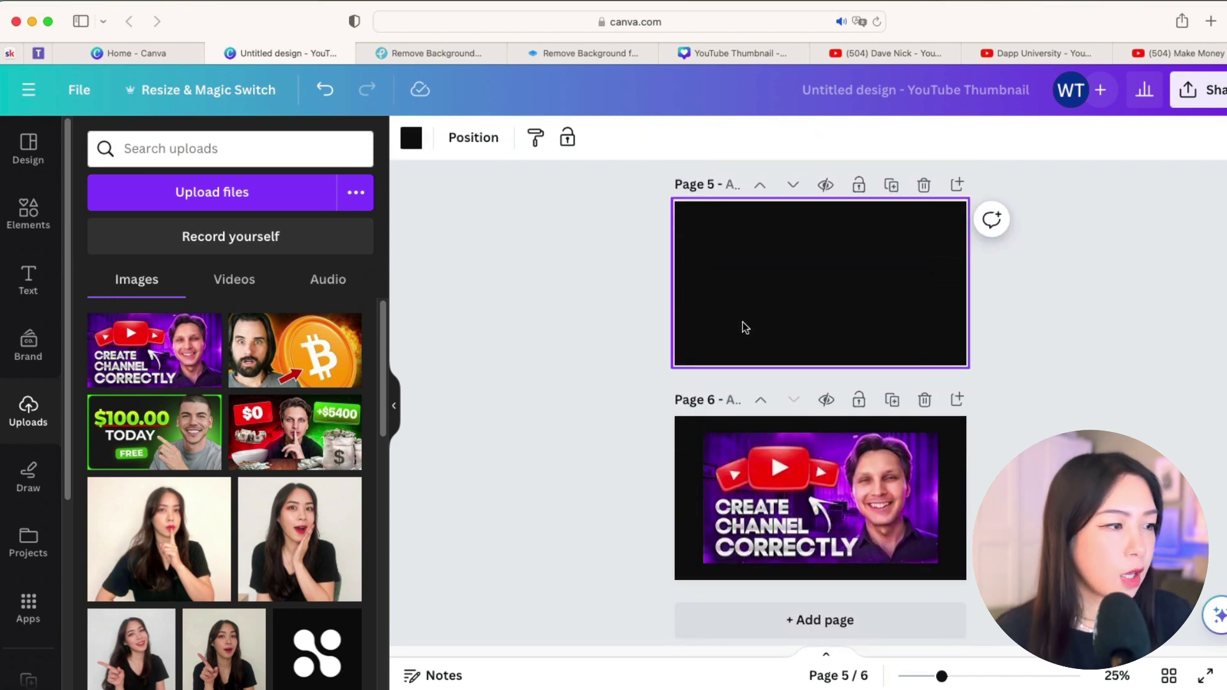
scroll(236, 505, down, 5)
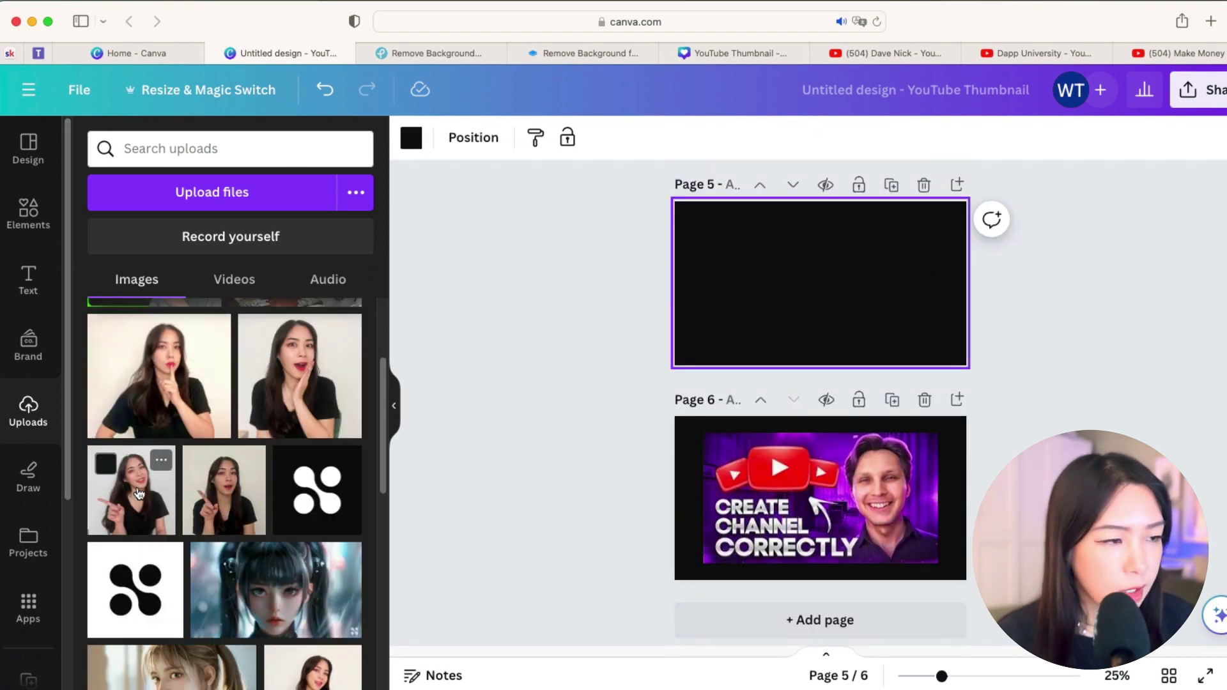
scroll(162, 495, up, 1)
Step: Add the pointing woman photo, remove its background with BG Remover, and move it right
click(150, 542)
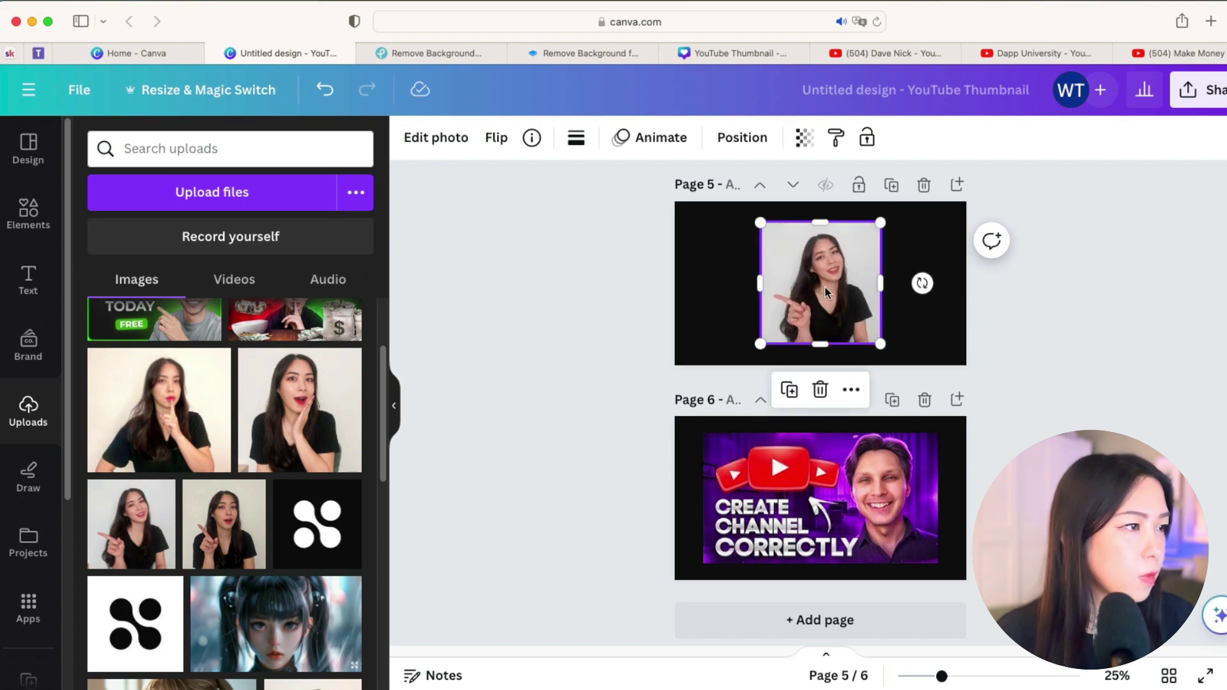
drag(760, 222, 728, 201)
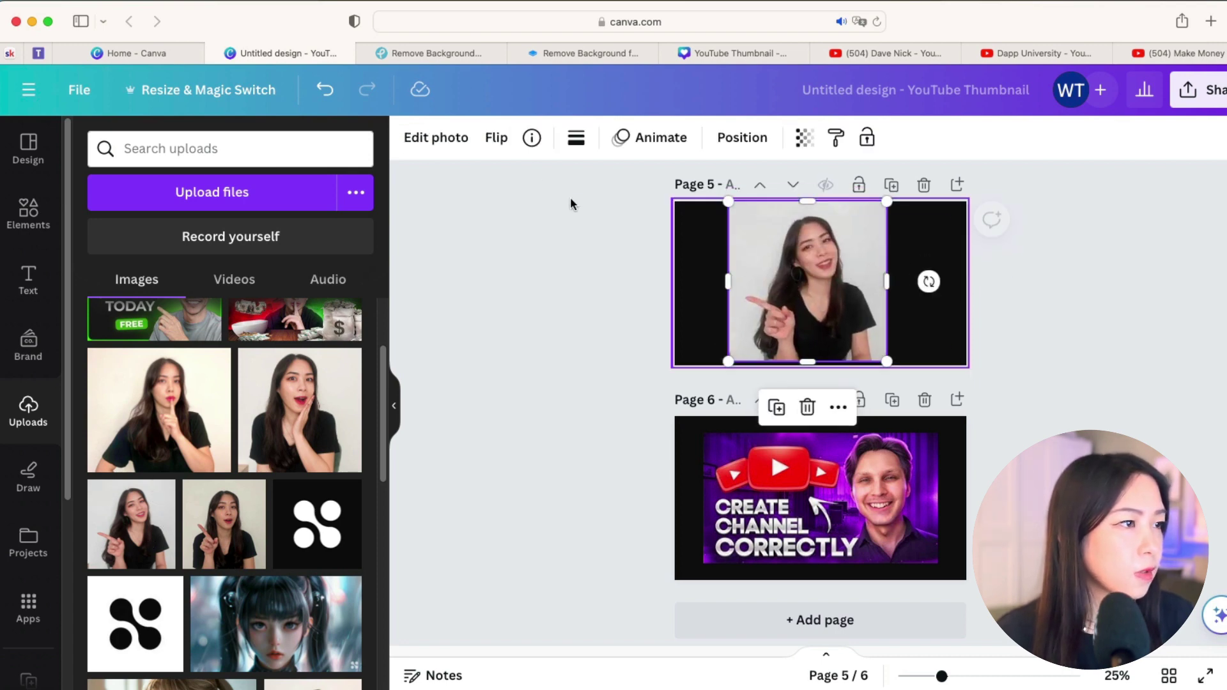
click(436, 137)
click(121, 273)
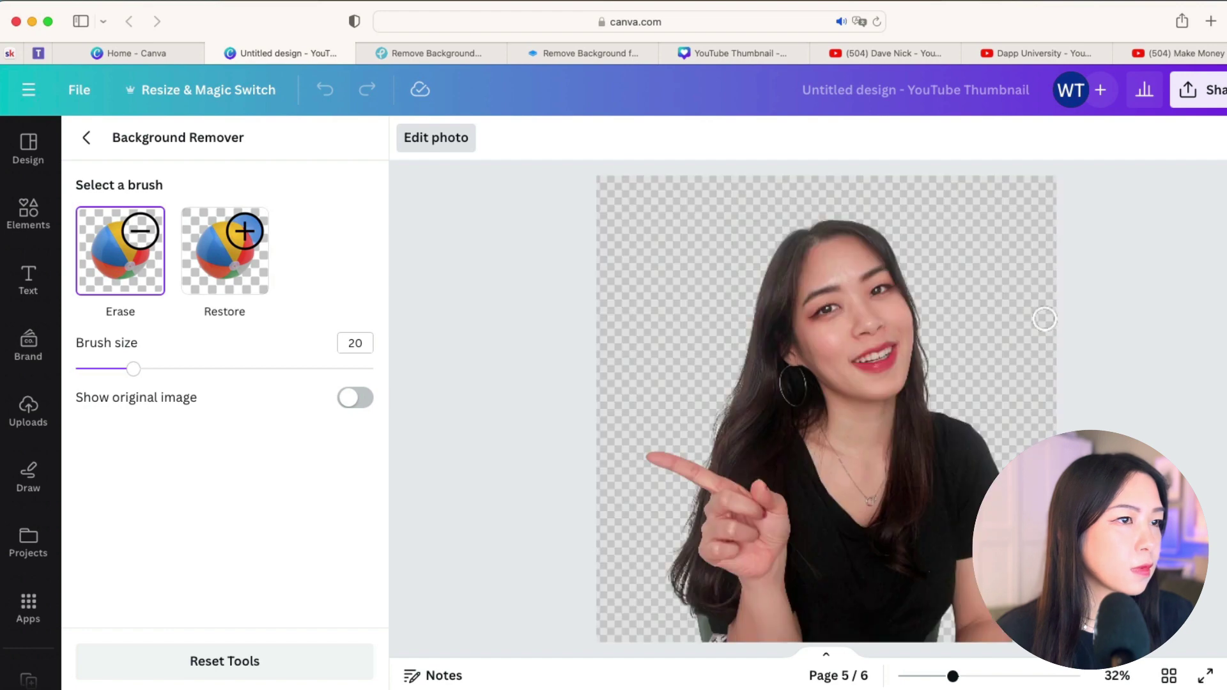
click(102, 138)
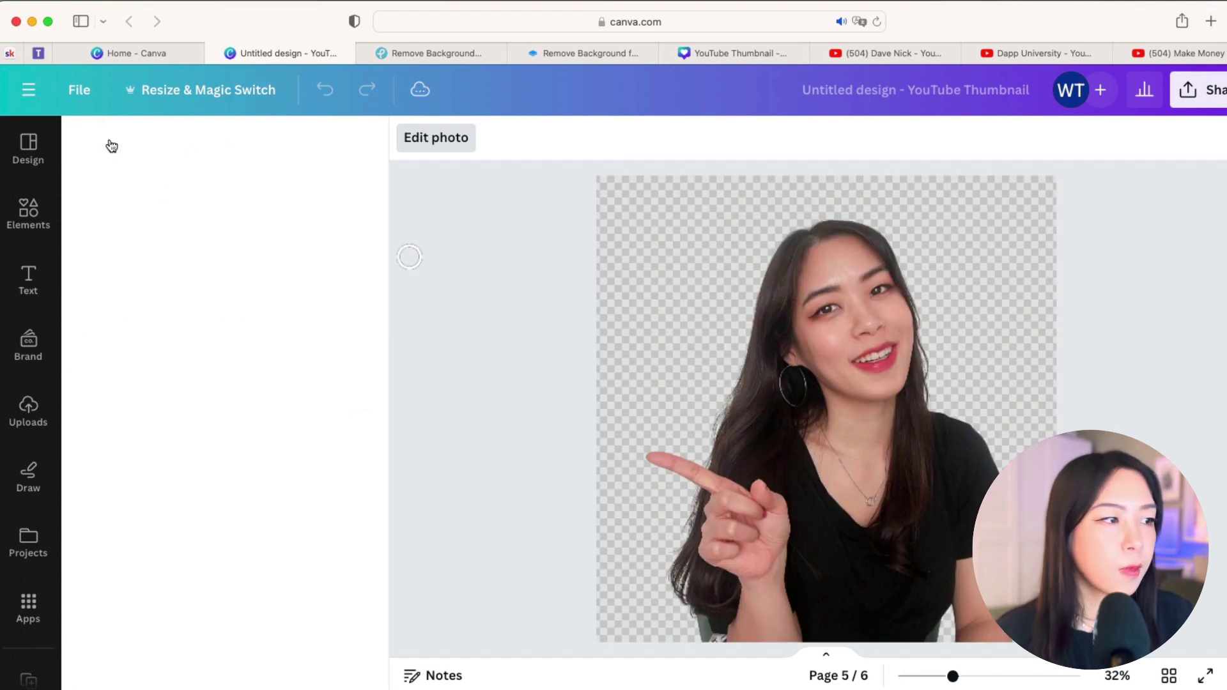
click(803, 297)
drag(803, 297, 883, 285)
Step: Insert another blank page after page 4
scroll(1021, 241, up, 2)
scroll(1019, 242, up, 3)
click(957, 170)
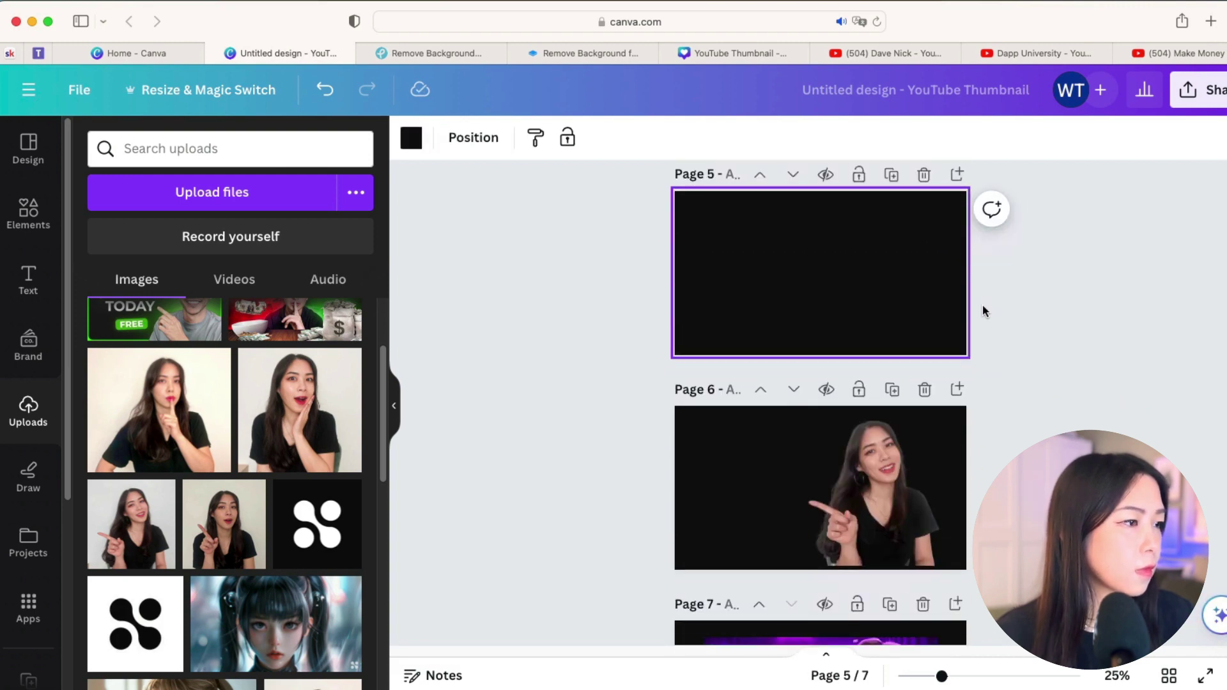
Step: Search elements for 'purple interior' and switch to photo results
scroll(894, 356, down, 3)
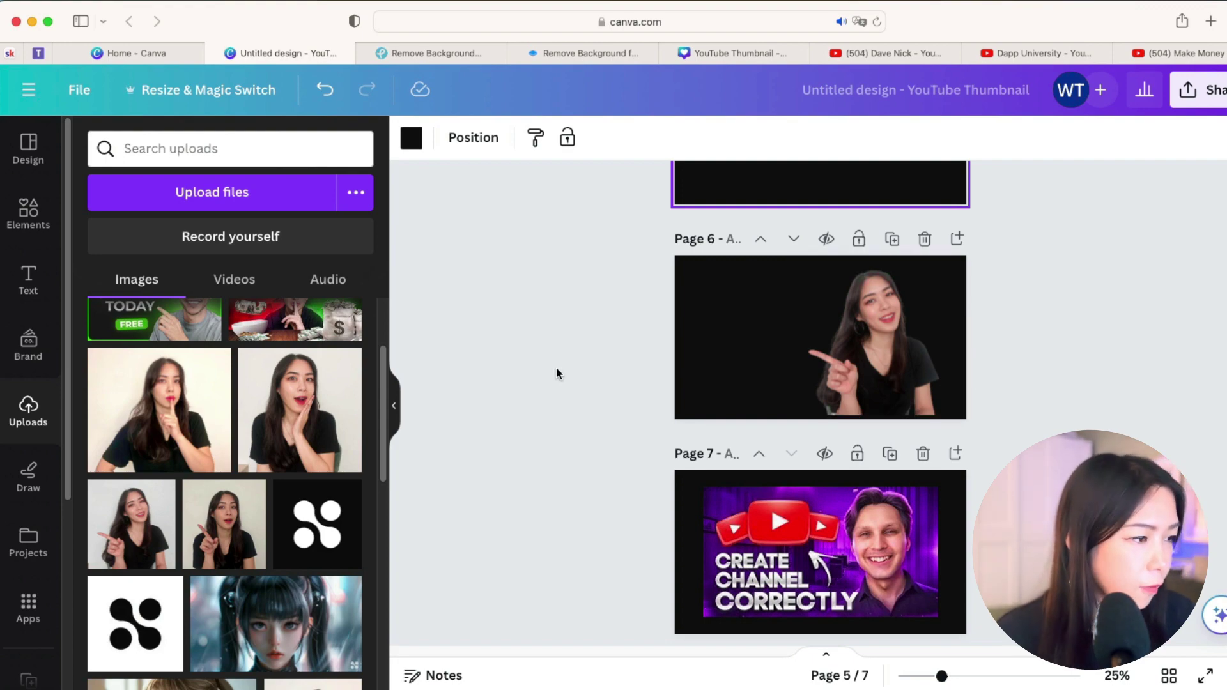
click(28, 212)
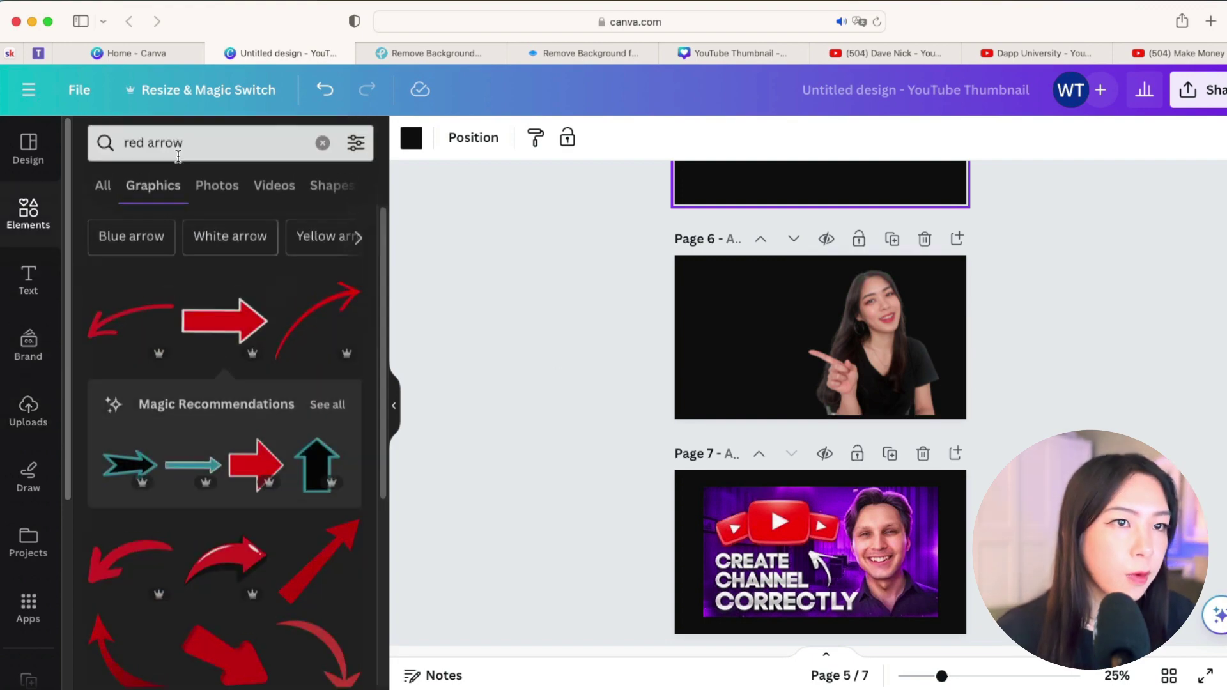
triple_click(189, 149)
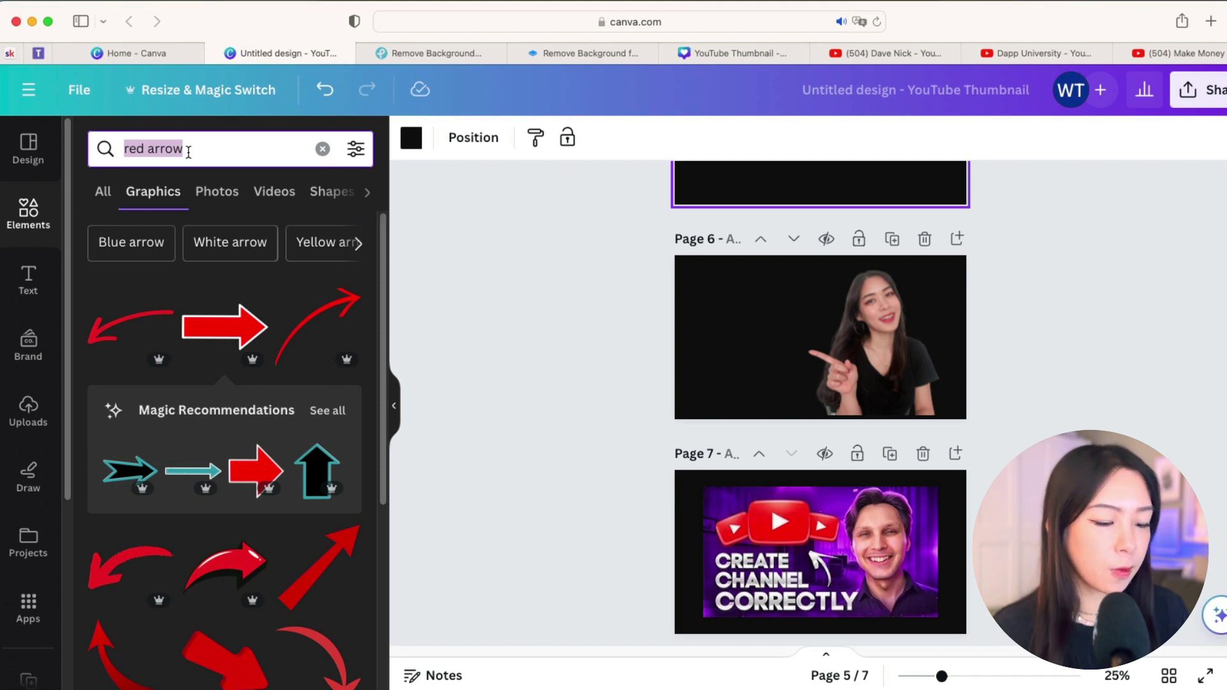
text(pur)
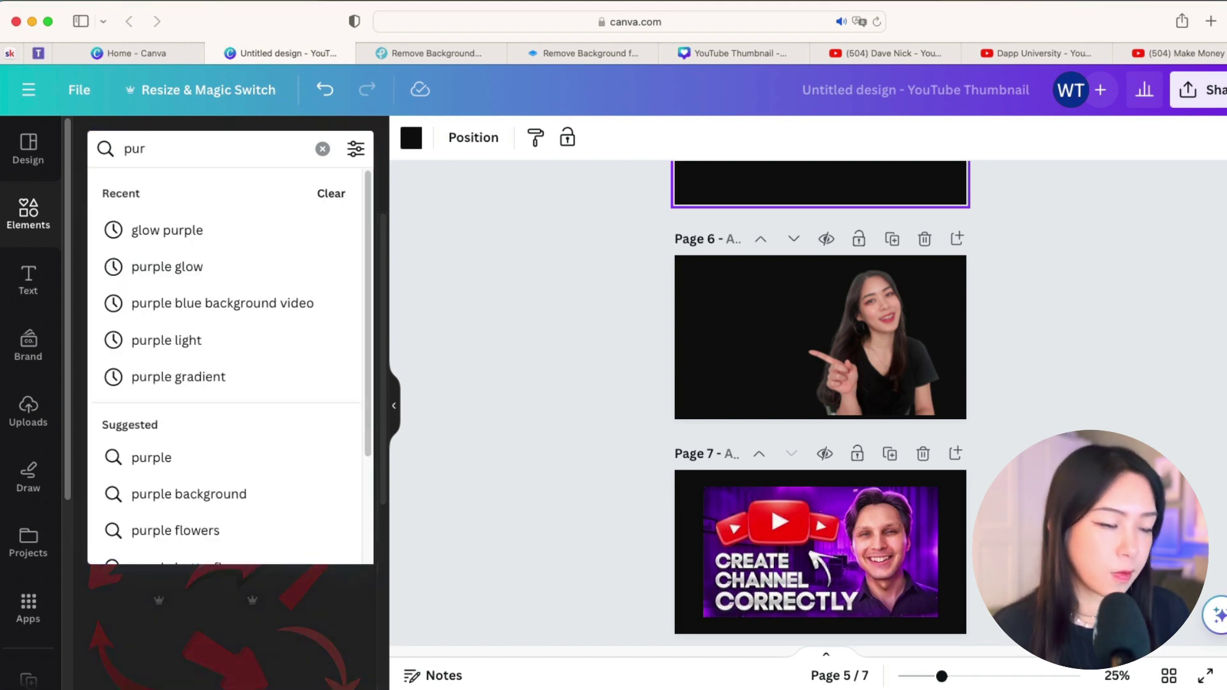
text(ple interior)
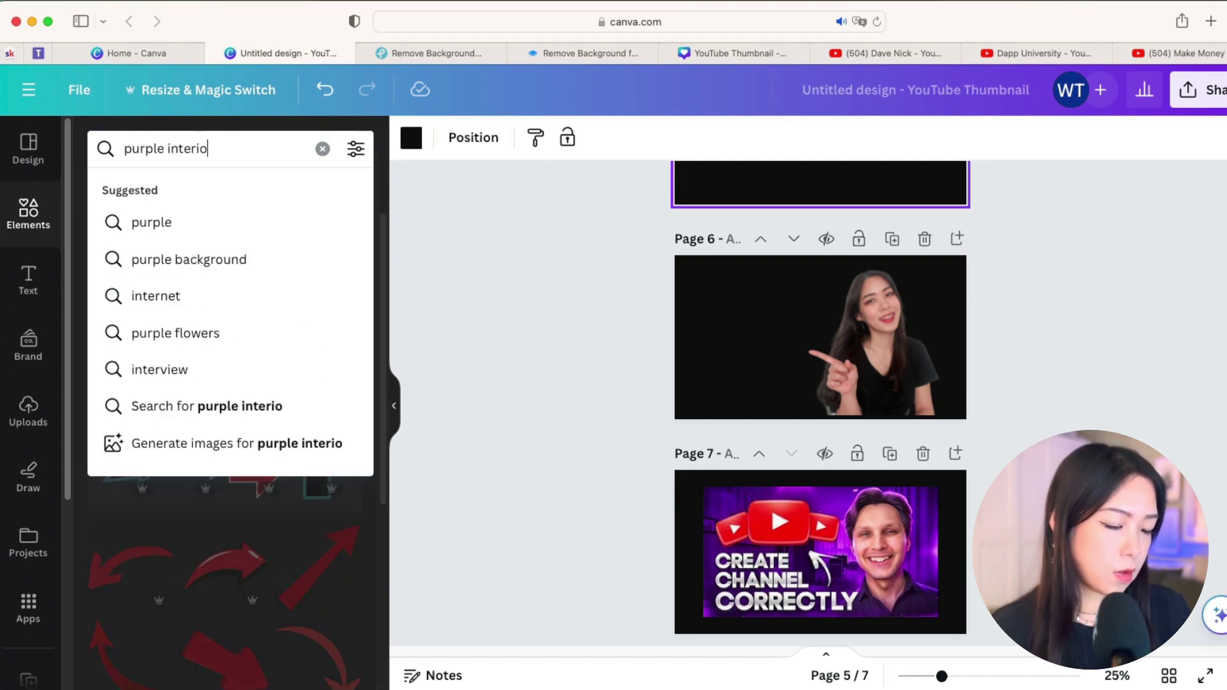
key(Return)
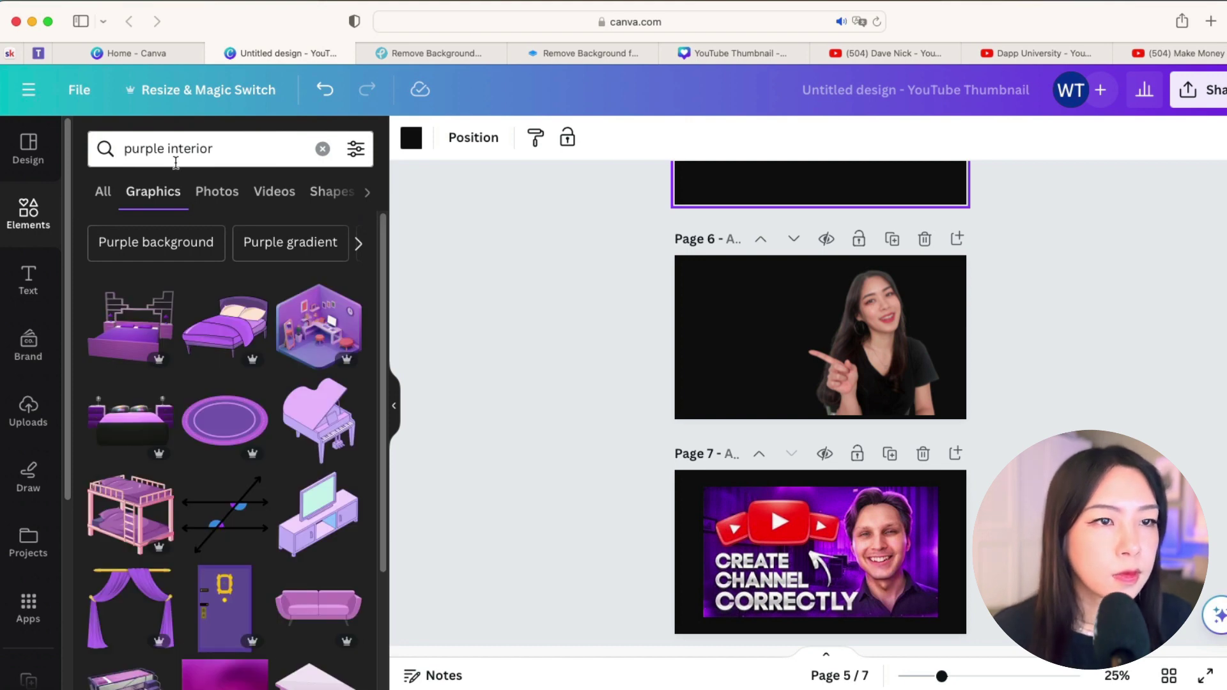
click(205, 199)
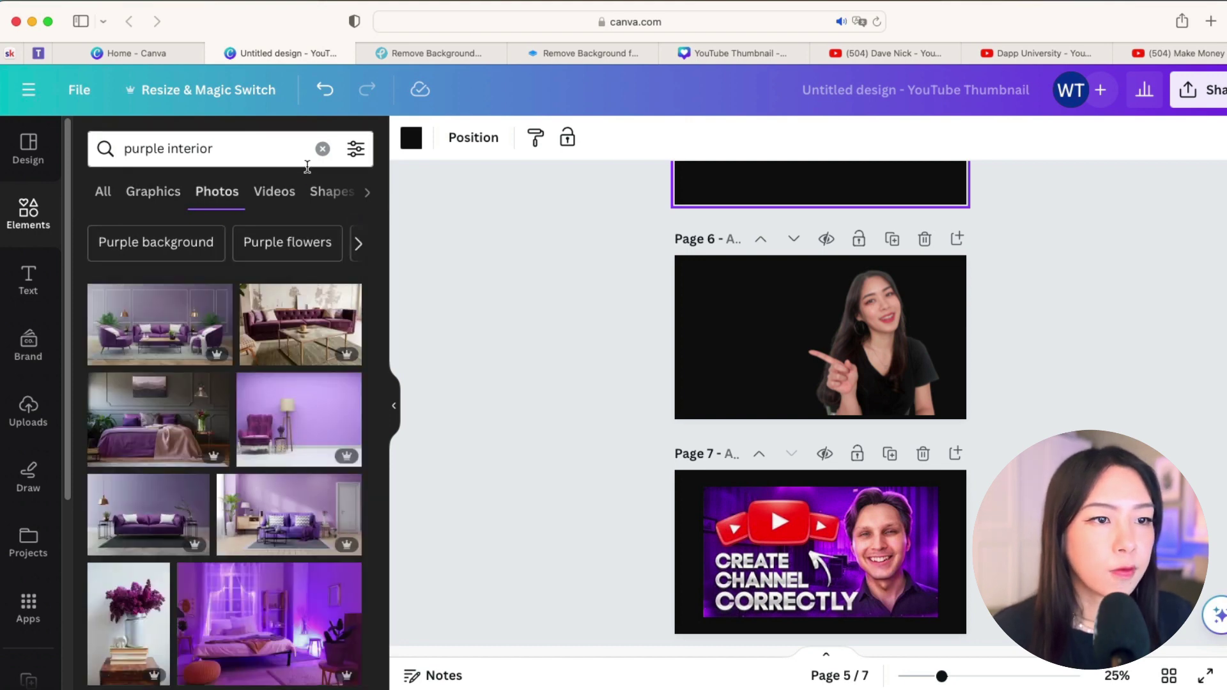
scroll(271, 370, down, 1)
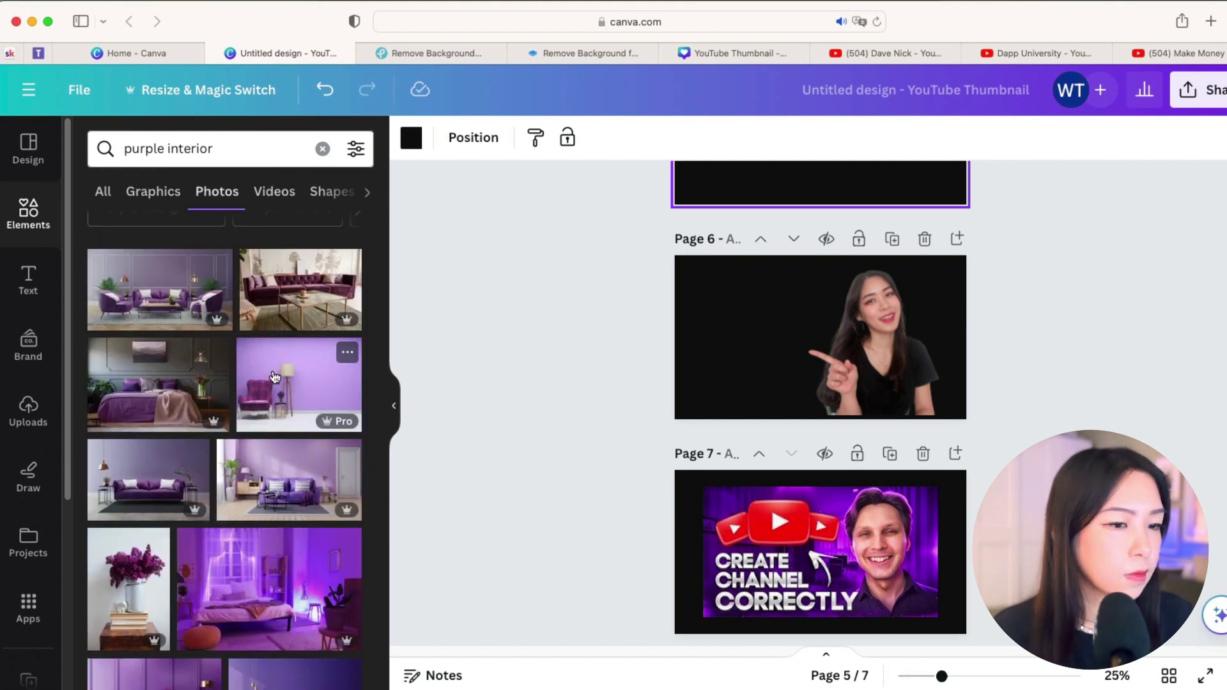
scroll(273, 380, down, 5)
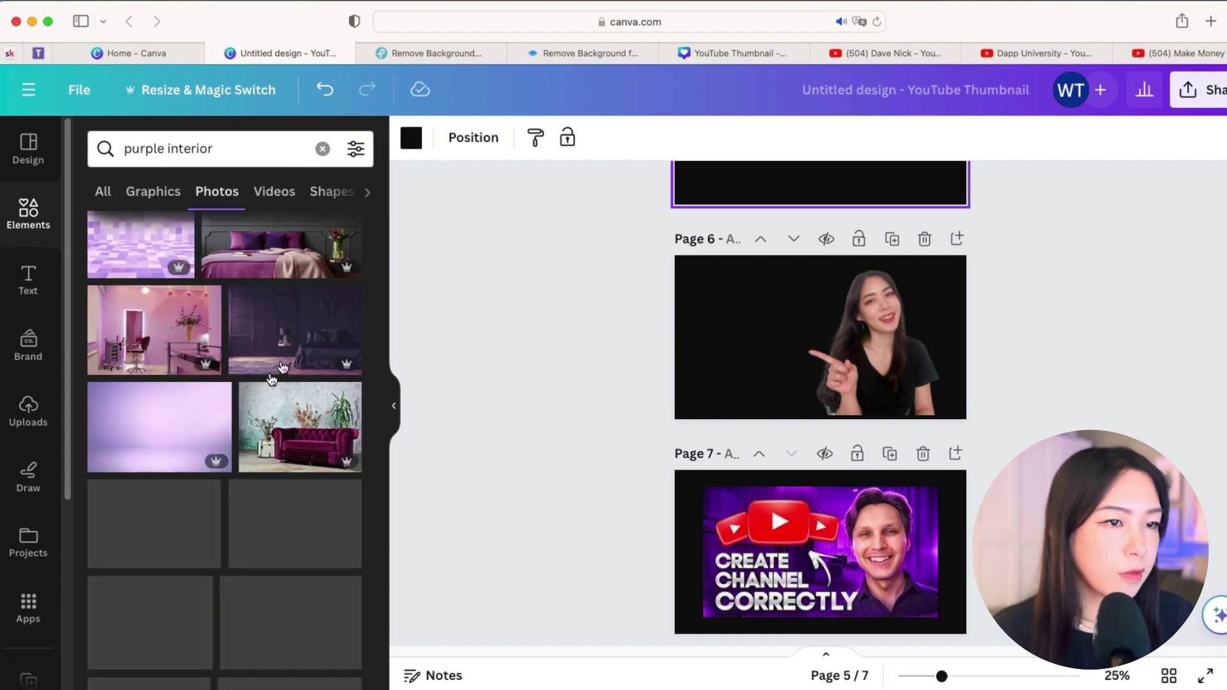
scroll(301, 346, down, 5)
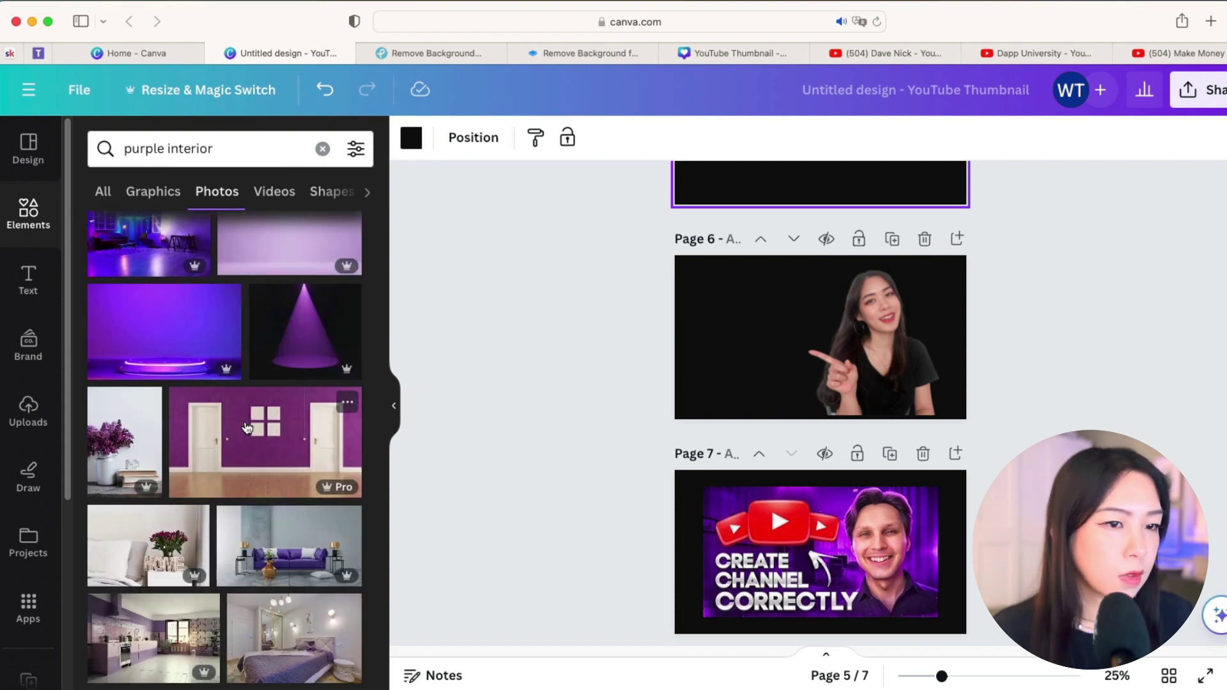
Step: Refine the photo search to 'purple interior tech' and browse the results
click(242, 155)
text(tech)
key(Return)
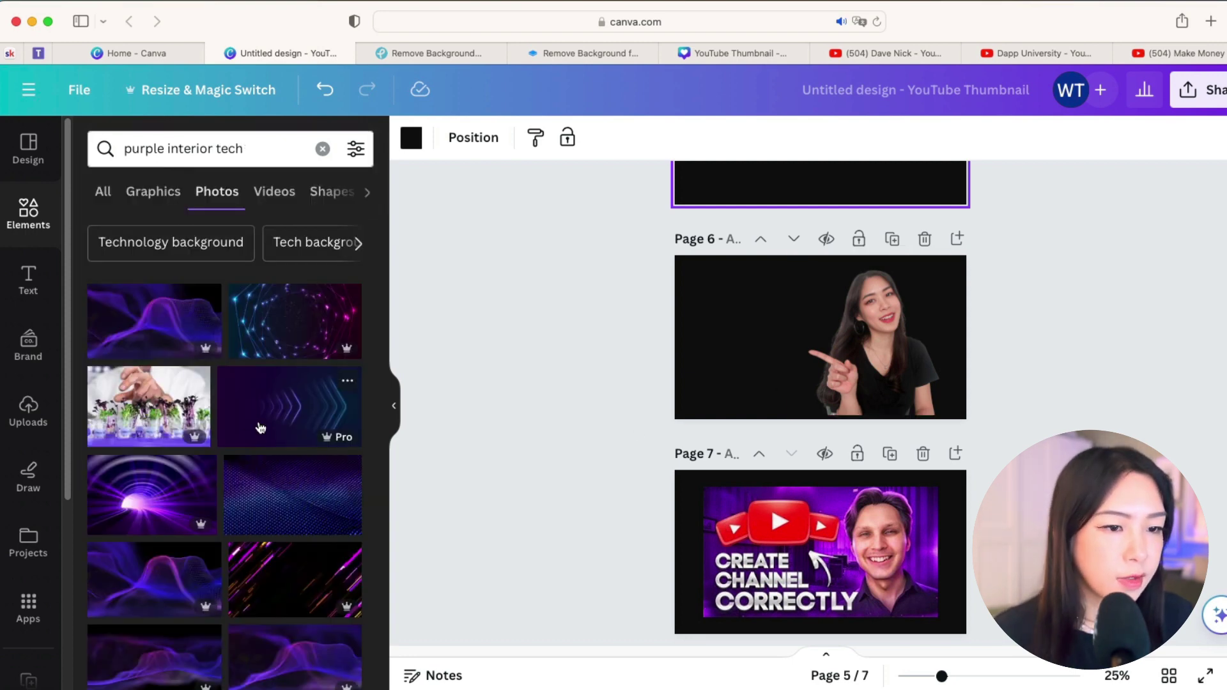
scroll(262, 428, down, 1)
scroll(868, 381, up, 3)
scroll(869, 381, down, 3)
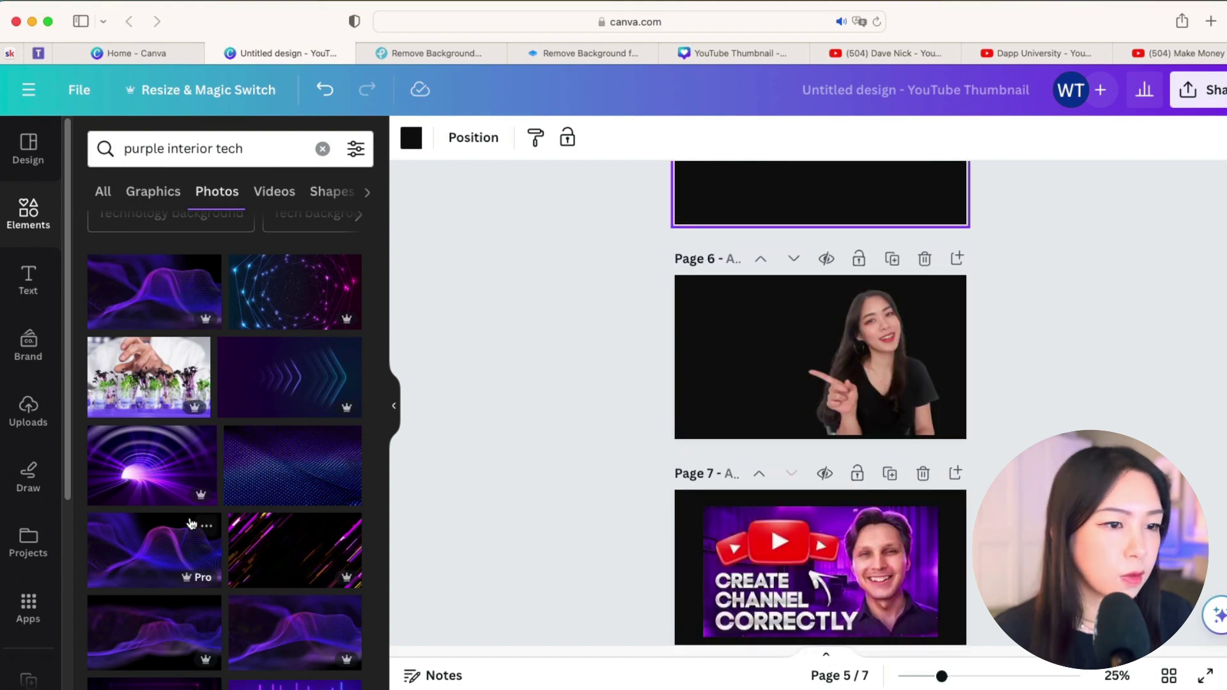
scroll(209, 511, down, 5)
scroll(299, 394, down, 3)
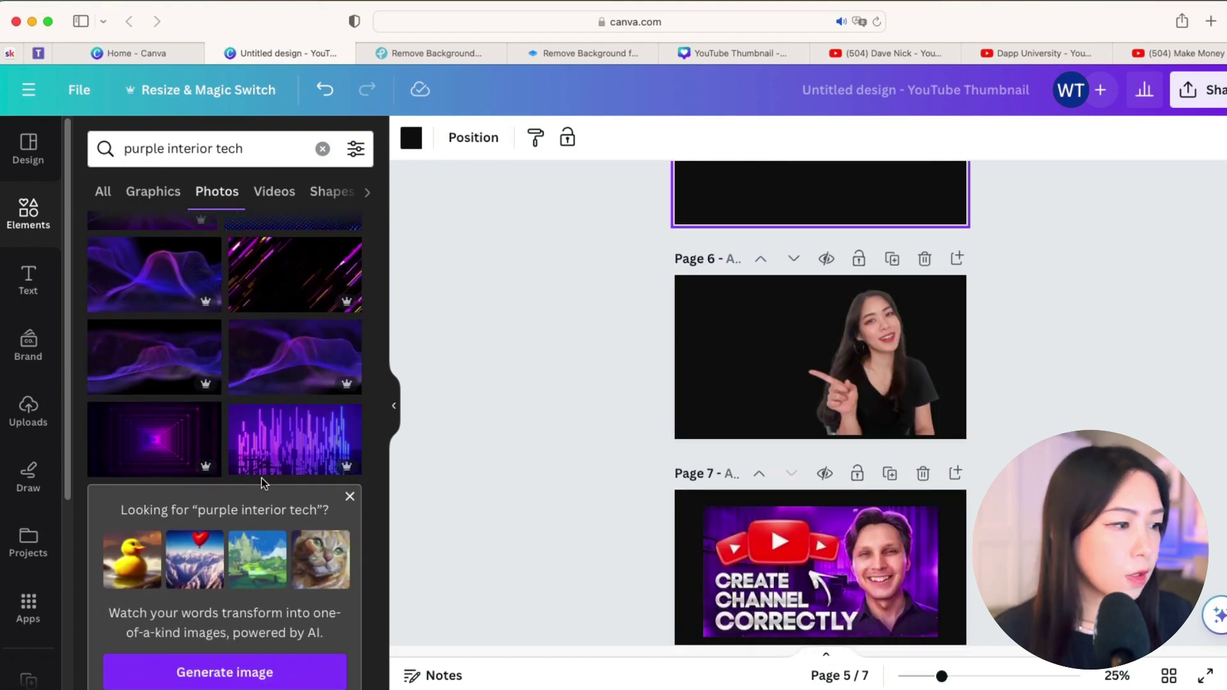
scroll(193, 454, down, 6)
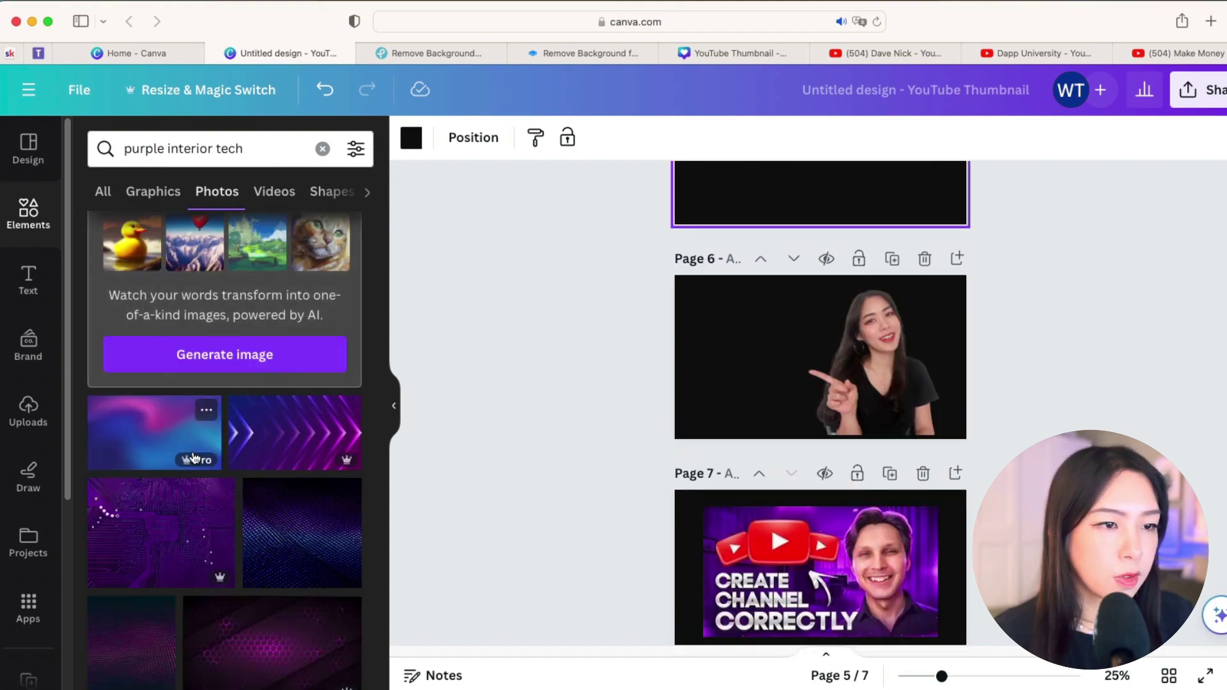
scroll(195, 457, down, 1)
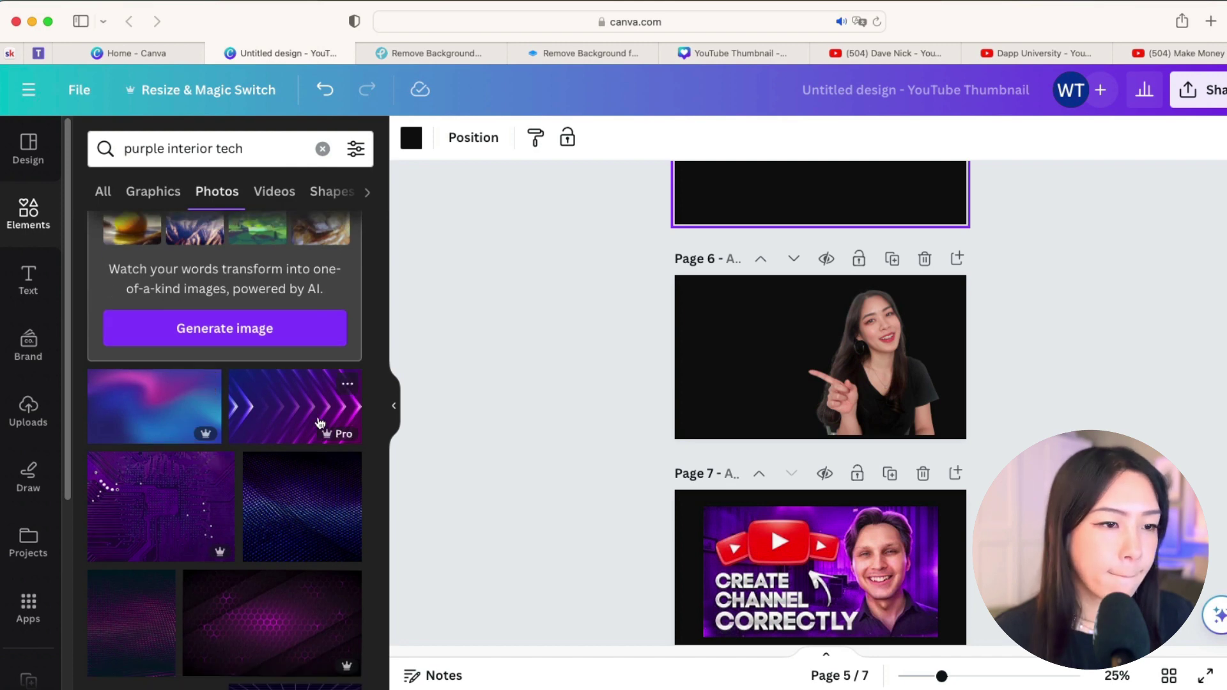
scroll(423, 447, up, 7)
scroll(759, 394, down, 3)
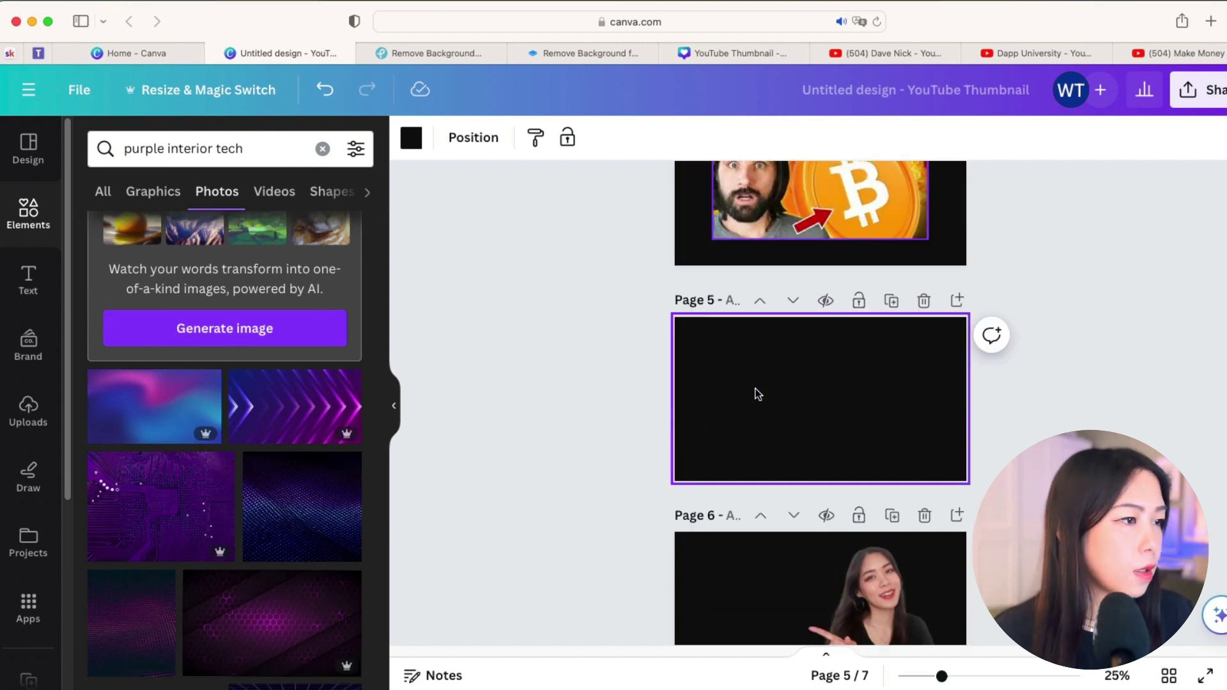
Step: Add the purple chevron photo and resize it to fill page 5
click(308, 407)
drag(839, 400, 811, 391)
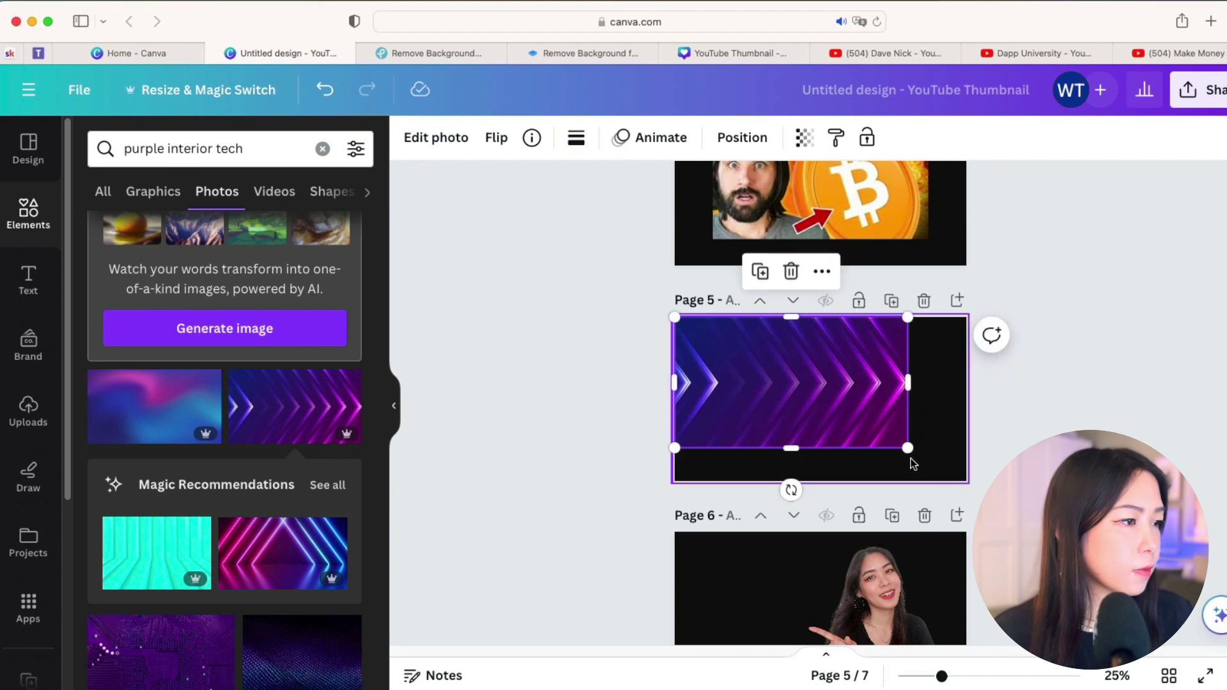
drag(910, 459, 983, 484)
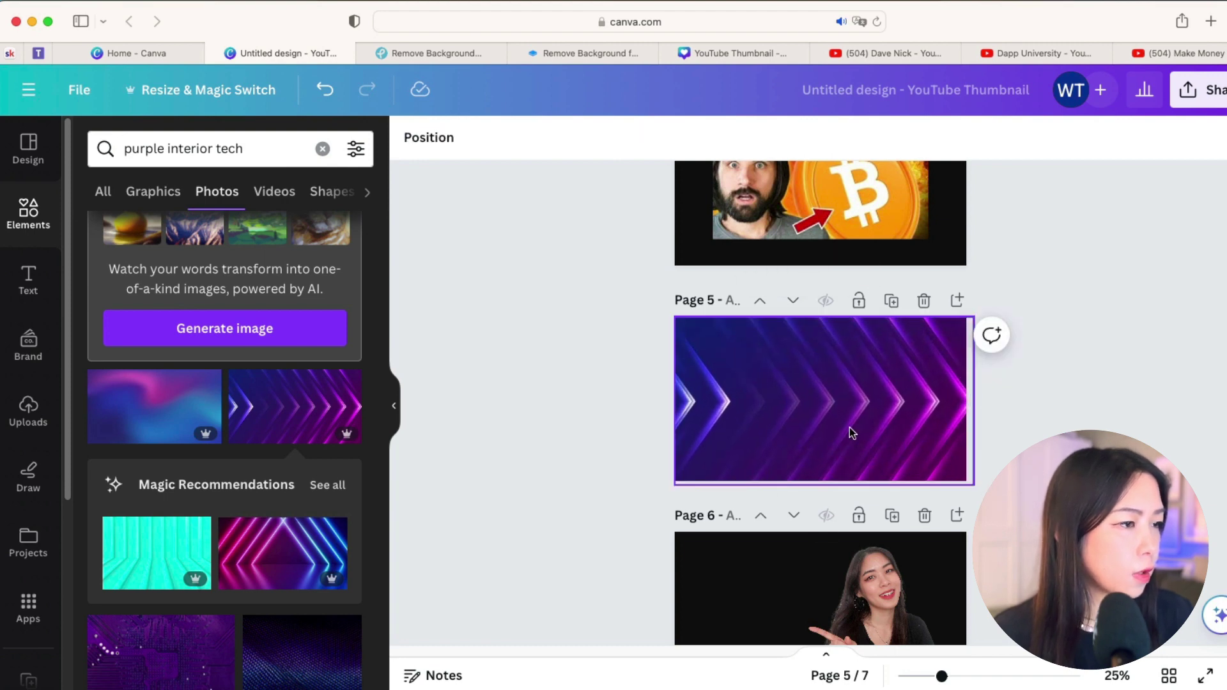
scroll(877, 417, down, 4)
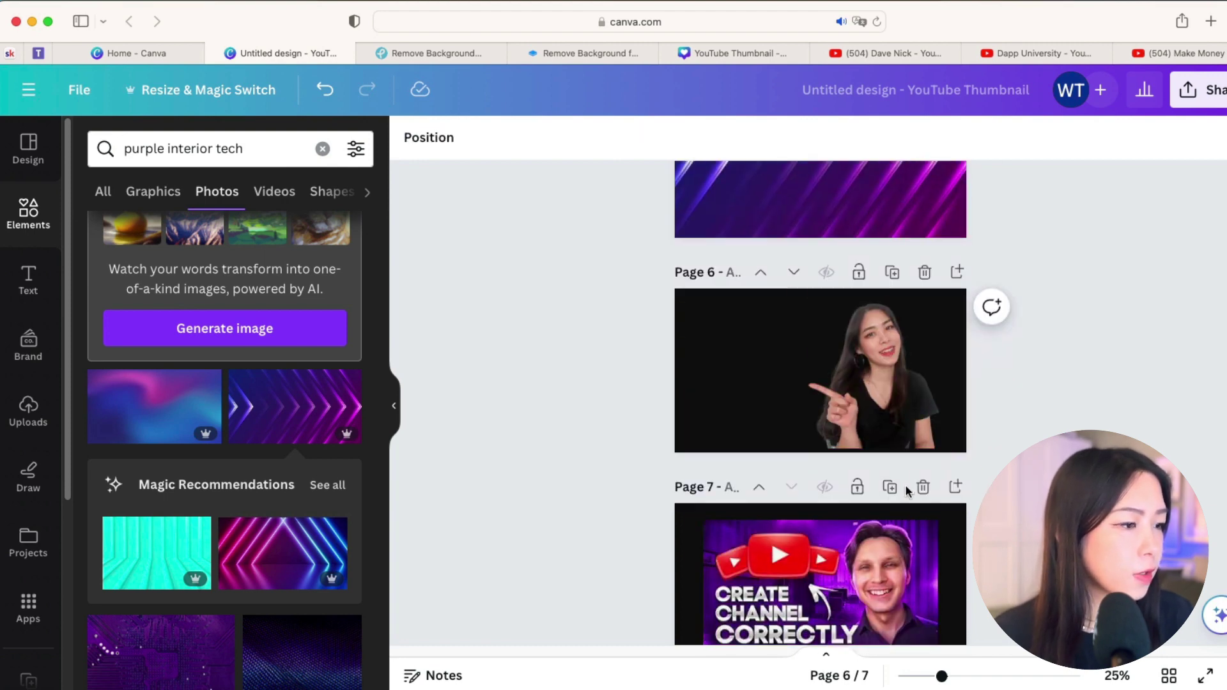
Step: Centre the cutout portrait on page 6 and apply a Glow shadow to it
scroll(899, 551, up, 1)
drag(902, 396, 844, 397)
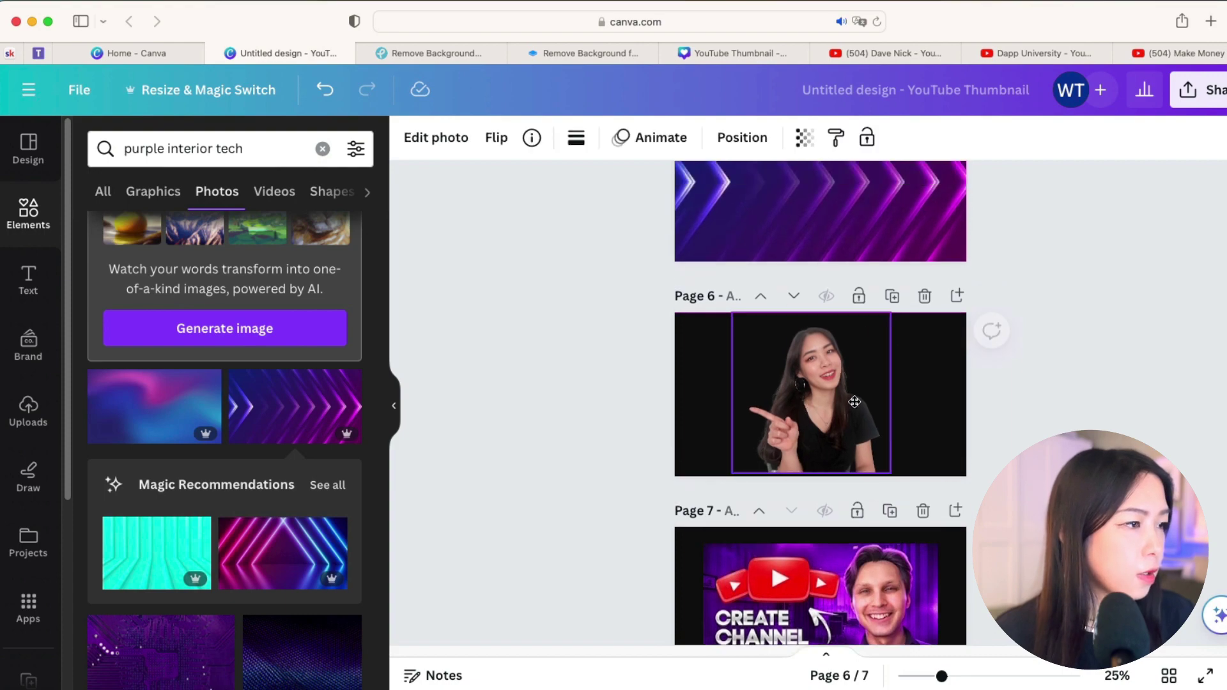
click(436, 139)
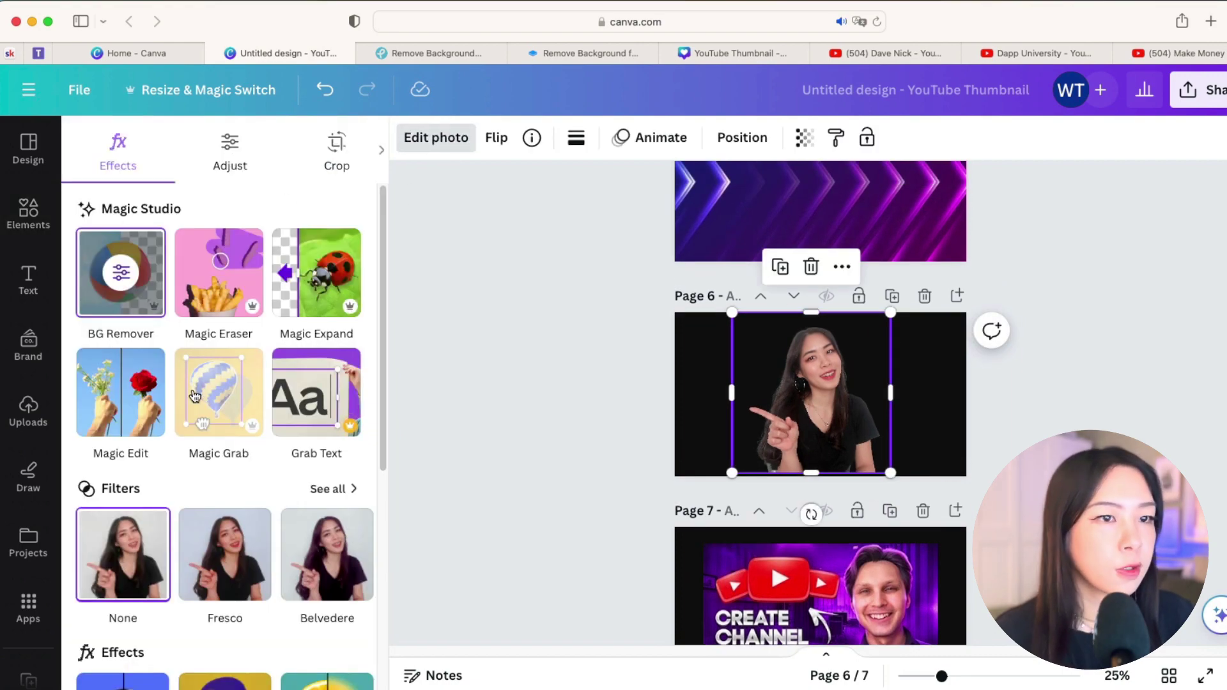
scroll(195, 401, down, 6)
click(150, 365)
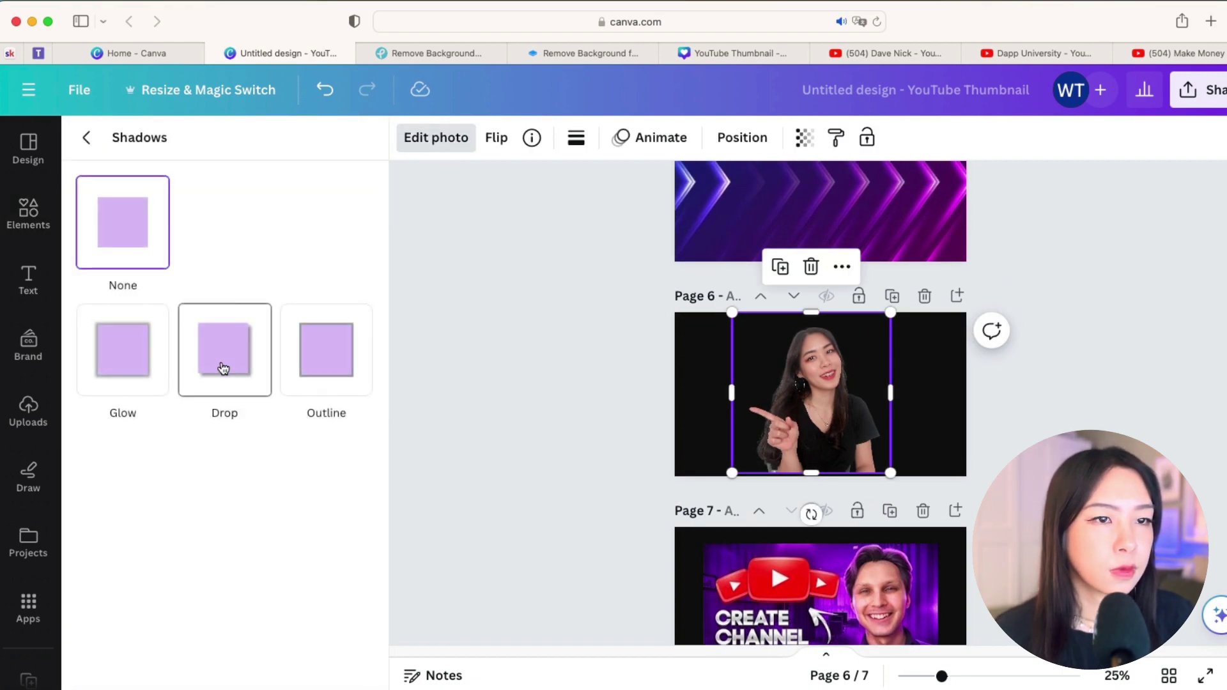
click(143, 345)
scroll(177, 368, down, 1)
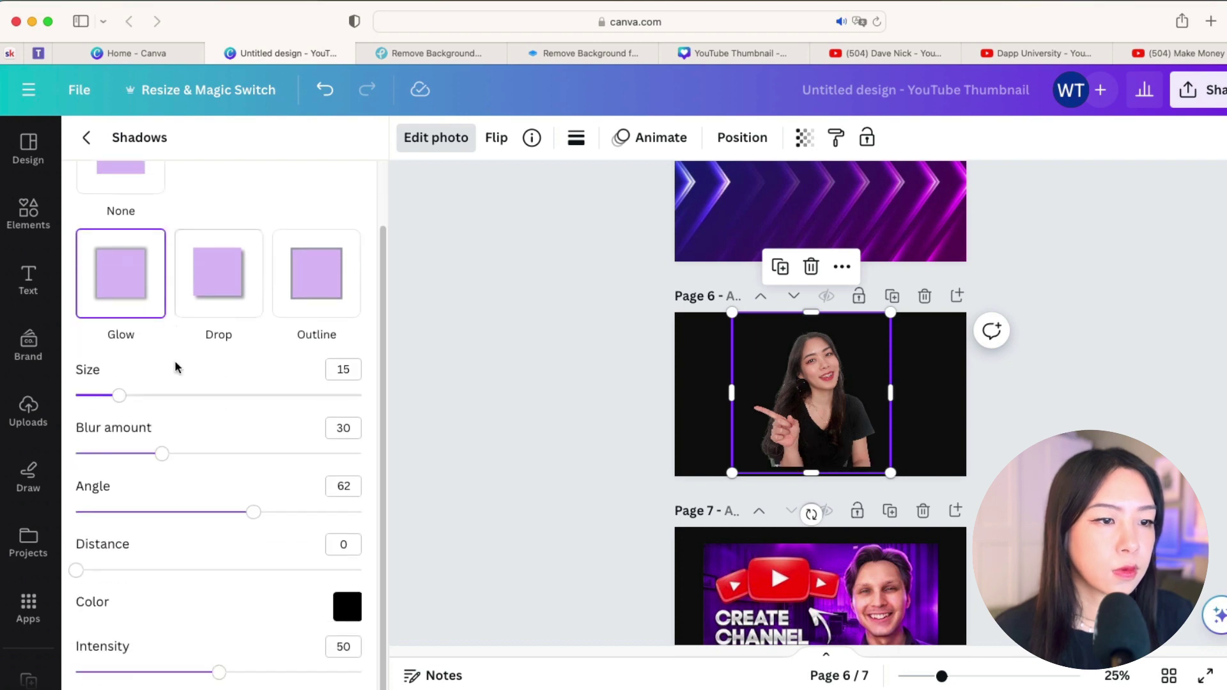
Step: Set the glow to purple #C318FF with size 33, blur 65 and intensity 100
click(348, 607)
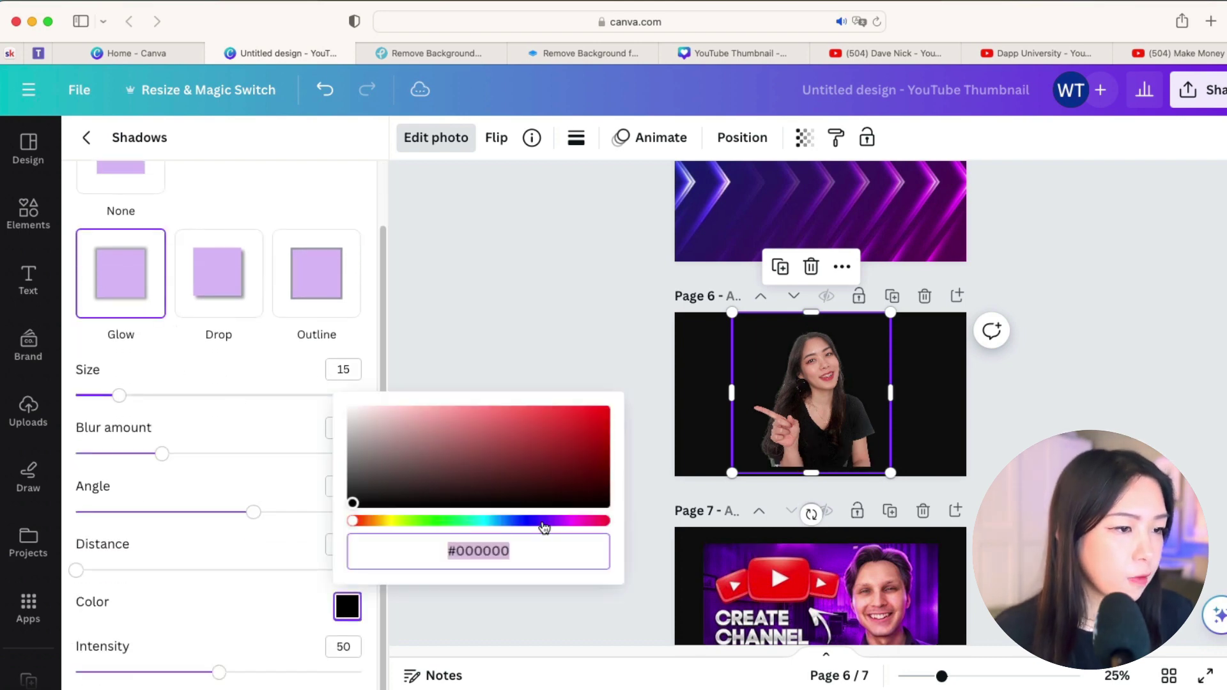
drag(544, 526, 565, 525)
click(567, 433)
drag(567, 432, 596, 372)
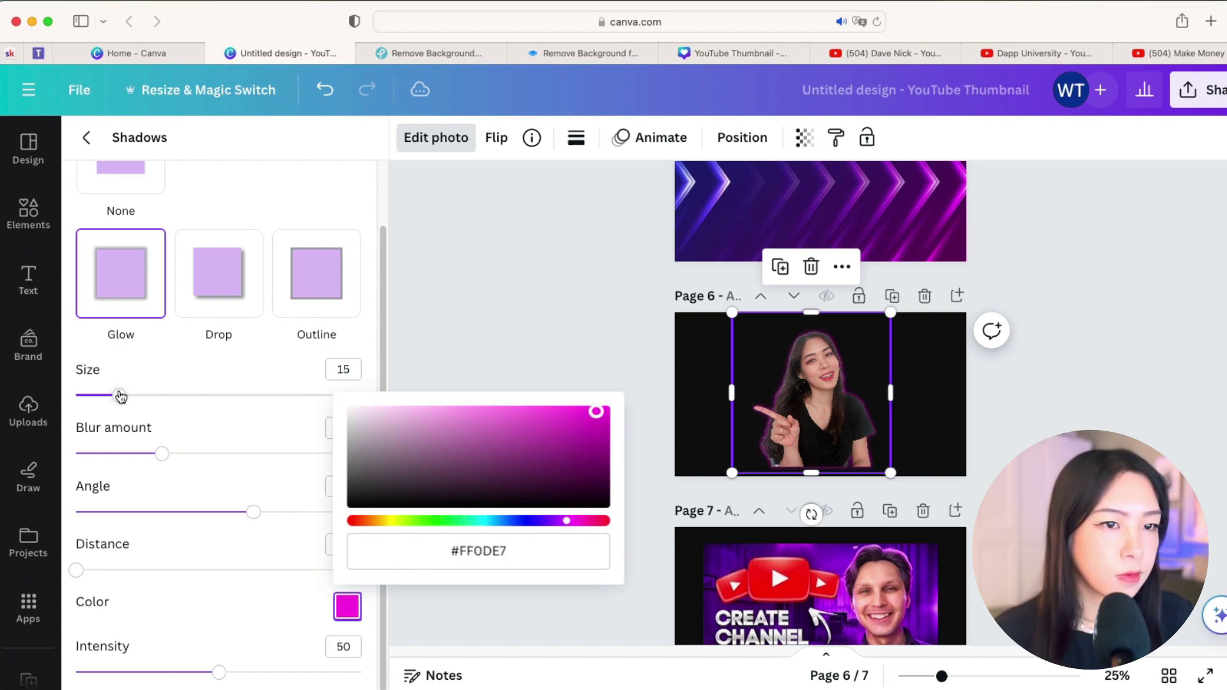
drag(118, 395, 198, 402)
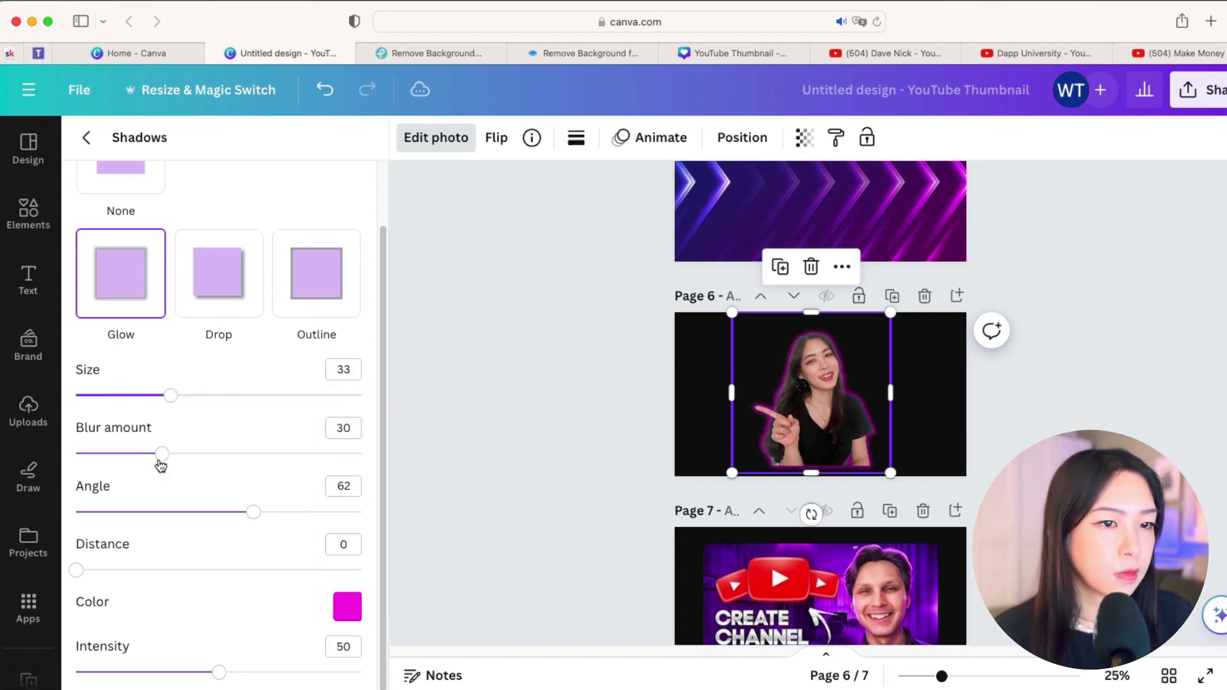
drag(162, 454, 263, 454)
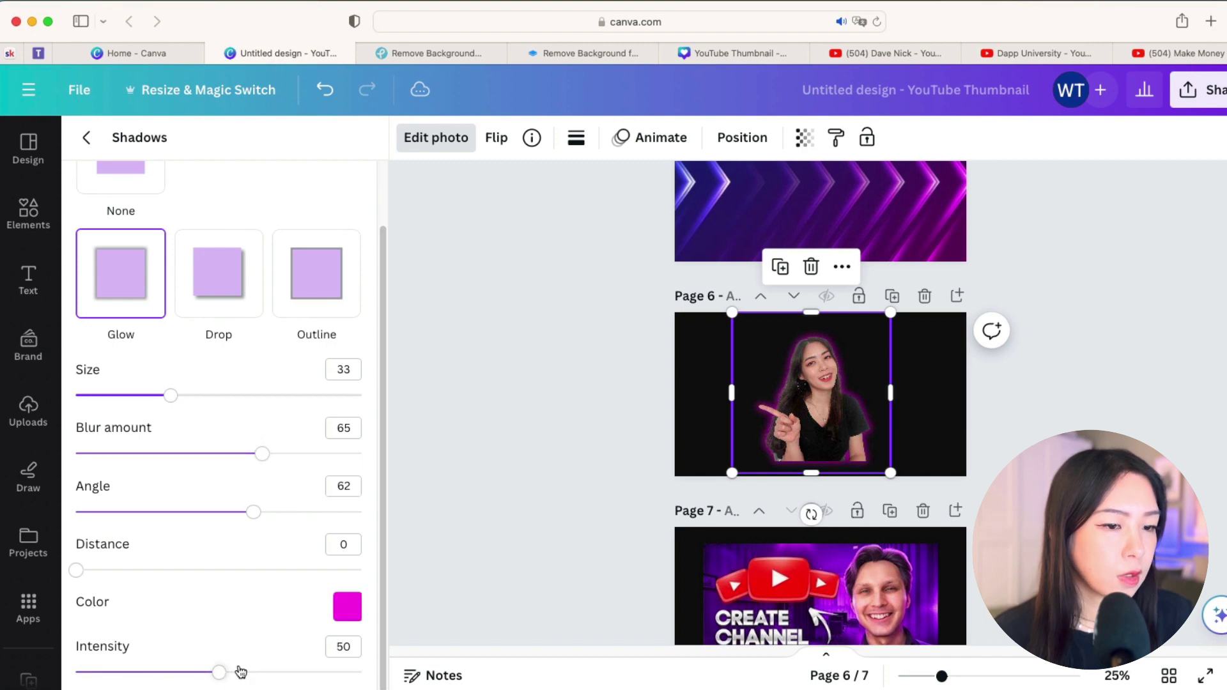
drag(240, 671, 361, 672)
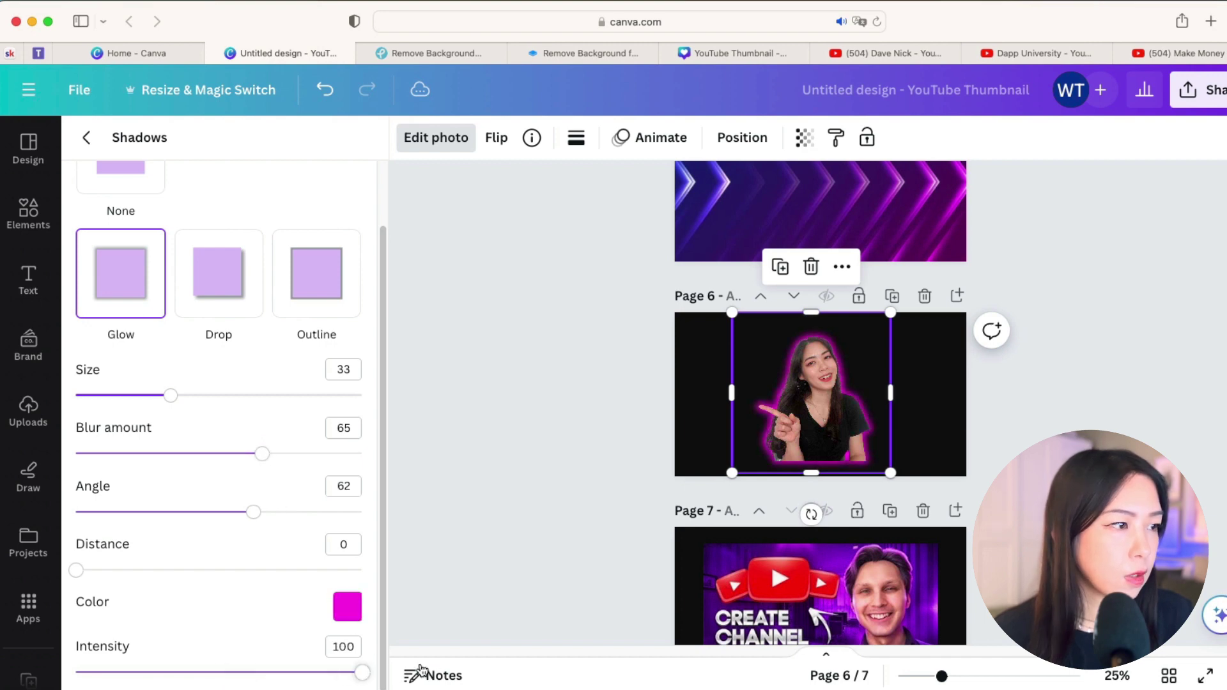
click(348, 605)
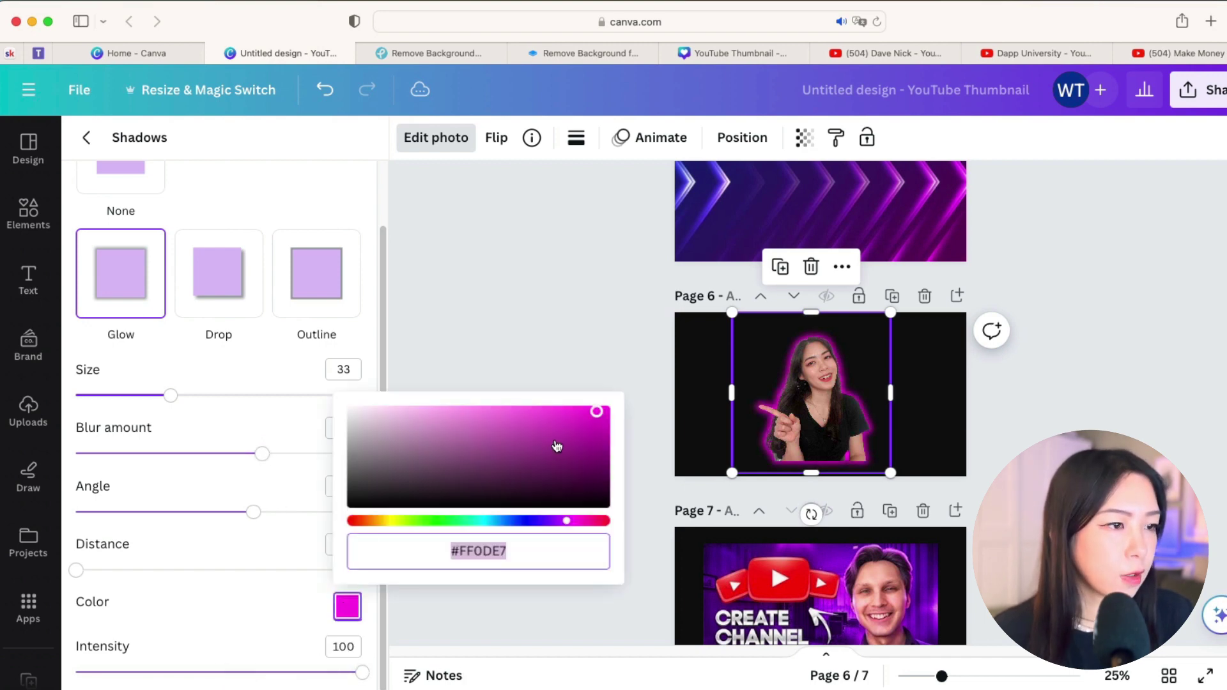
click(566, 522)
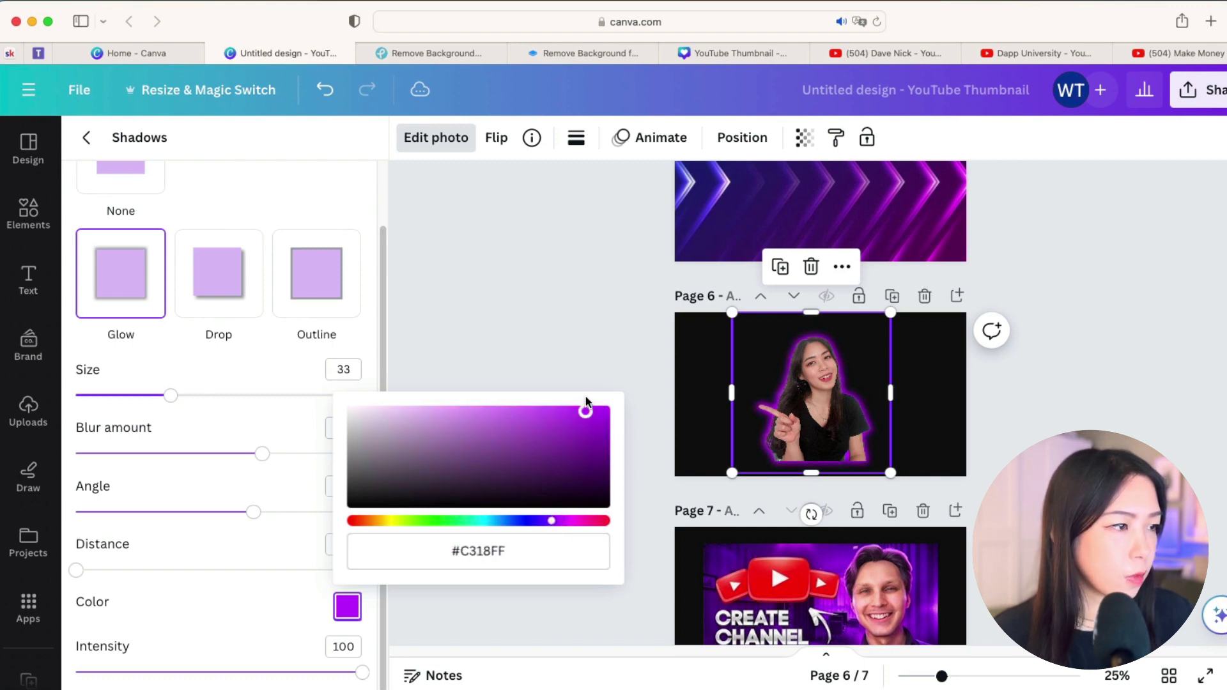
Step: Move the cutout portrait from page 6 onto page 5's purple chevron background
click(927, 394)
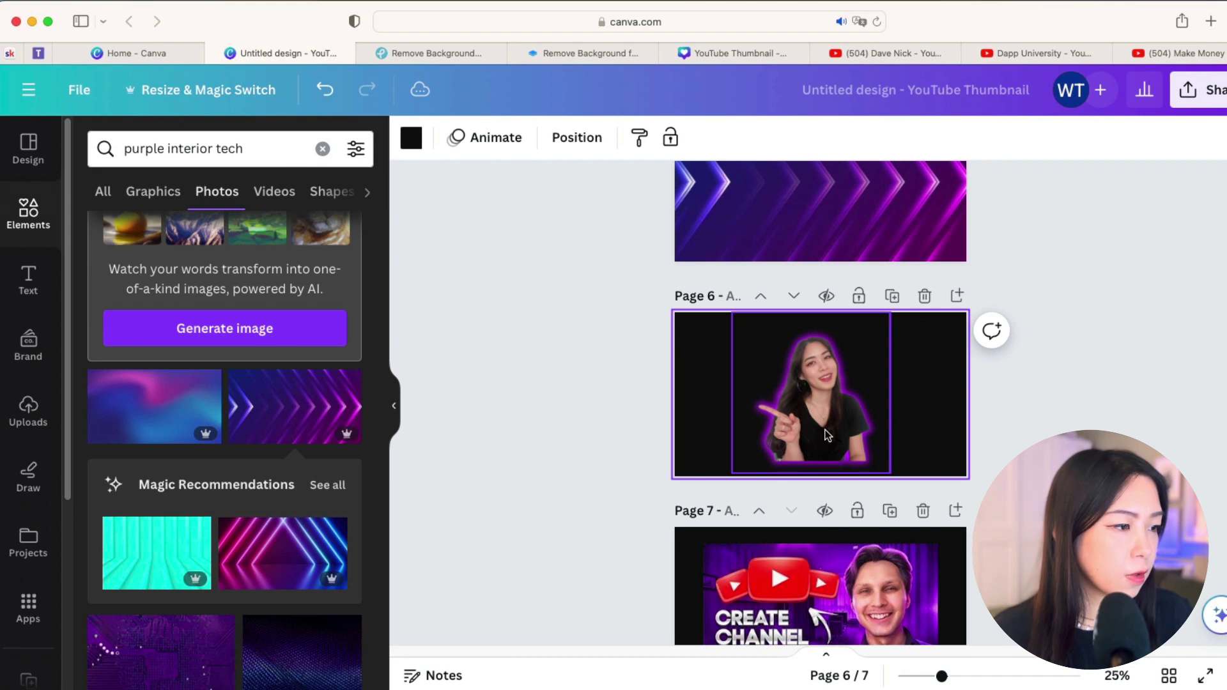
click(821, 448)
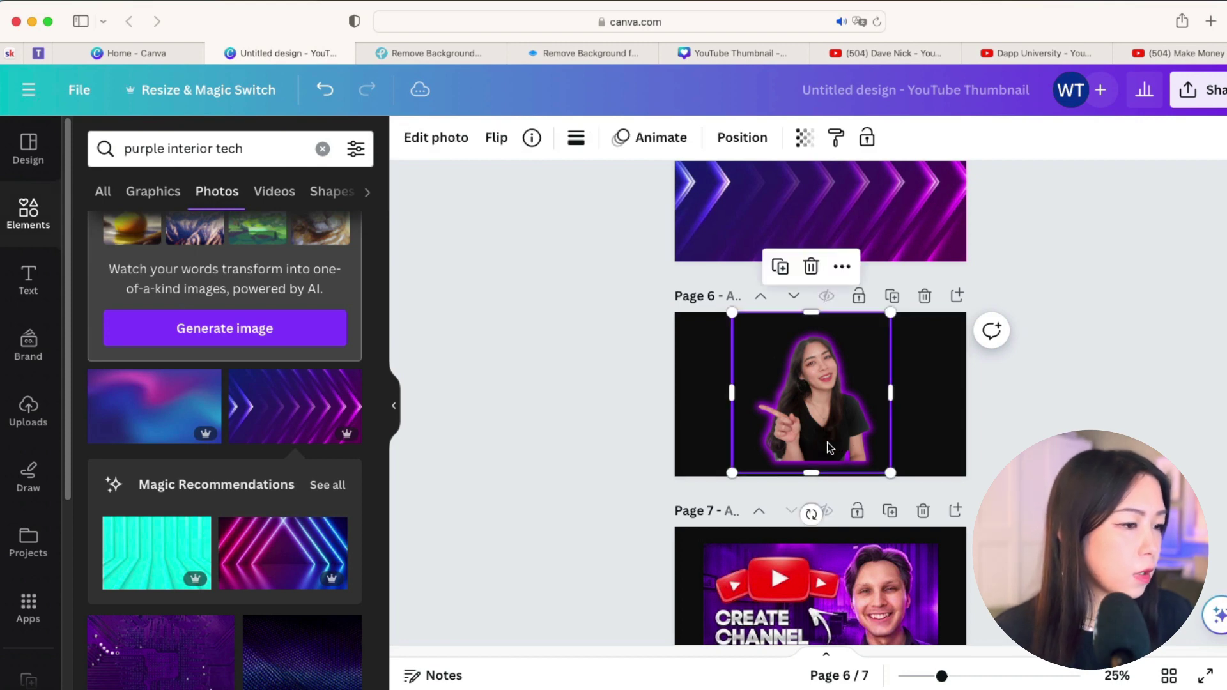
drag(827, 442, 879, 317)
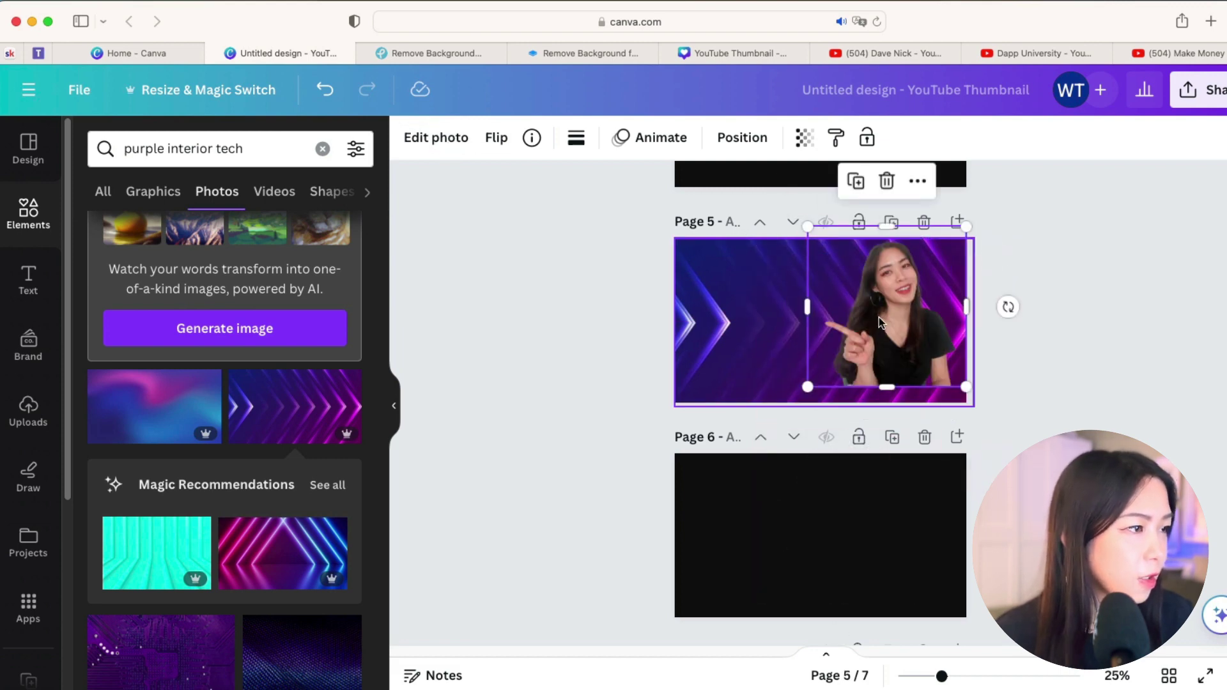
Step: Give the portrait a #DB00FF glow with size 23, blur 62 and intensity 99
click(449, 154)
scroll(256, 460, down, 5)
click(121, 460)
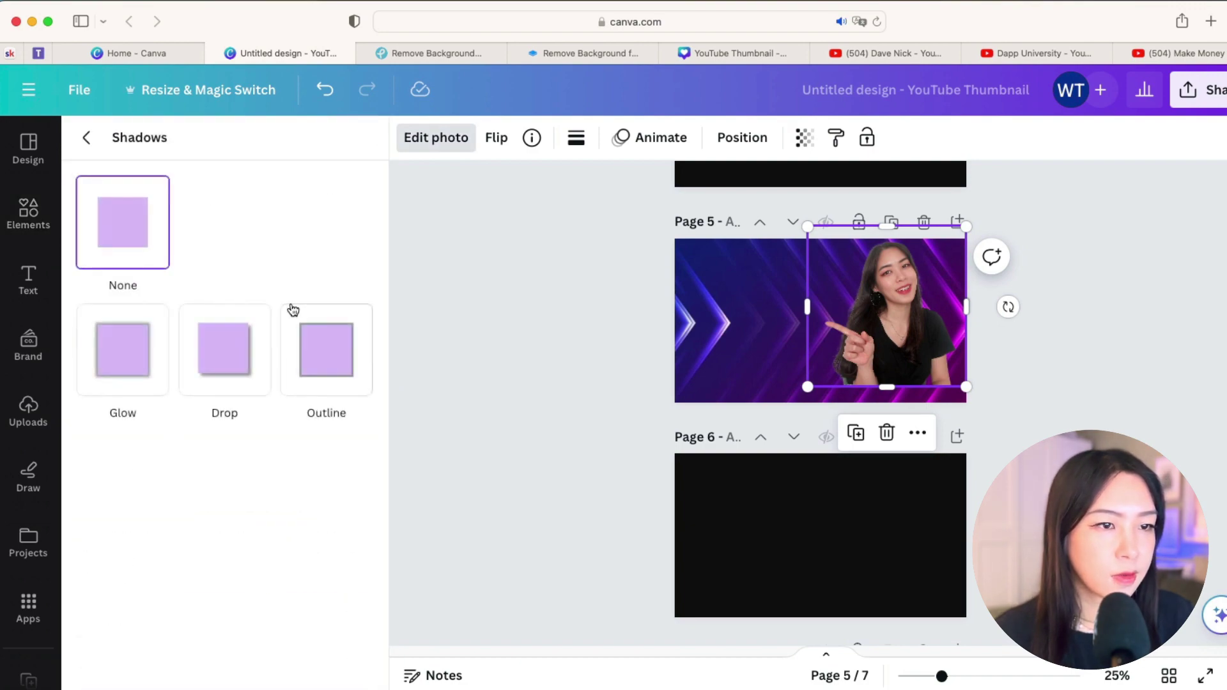
click(156, 382)
scroll(211, 448, down, 2)
click(346, 605)
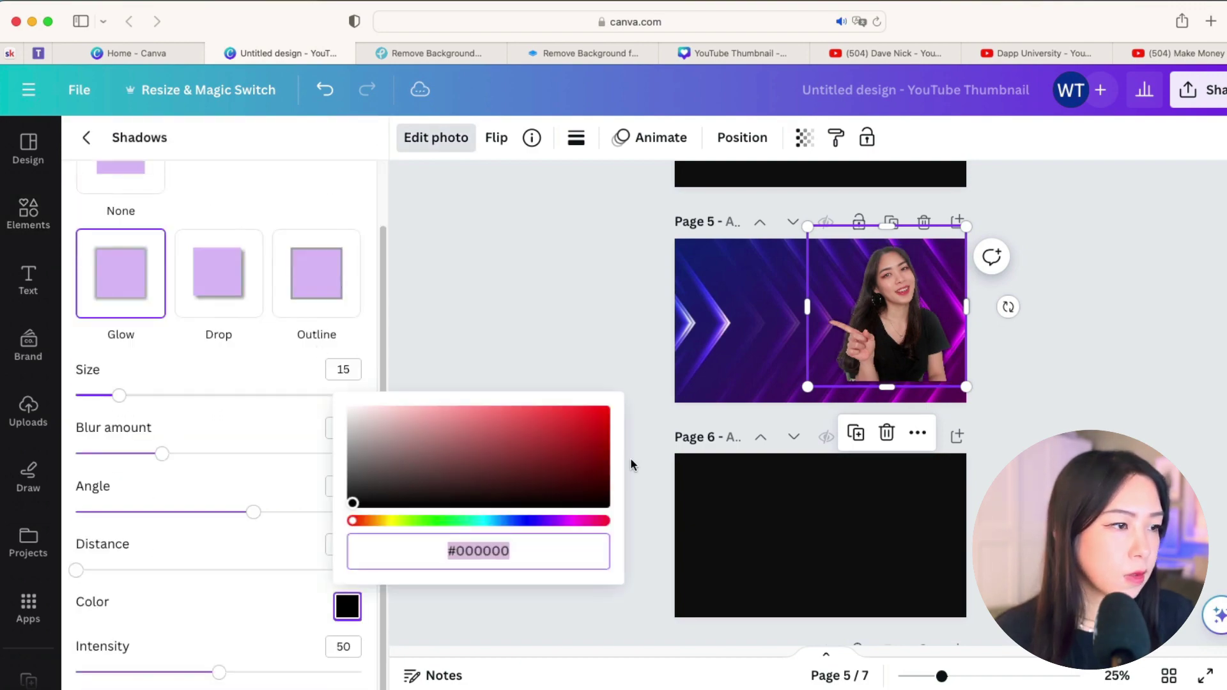
click(569, 522)
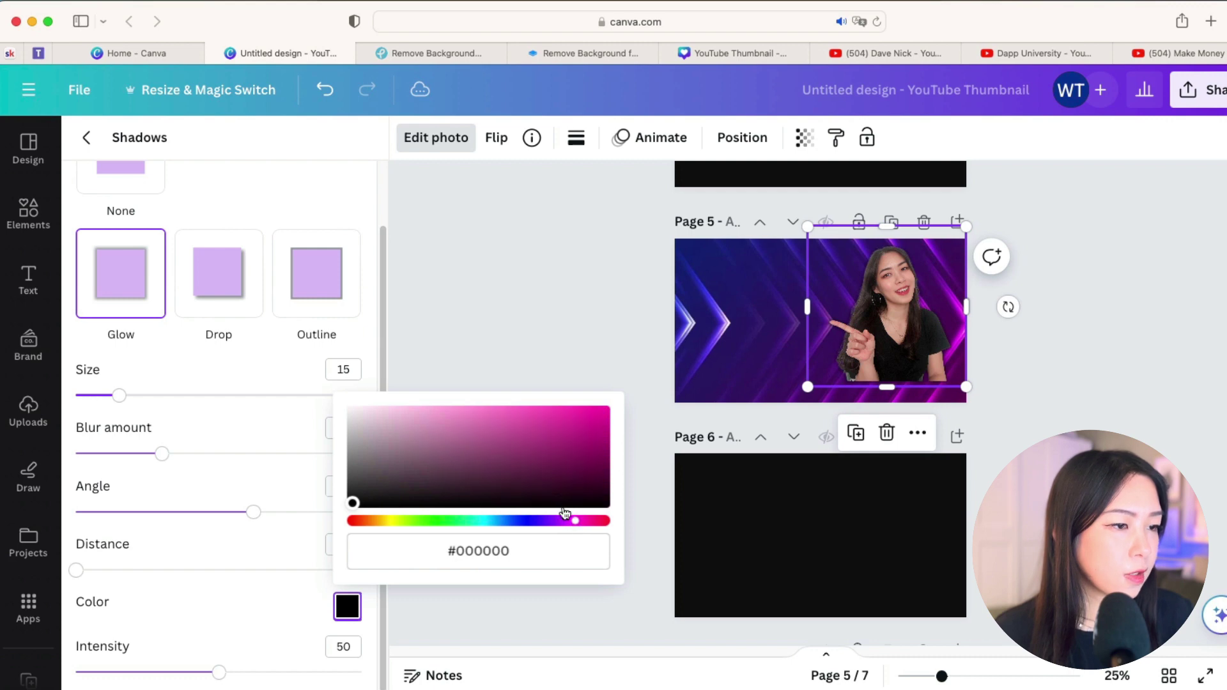
drag(585, 456, 618, 399)
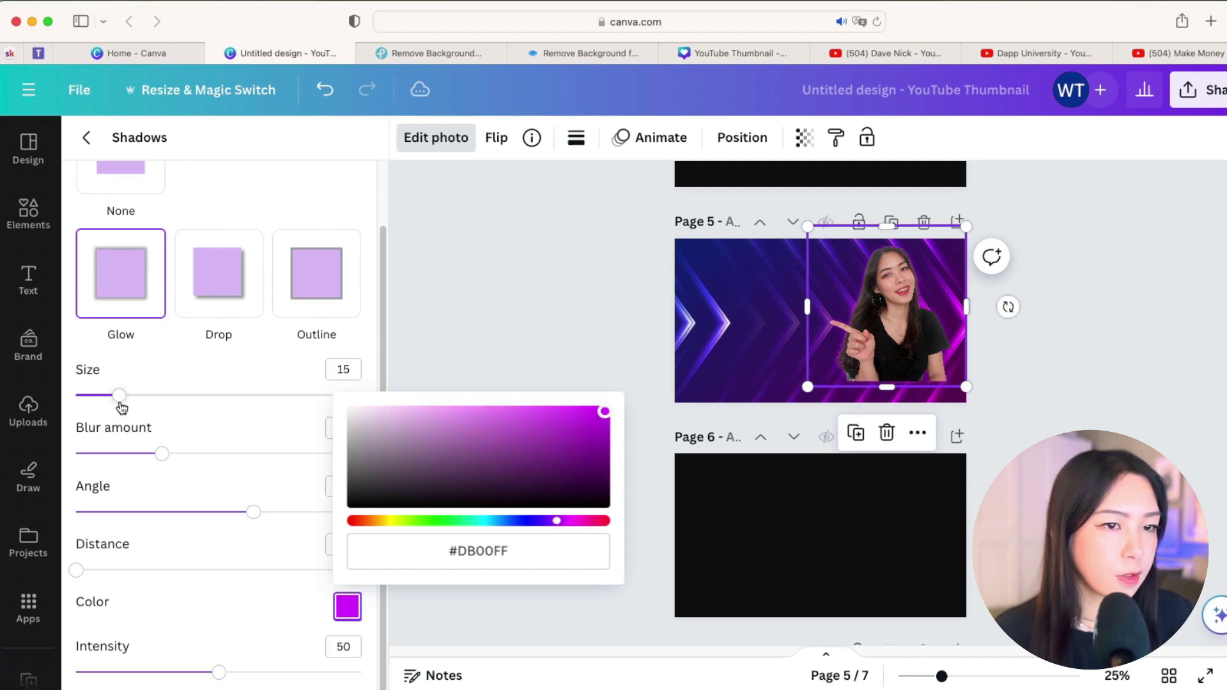
drag(120, 398, 141, 396)
drag(161, 453, 253, 455)
drag(218, 673, 360, 675)
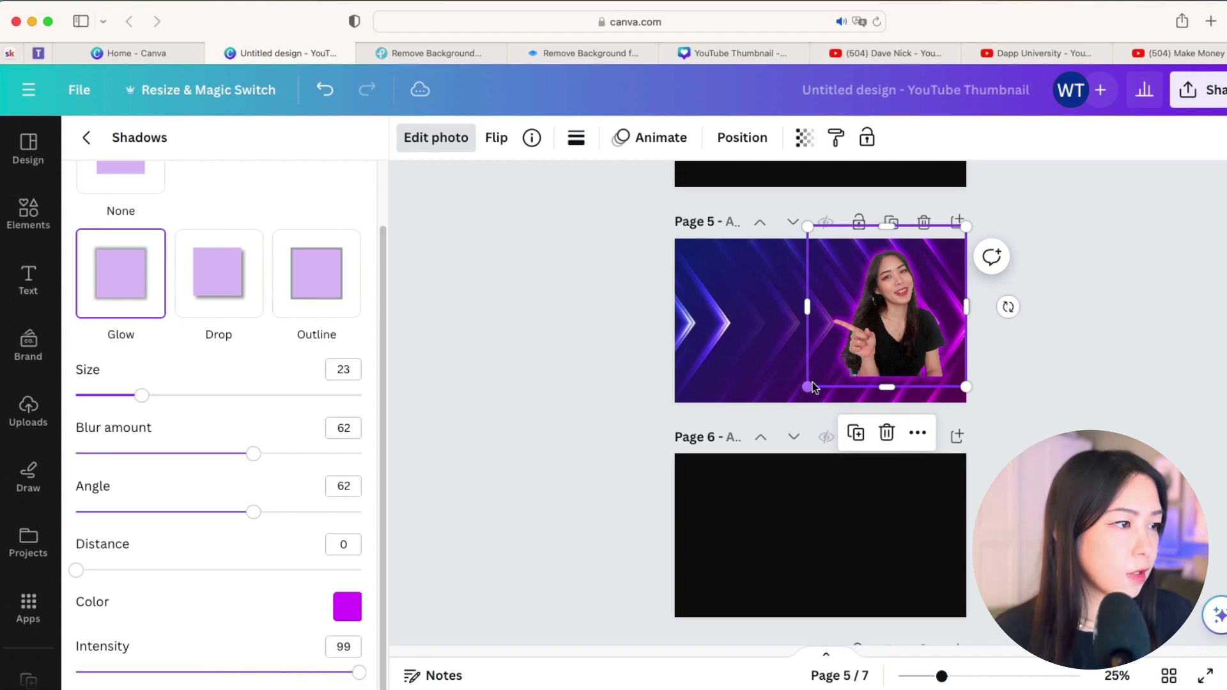
Step: Enlarge the portrait by its corner handles and settle it into place on page 5
drag(813, 385, 735, 451)
drag(897, 324, 923, 311)
drag(759, 217, 735, 188)
drag(850, 316, 866, 329)
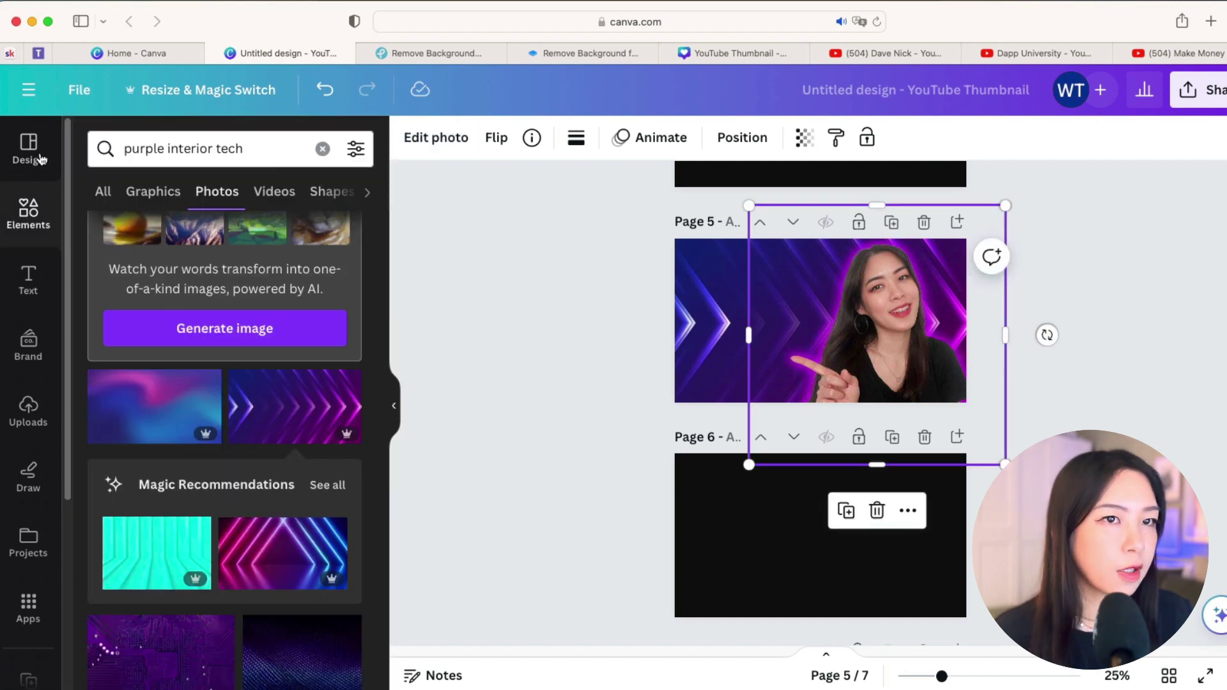
Step: Search Elements for 'purple glow' and add a graphic result to page 5
click(211, 148)
triple_click(210, 152)
text(purple glow)
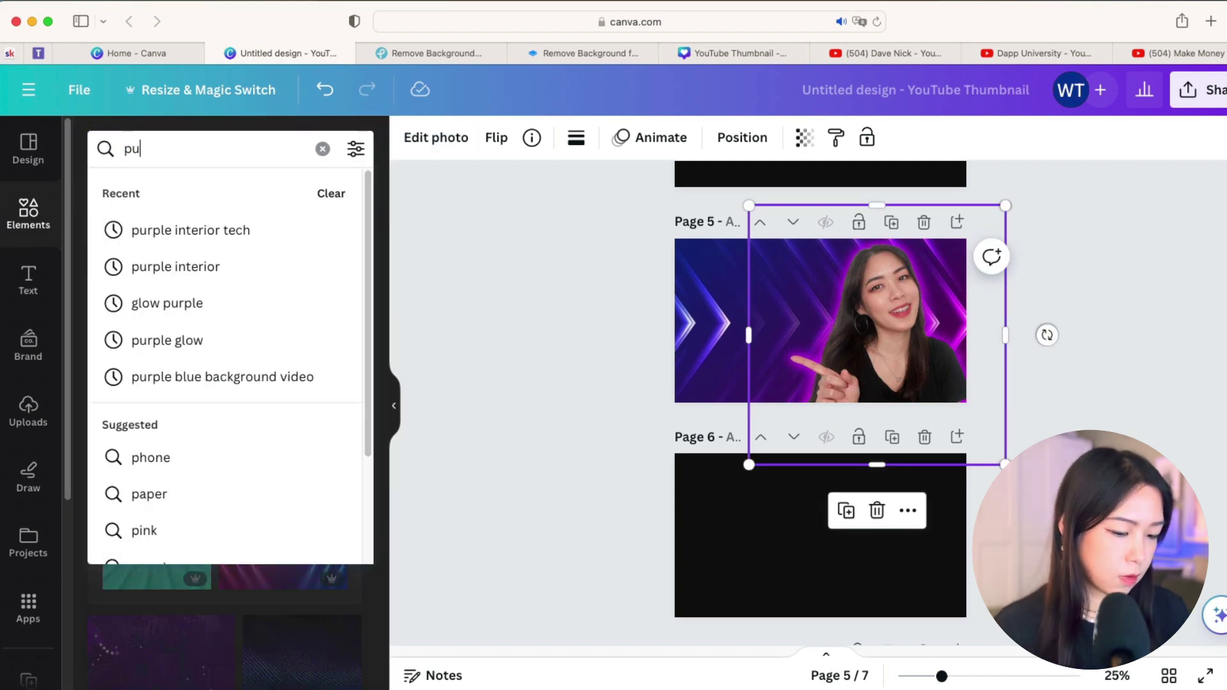
key(Return)
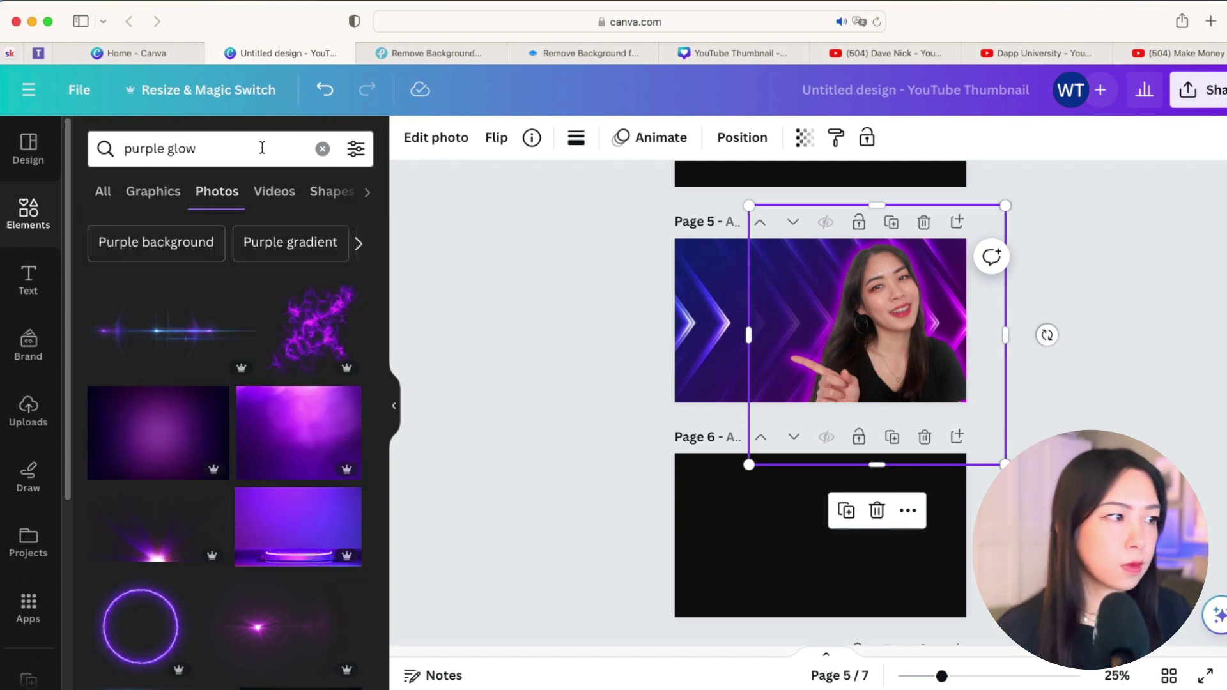
click(169, 194)
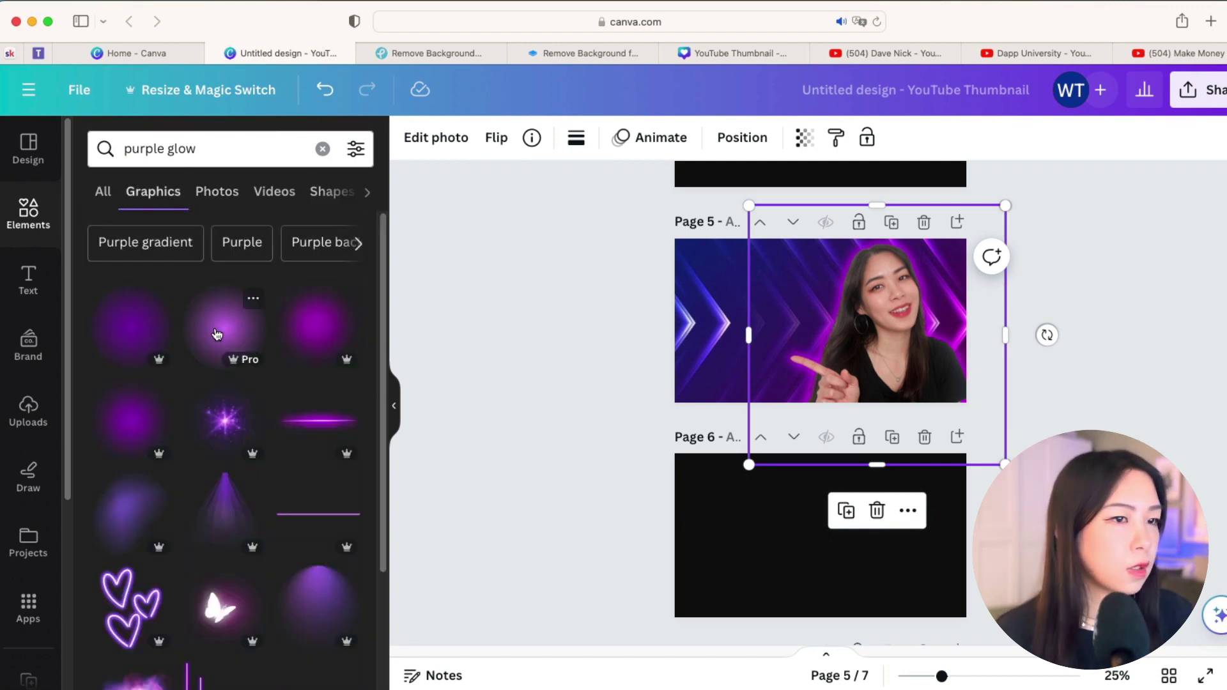
click(217, 334)
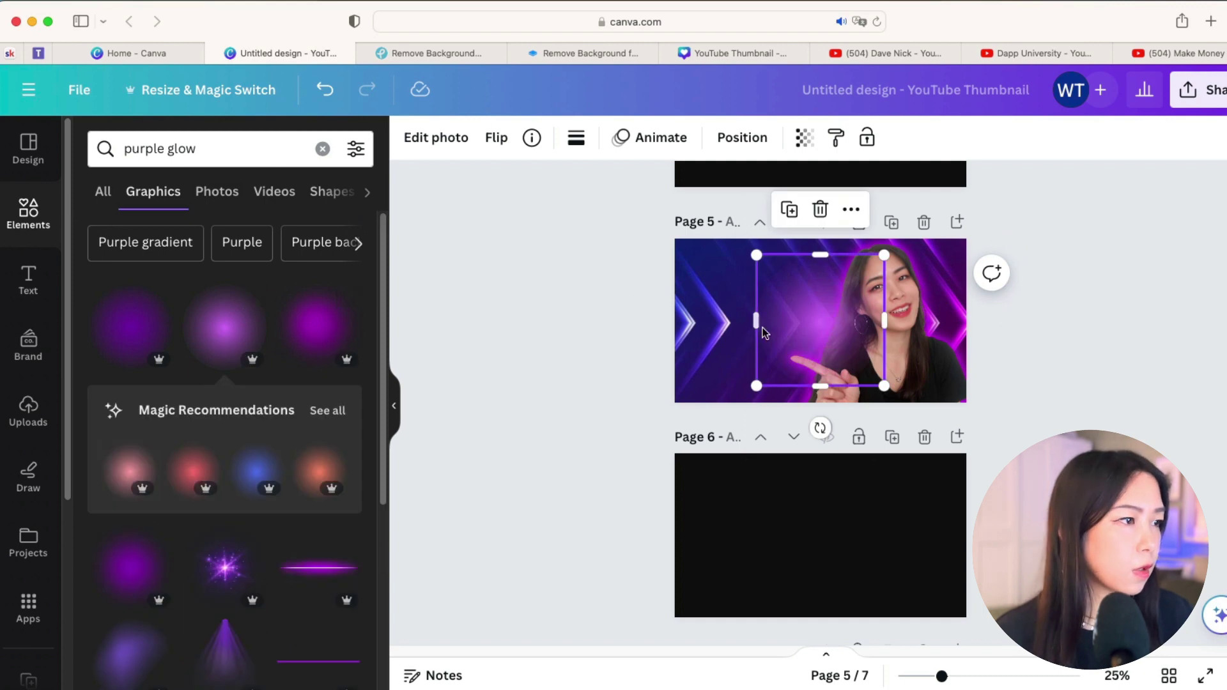
Step: Position the purple glow graphic over the portrait and send it behind her
drag(896, 339, 711, 348)
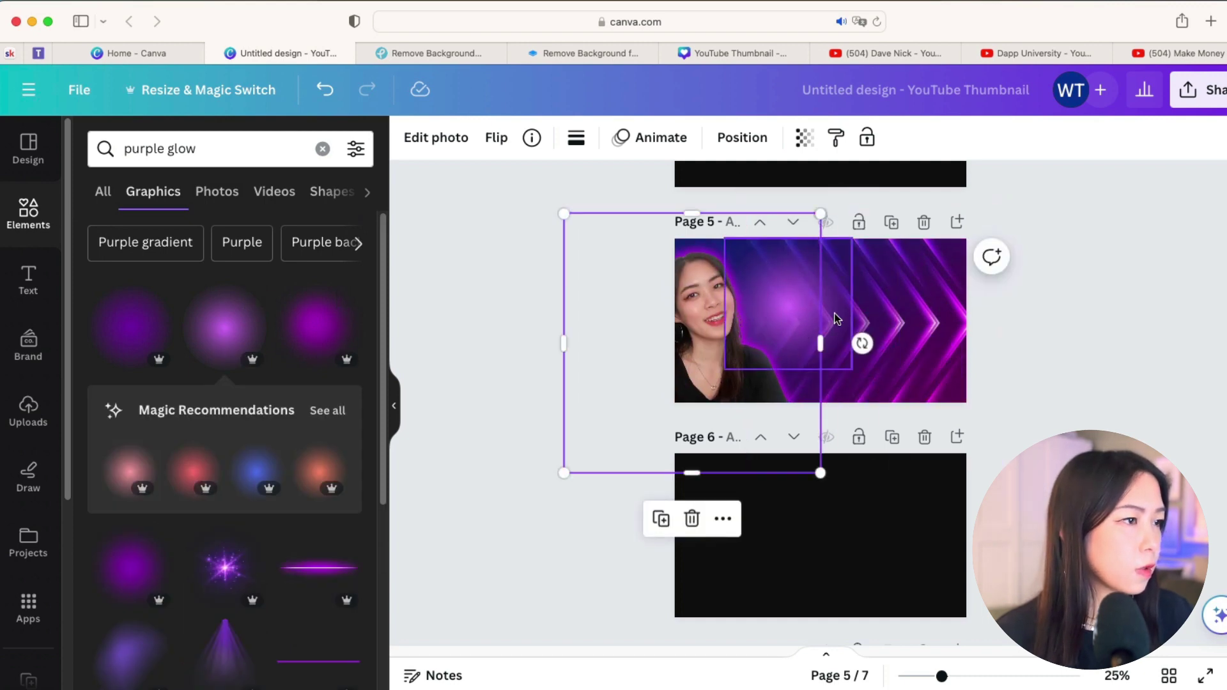
click(836, 318)
drag(866, 375, 900, 309)
click(722, 348)
drag(722, 349, 904, 338)
key(Escape)
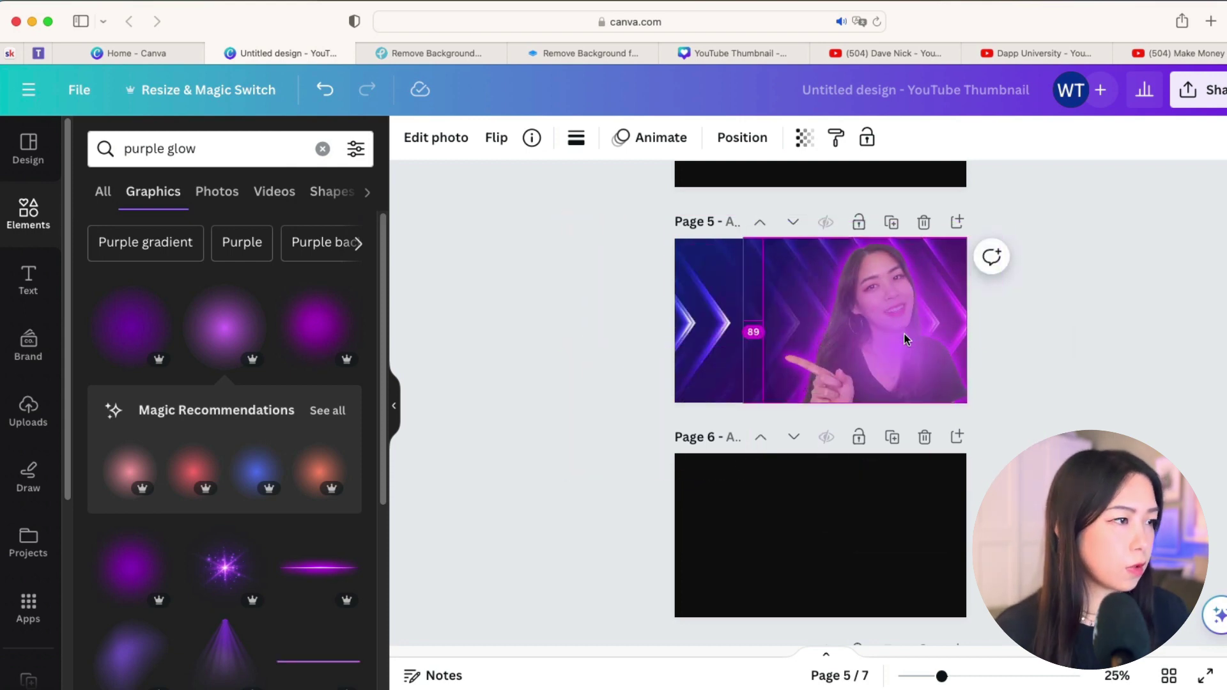
click(904, 338)
click(776, 323)
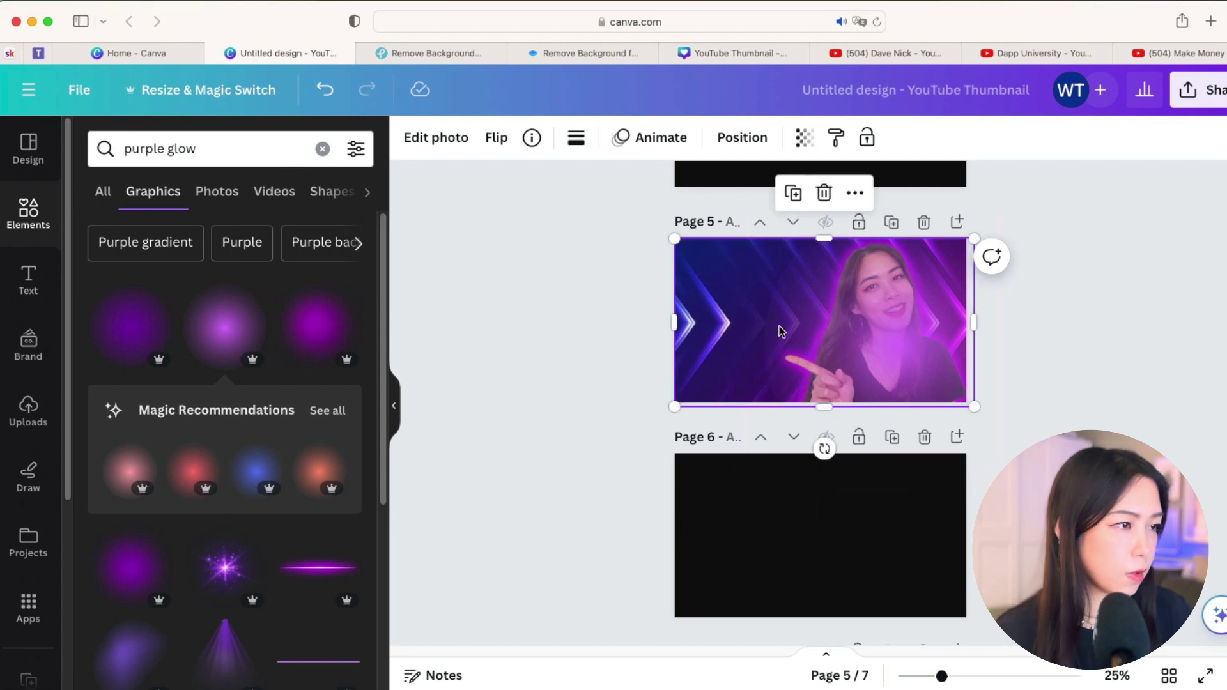
mouse_move(894, 325)
mouse_down()
mouse_move(849, 320)
mouse_move(876, 320)
mouse_up()
key(super+bracketleft)
key(super+bracketleft)
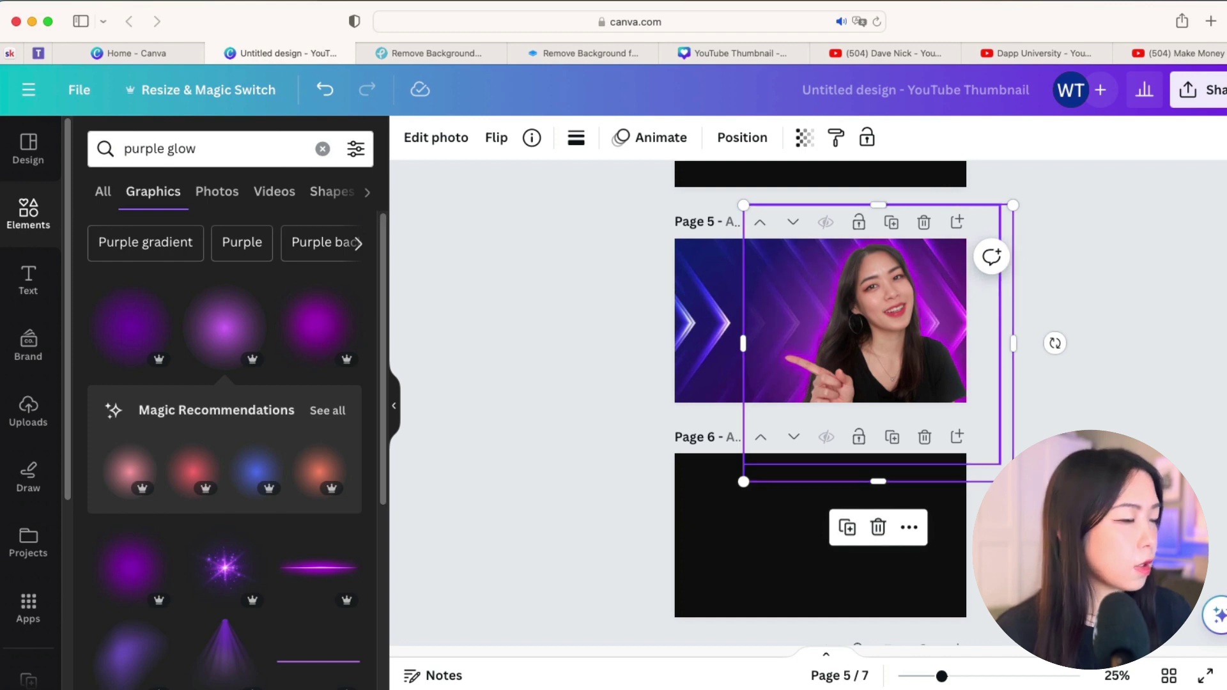
Step: Shrink the portrait slightly and change its glow to size 8 with lighter colour #E966FF
drag(743, 205, 753, 210)
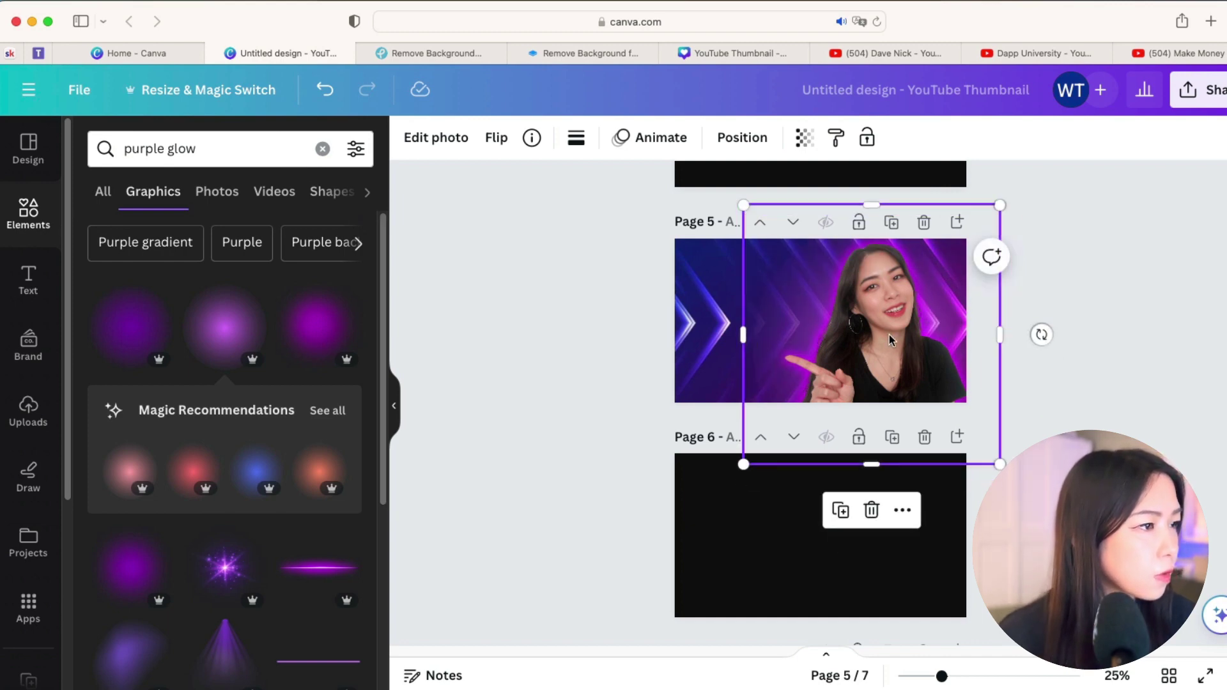
click(438, 137)
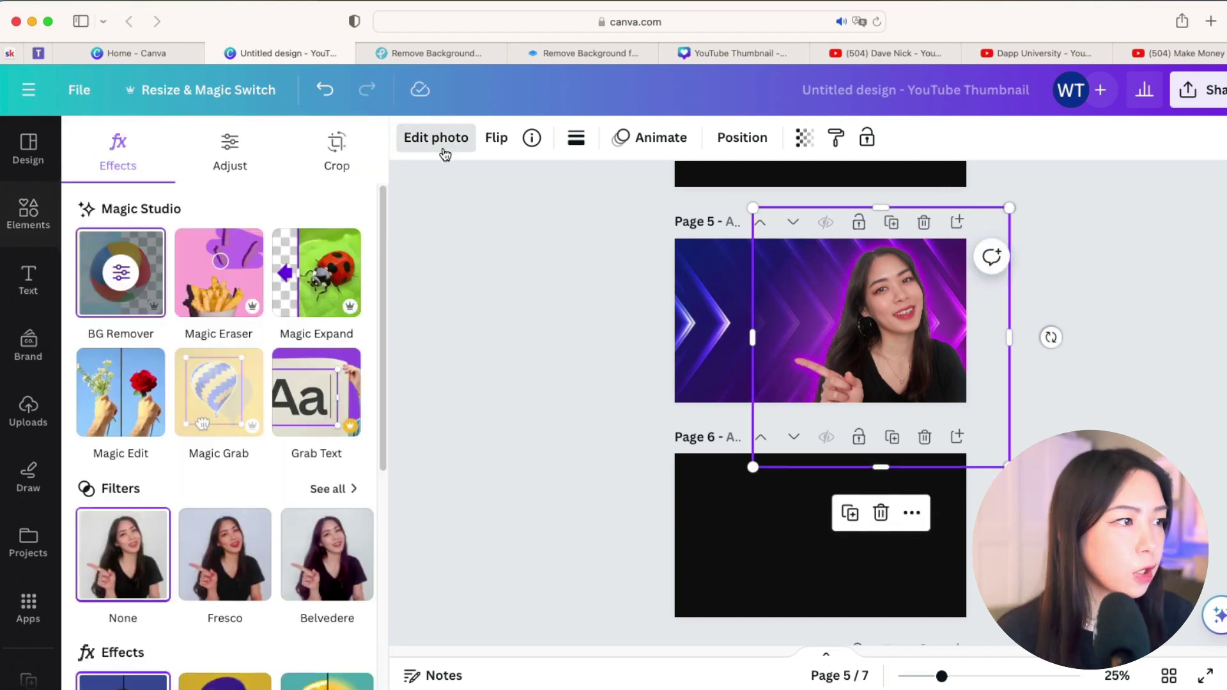
scroll(124, 447, down, 5)
click(123, 460)
scroll(192, 421, down, 1)
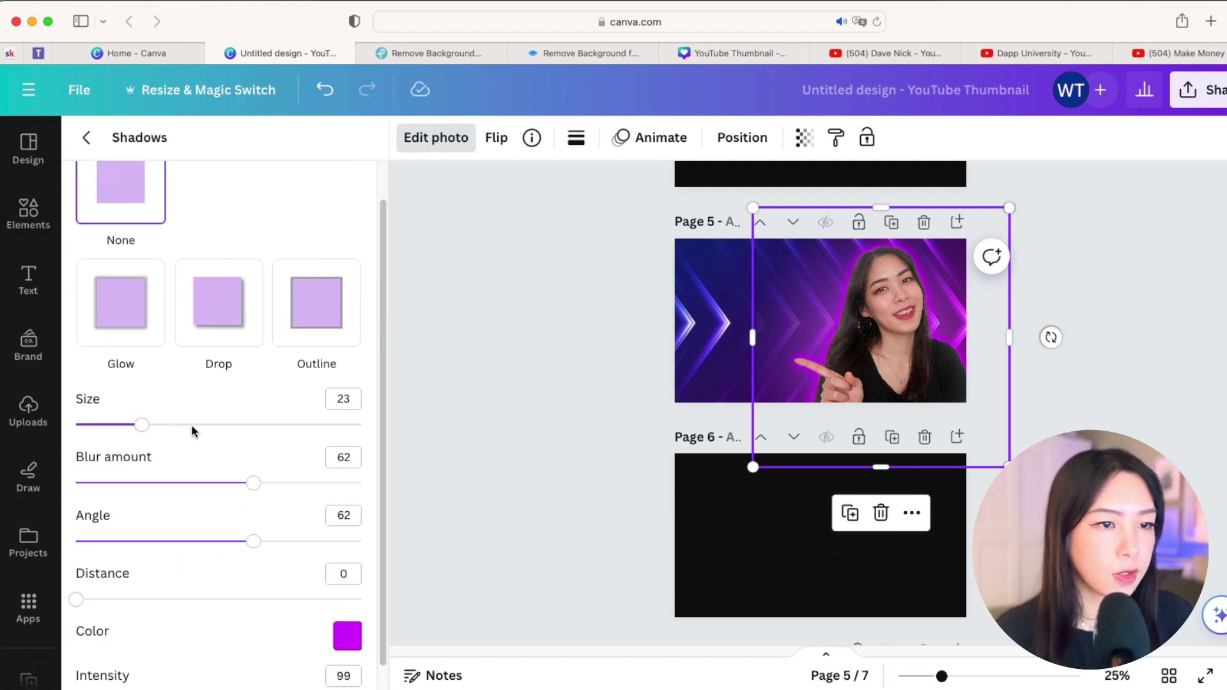
drag(141, 429, 109, 427)
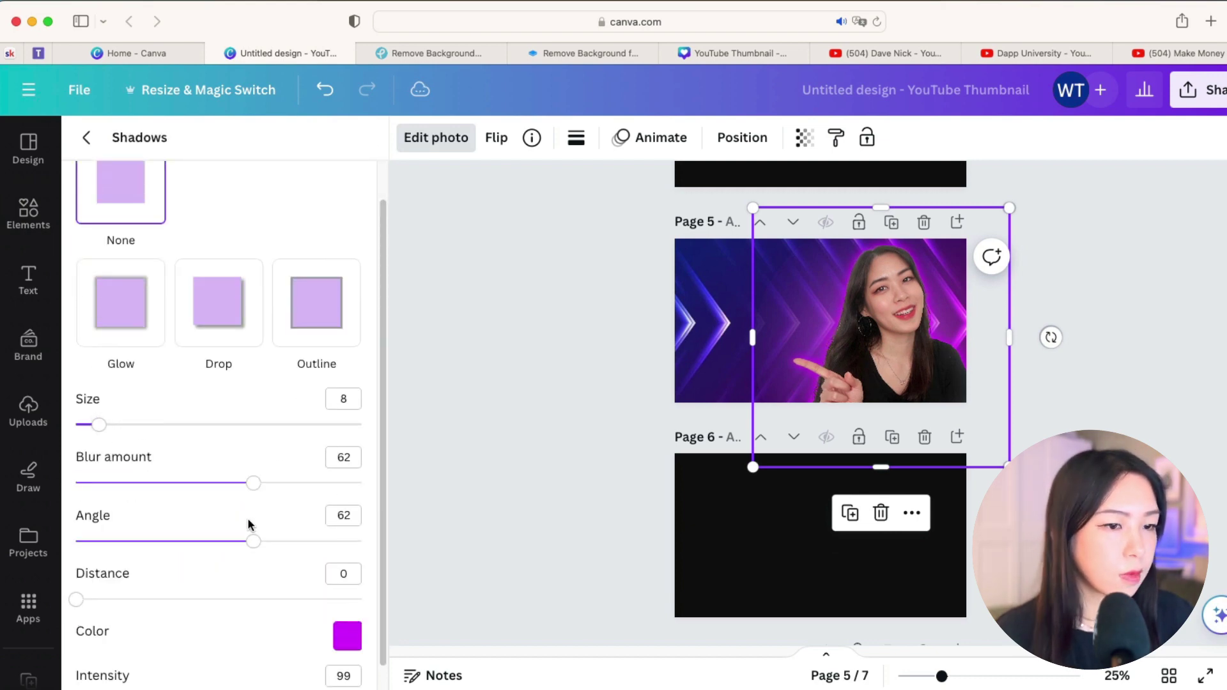
scroll(280, 609, down, 1)
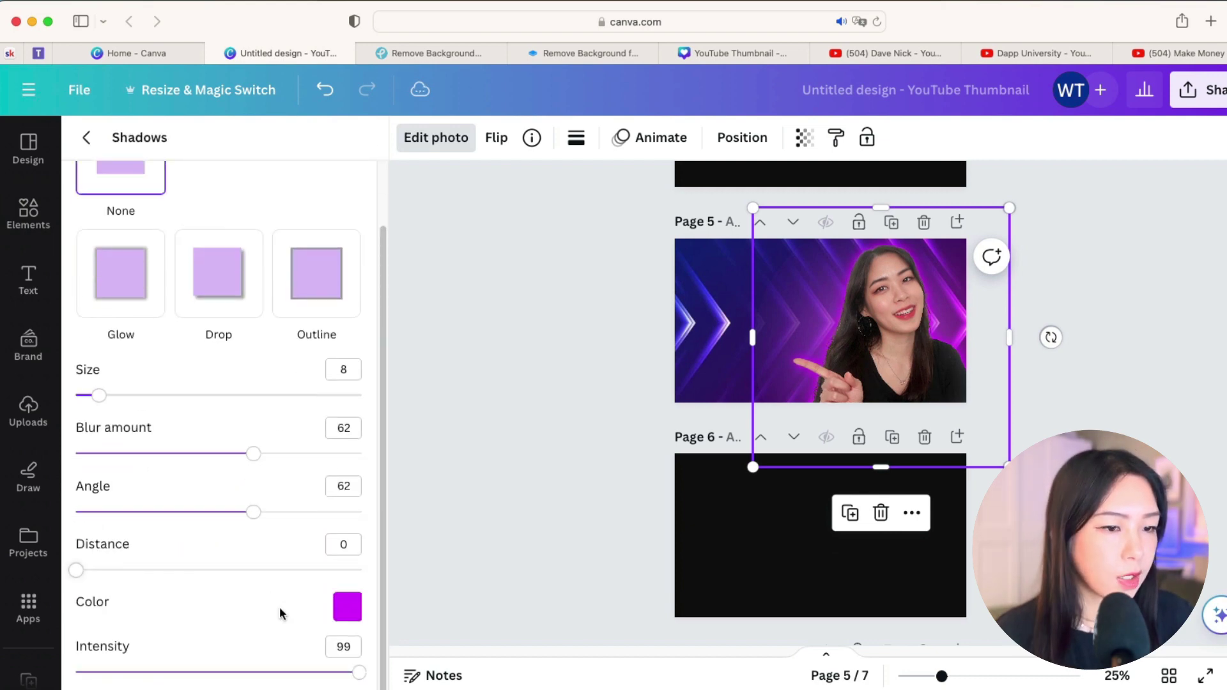
click(348, 608)
drag(553, 431, 481, 342)
click(1144, 339)
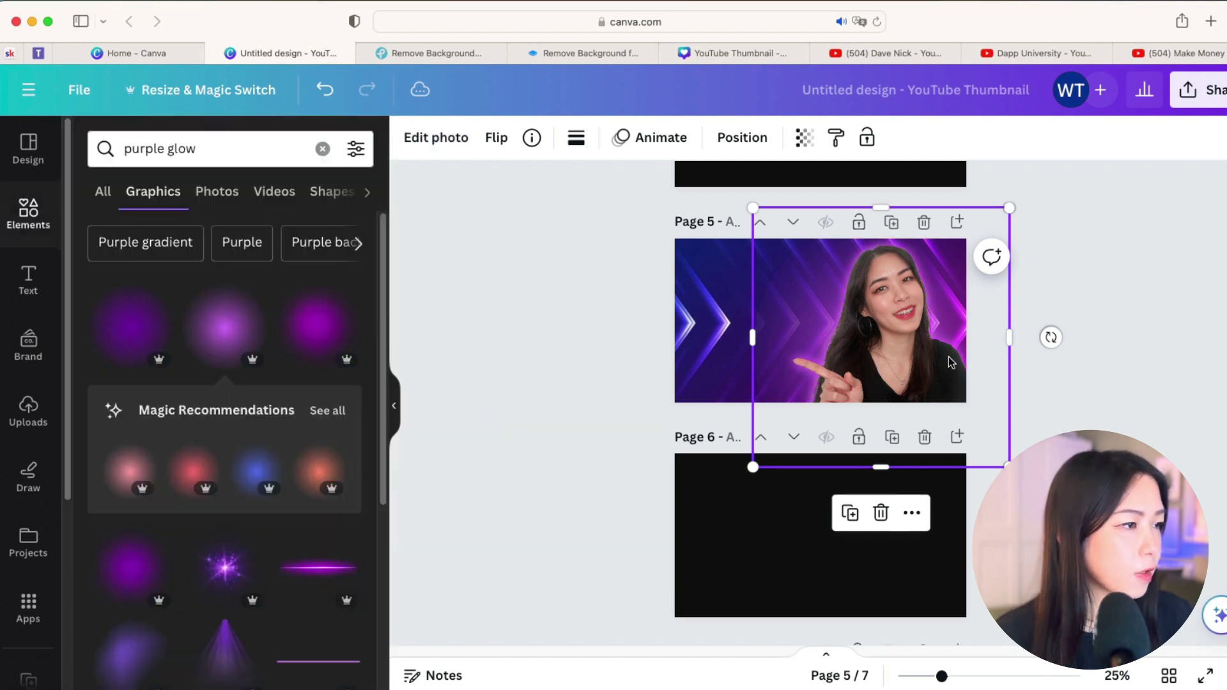
scroll(996, 355, down, 2)
click(875, 471)
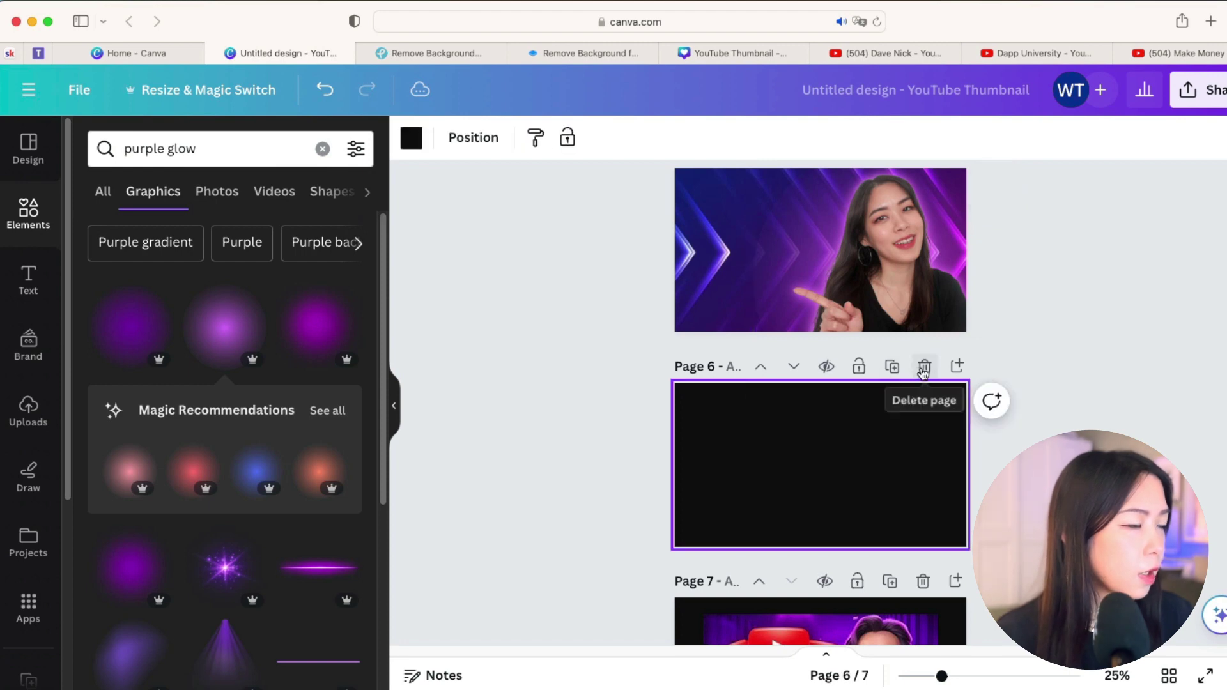
click(922, 366)
click(911, 258)
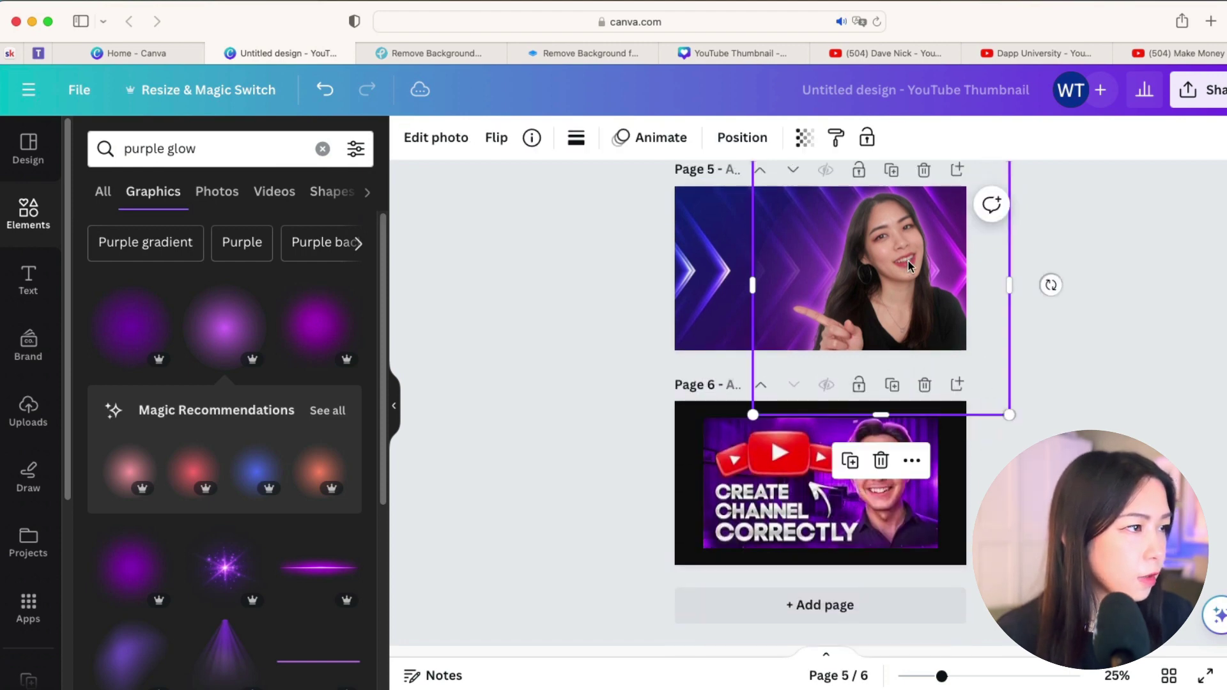
click(869, 455)
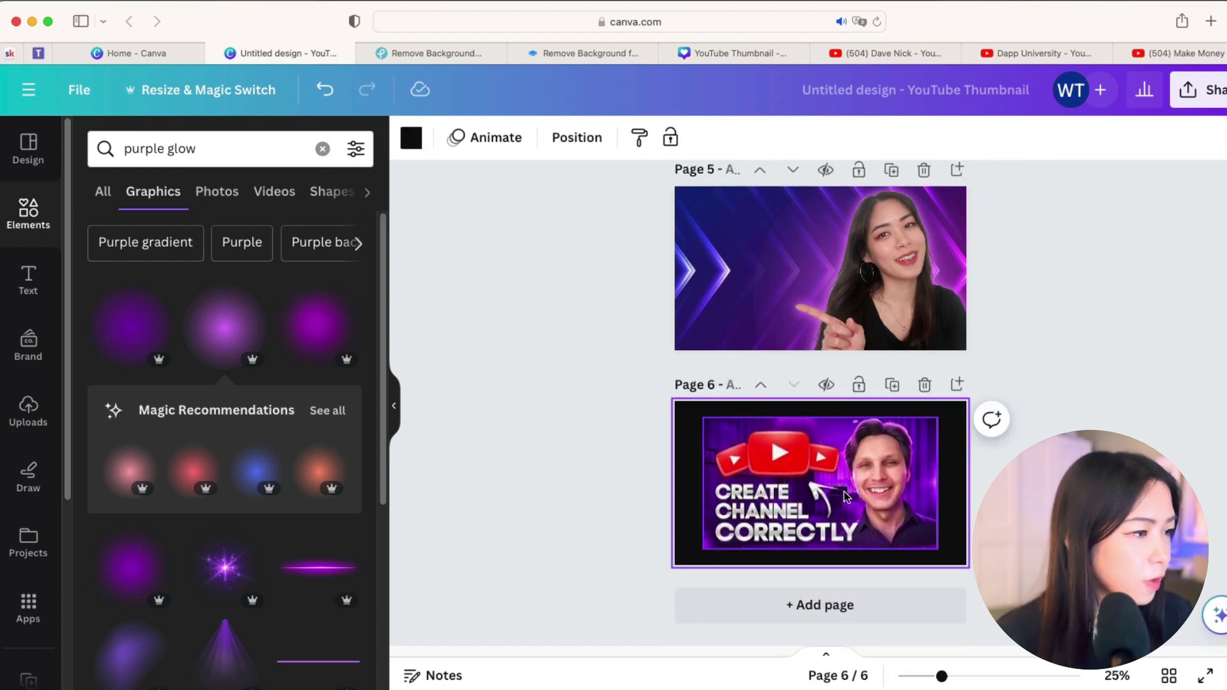
click(909, 317)
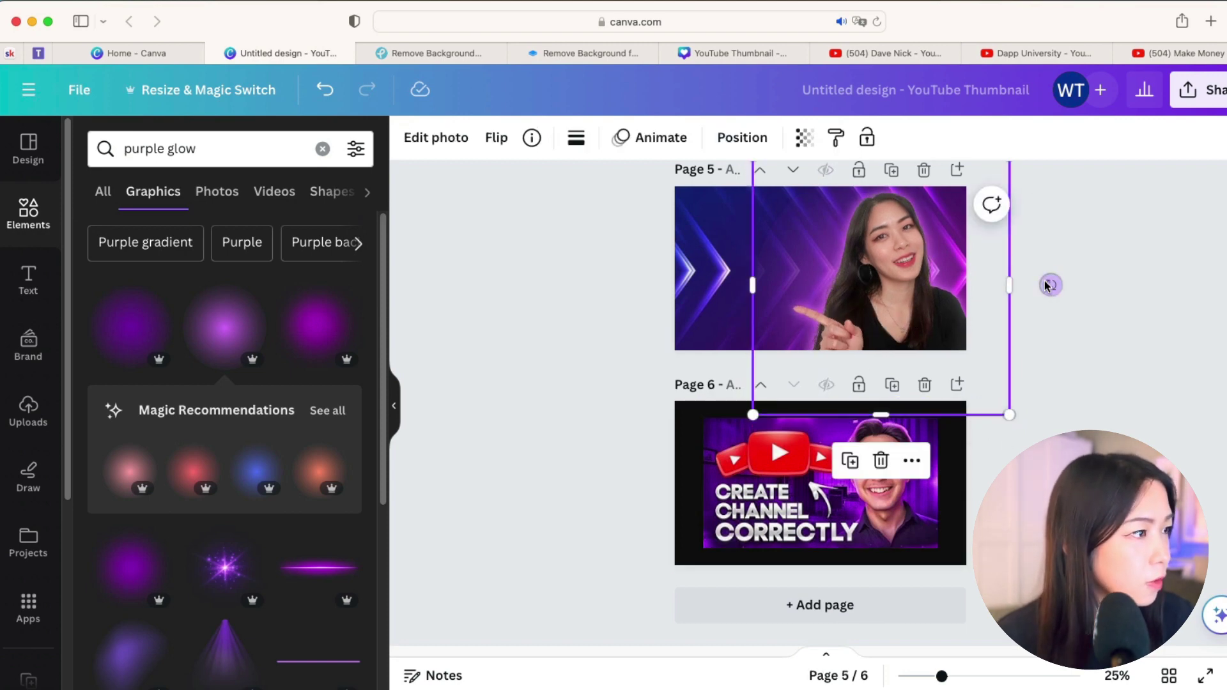
drag(1050, 285, 1016, 270)
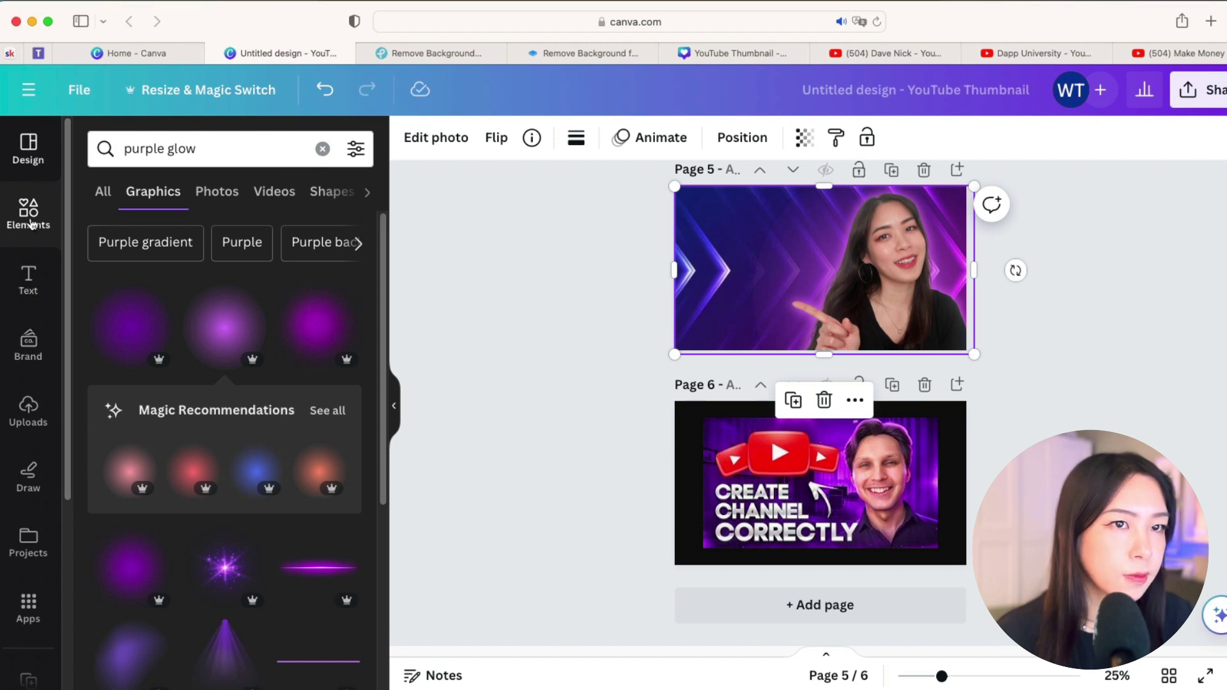
click(144, 160)
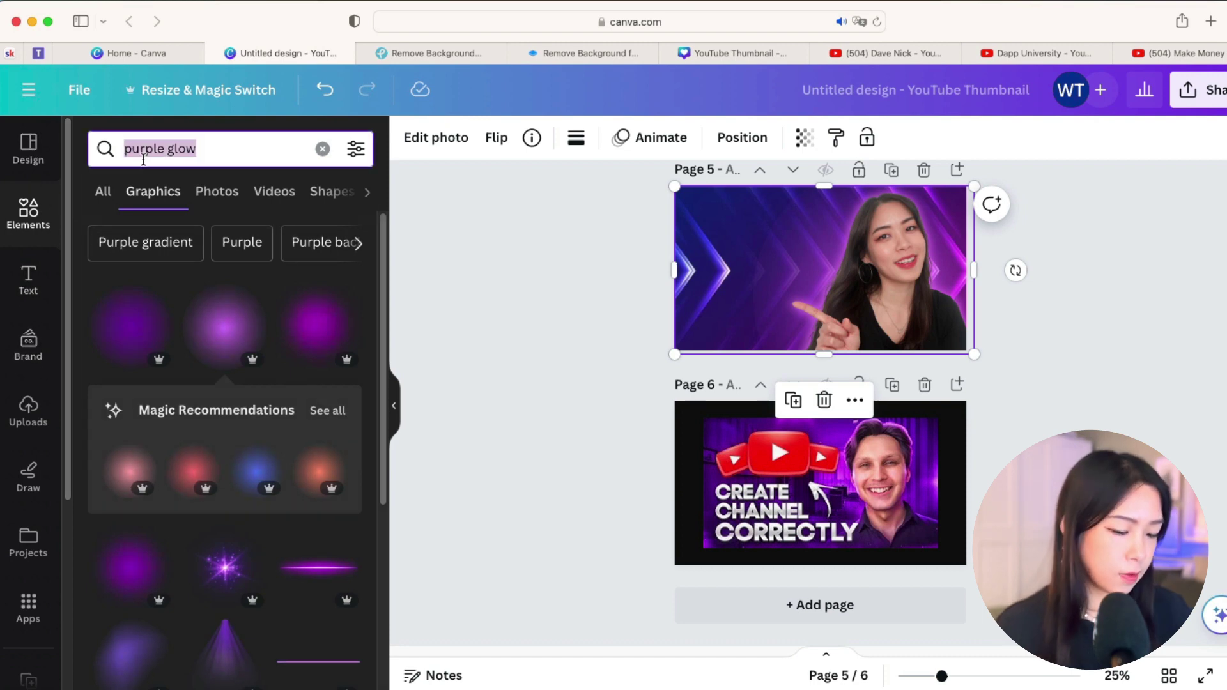
Step: Search graphics for 'youtube' and add a red and a purple play button to page 5
text(youtube)
key(Return)
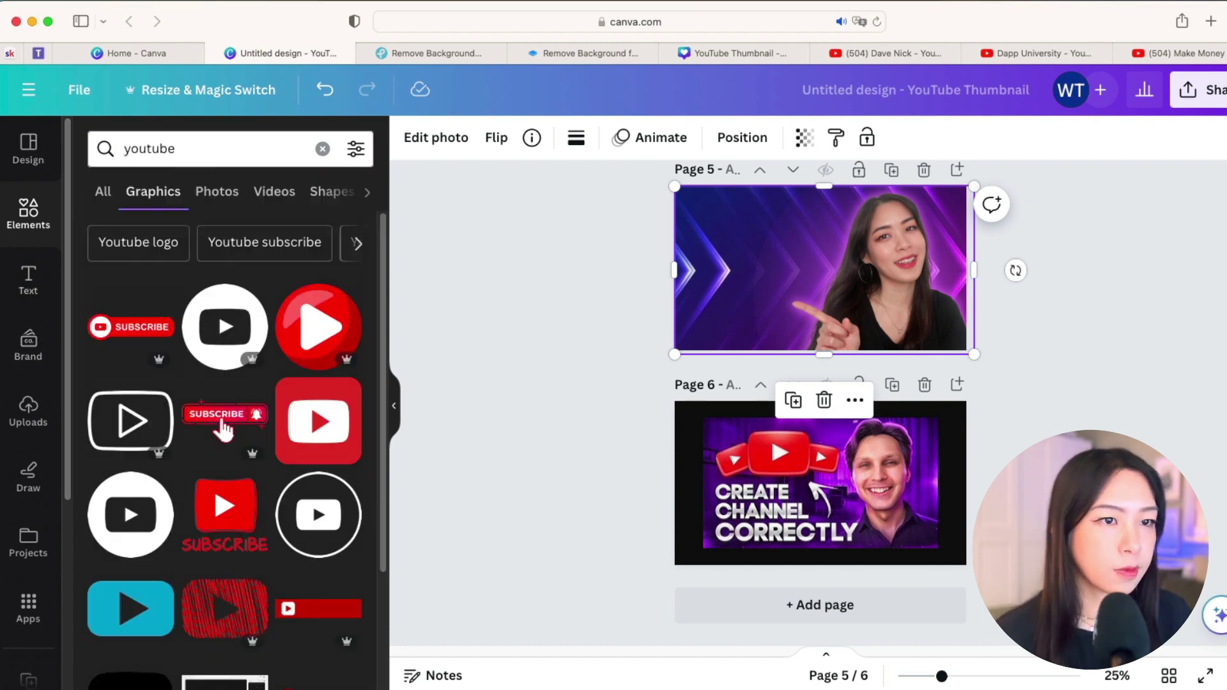
scroll(223, 430, down, 6)
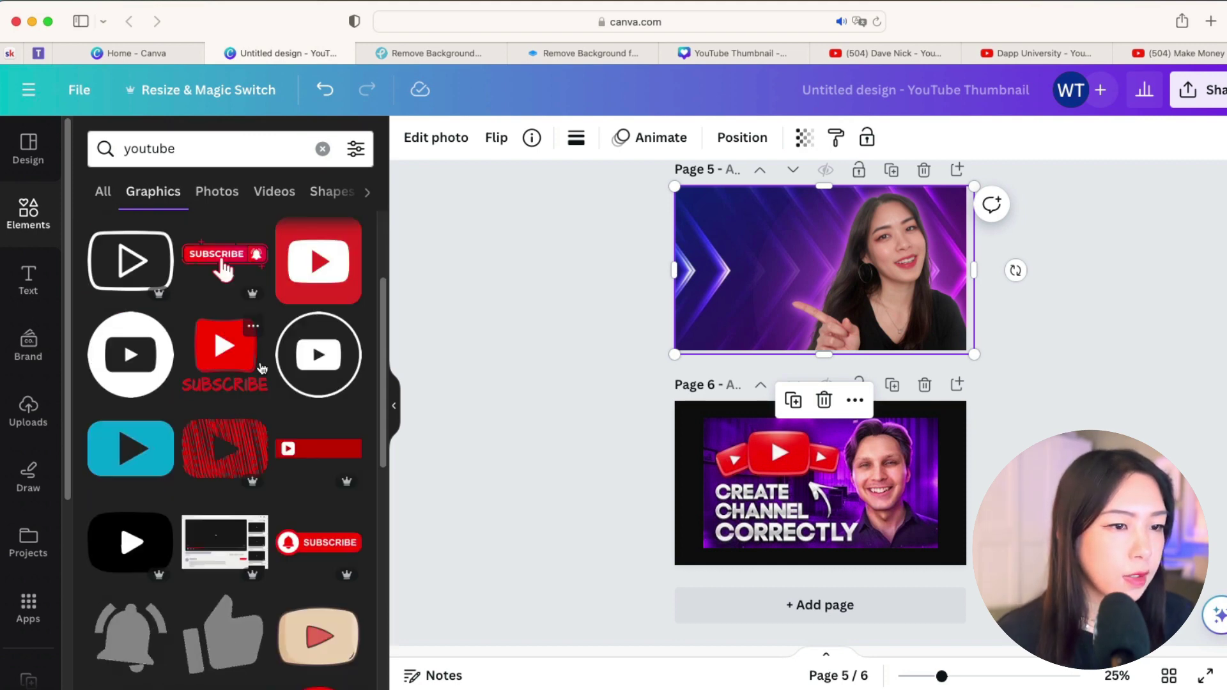
scroll(269, 373, down, 5)
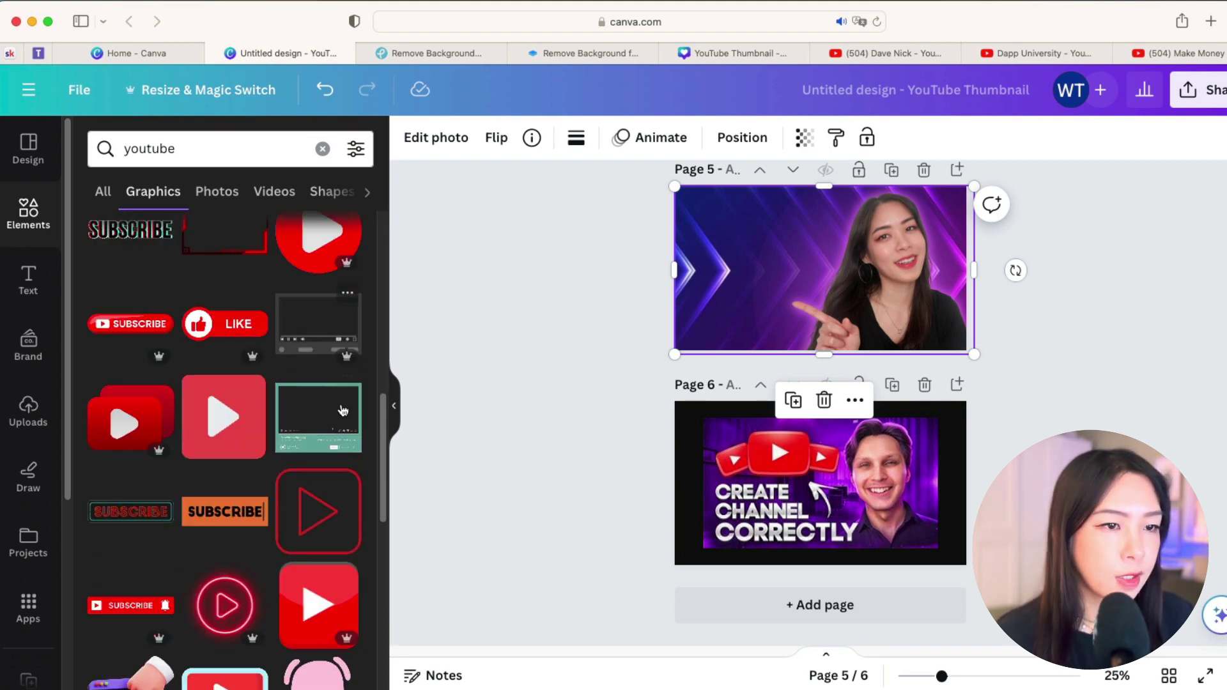
scroll(313, 371, down, 5)
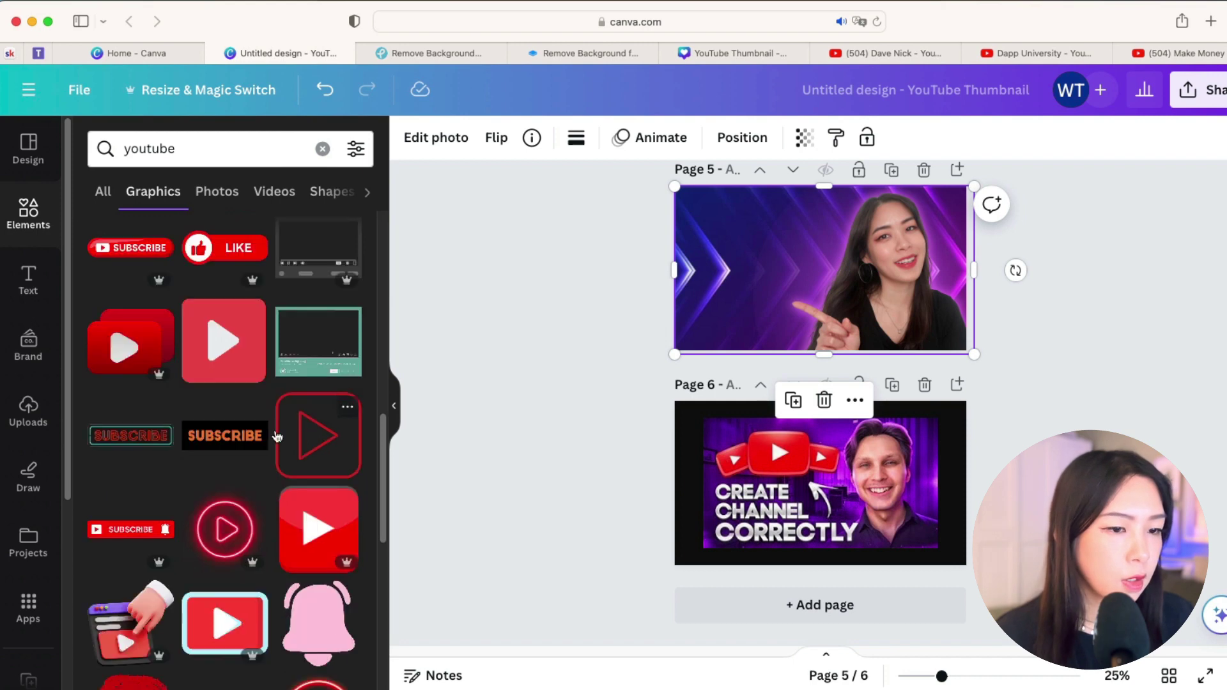
click(351, 325)
scroll(314, 384, up, 5)
click(315, 413)
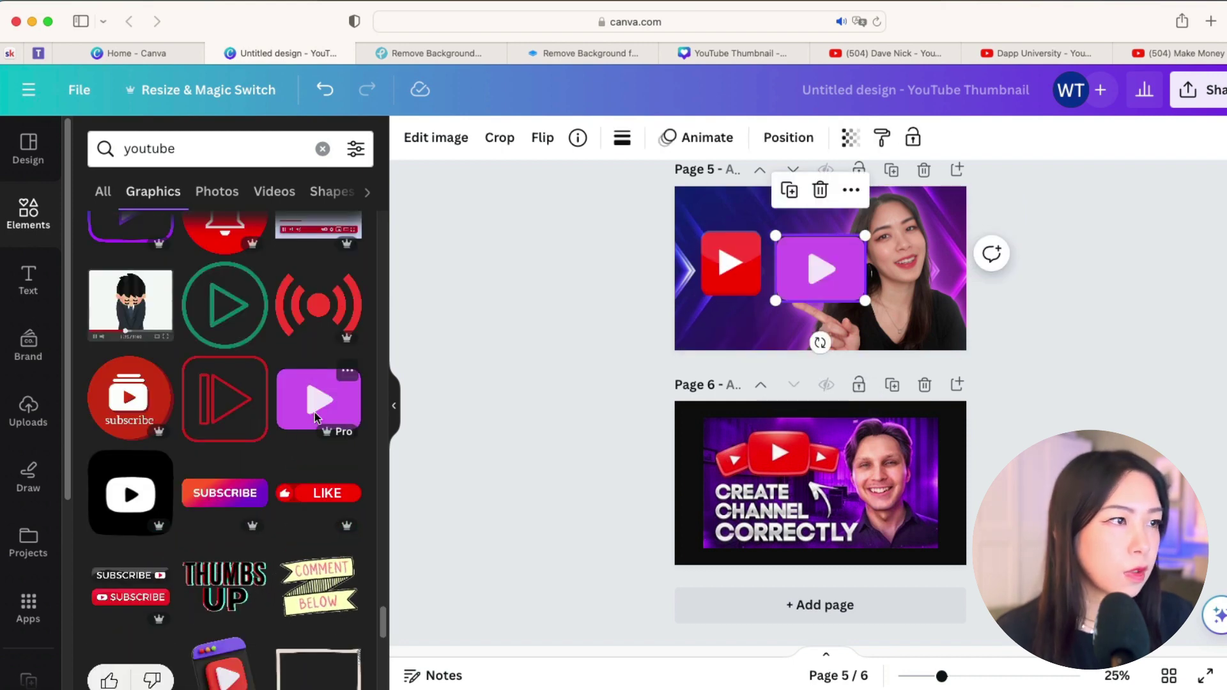
Step: Move the purple play button beside the red one and recolour it bright red
drag(837, 267, 753, 301)
click(651, 137)
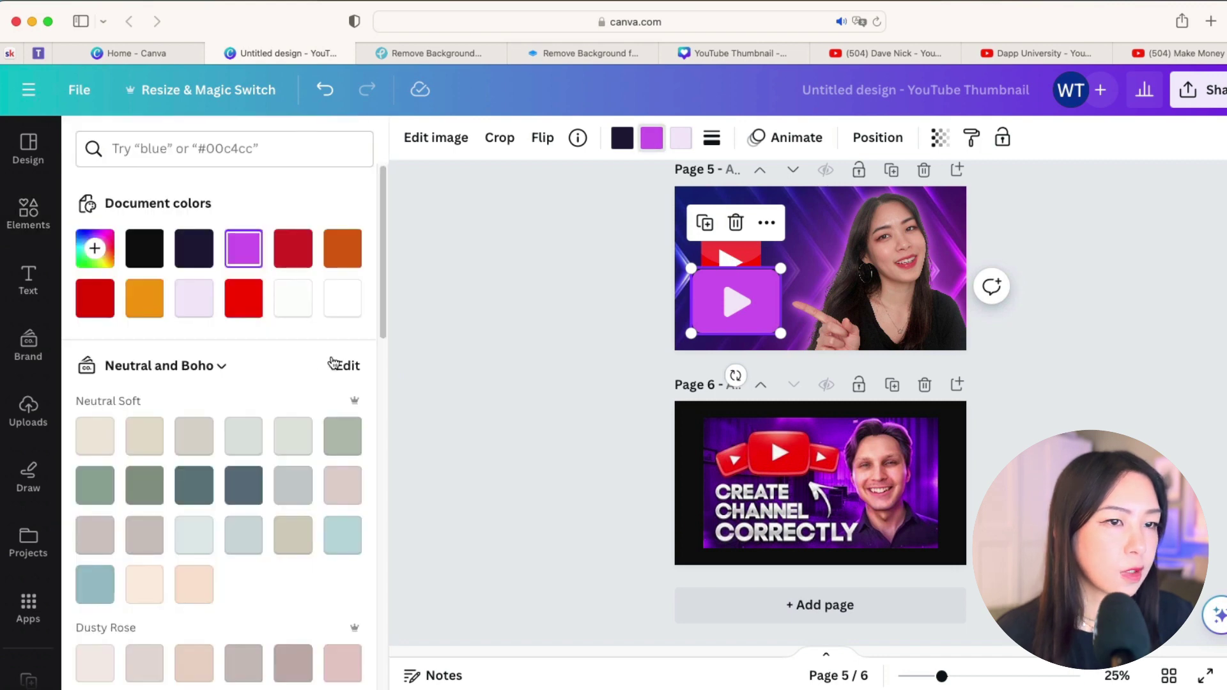
click(293, 271)
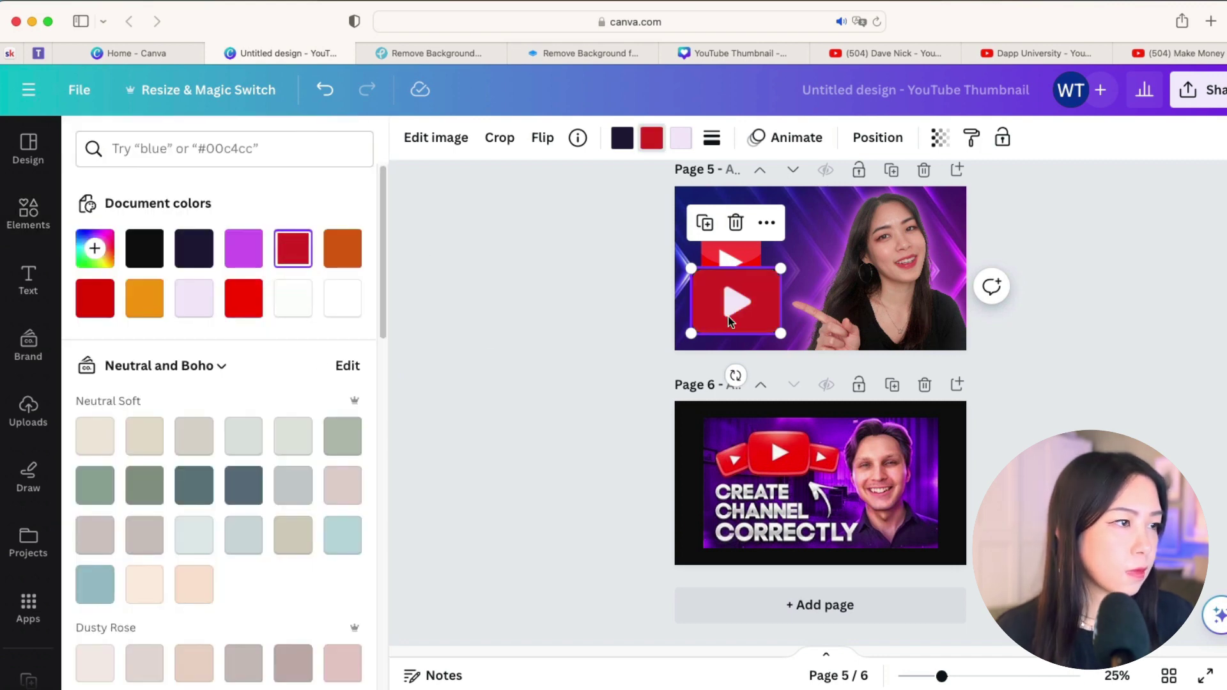
click(244, 298)
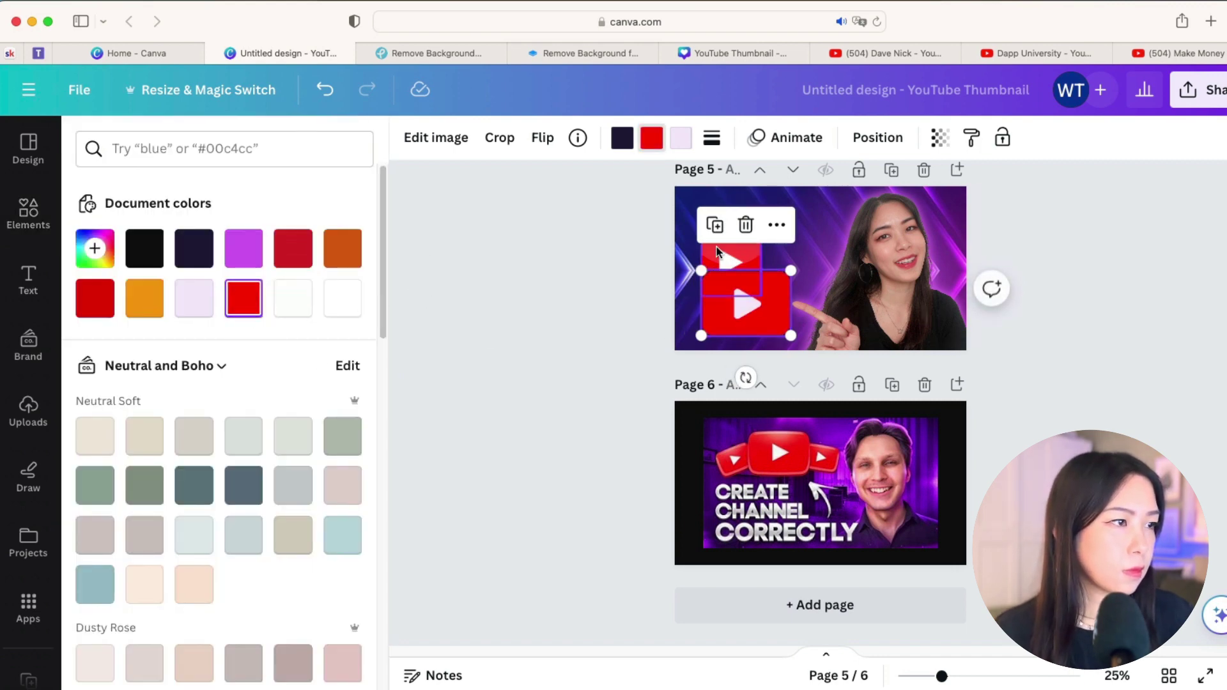
click(823, 289)
Step: Arrange the main red play button with two smaller tilted copies at its upper left
click(745, 305)
drag(745, 304, 729, 323)
drag(758, 276, 801, 263)
click(702, 262)
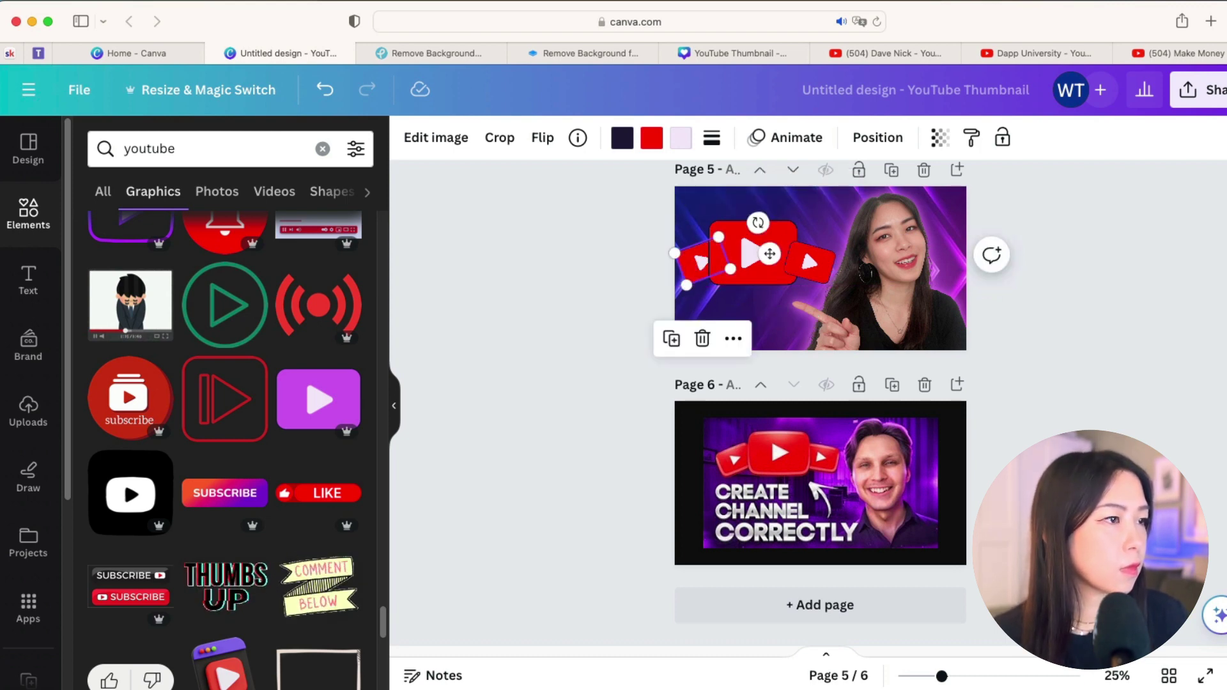
click(792, 264)
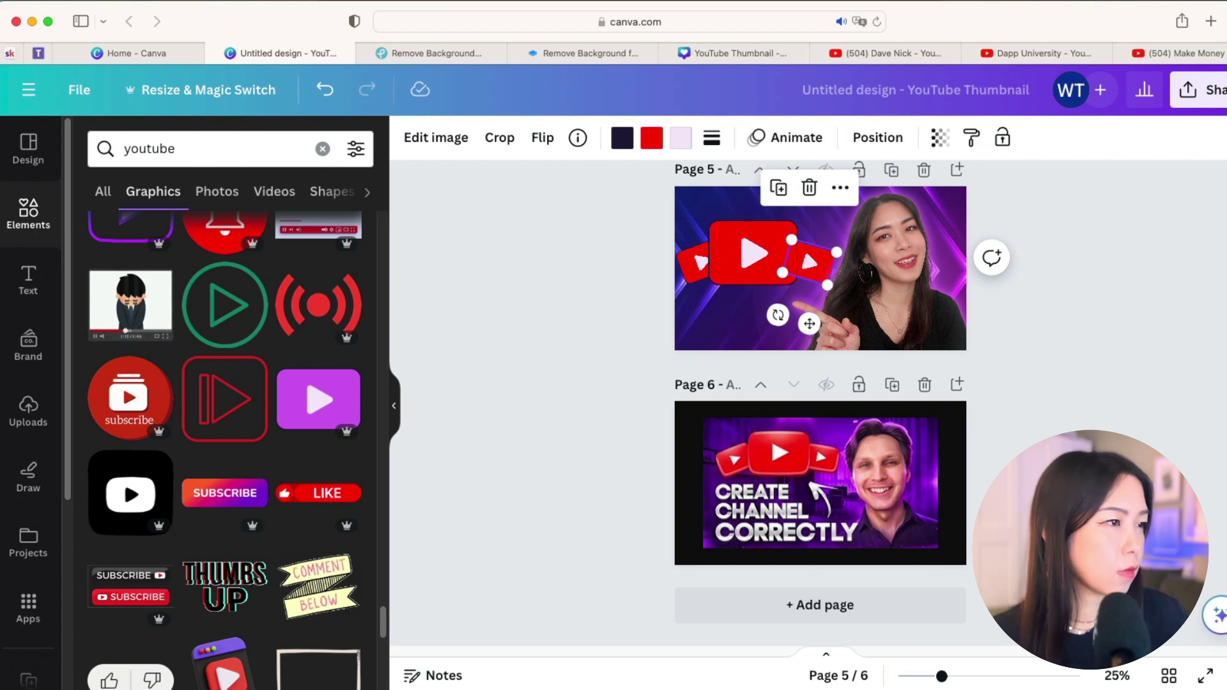
click(1011, 360)
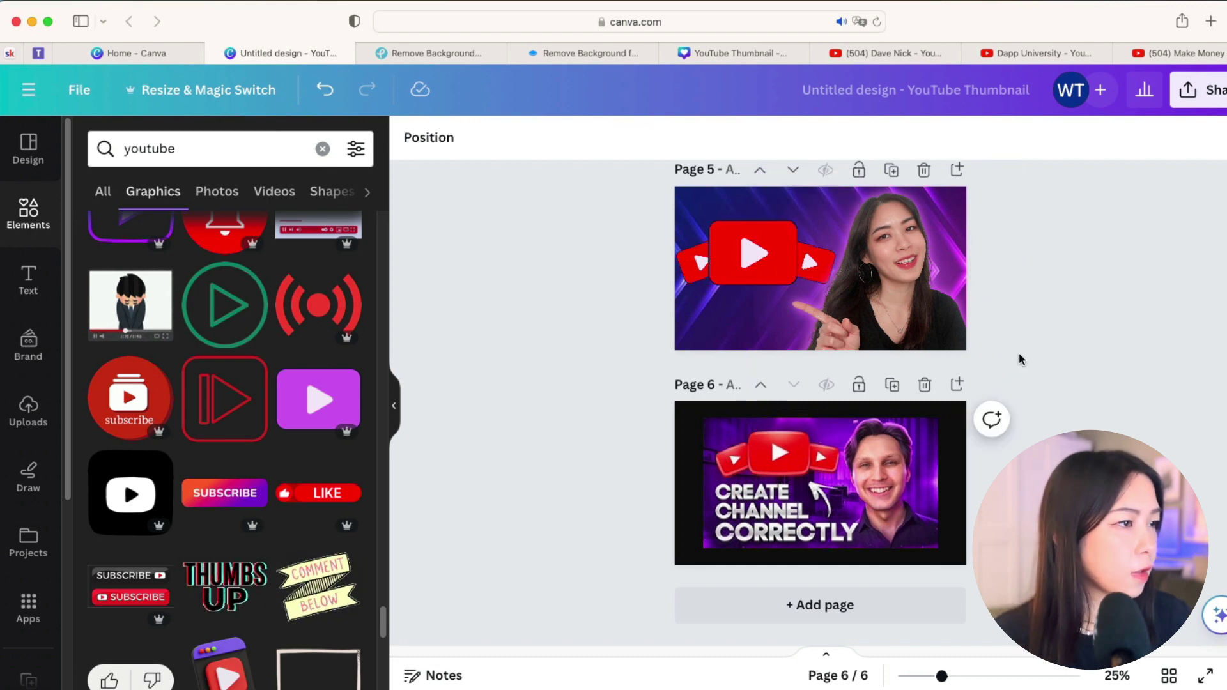
Step: Group the red play-button logos and nudge them into place on page 5
drag(649, 272, 807, 263)
drag(926, 292, 916, 320)
click(1084, 326)
click(909, 305)
click(1056, 367)
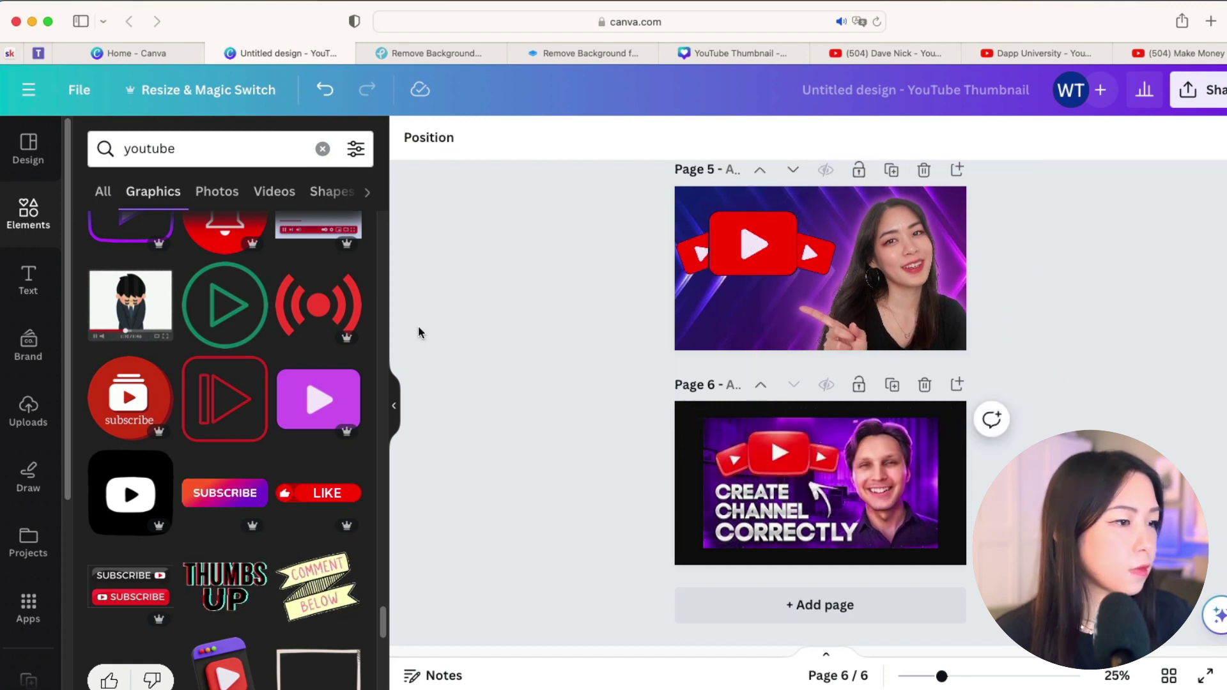
Step: Add a paragraph text box on page 5 reading 'CREATE YOUR YOUTUBE CHANNEL'
click(38, 280)
click(230, 200)
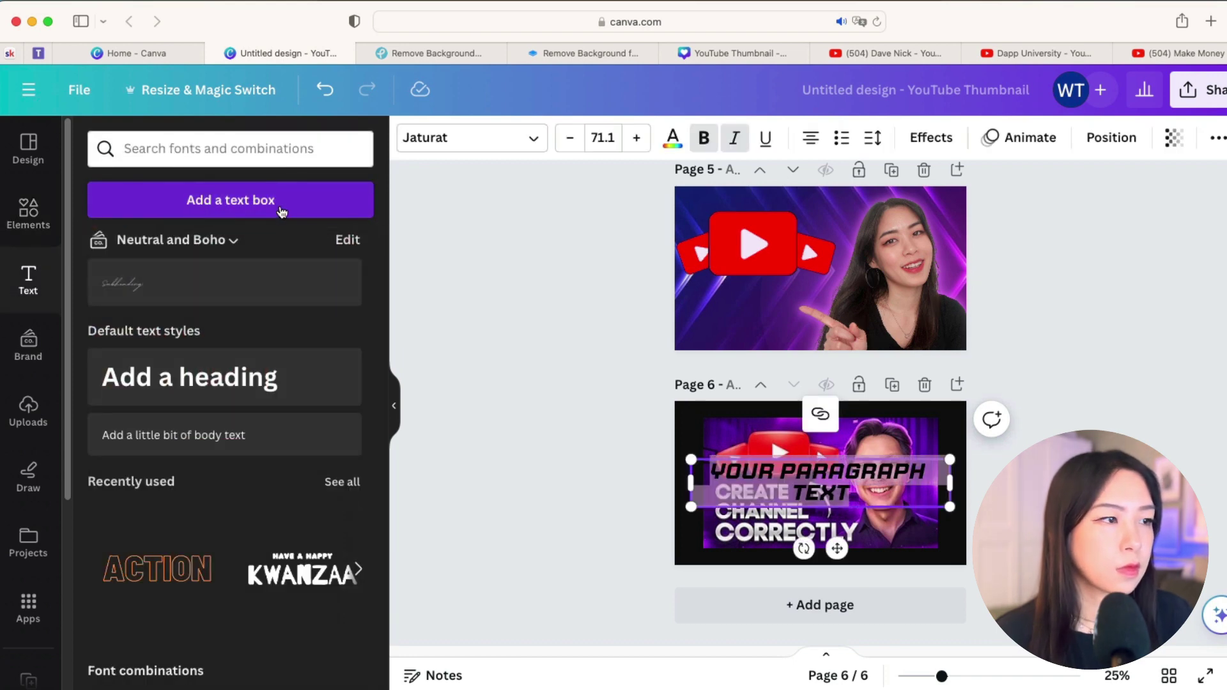
drag(882, 546, 793, 298)
click(850, 489)
double_click(793, 298)
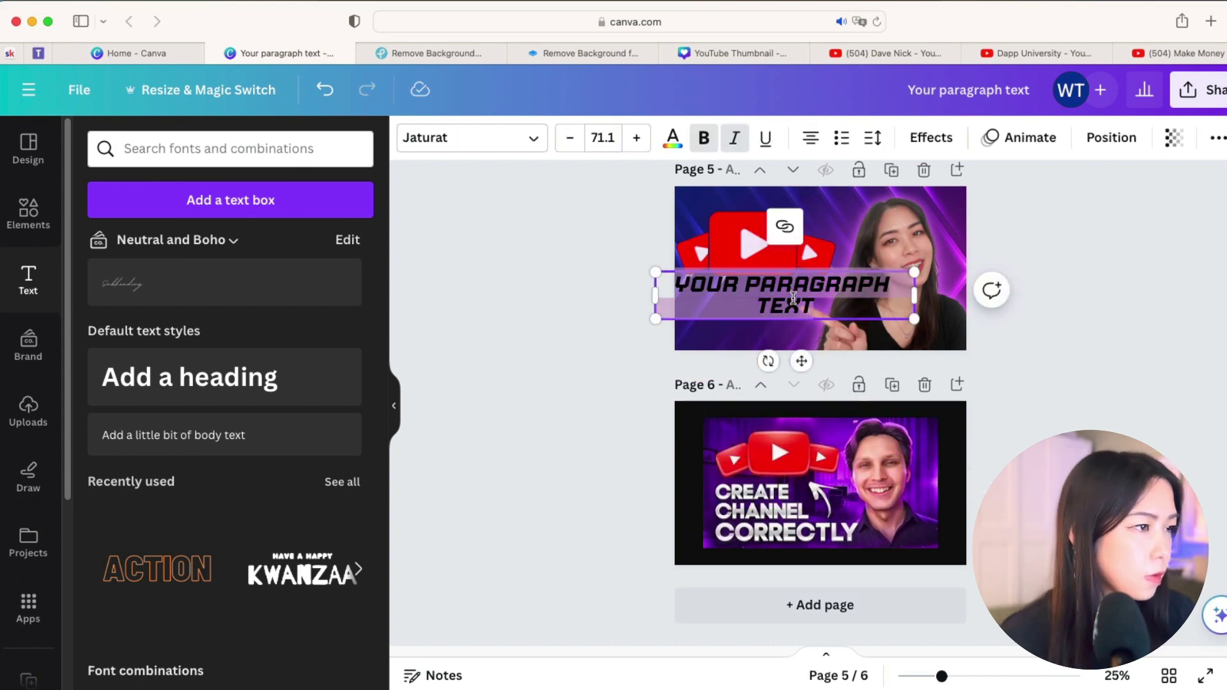
text(CRE)
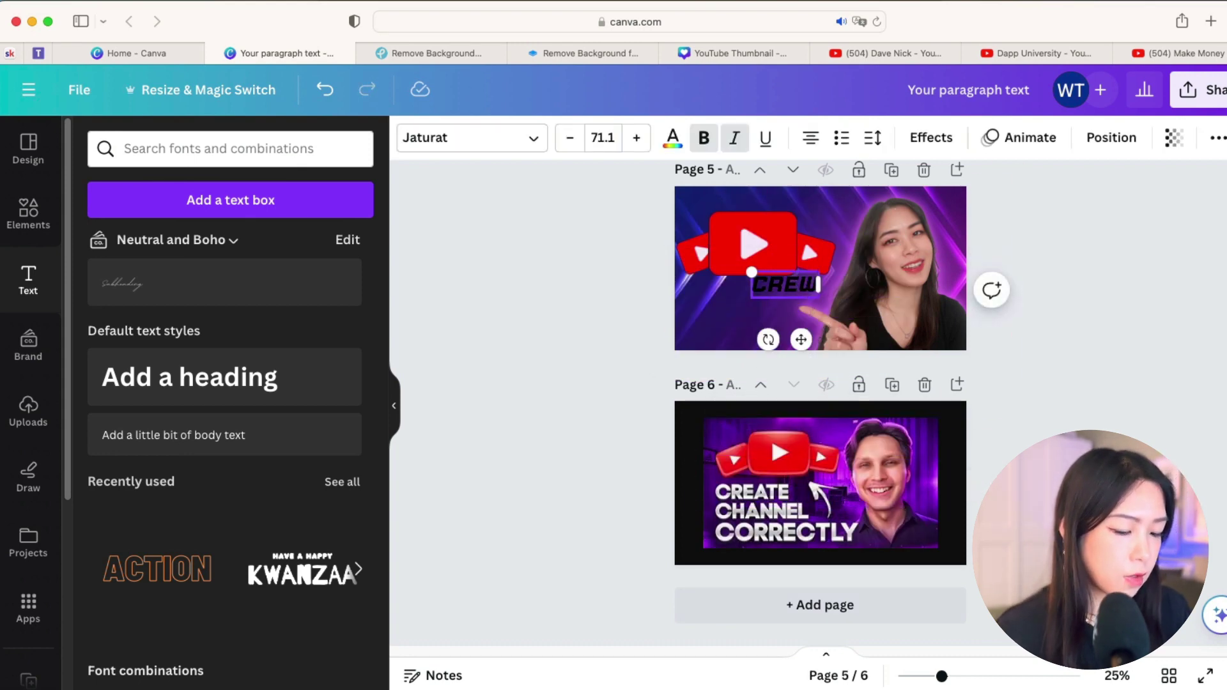
text(ATE YOUR YOUTUBE CHANNEL)
Step: Make the whole headline text white
triple_click(793, 298)
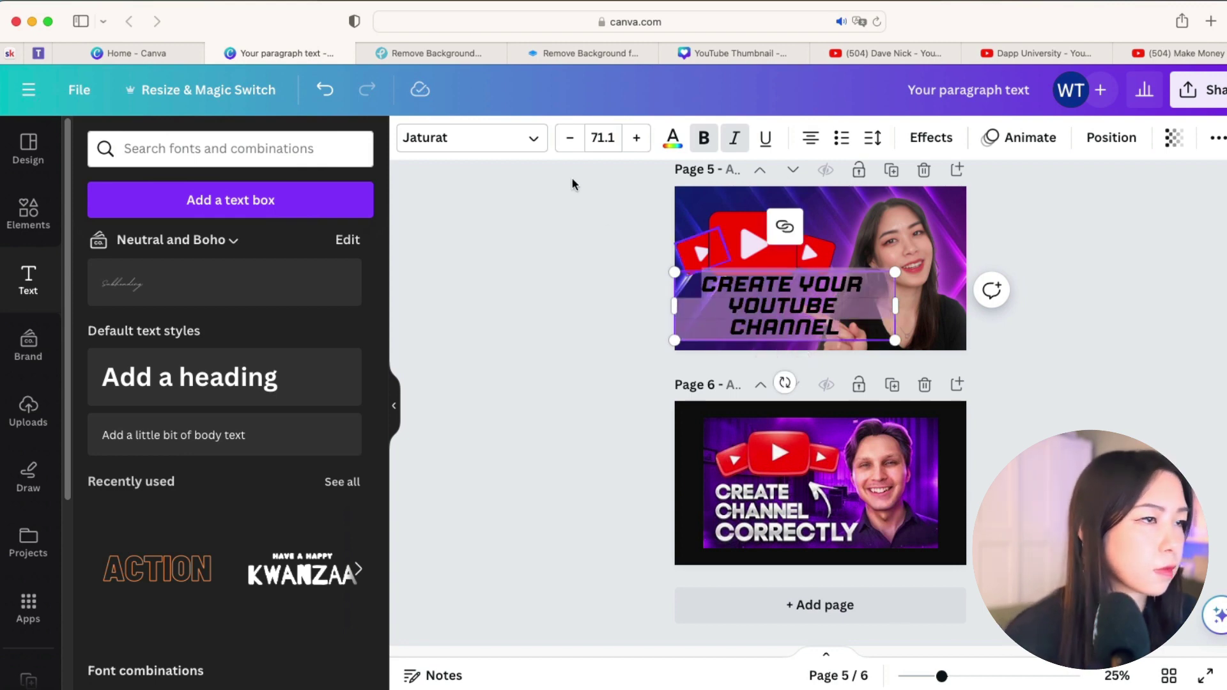
click(671, 138)
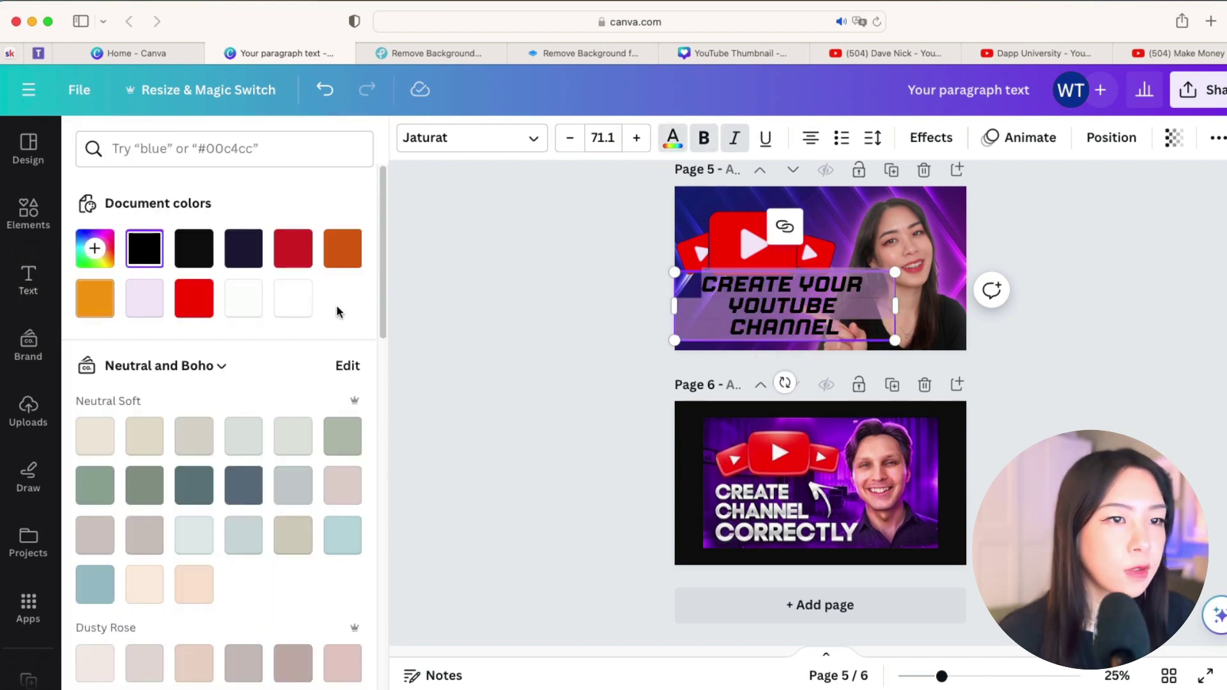
click(307, 299)
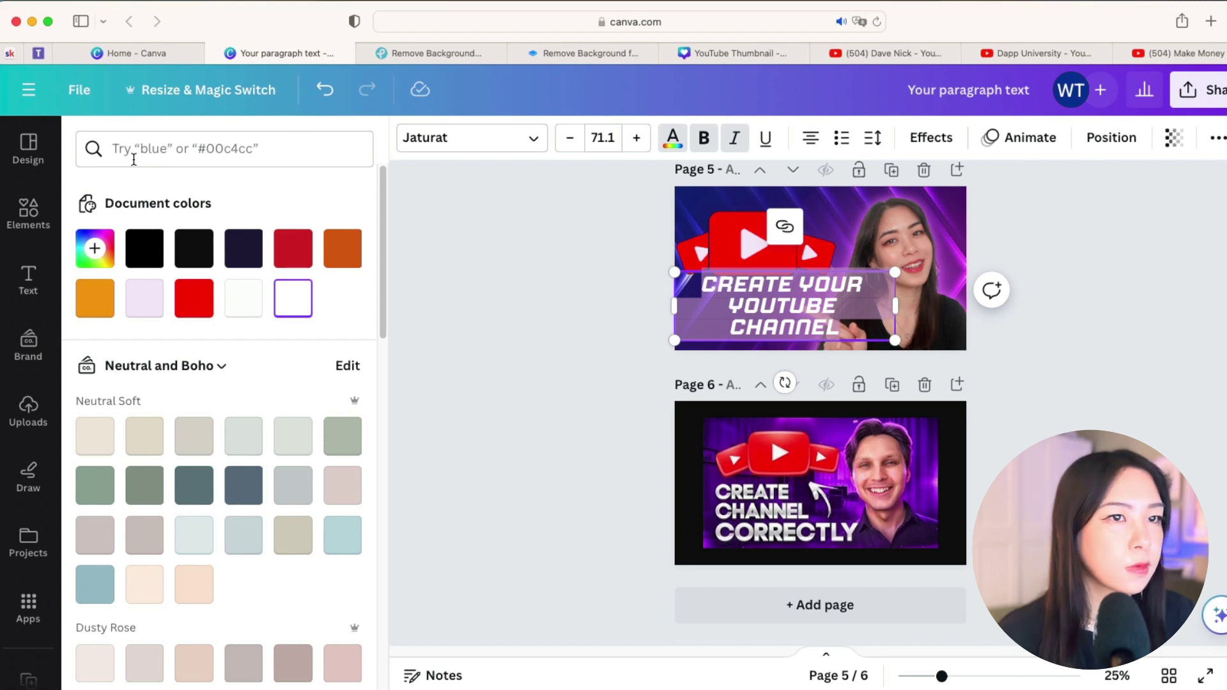
click(488, 151)
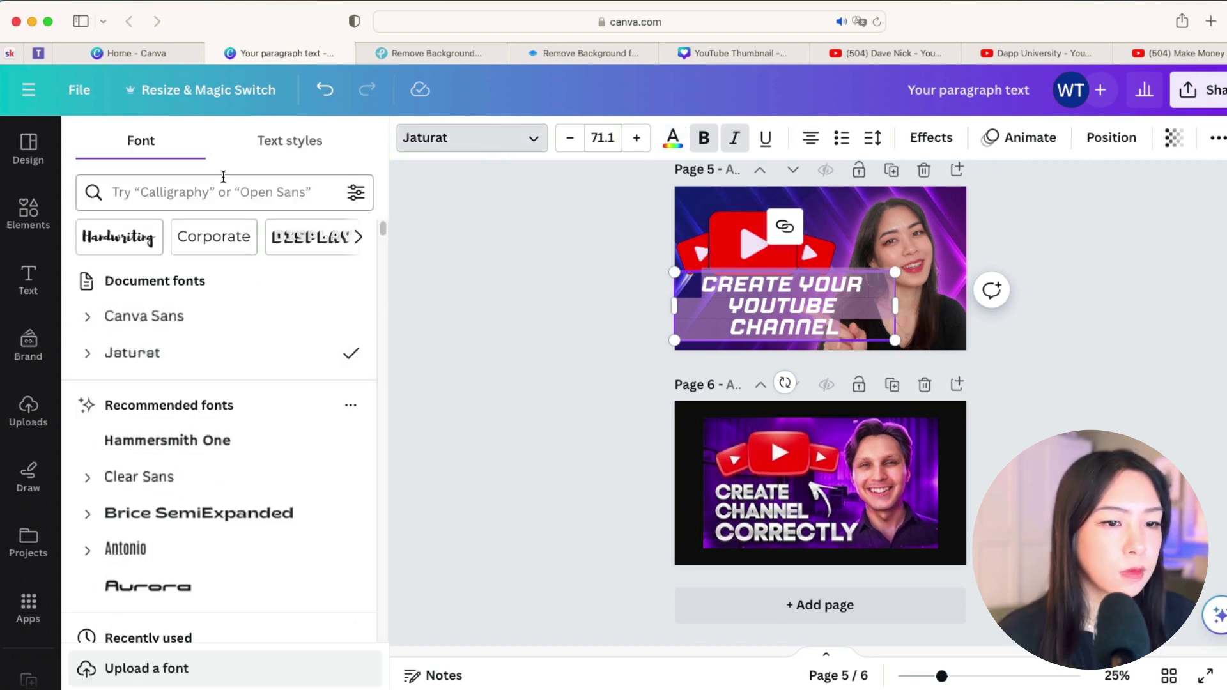
Step: Set the headline font to Canva Sans and turn off italics
click(207, 192)
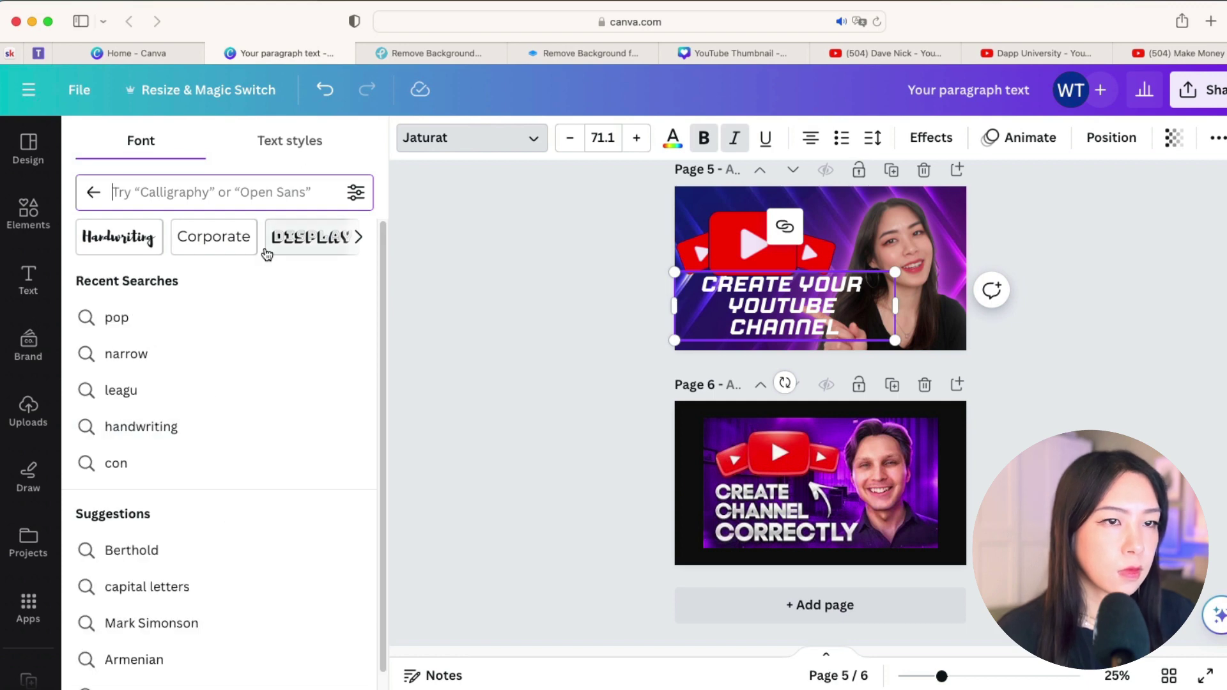
text(san)
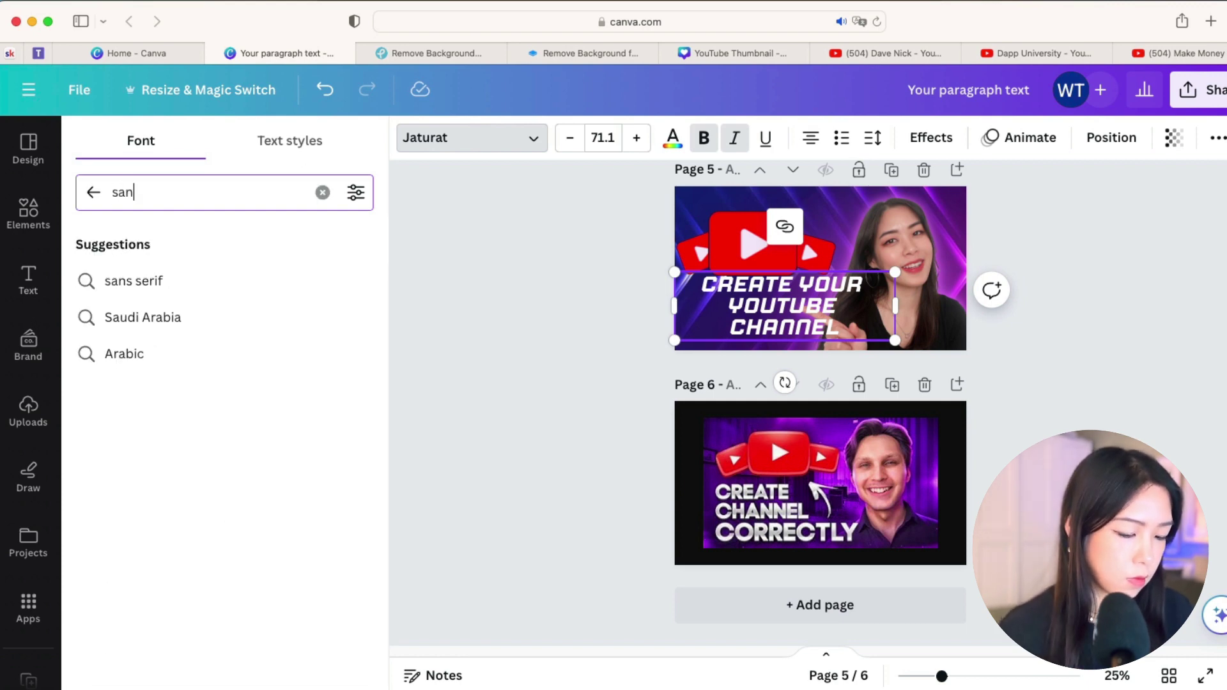
text(s serif)
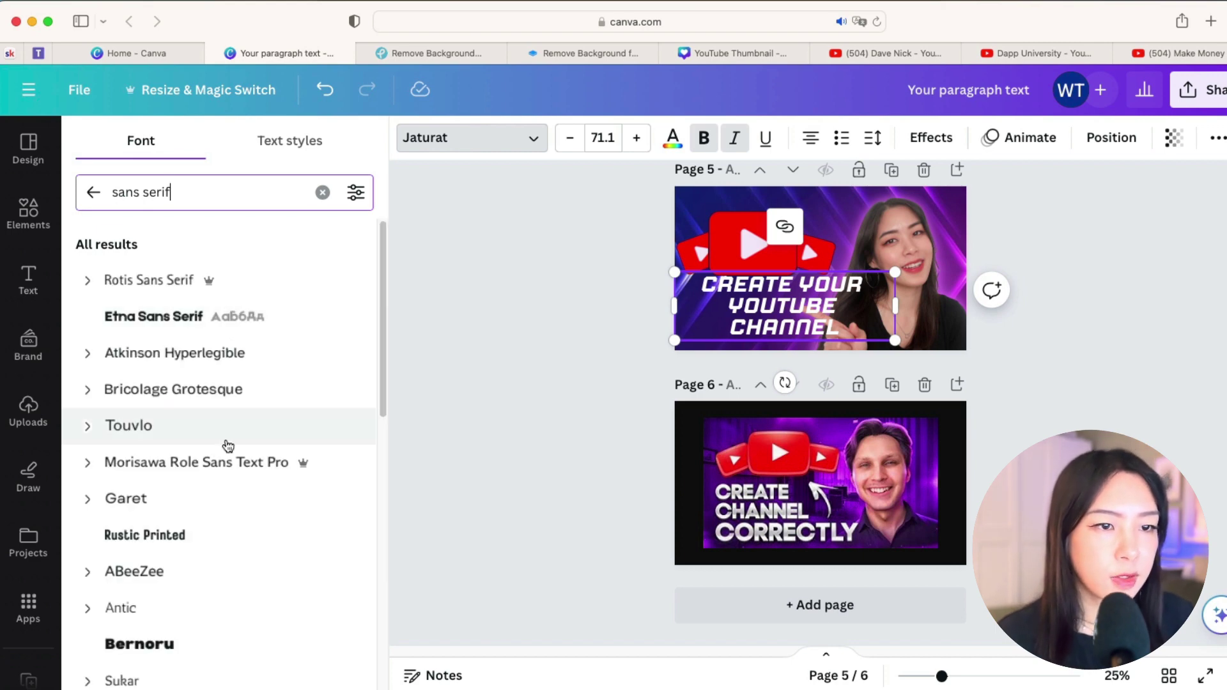
click(205, 355)
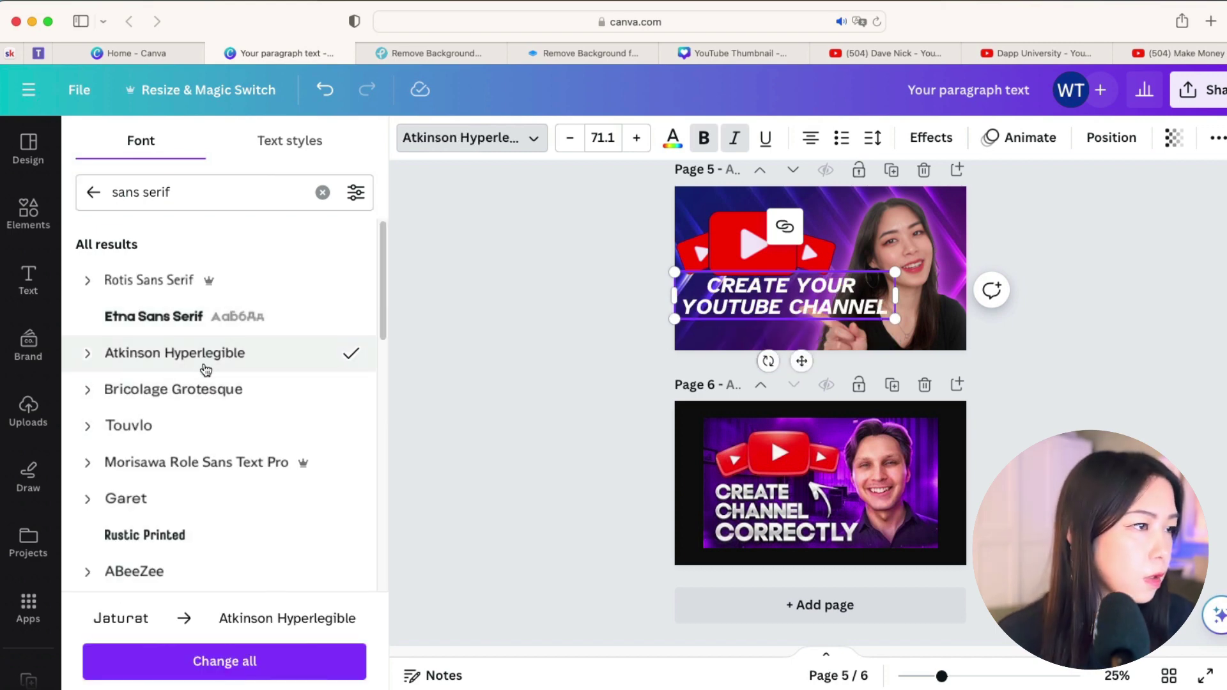
scroll(203, 493, down, 1)
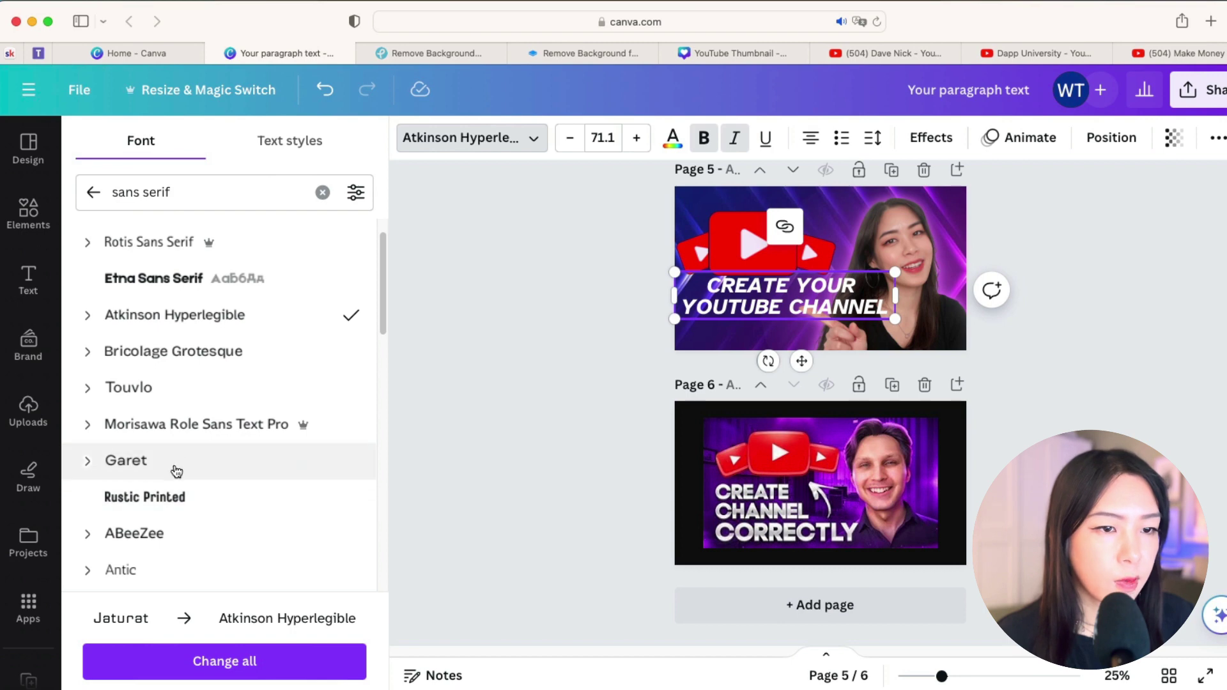
scroll(182, 492, down, 5)
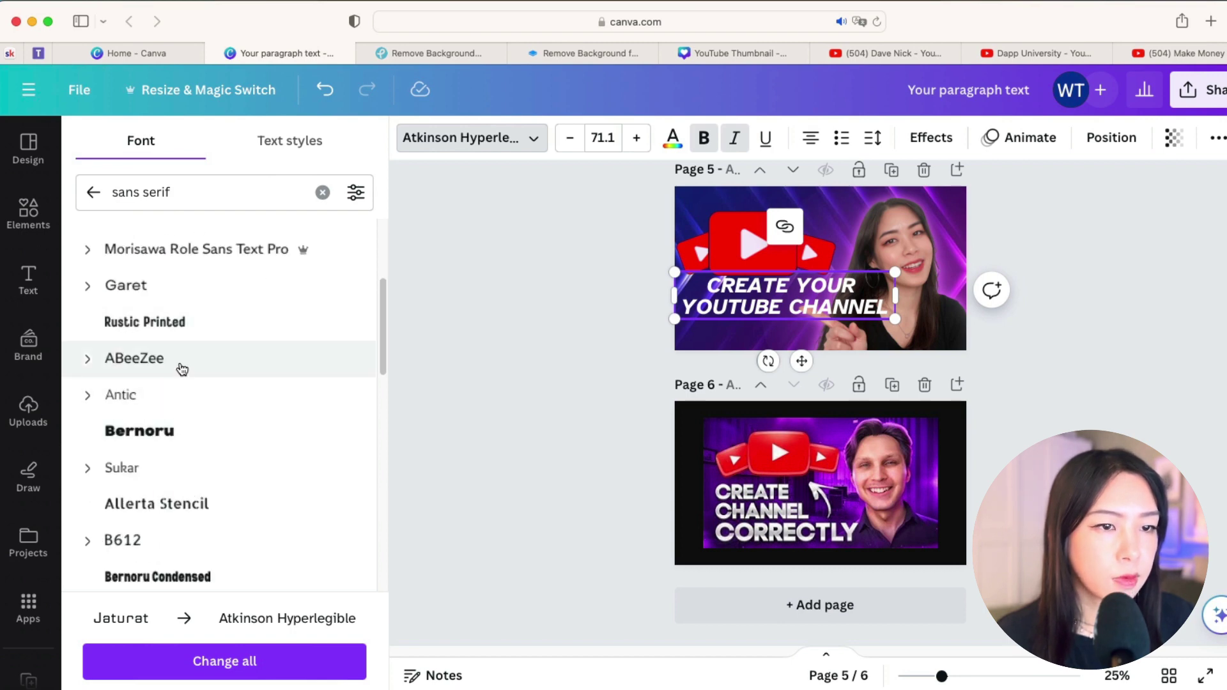
scroll(187, 393, down, 10)
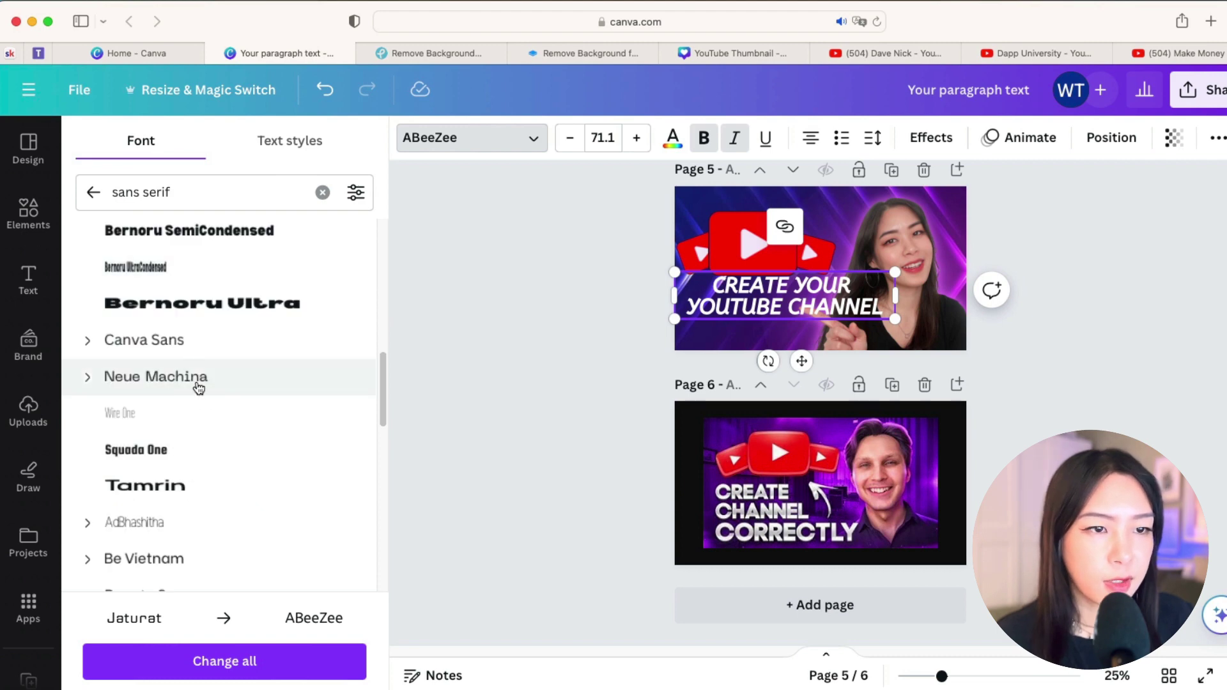
click(208, 341)
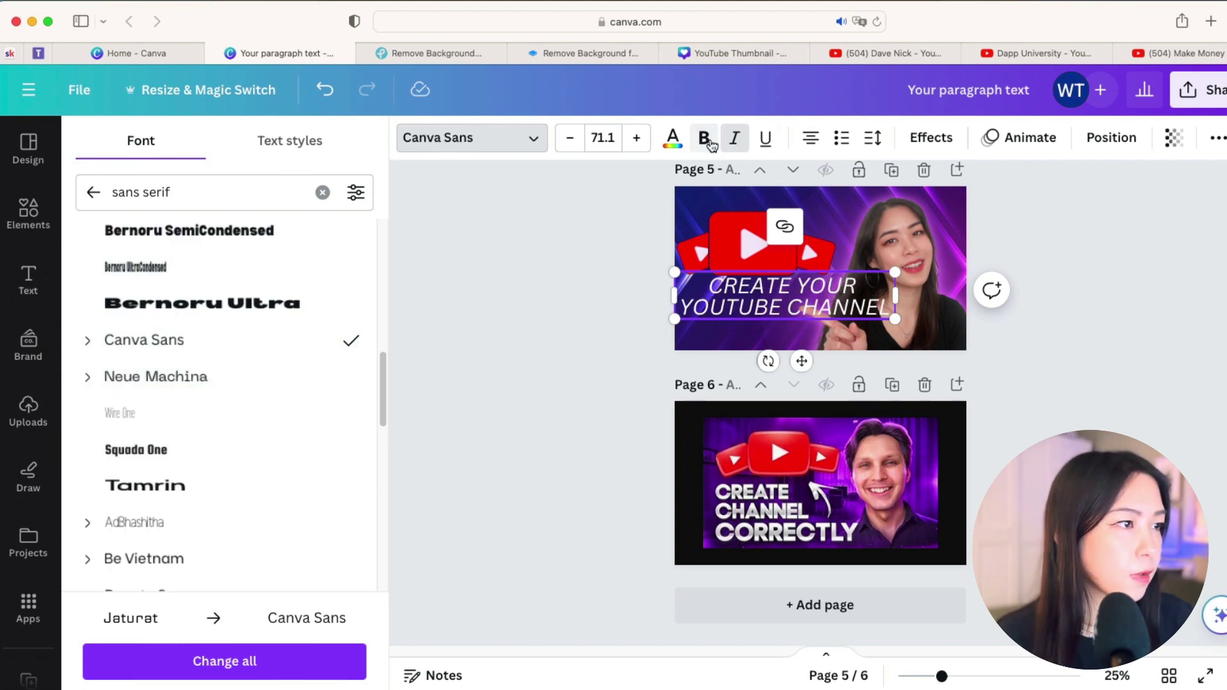
click(735, 138)
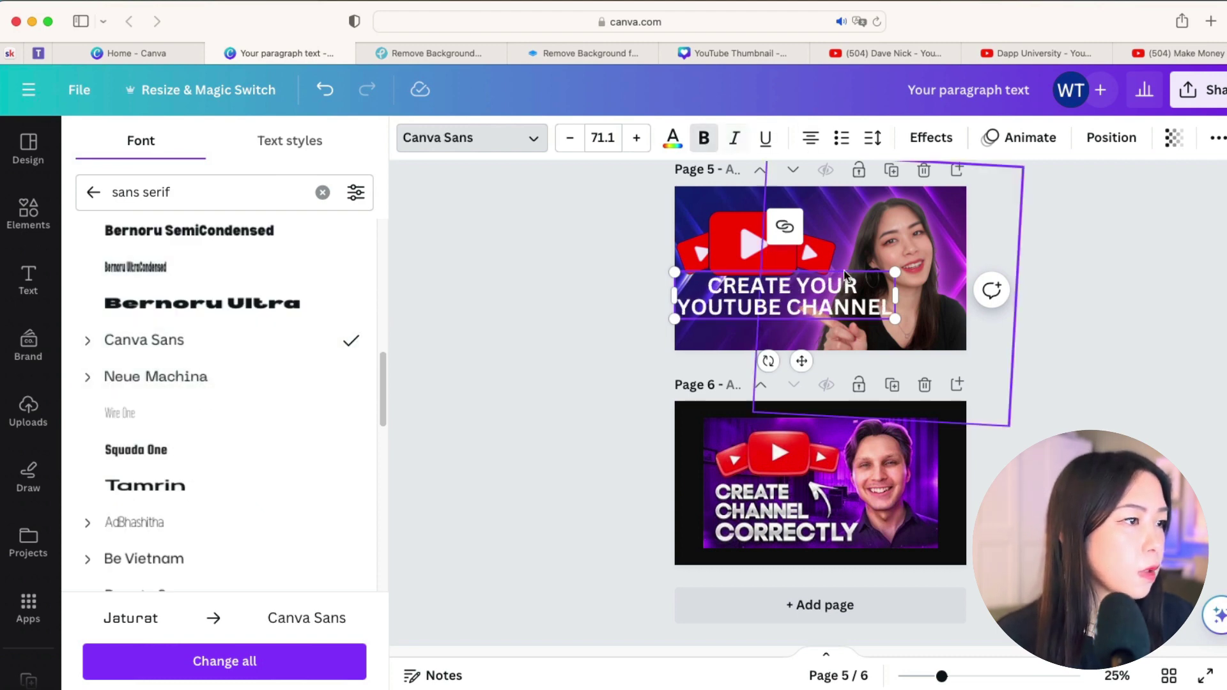
Step: Shrink the headline to size 57.9 and narrow its box so it wraps onto three lines
drag(896, 272, 856, 328)
click(1063, 411)
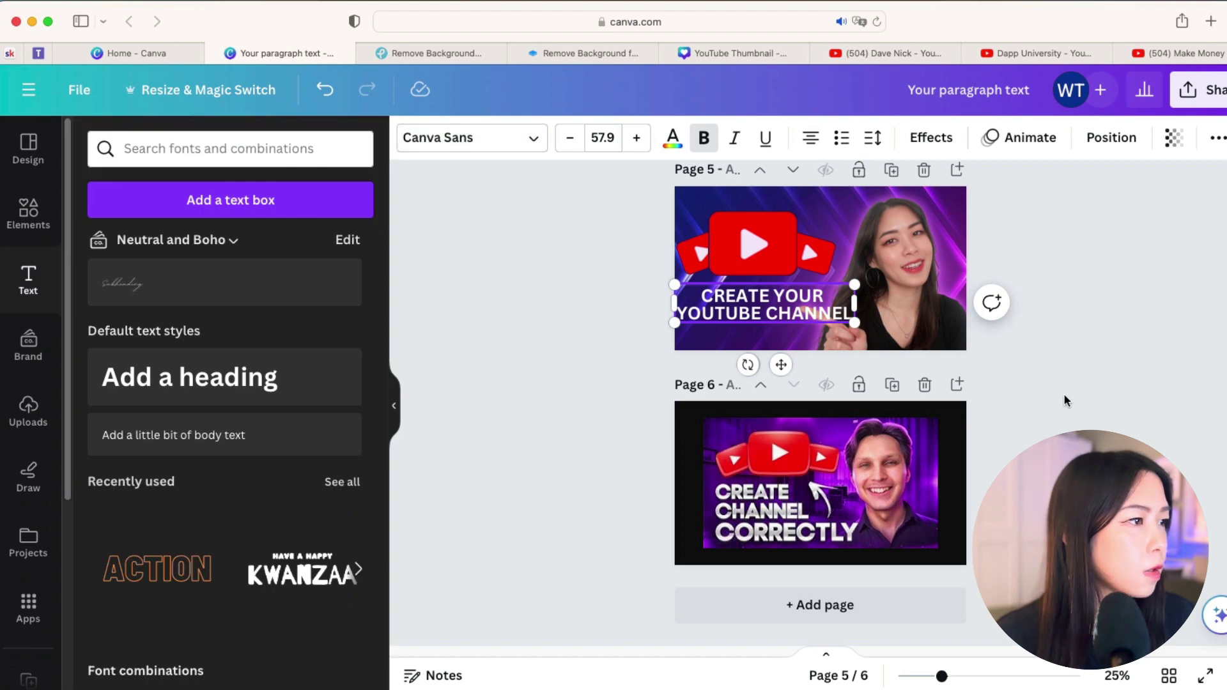
click(838, 310)
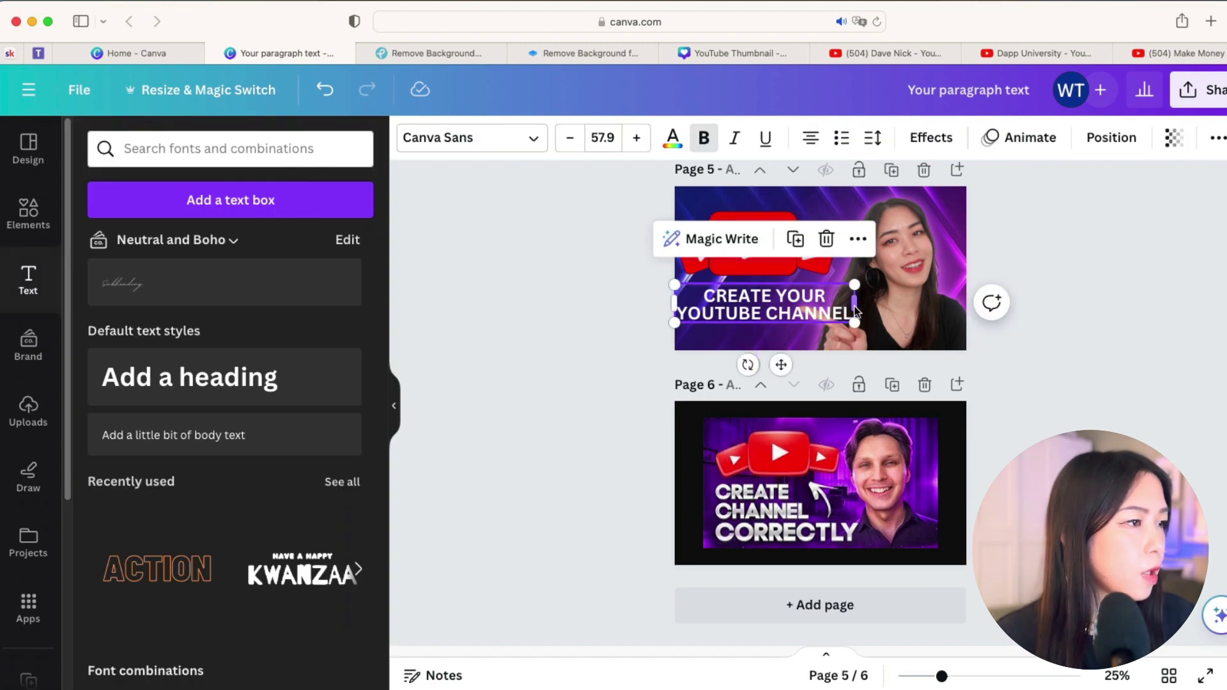
drag(857, 312, 831, 319)
Step: Search graphics for 'arrow' and place the curved arrow on page 5
click(1038, 400)
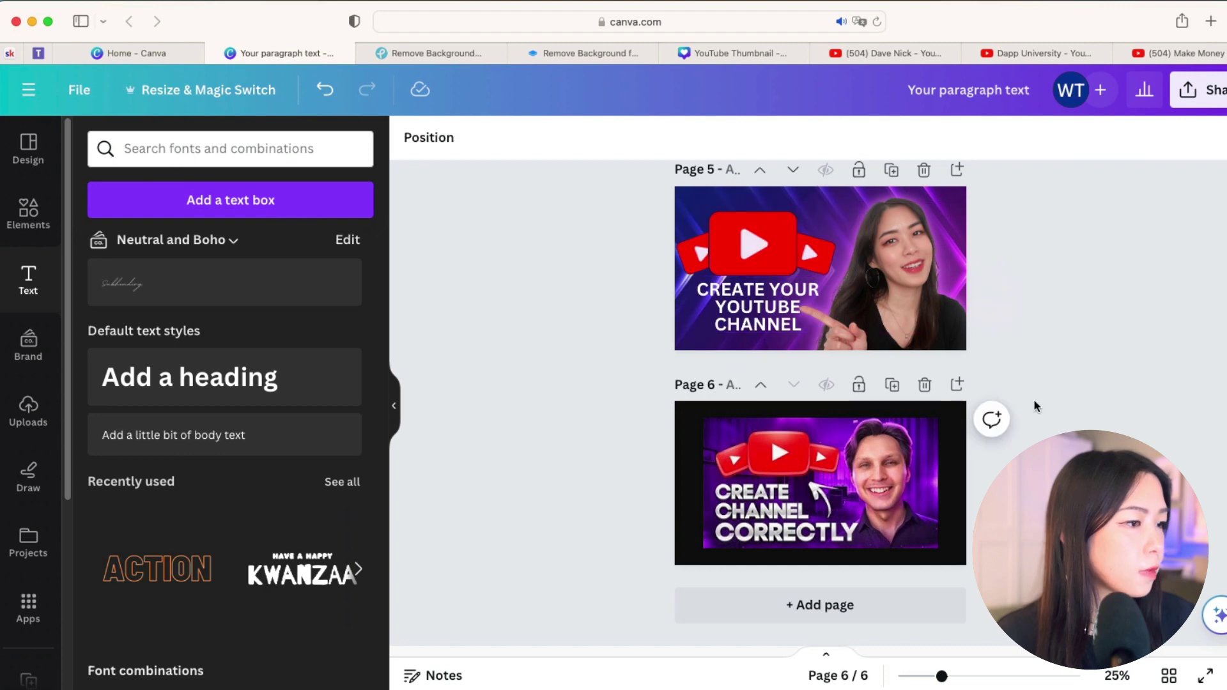
click(28, 213)
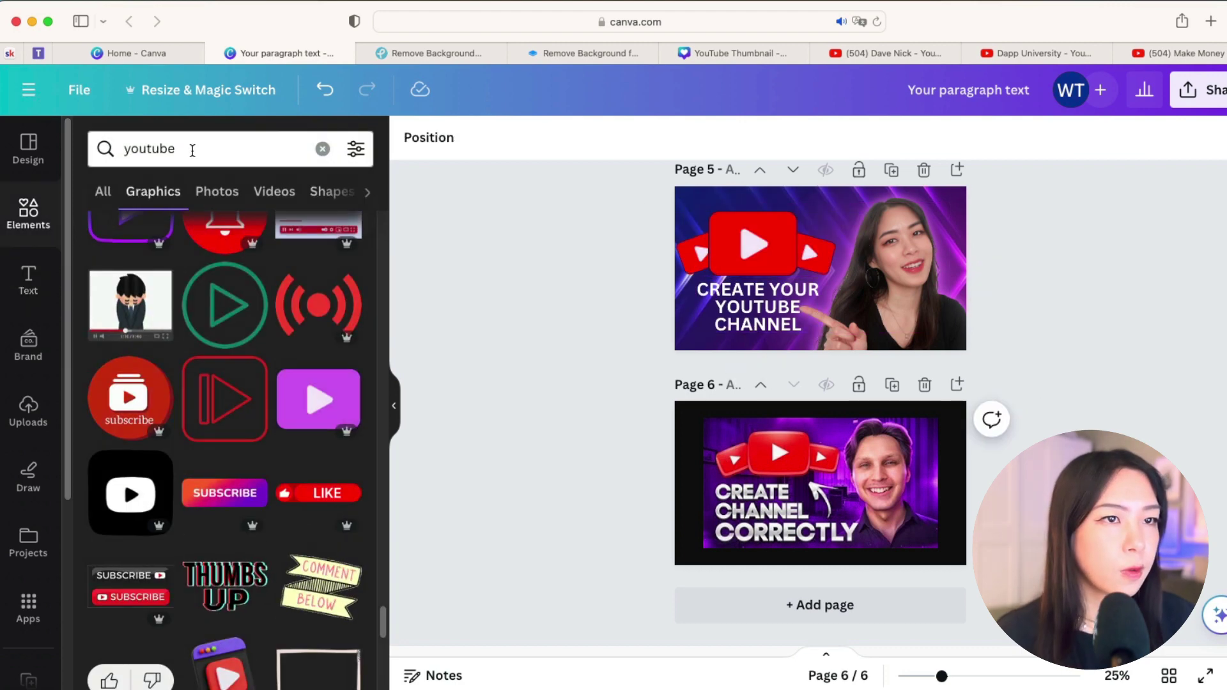
click(192, 148)
text(arrow)
key(Return)
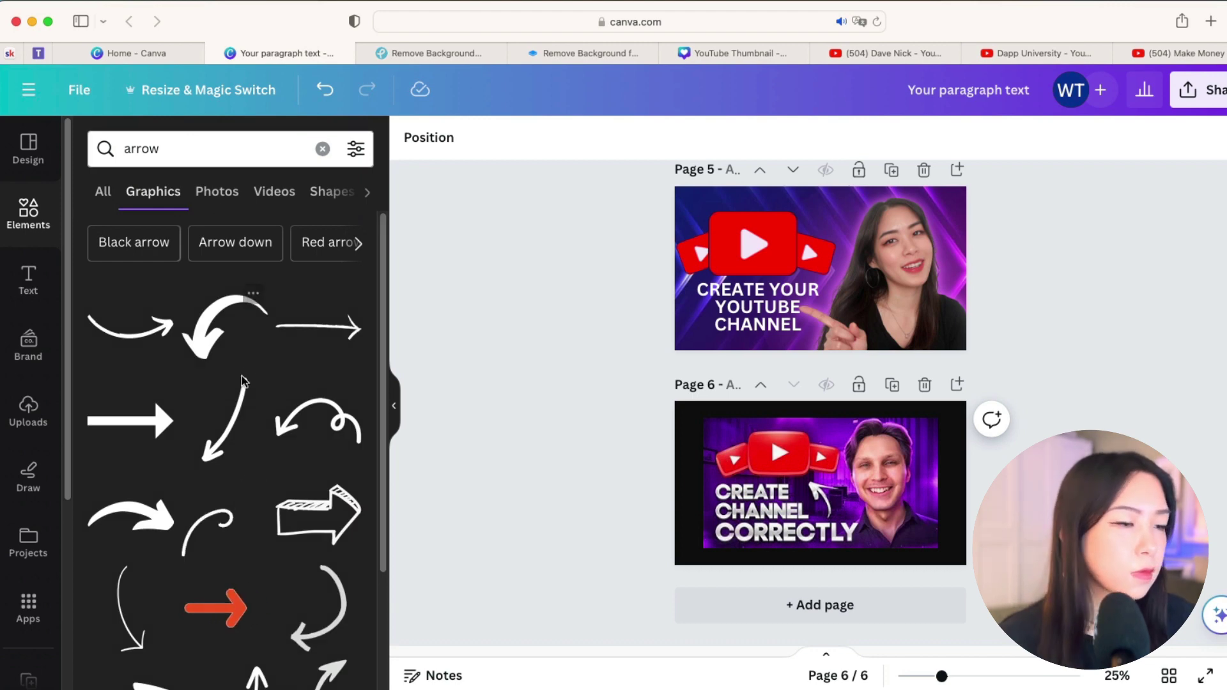
scroll(244, 384, down, 5)
scroll(222, 329, up, 1)
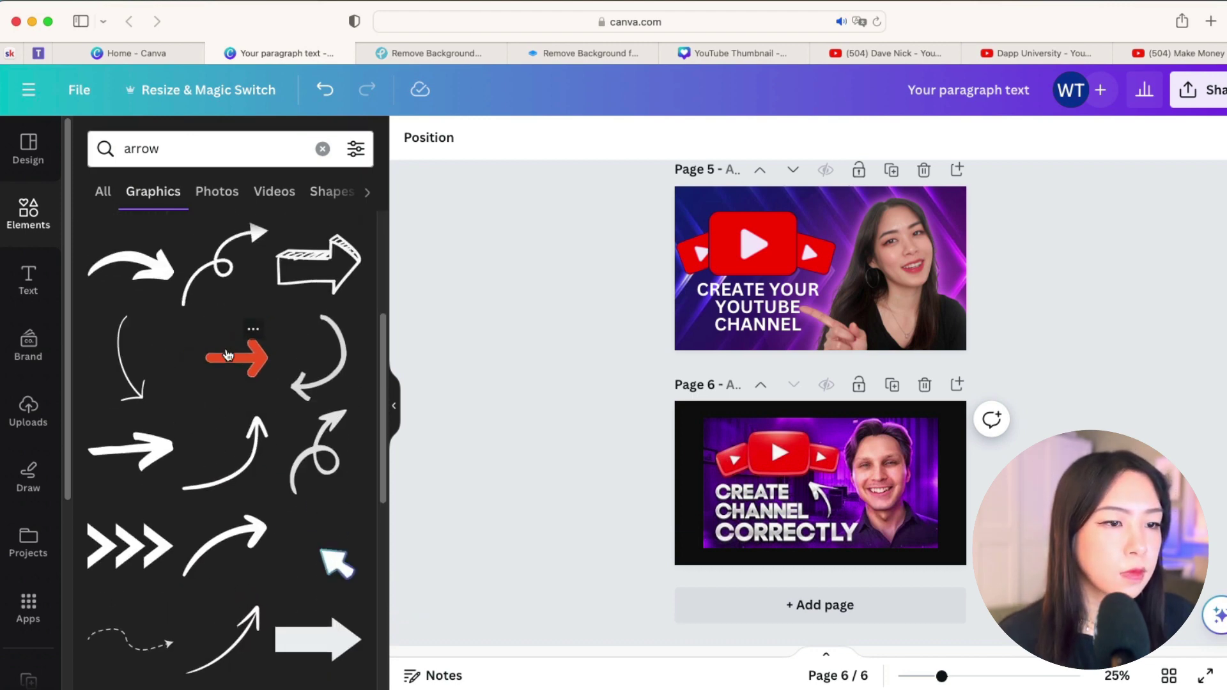
click(224, 543)
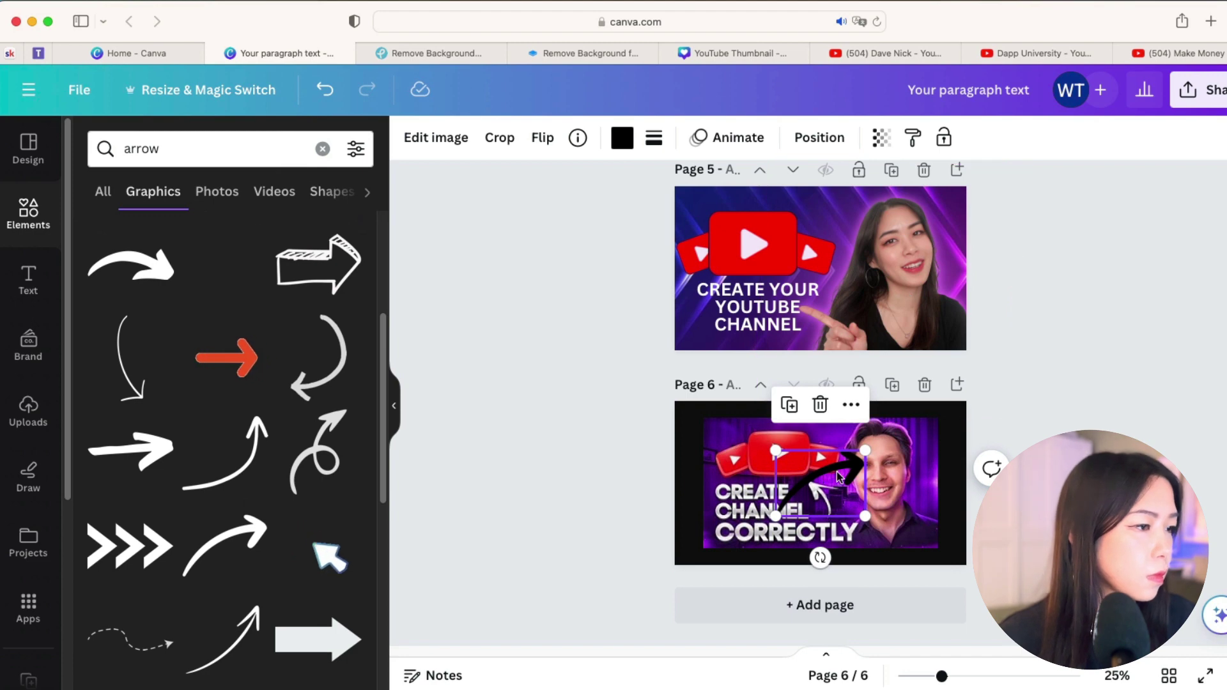
drag(872, 482, 872, 291)
Step: Make the arrow white, flip it horizontally, and shrink it near the presenter's hand
click(622, 137)
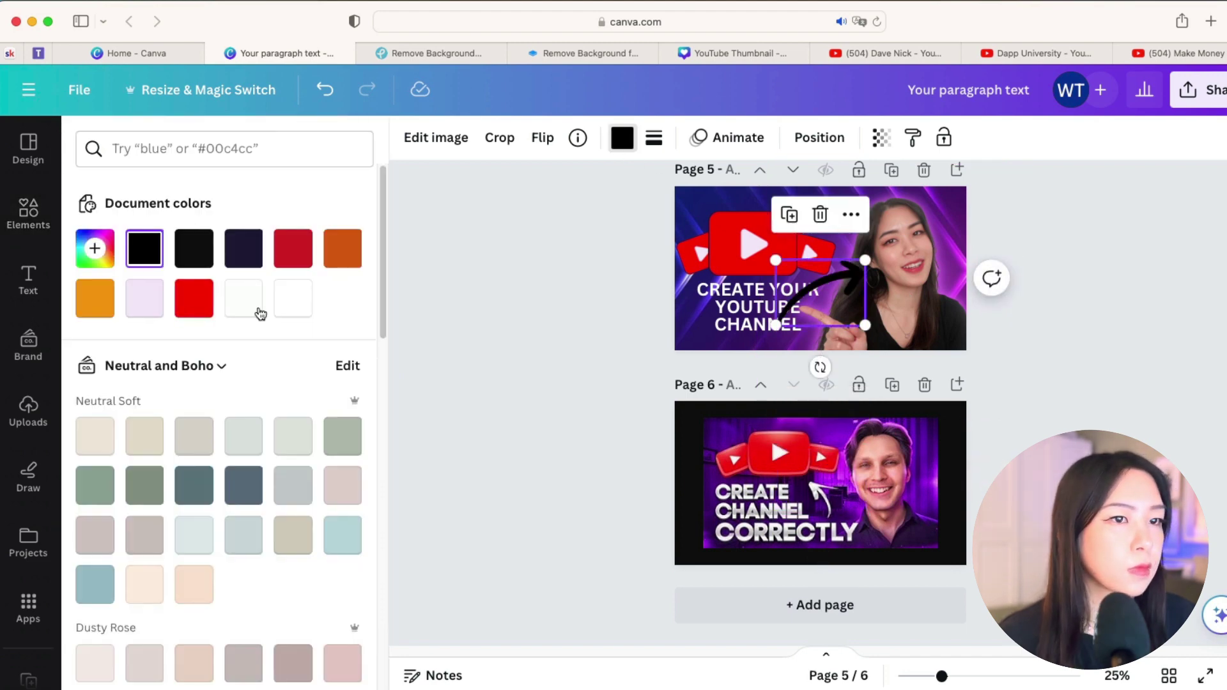
click(291, 301)
click(543, 140)
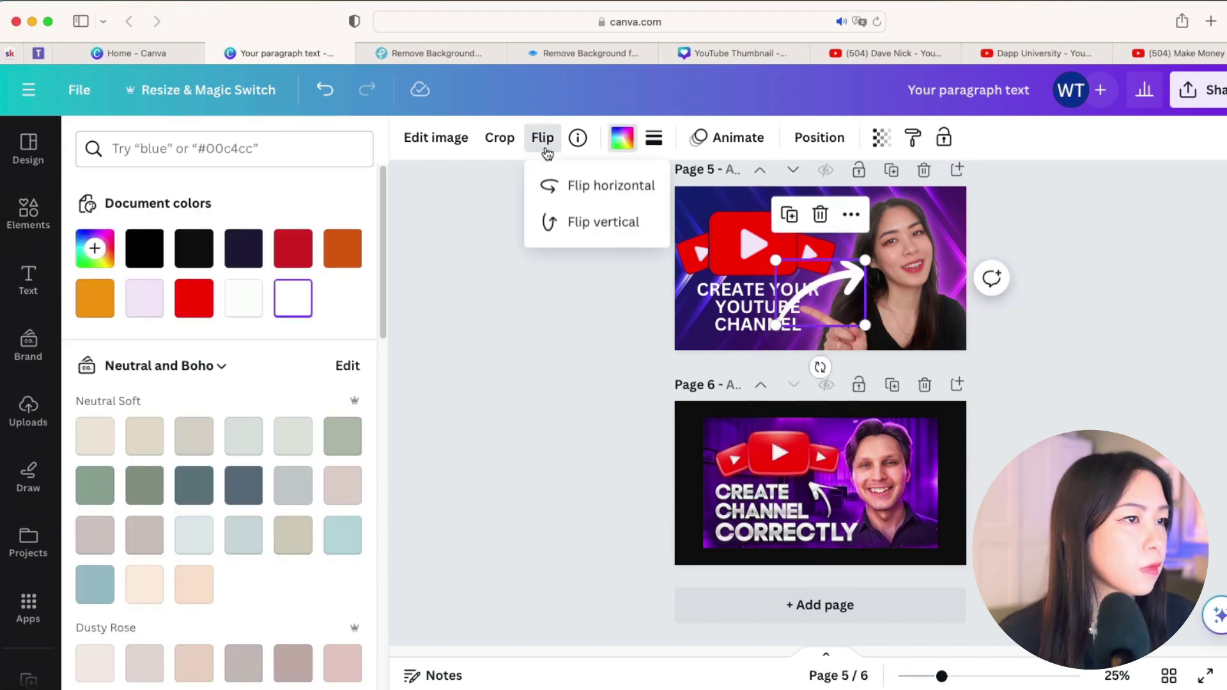
click(589, 192)
drag(768, 262, 842, 276)
click(645, 249)
Step: Move the red play-button logos toward the upper left of page 5
click(758, 259)
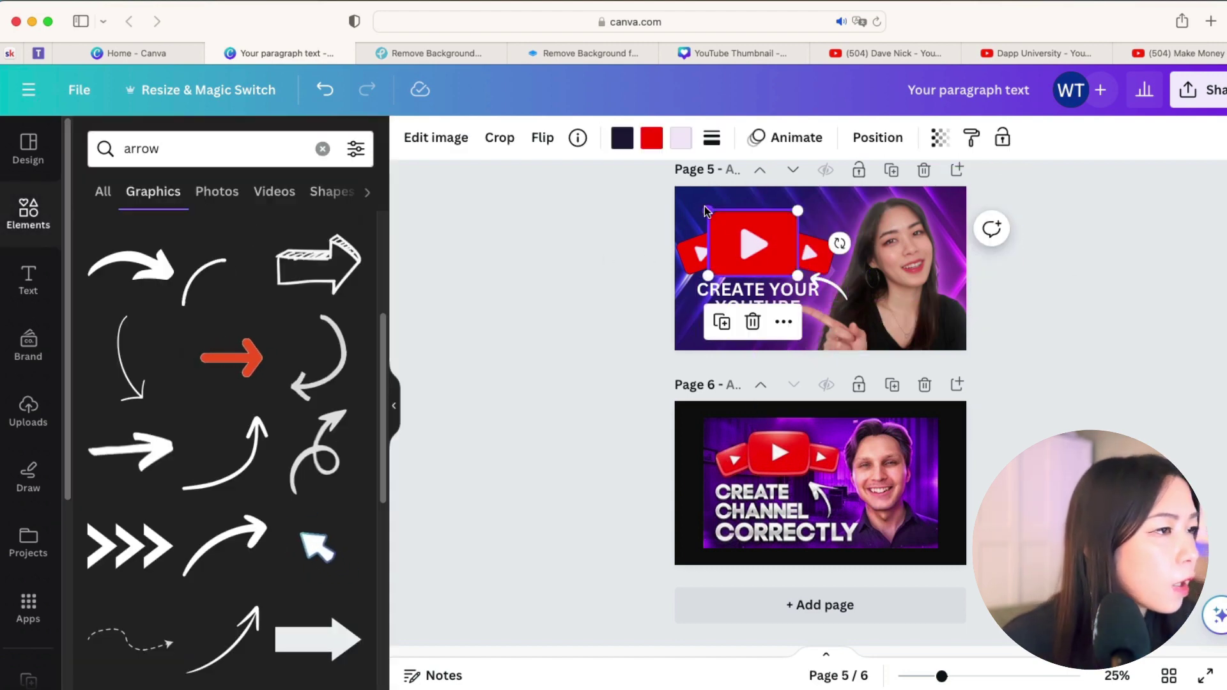
drag(758, 257, 757, 250)
click(682, 250)
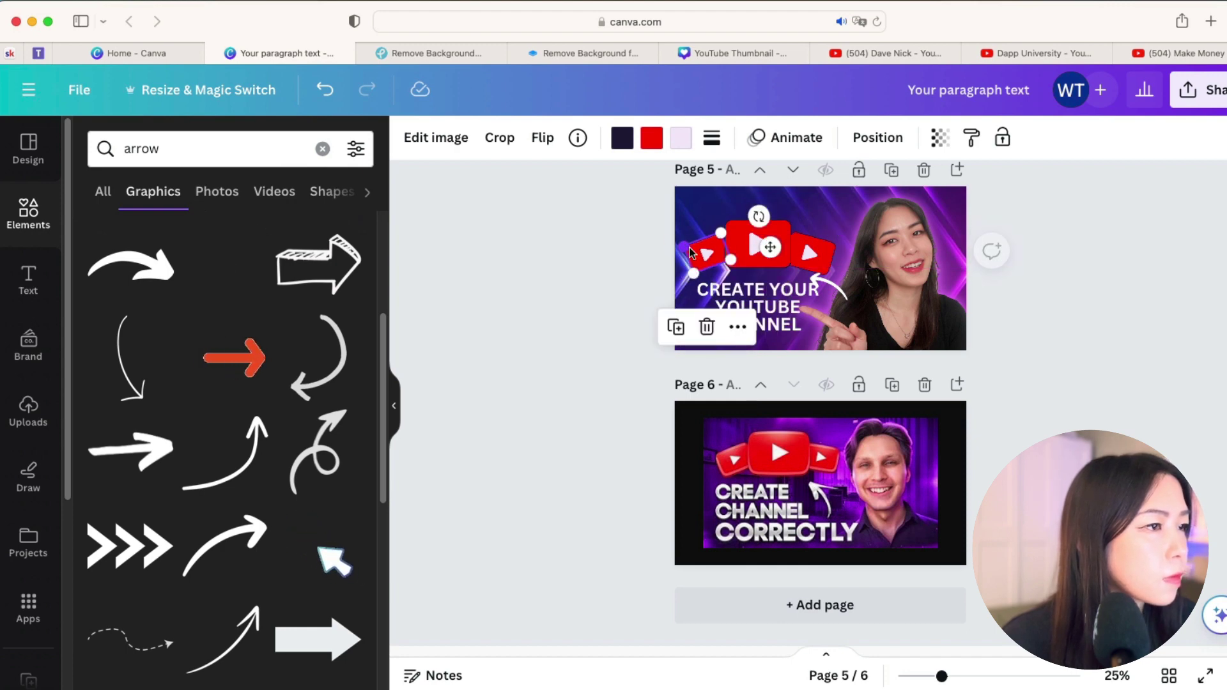
click(741, 244)
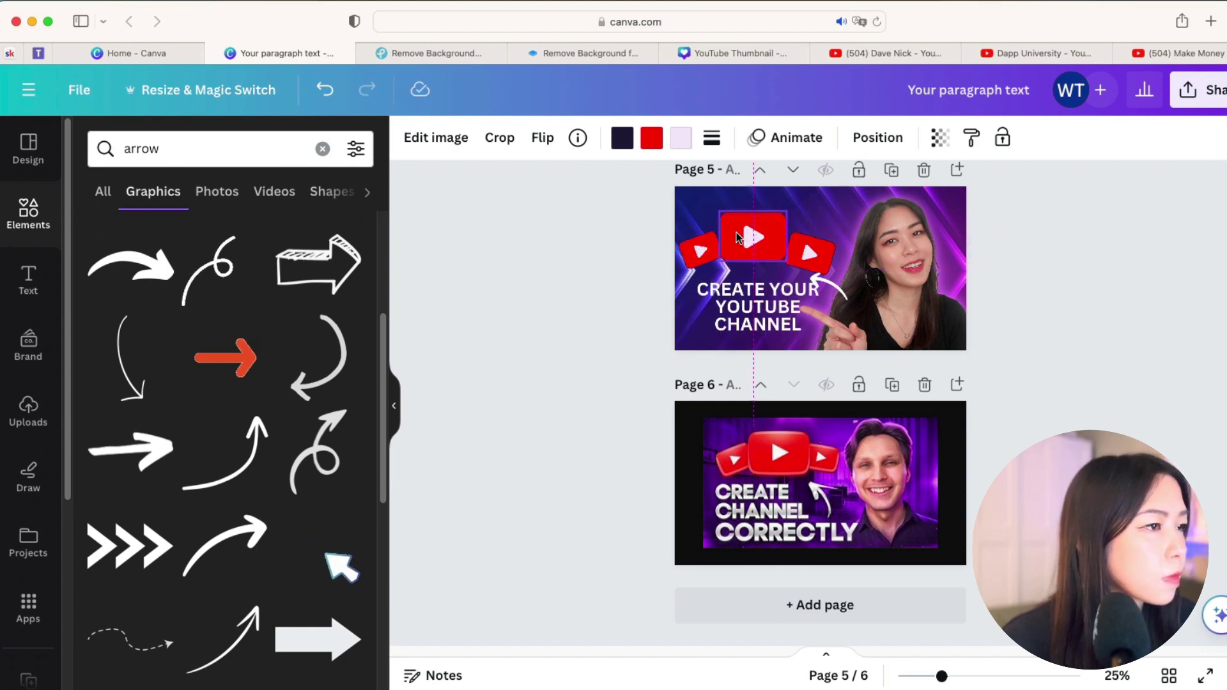
click(876, 276)
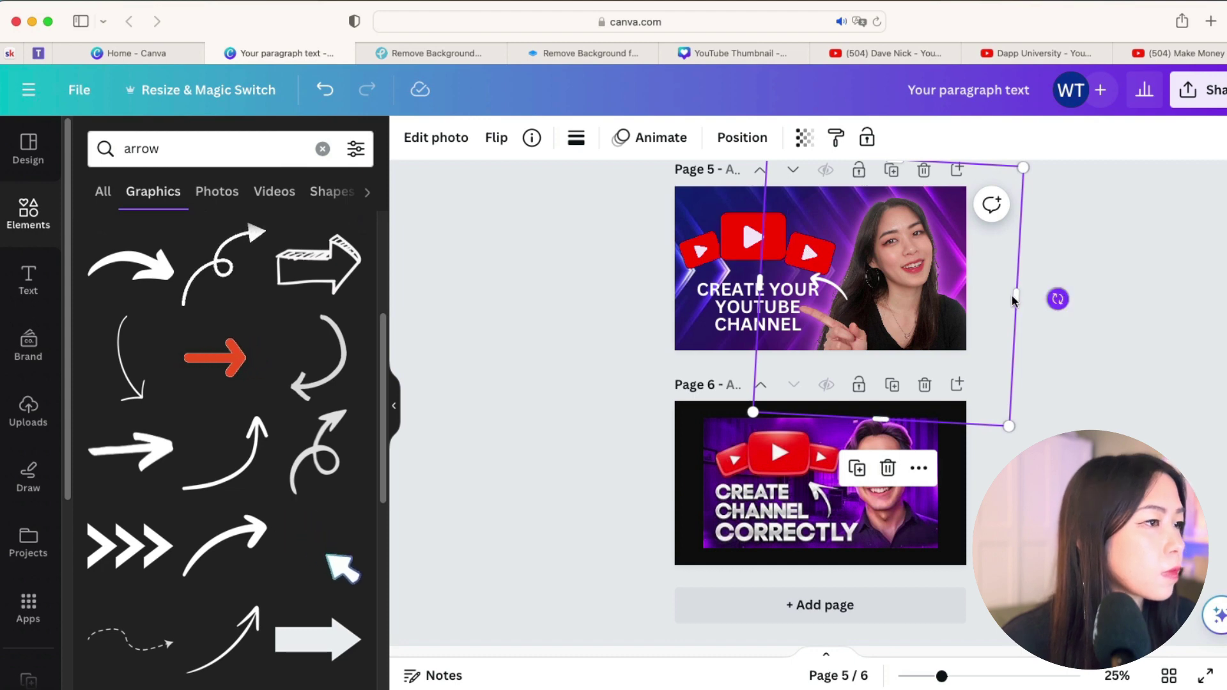
scroll(882, 320, up, 2)
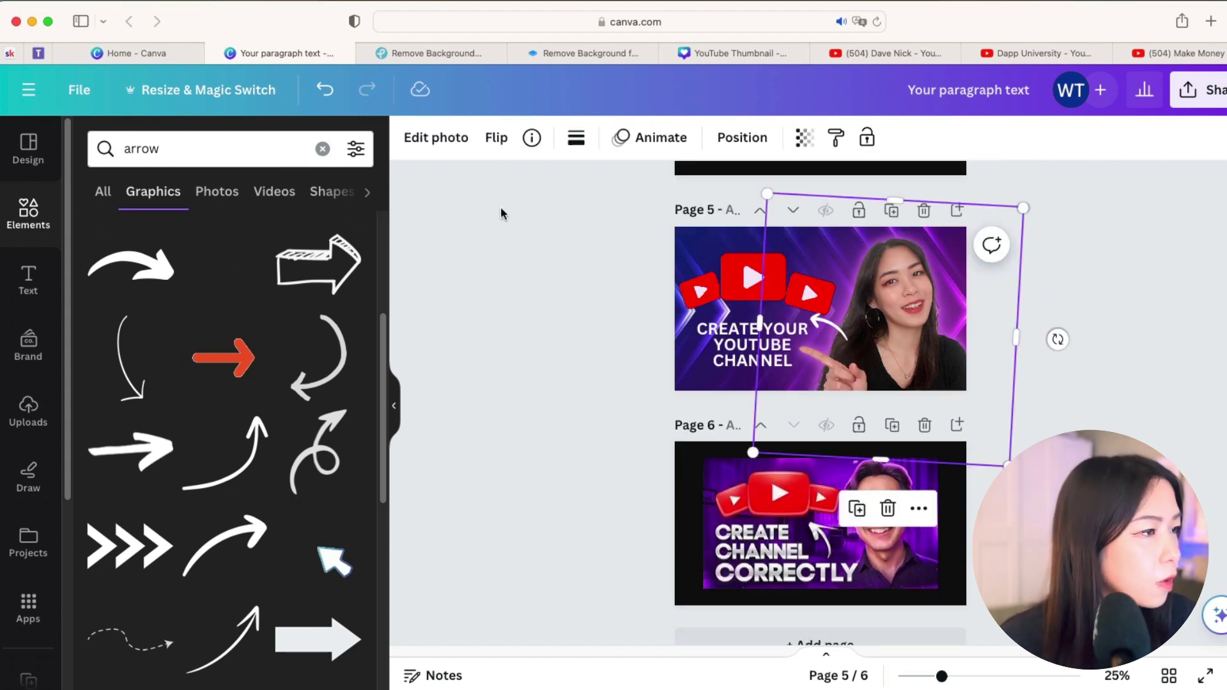
click(432, 137)
click(243, 171)
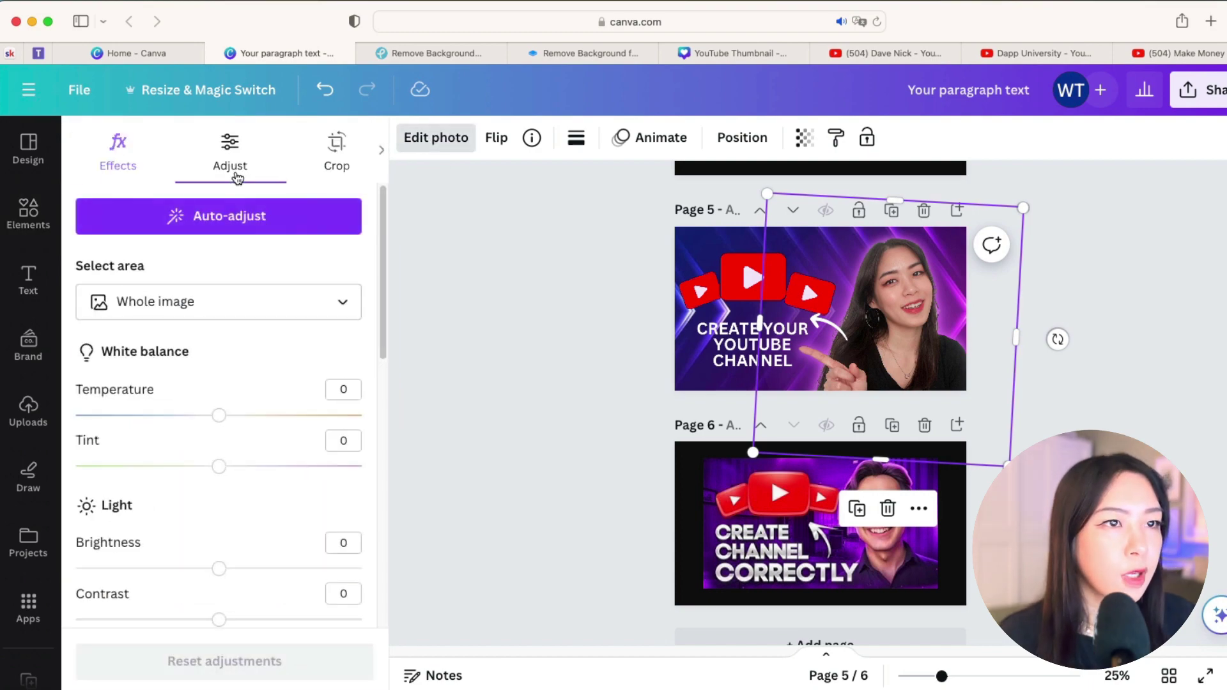
scroll(217, 383, down, 4)
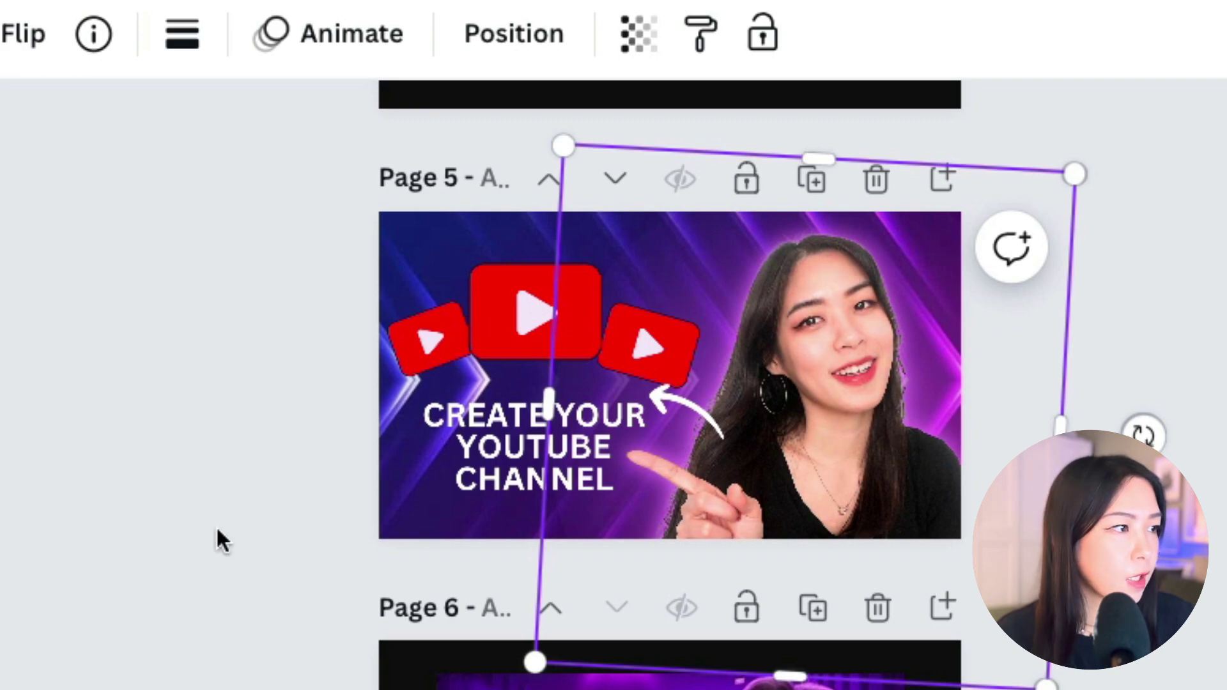
click(96, 626)
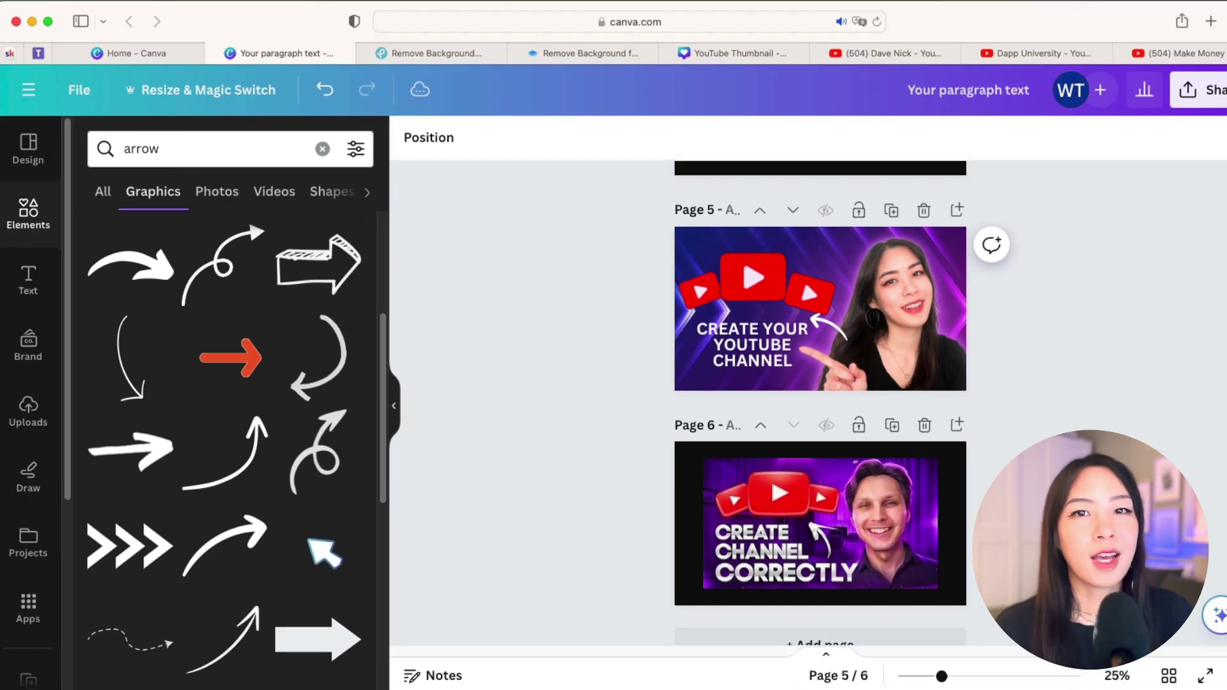
scroll(1002, 430, down, 1)
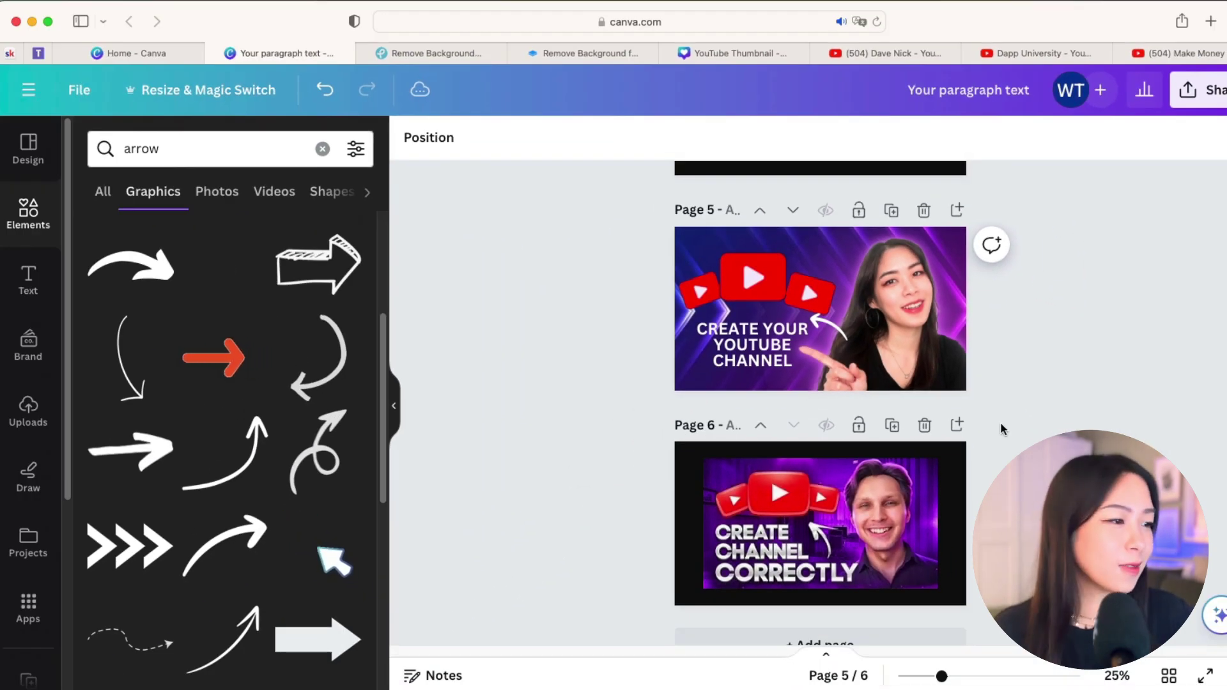
Step: Add a new page 7 and place the enlarged $100.00 TODAY thumbnail from Uploads on it
scroll(1002, 429, down, 1)
click(957, 386)
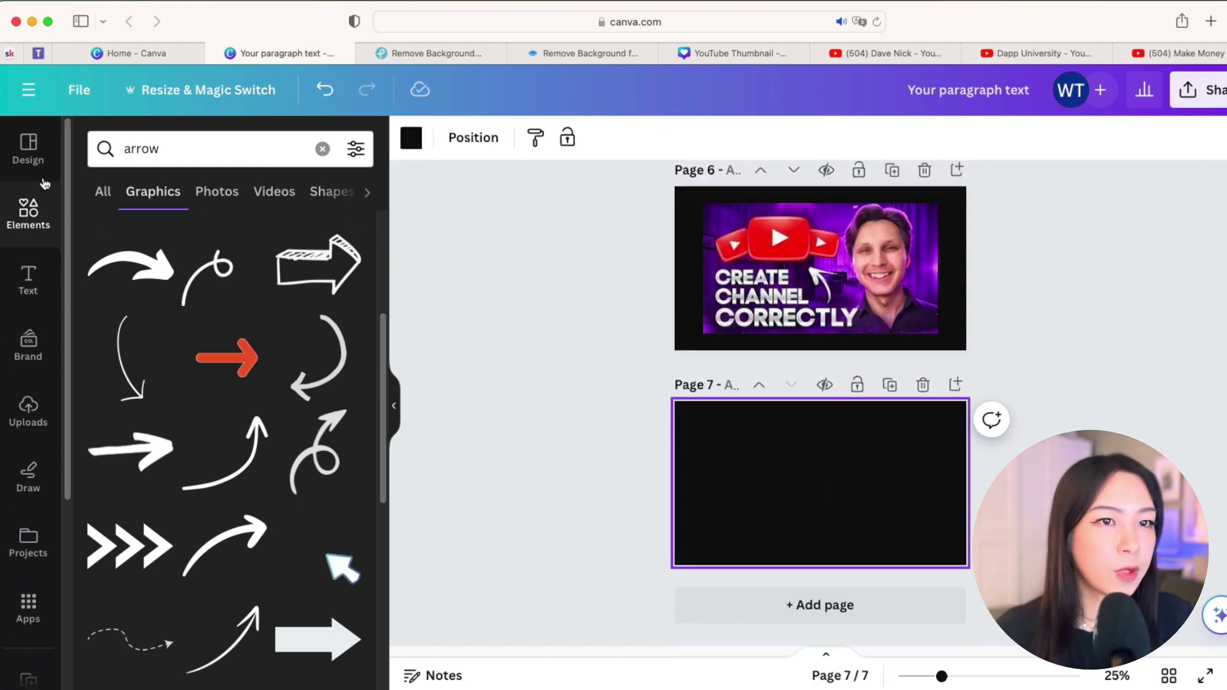
click(43, 160)
click(29, 214)
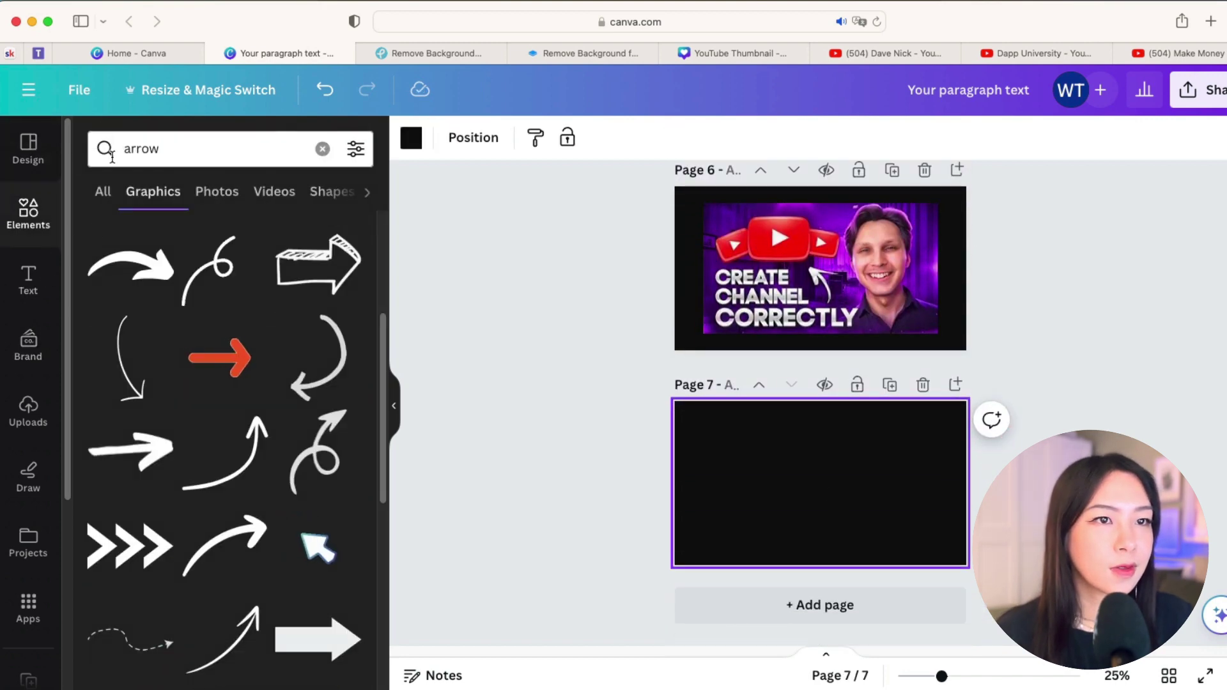
click(28, 411)
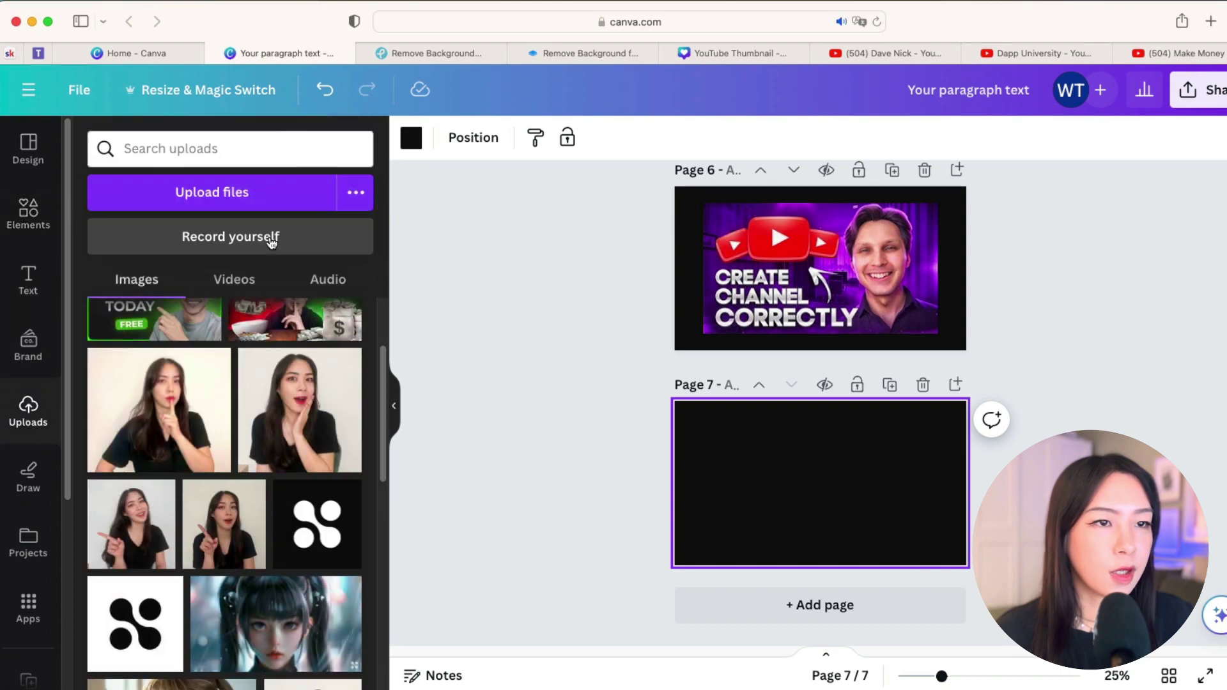
scroll(201, 375, up, 2)
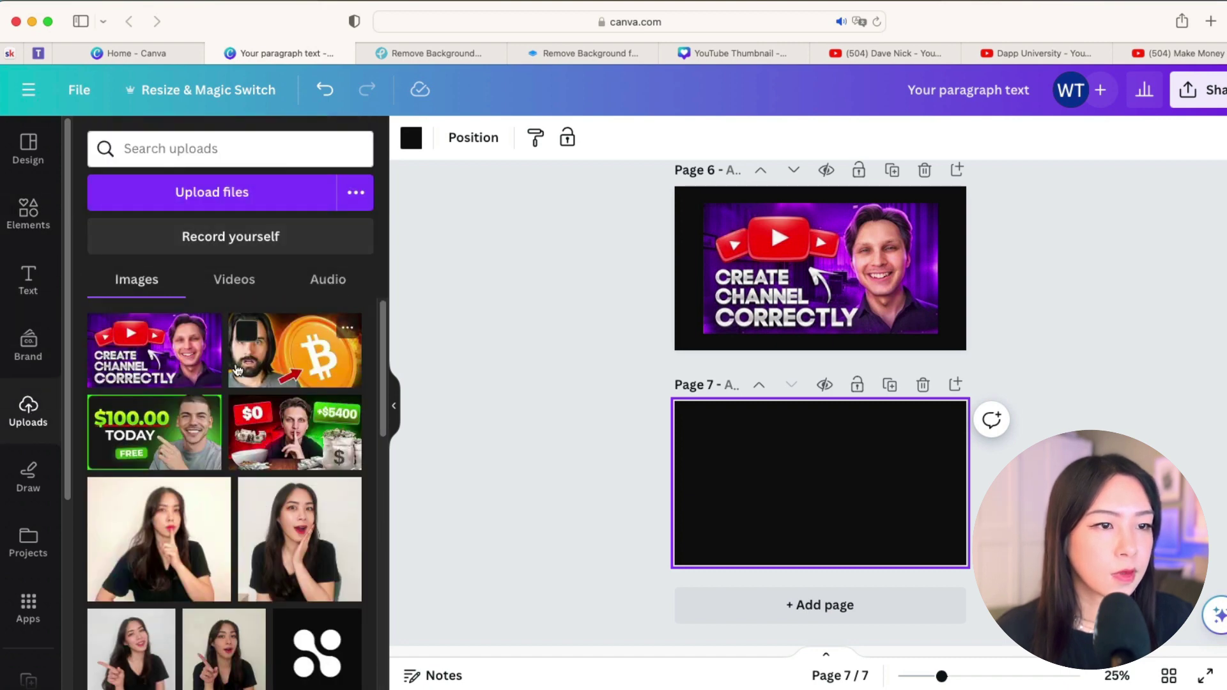
click(163, 446)
drag(825, 479, 802, 457)
drag(882, 499, 901, 514)
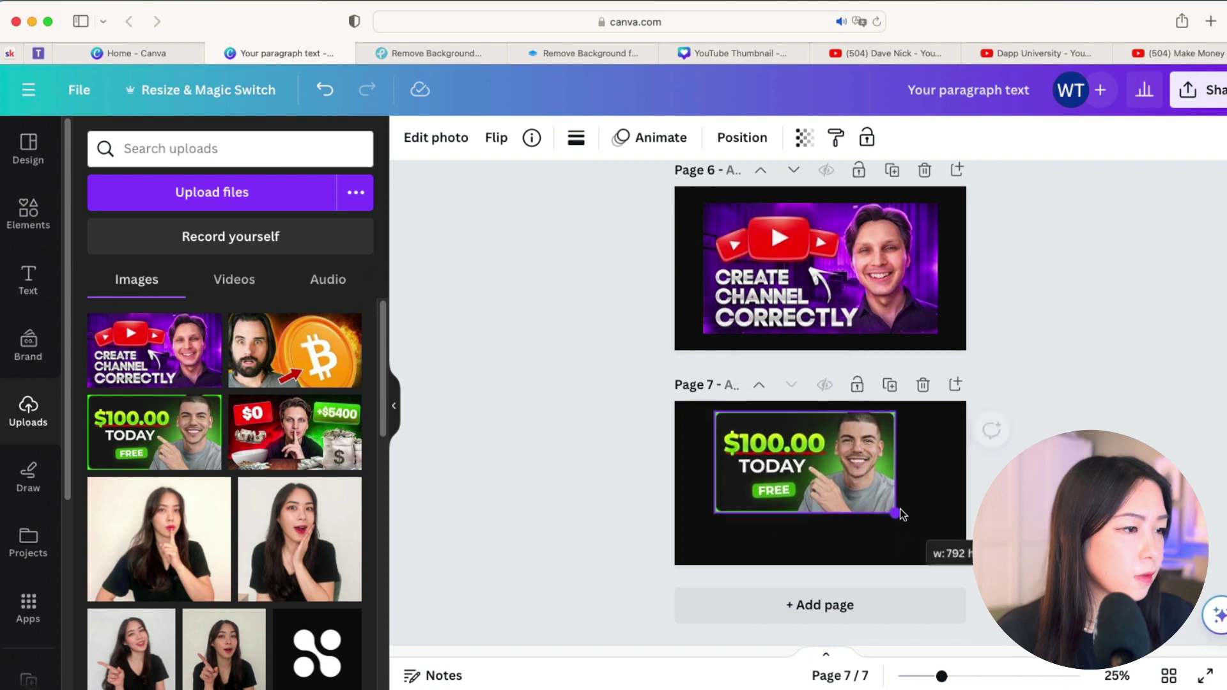
Step: Check the reference YouTube channel, then add a blank page 8
click(914, 54)
scroll(813, 321, up, 5)
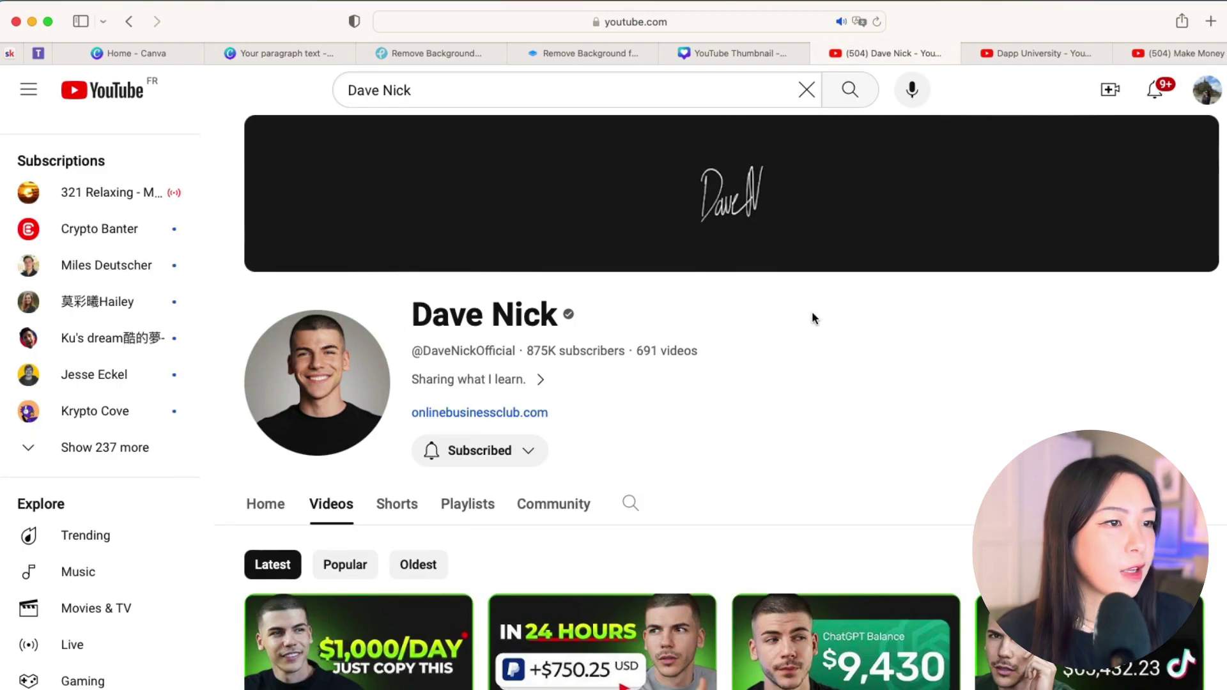
click(266, 53)
key(super+Return)
Step: Move the $100.00 TODAY thumbnail page below the blank page
click(824, 211)
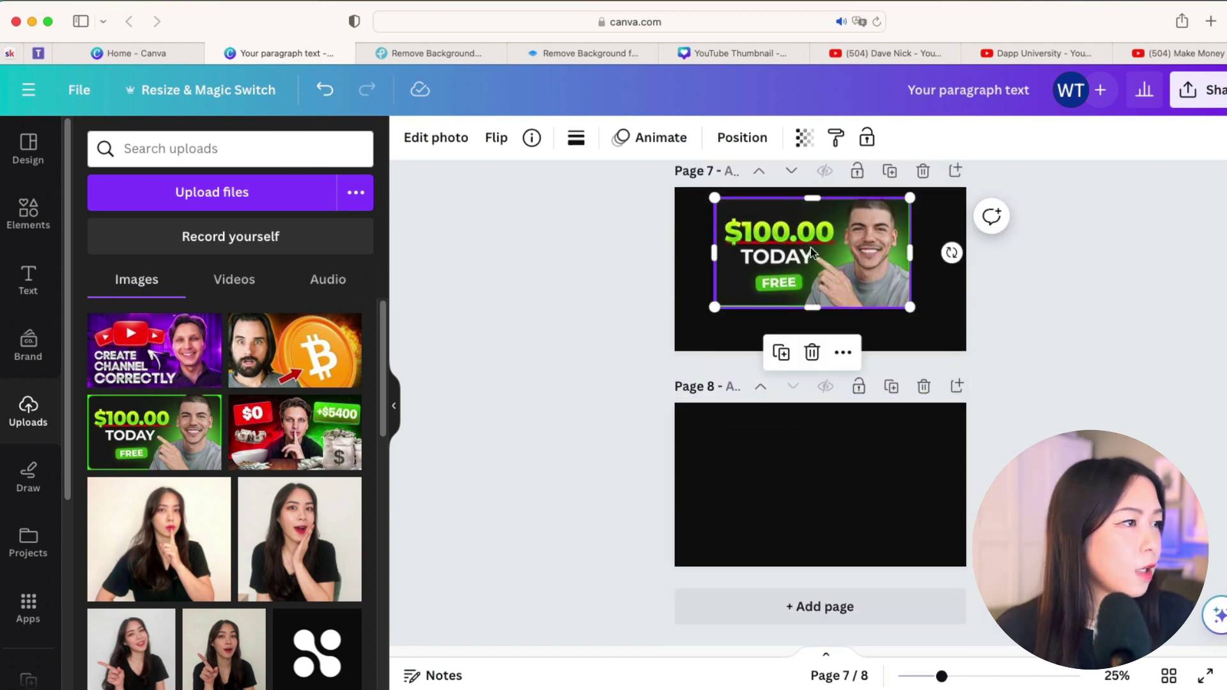
click(698, 282)
click(792, 170)
click(823, 343)
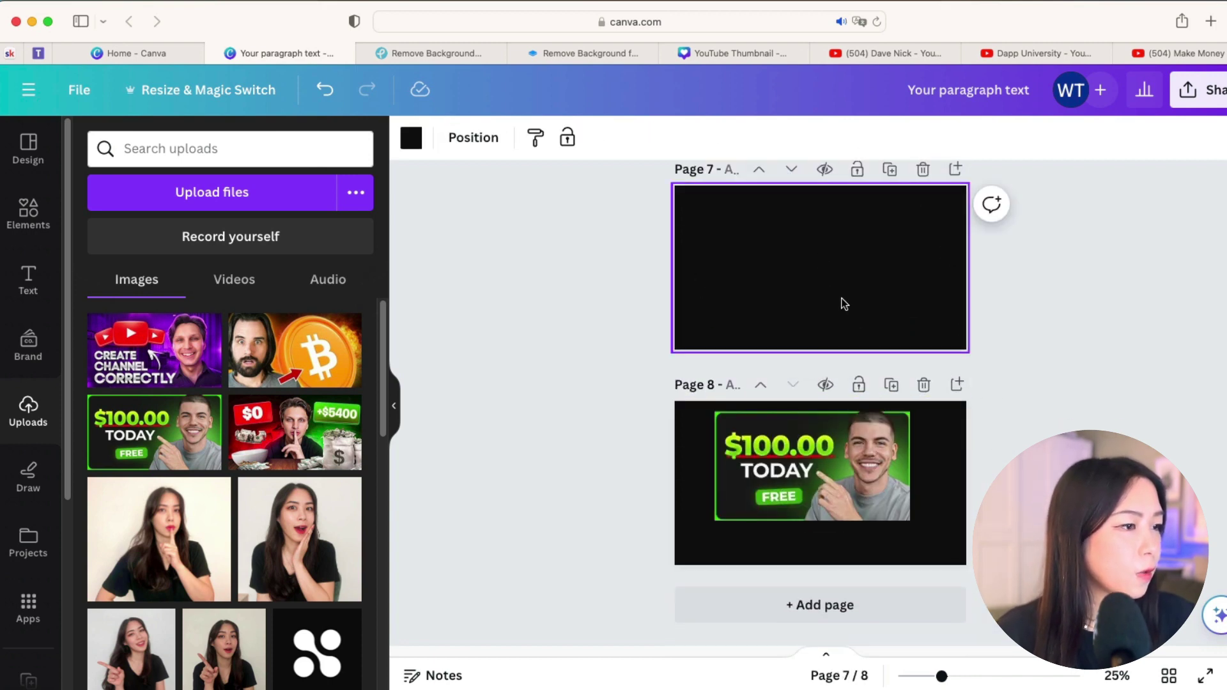
Step: Add the woman pointing photo to page 7 and open its photo Adjust settings
scroll(863, 325, up, 1)
scroll(270, 423, down, 2)
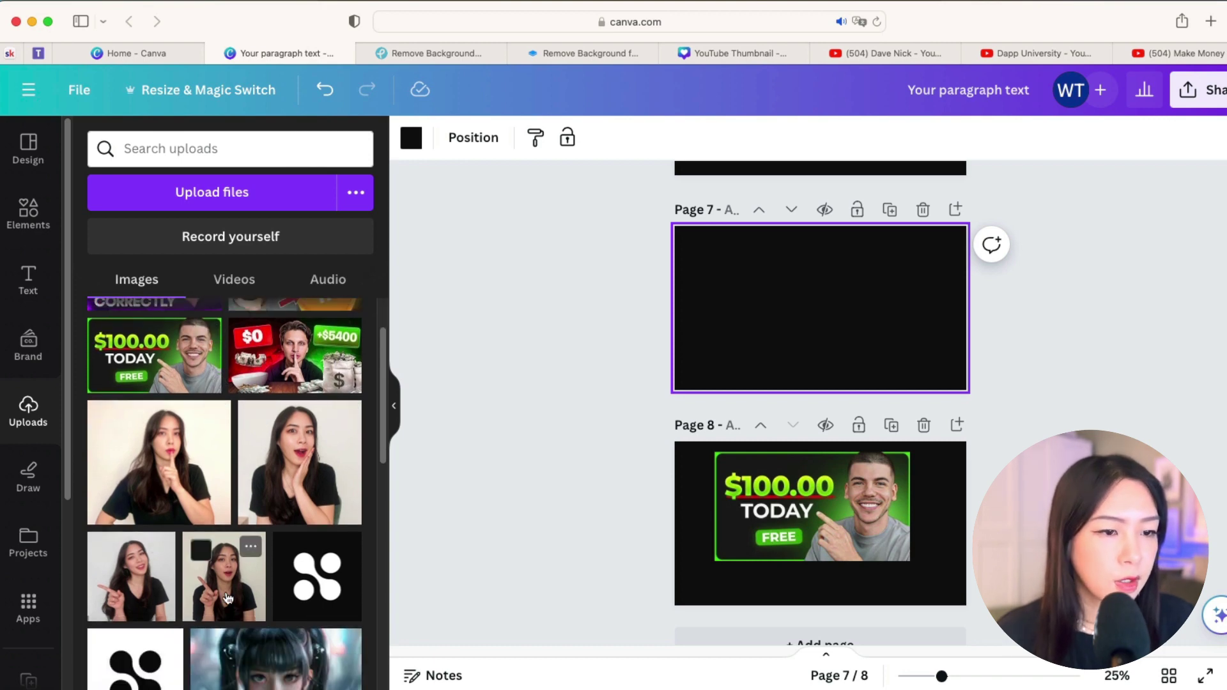
click(226, 594)
drag(801, 296, 784, 291)
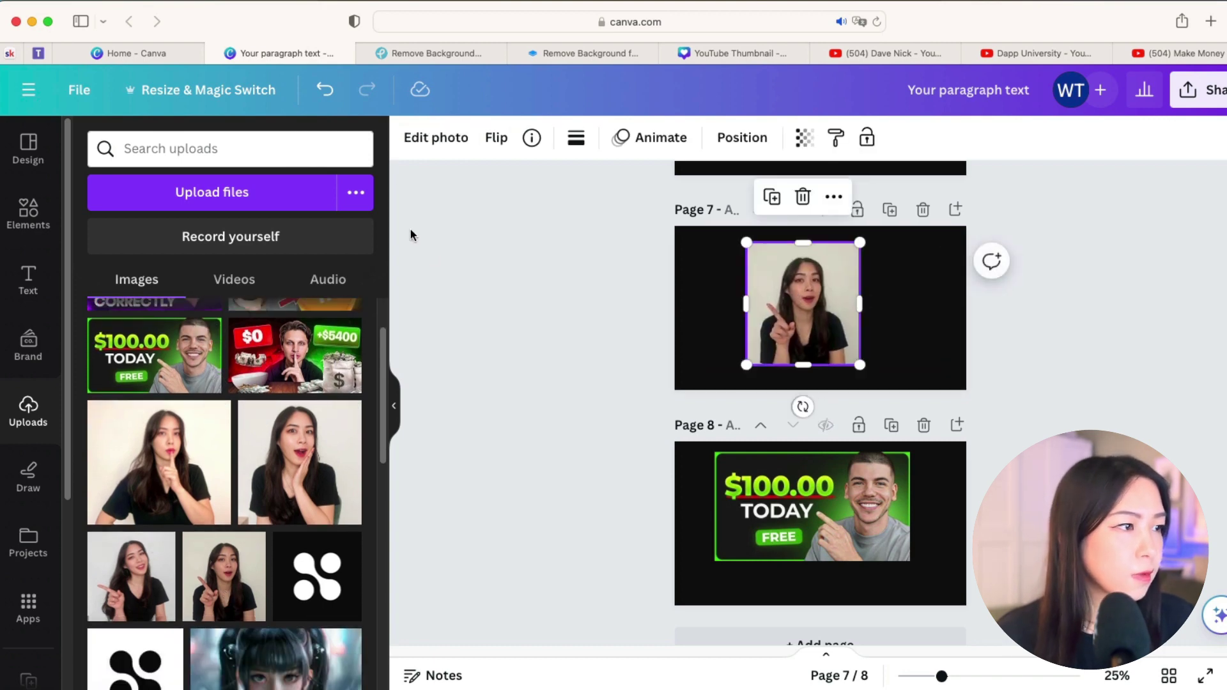
click(449, 144)
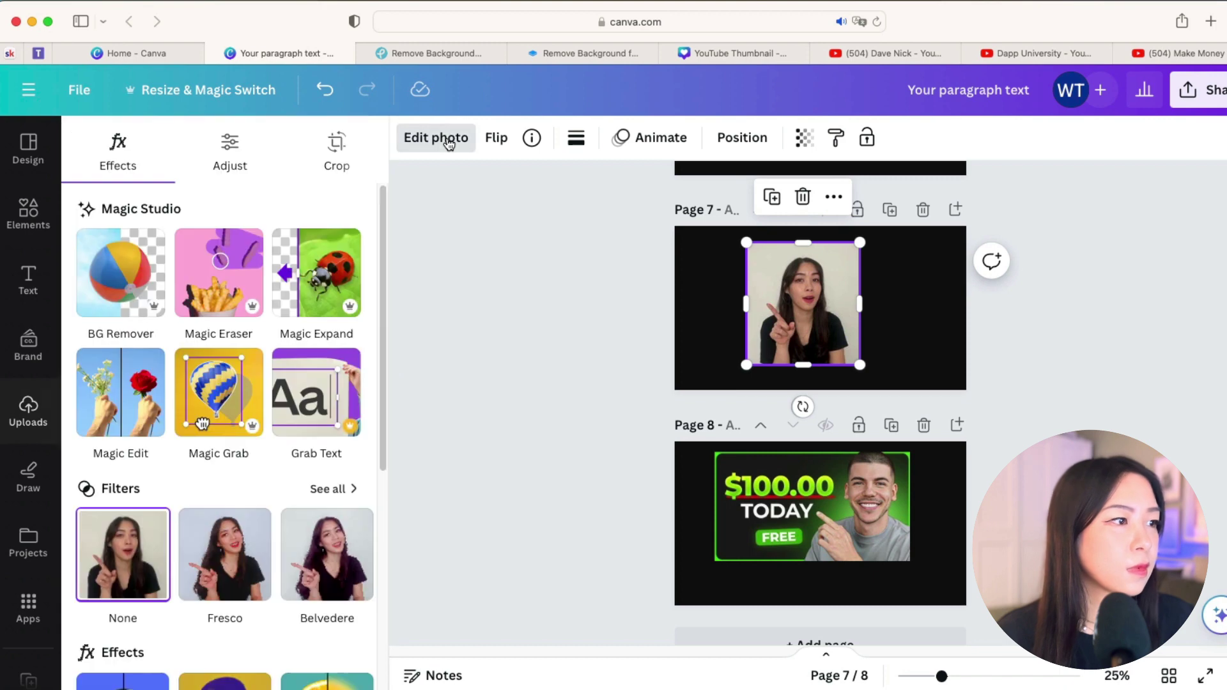
click(239, 155)
Step: Raise the portrait's brightness to 31
scroll(235, 319, down, 3)
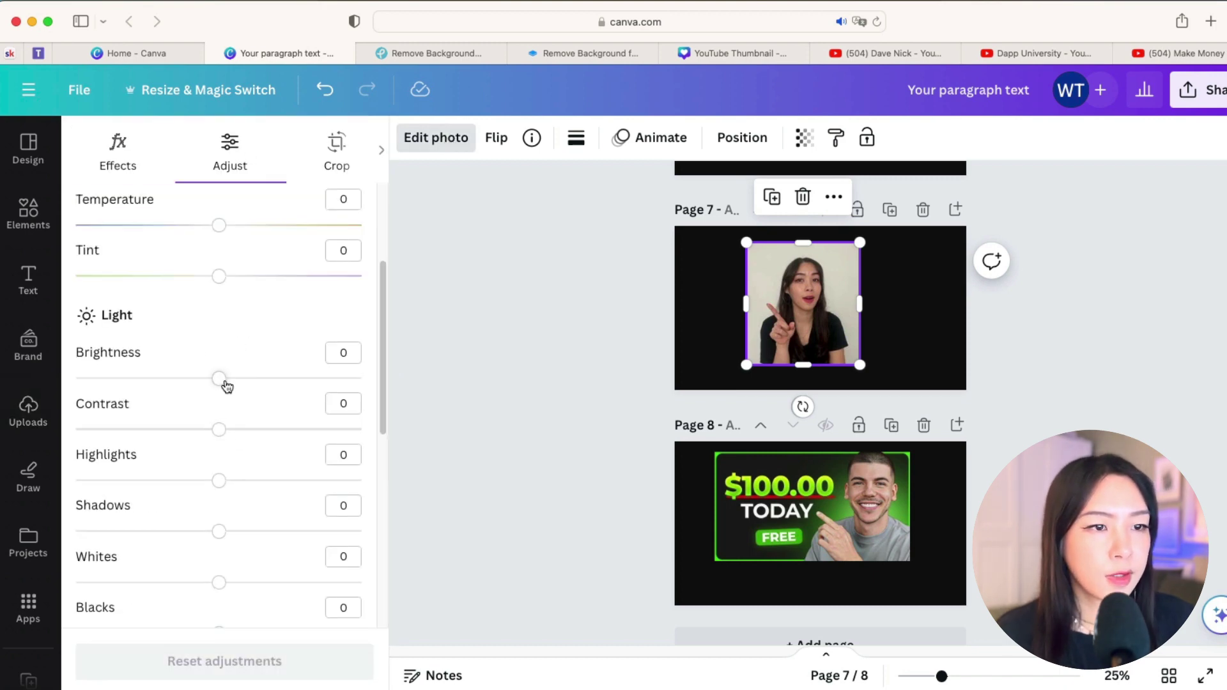
drag(227, 386, 253, 387)
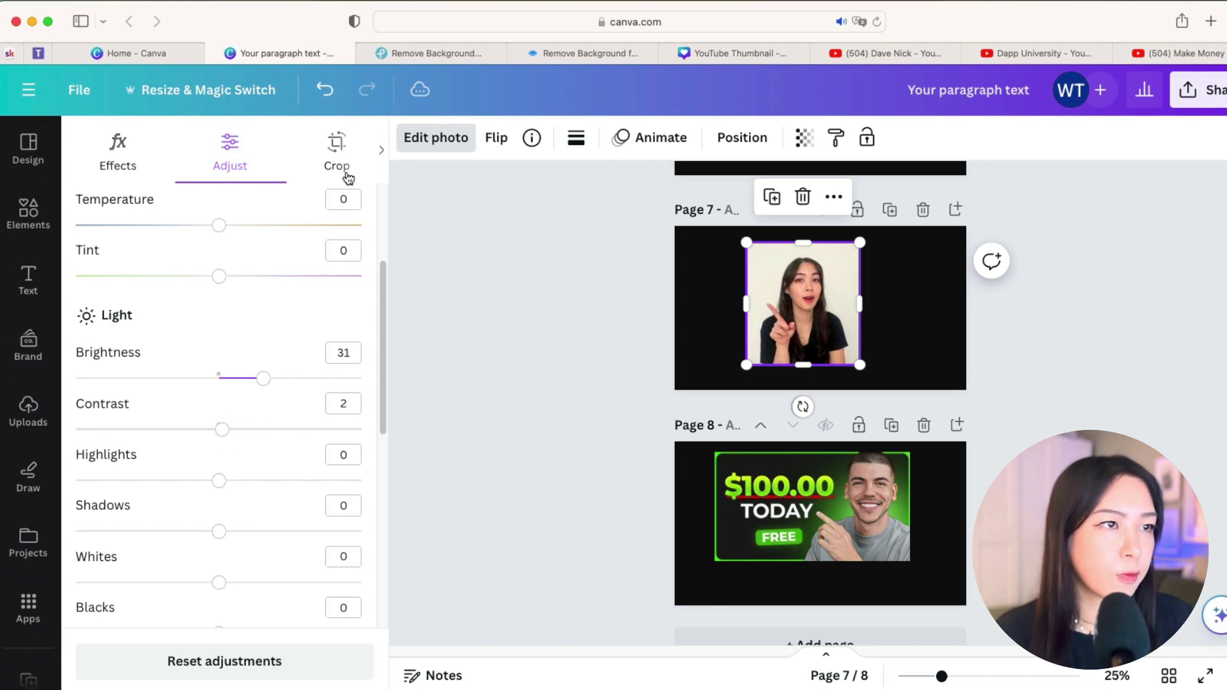
click(923, 317)
click(798, 312)
click(422, 146)
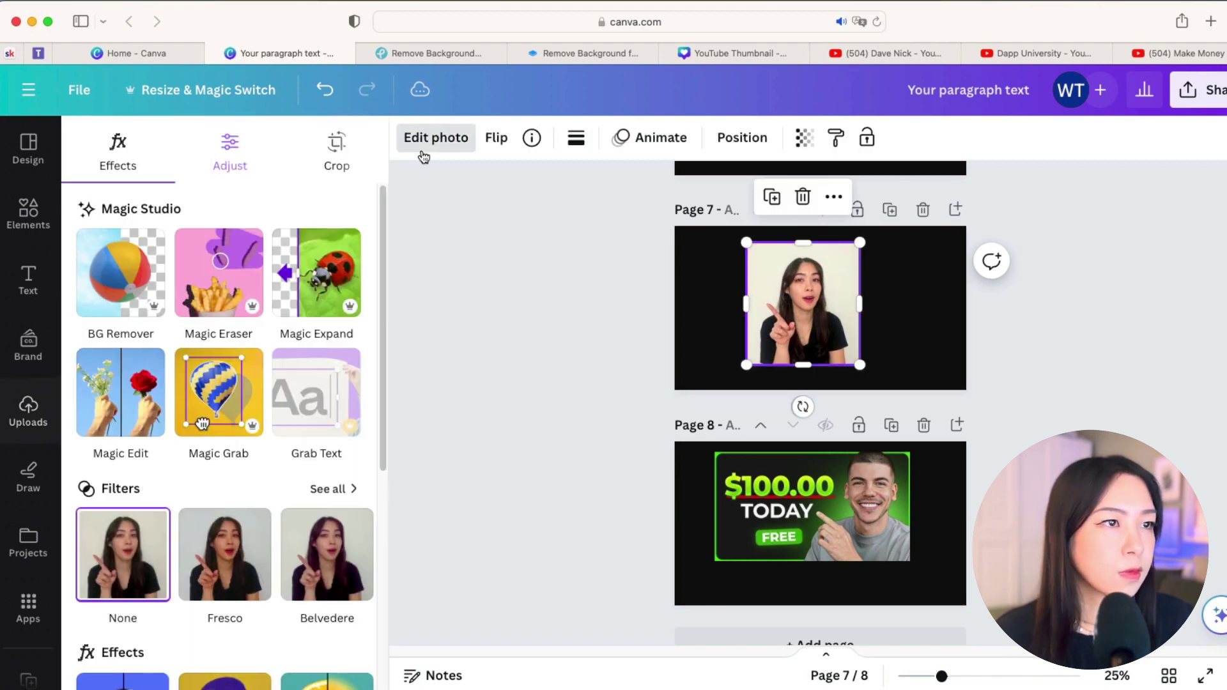
Step: Remove the portrait's background with BG Remover, then try a Glow shadow and undo it
scroll(258, 318, down, 3)
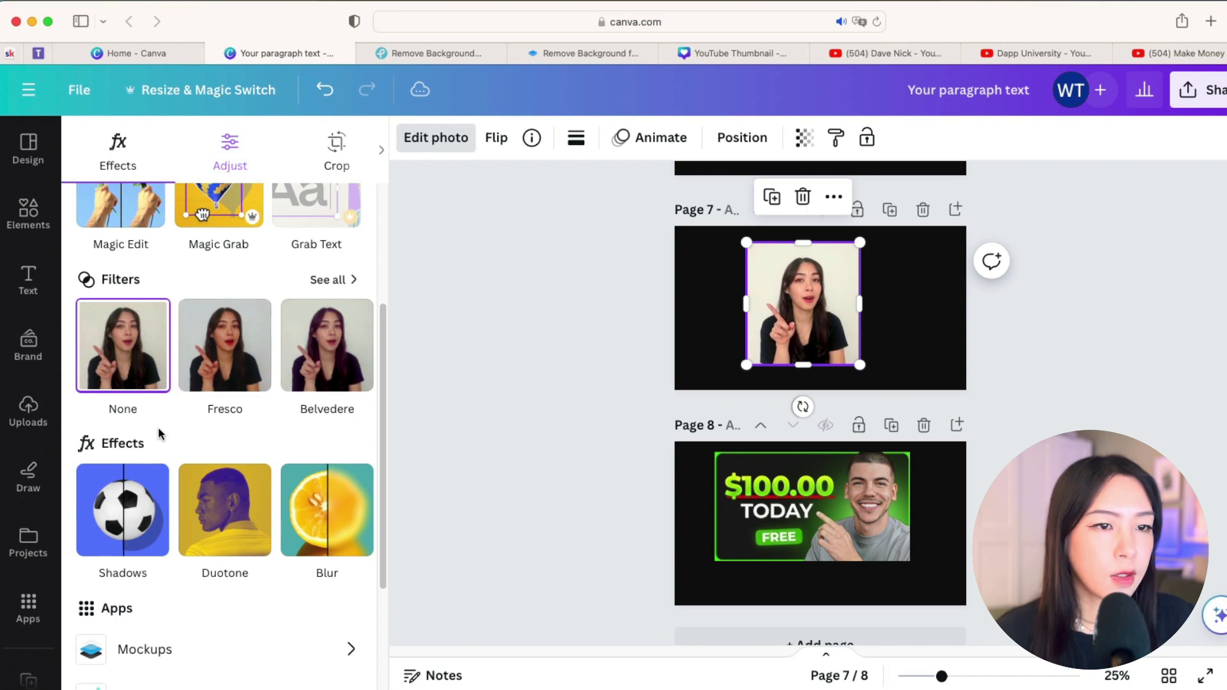
scroll(137, 307, up, 3)
click(136, 305)
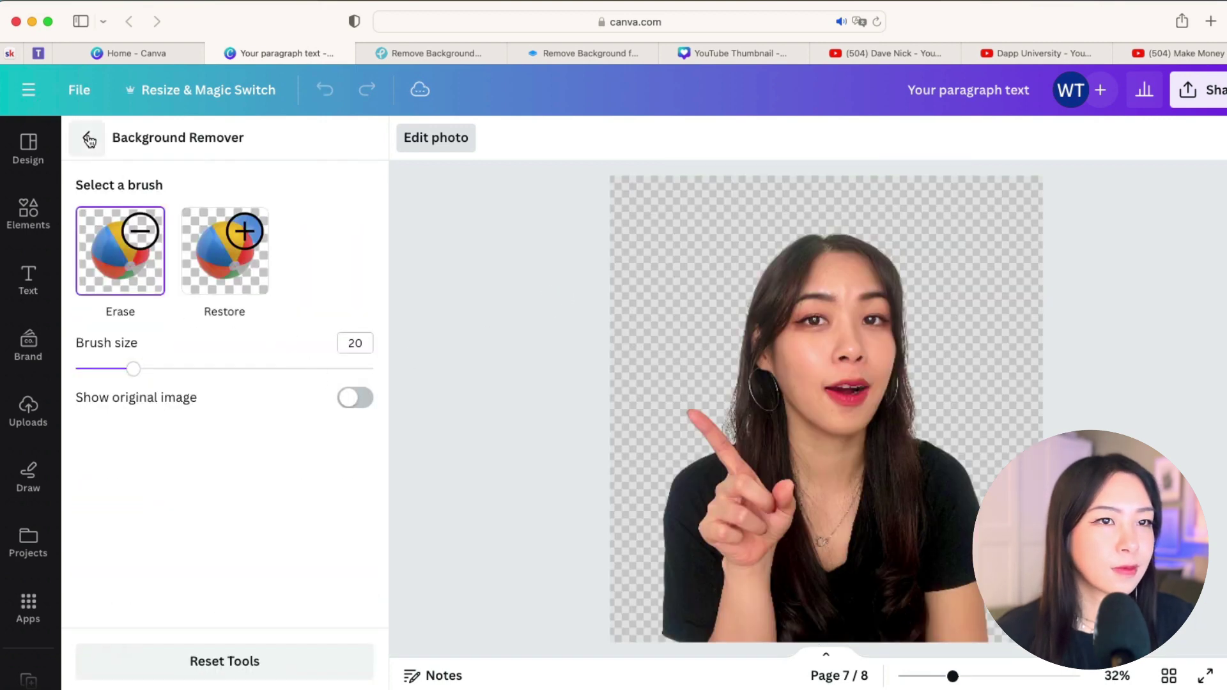
click(89, 139)
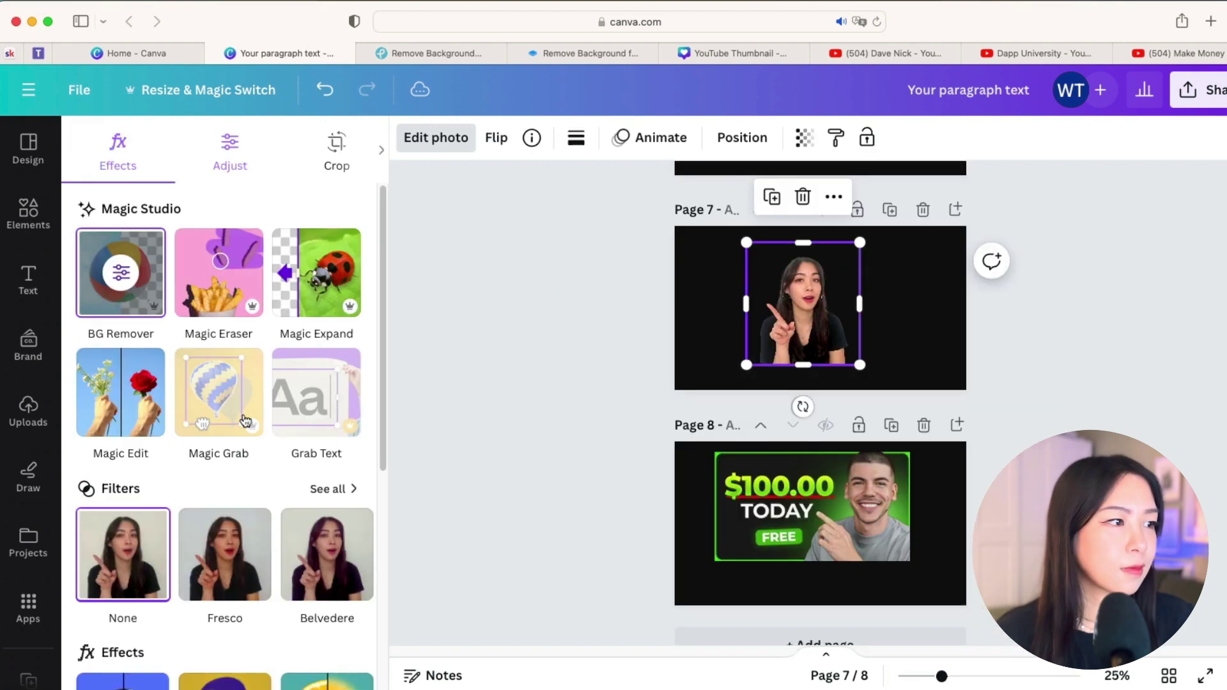
scroll(247, 420, down, 3)
scroll(137, 575, down, 3)
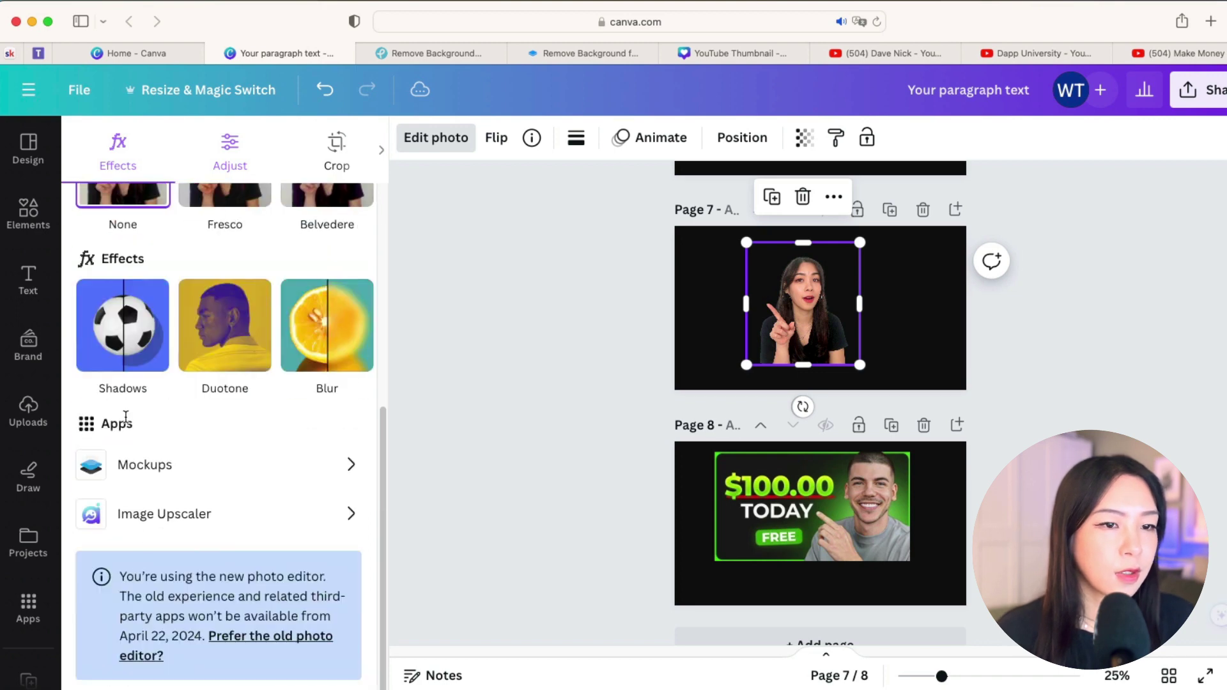
click(156, 316)
click(115, 387)
key(super+z)
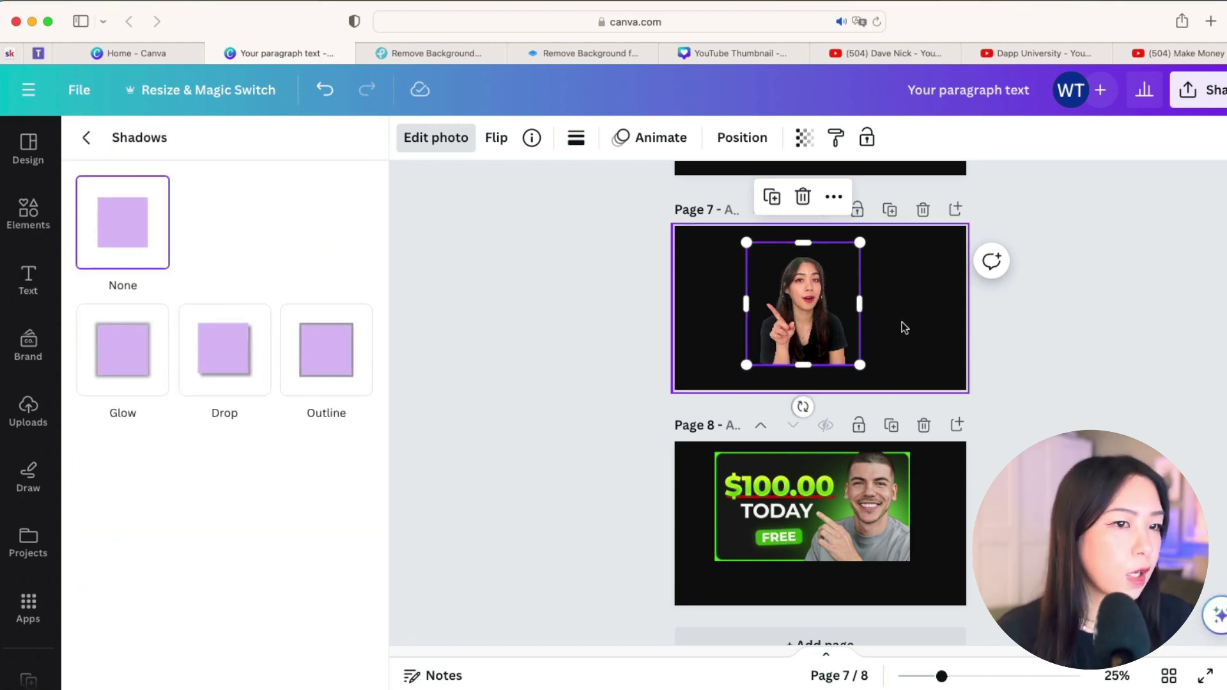
Step: Search the Elements library for green glow graphics
click(906, 320)
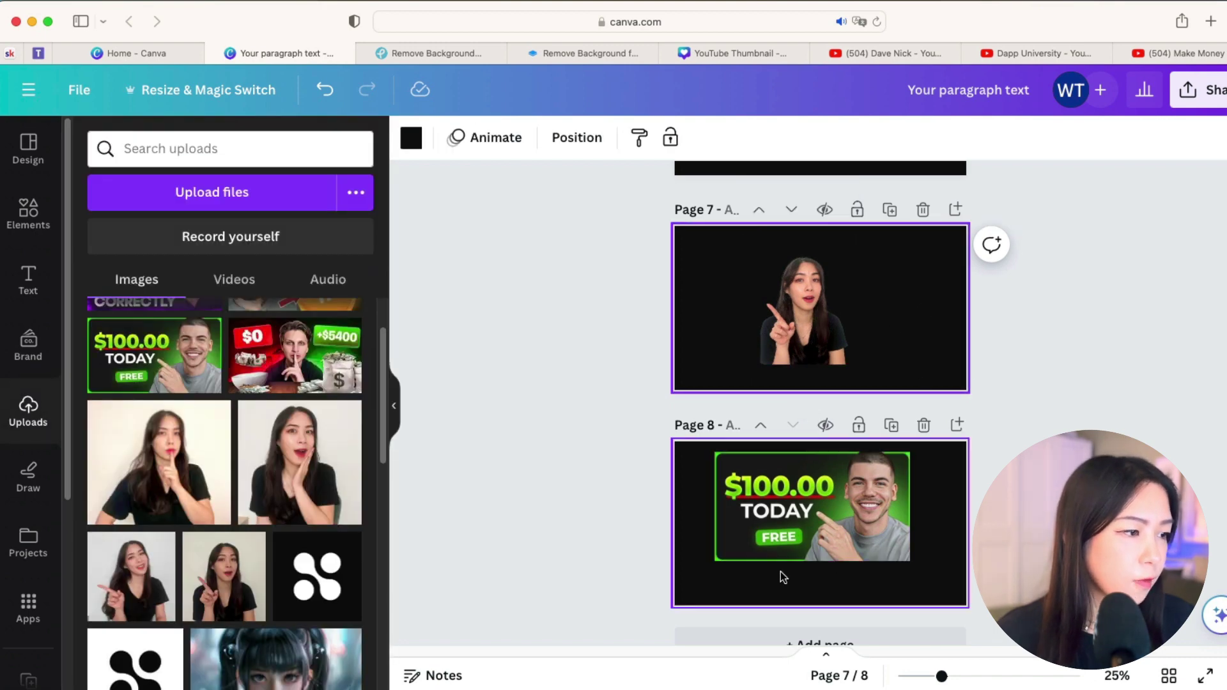
click(801, 319)
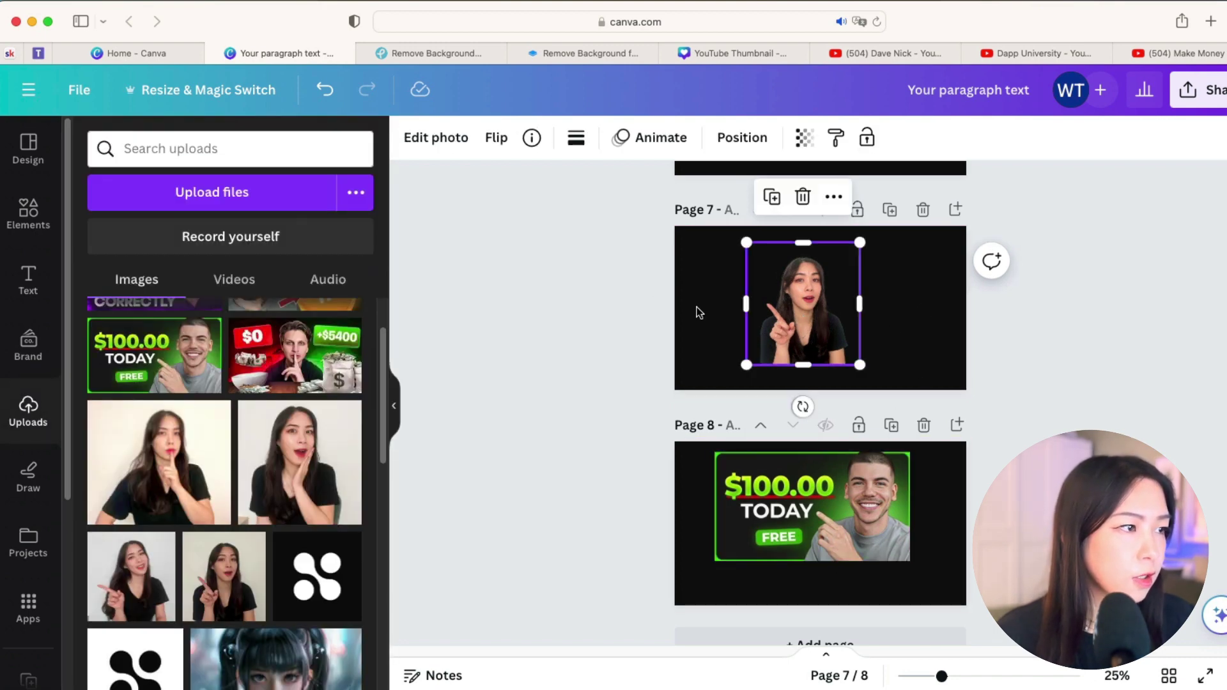
click(28, 219)
click(236, 148)
text(glow)
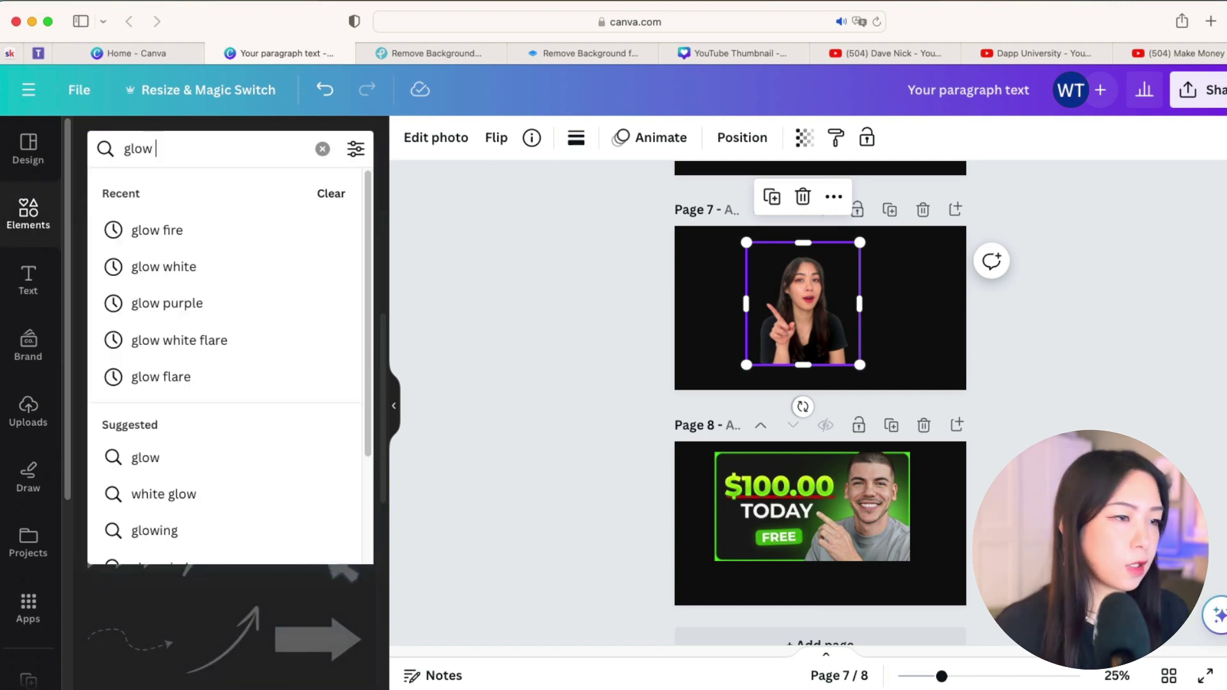
key(Return)
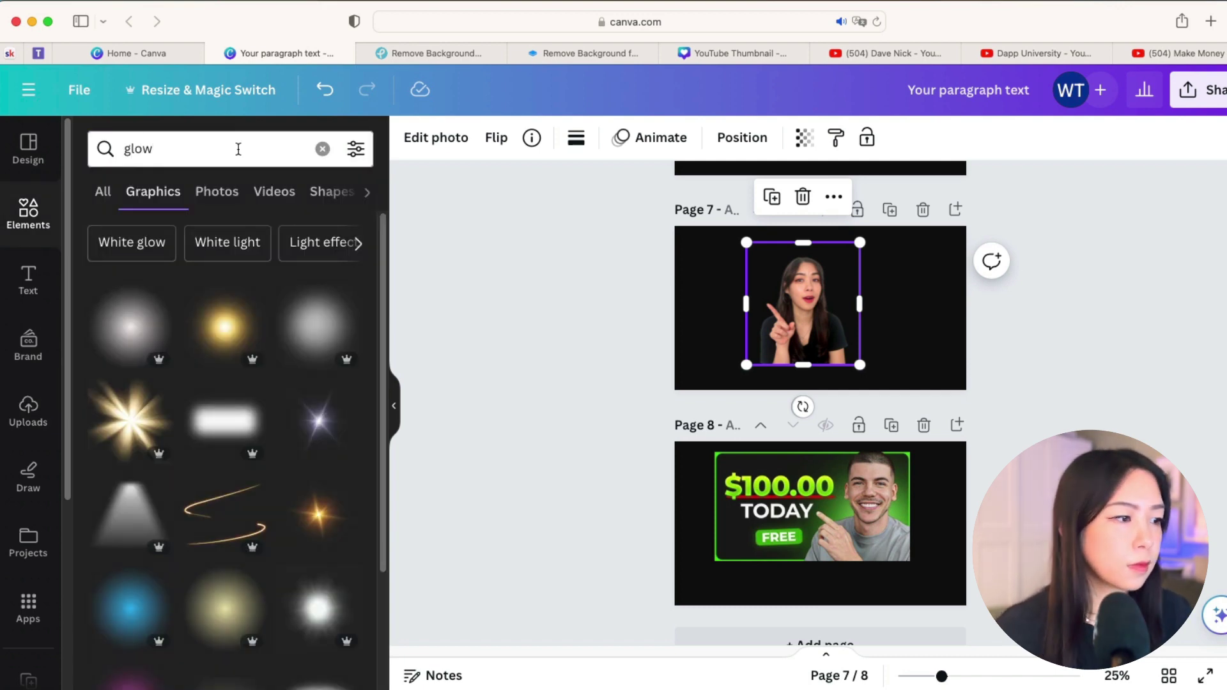
click(247, 151)
text(green)
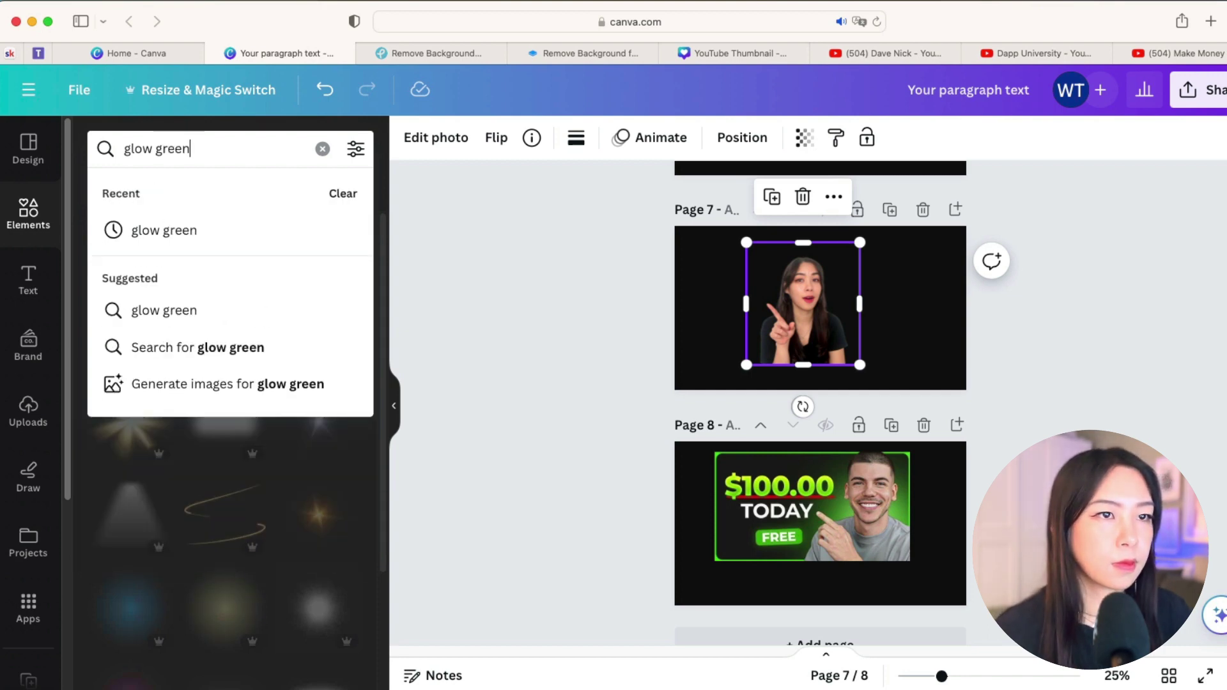
key(Return)
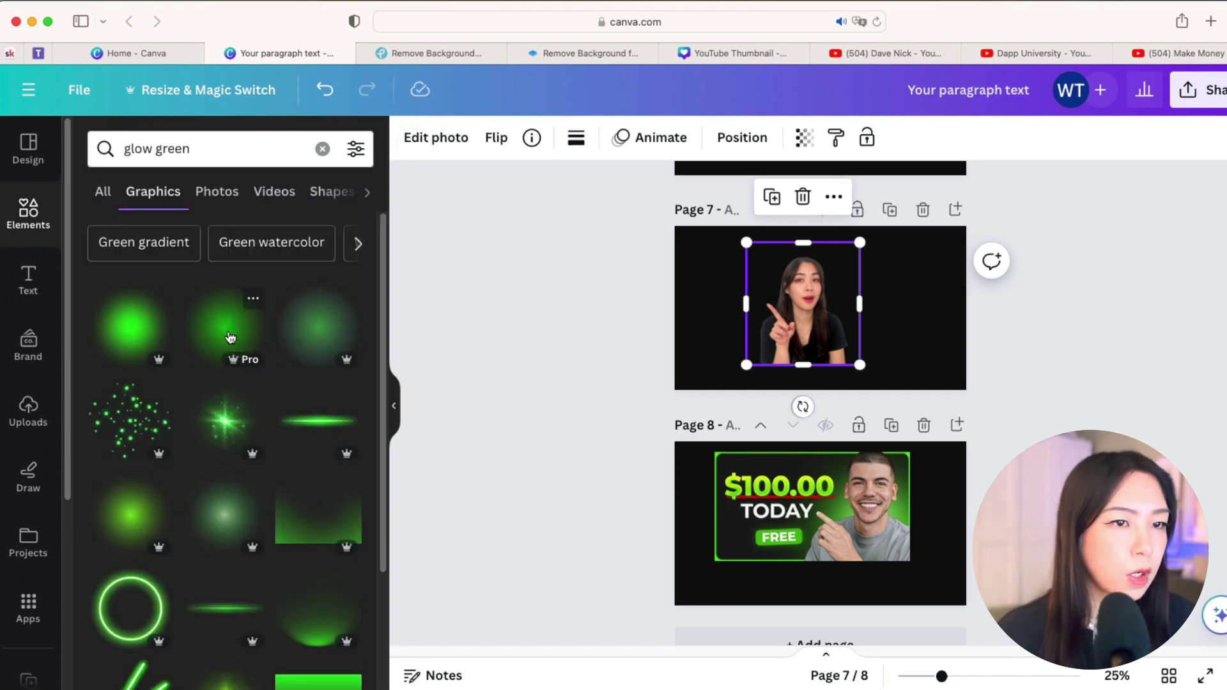
Step: Add the green glow graphic and enlarge it behind the portrait
click(139, 333)
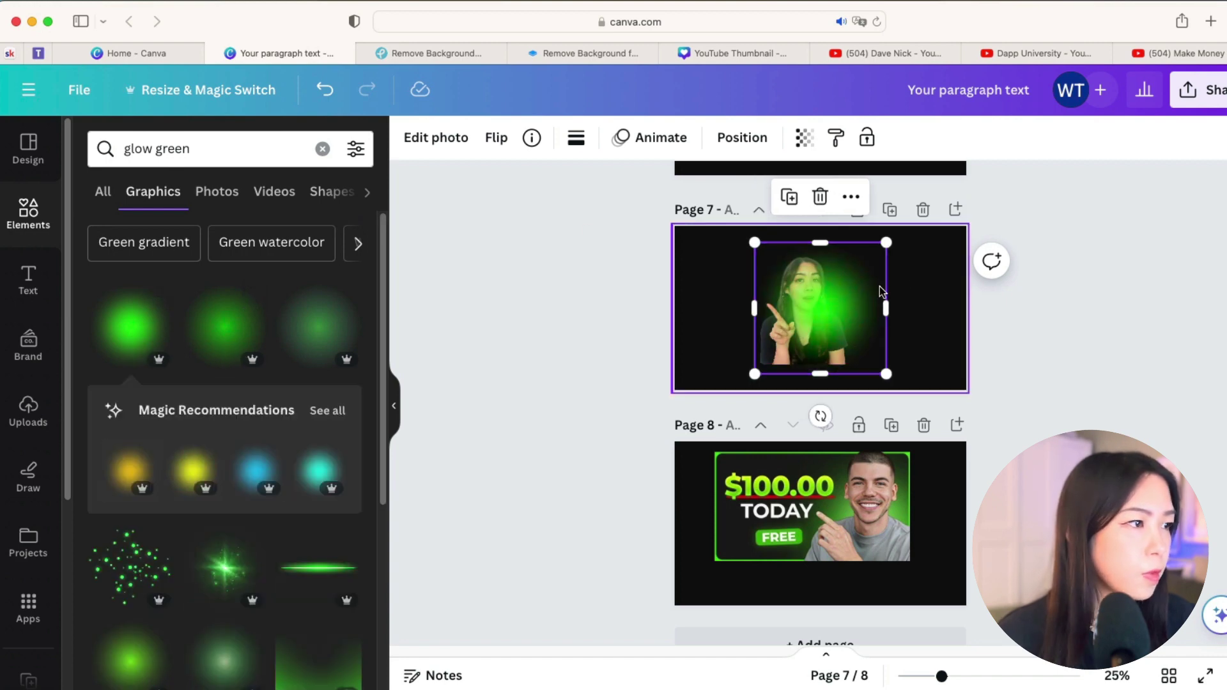
drag(873, 286, 918, 387)
drag(978, 264, 1080, 187)
drag(887, 353, 871, 400)
click(770, 331)
click(769, 329)
click(754, 331)
Step: Enlarge the cutout portrait and position it on the right side of page 7
click(754, 331)
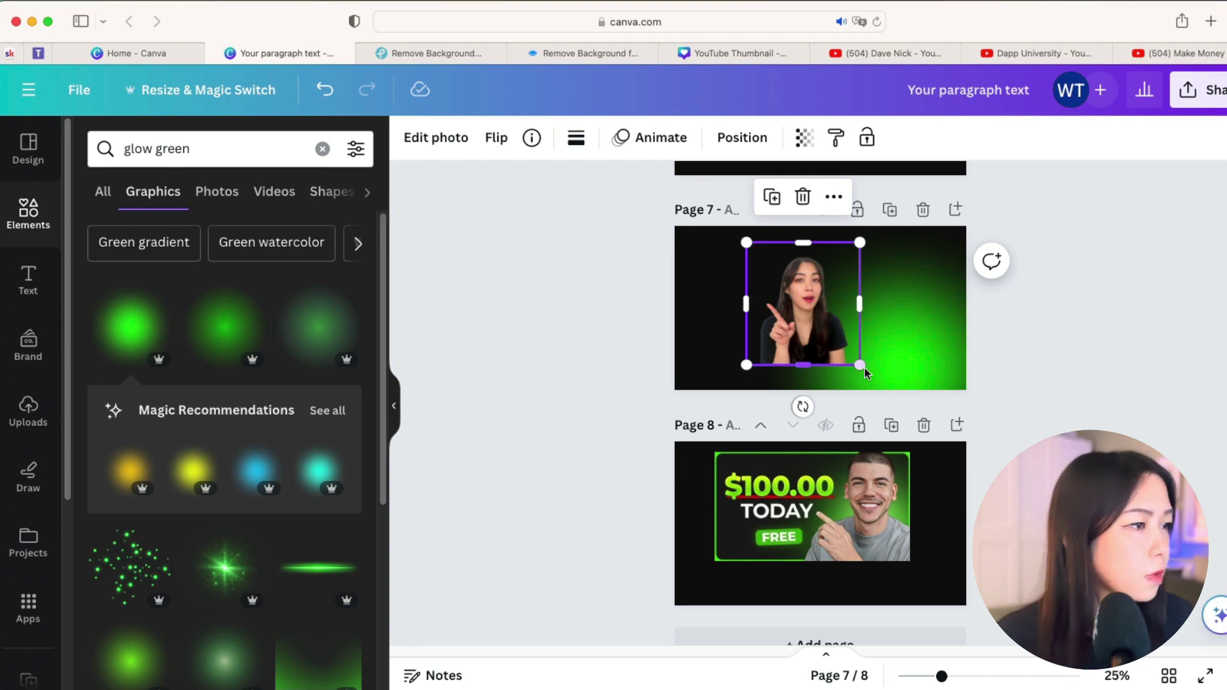
drag(894, 393, 1096, 139)
drag(1029, 294, 989, 333)
drag(1053, 185, 1074, 164)
drag(1019, 285, 1010, 315)
drag(834, 347, 889, 346)
drag(804, 247, 766, 200)
mouse_move(879, 348)
mouse_down()
mouse_move(890, 364)
mouse_move(893, 330)
mouse_up()
drag(778, 219, 743, 181)
drag(867, 336, 883, 363)
drag(991, 203, 990, 203)
click(1061, 412)
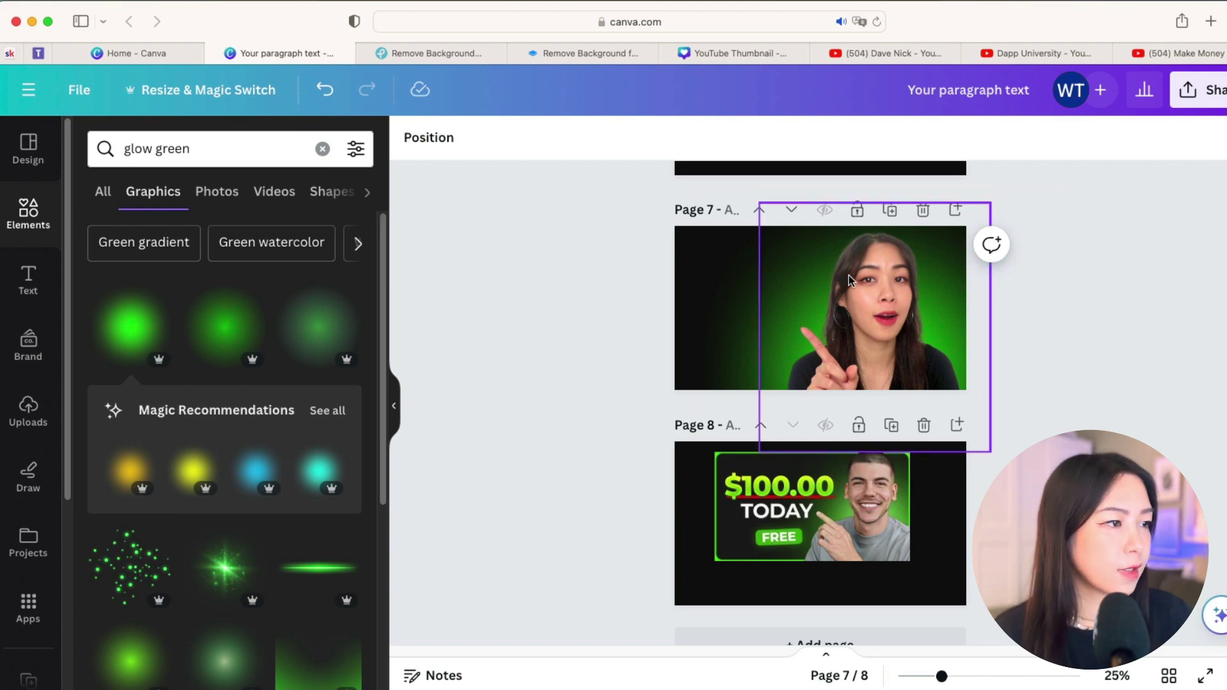
Step: Search the Apps library for 'typegra' and open the TypeGradient app
click(38, 295)
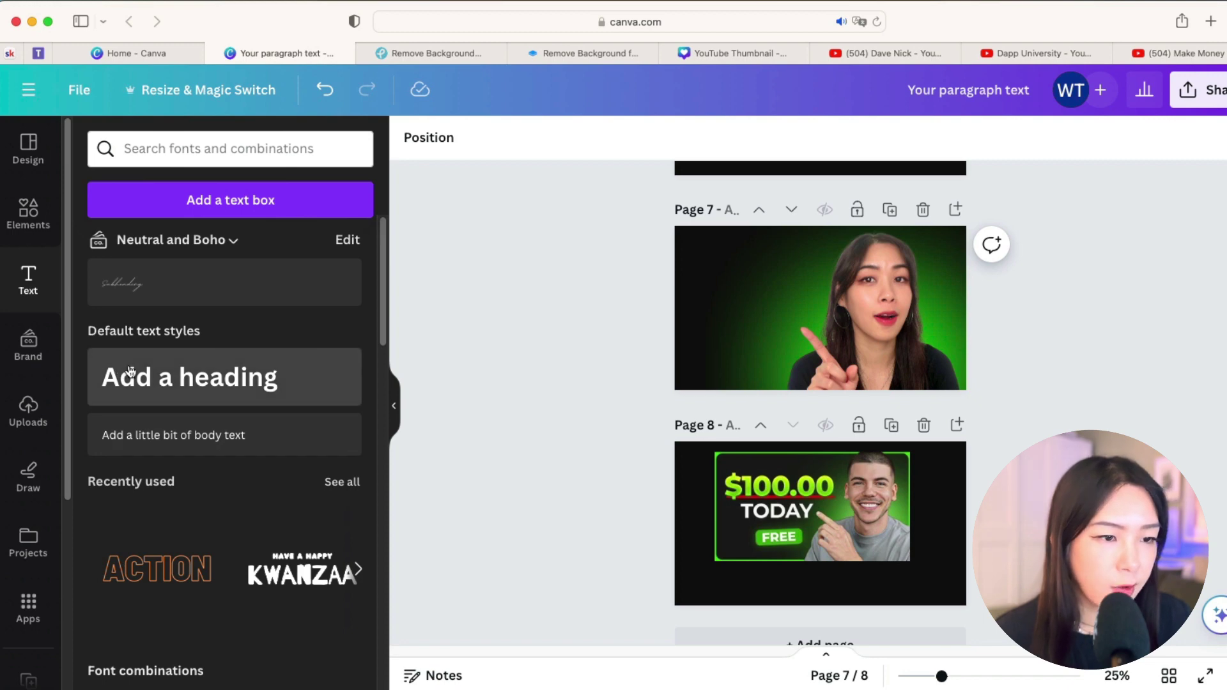
scroll(29, 431, down, 3)
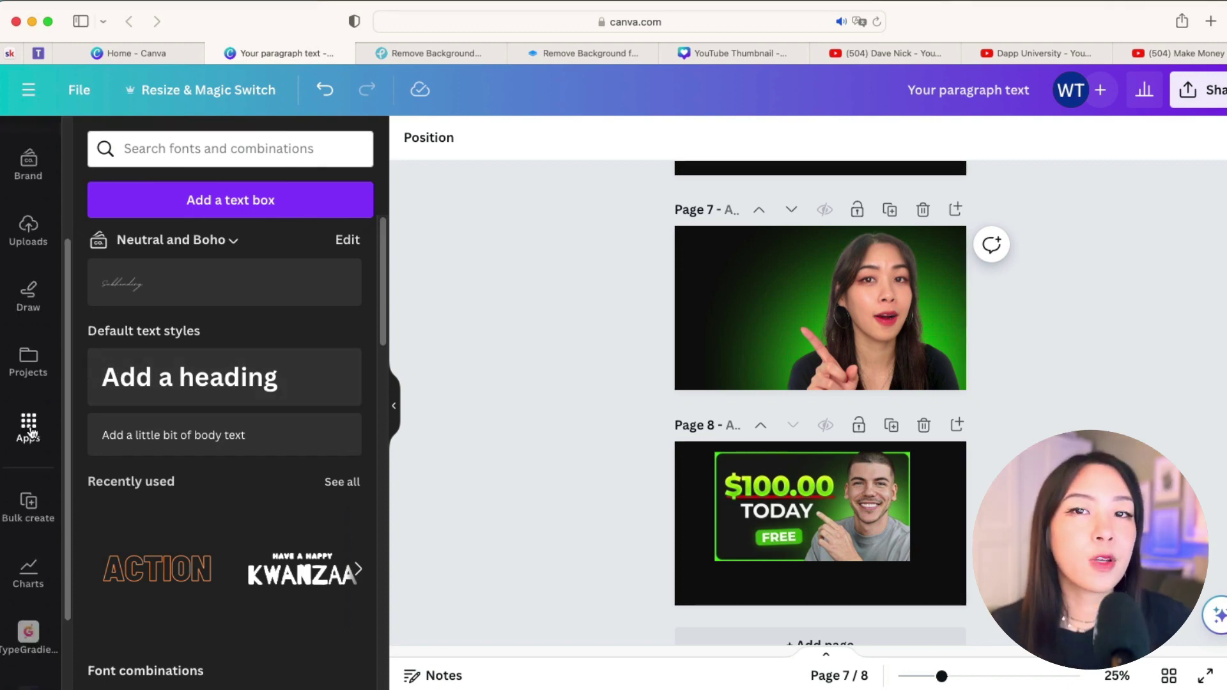
click(29, 427)
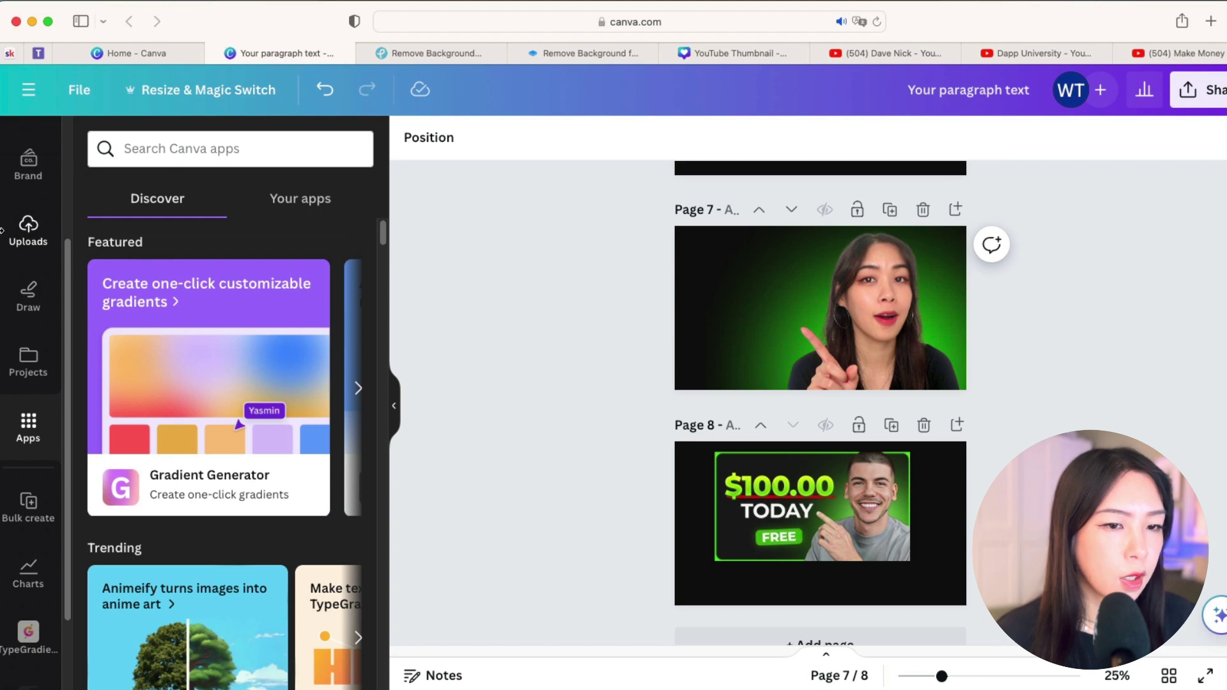
click(251, 152)
text(ty)
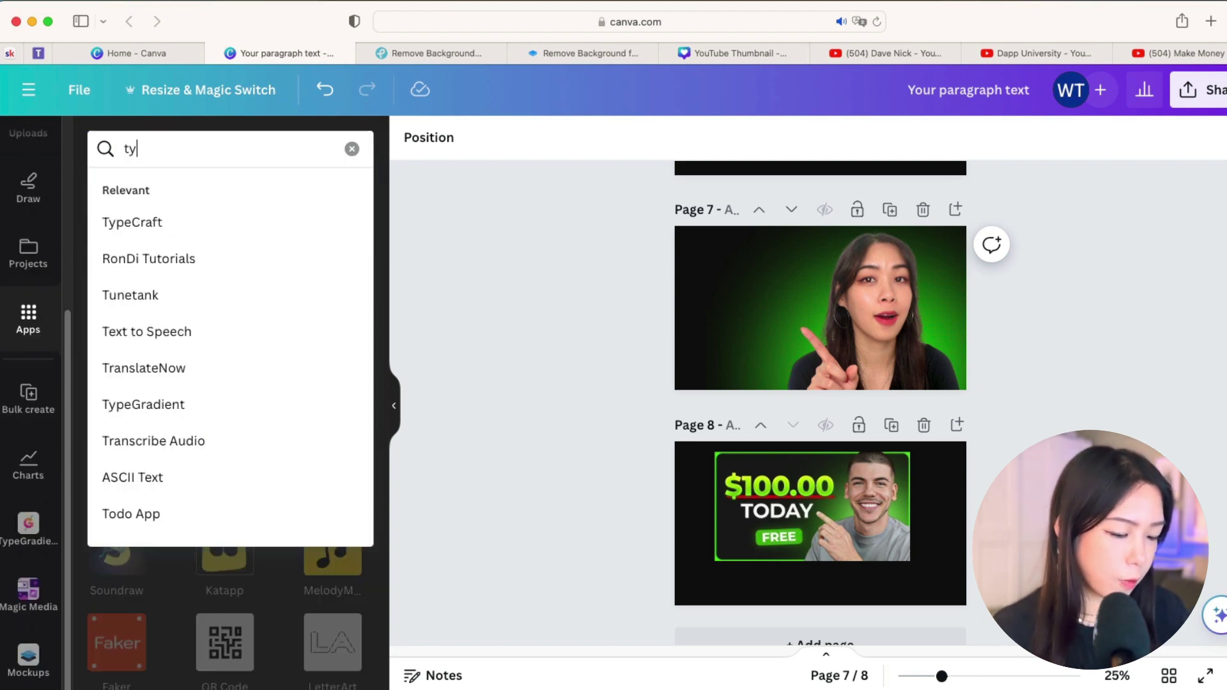
text(peg)
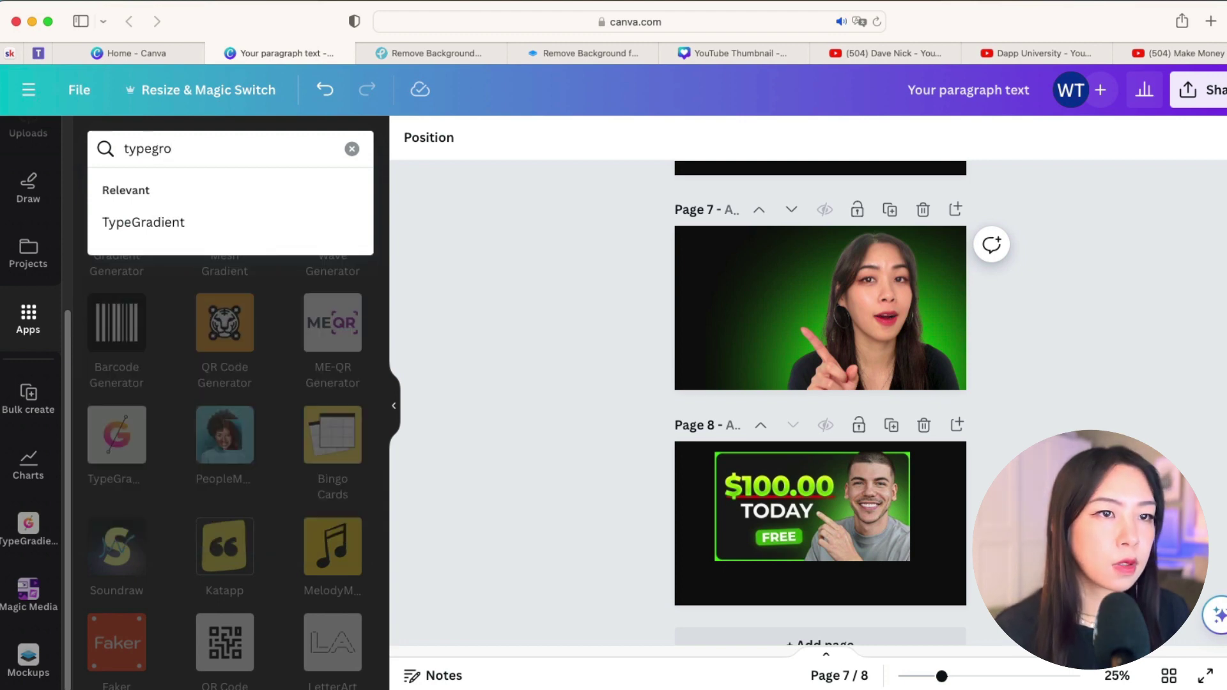
text(ro)
key(BackSpace)
text(ad)
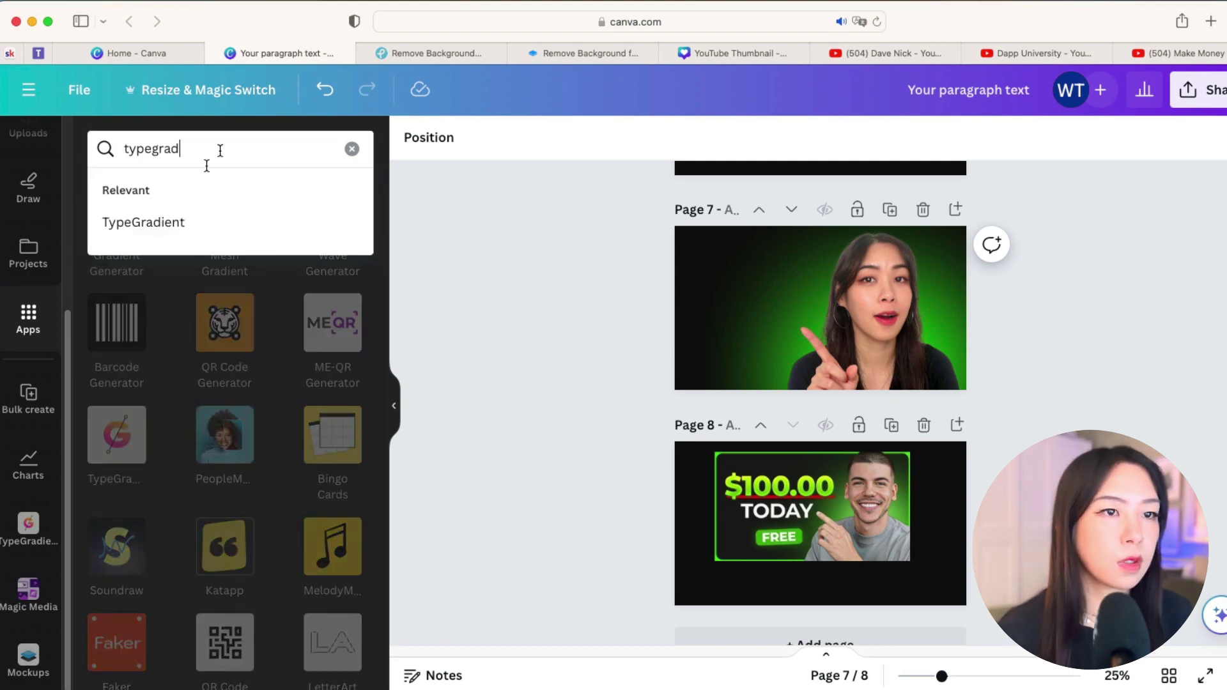
click(146, 224)
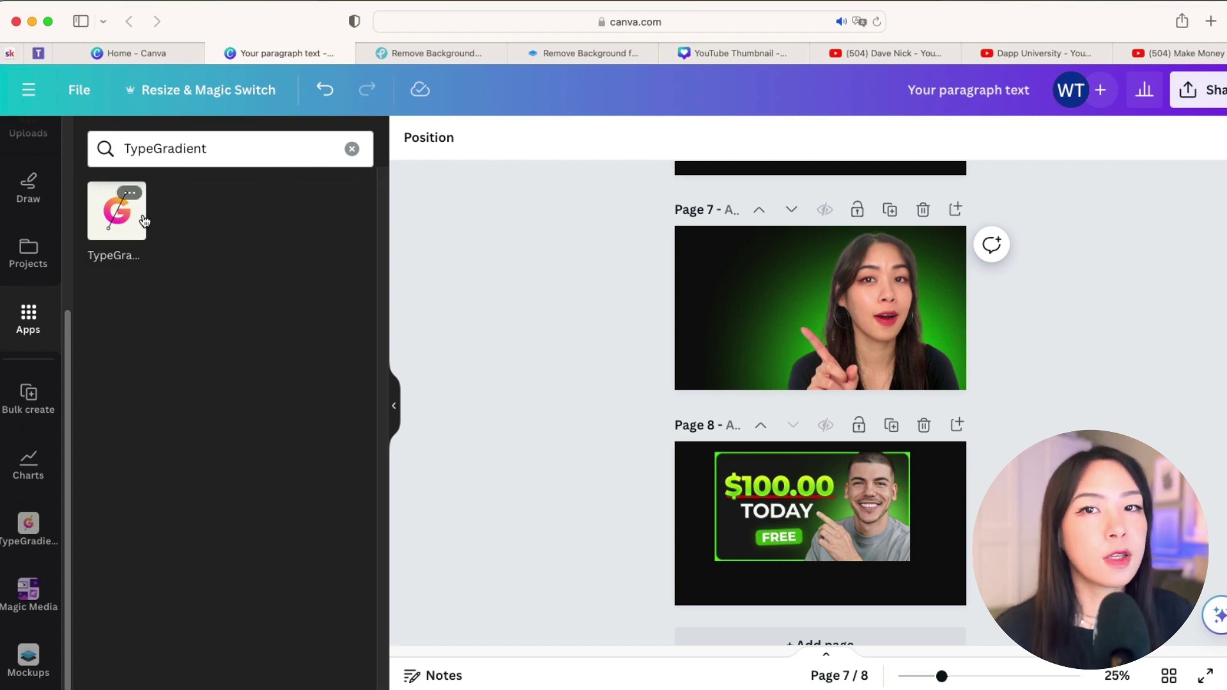
click(126, 222)
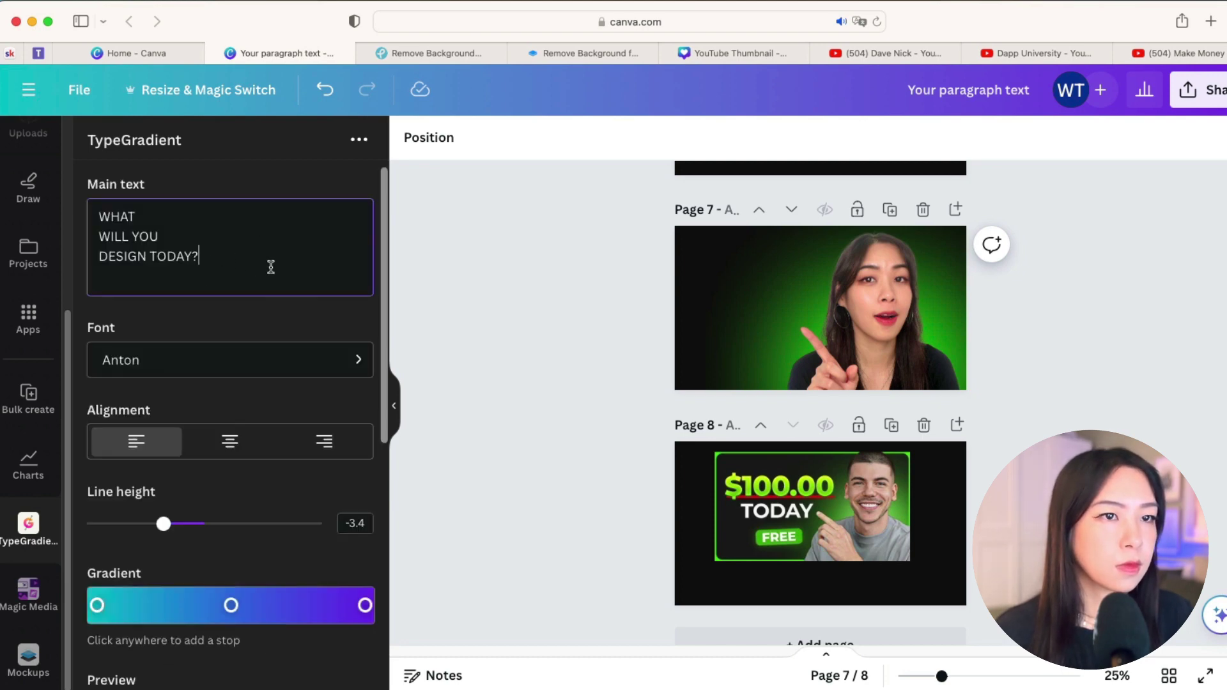
drag(271, 266, 40, 171)
text(1)
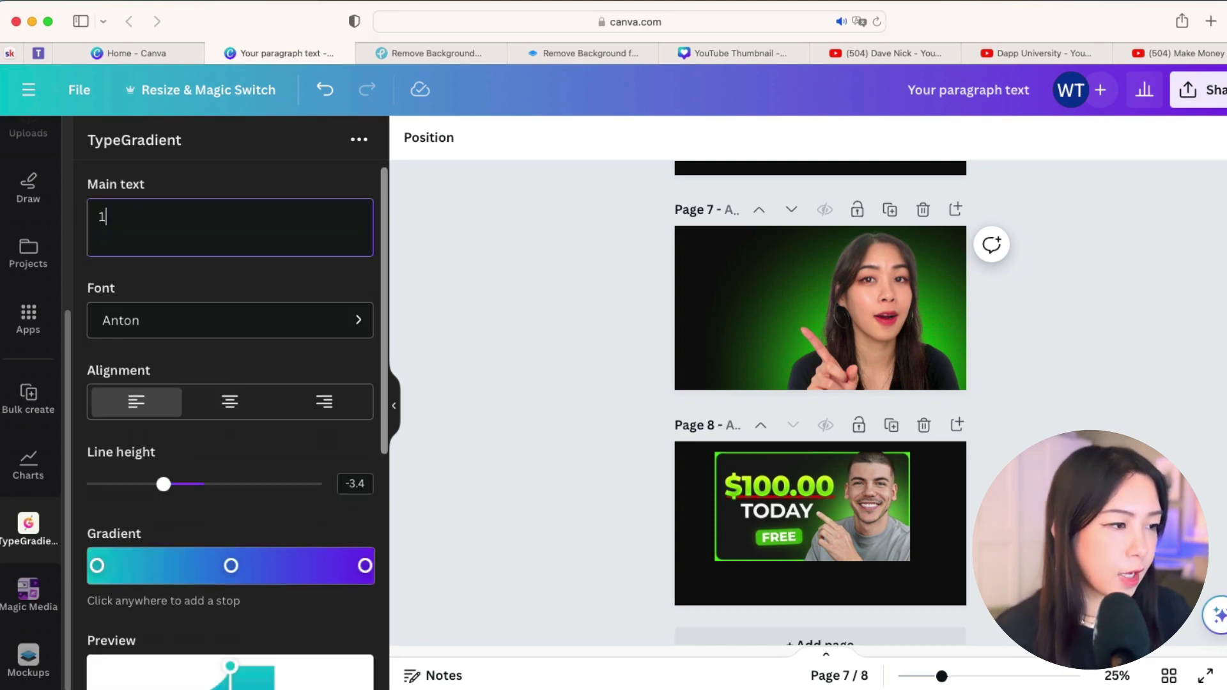
text(00)
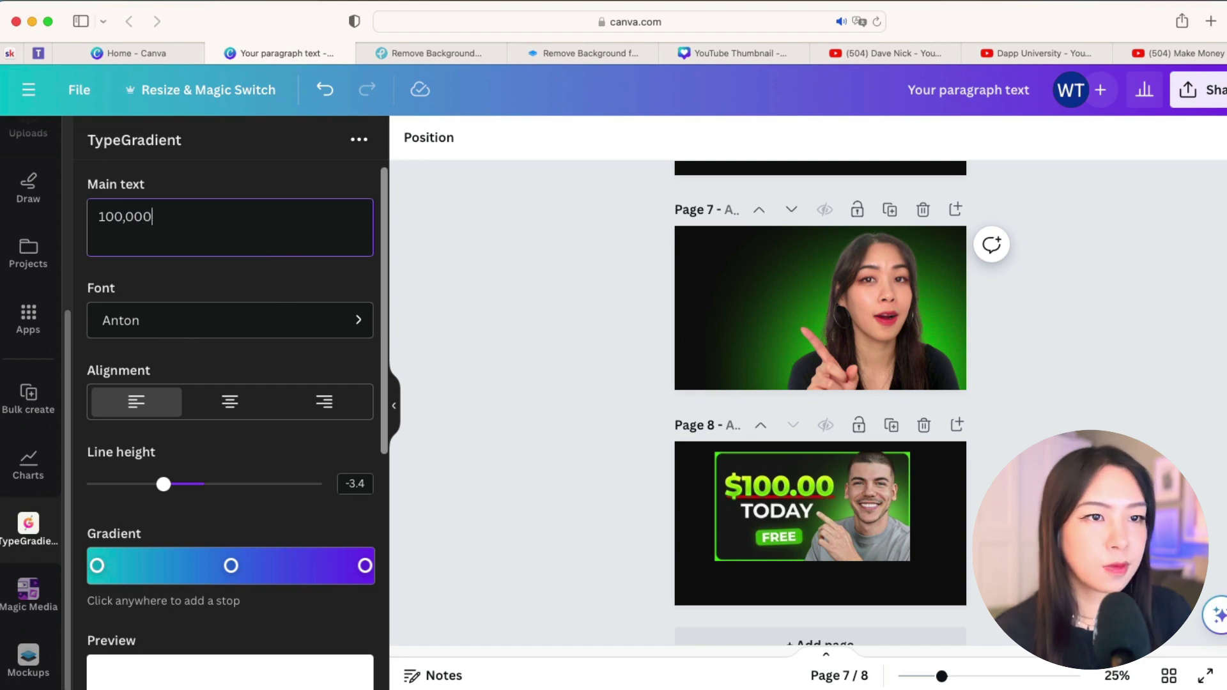
scroll(213, 328, down, 6)
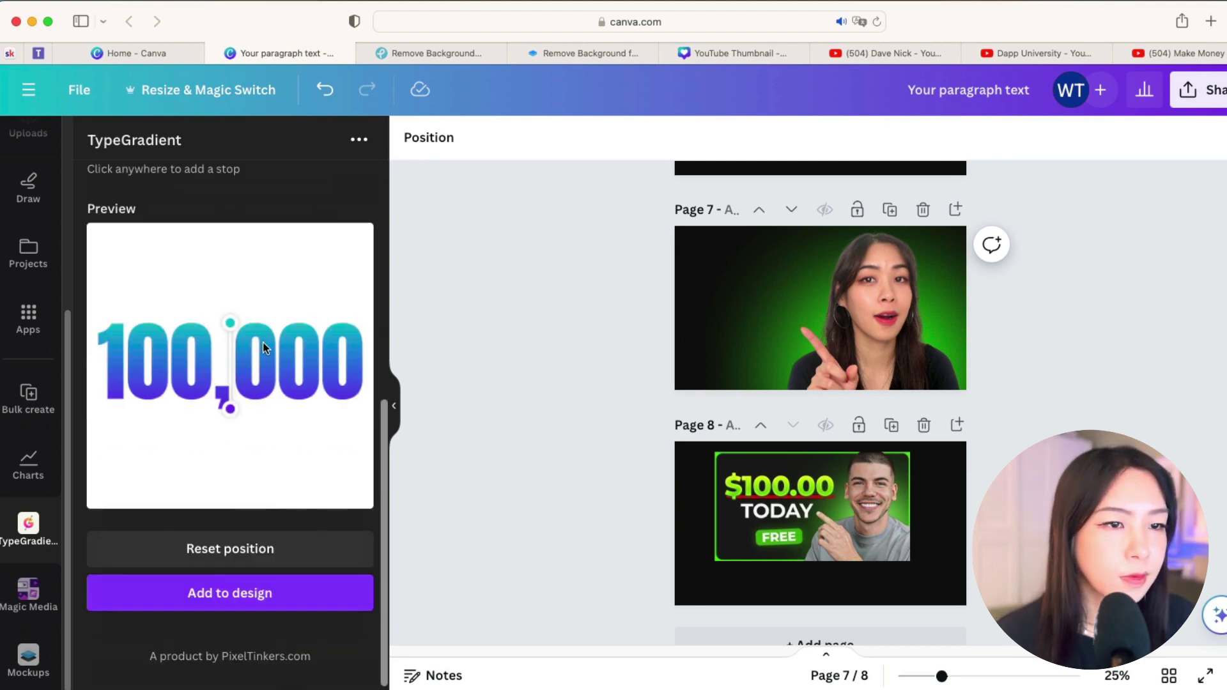
scroll(282, 397, up, 6)
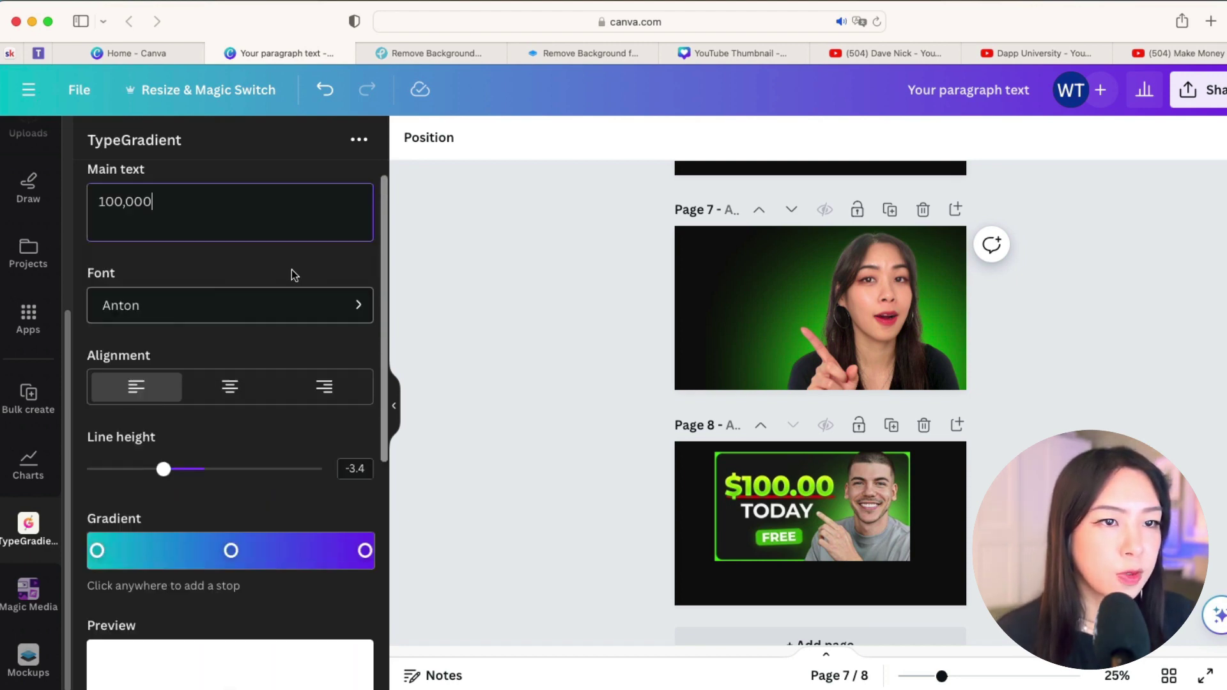
click(260, 307)
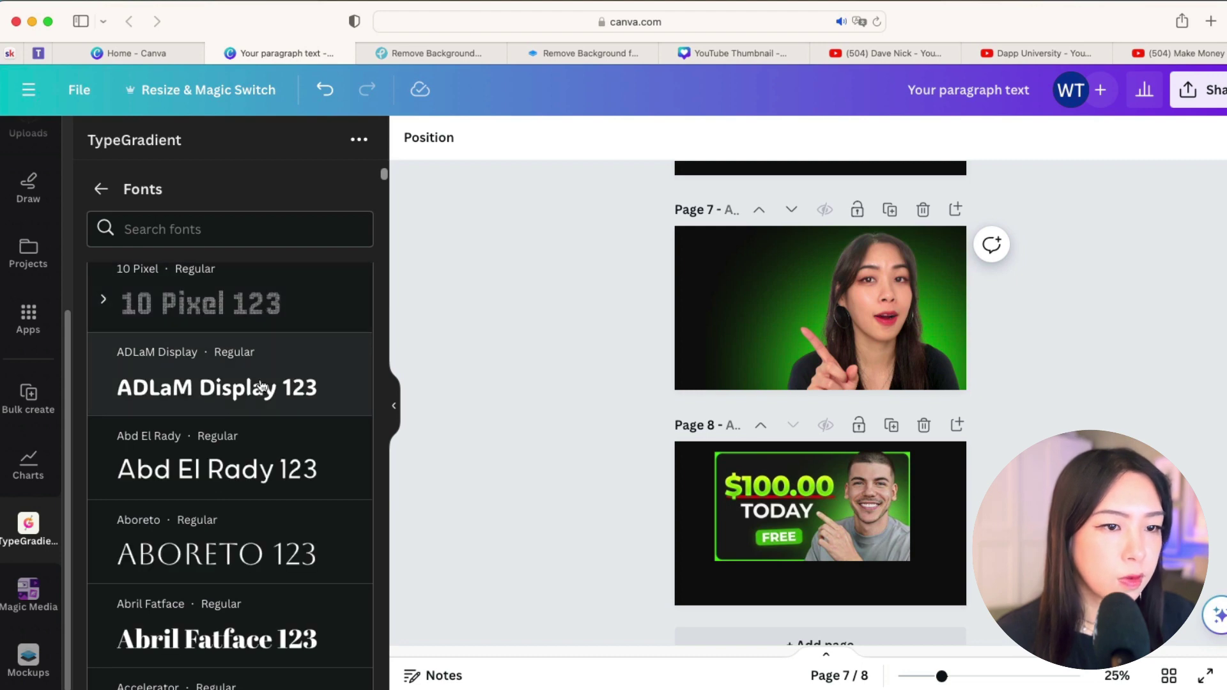
scroll(265, 371, down, 3)
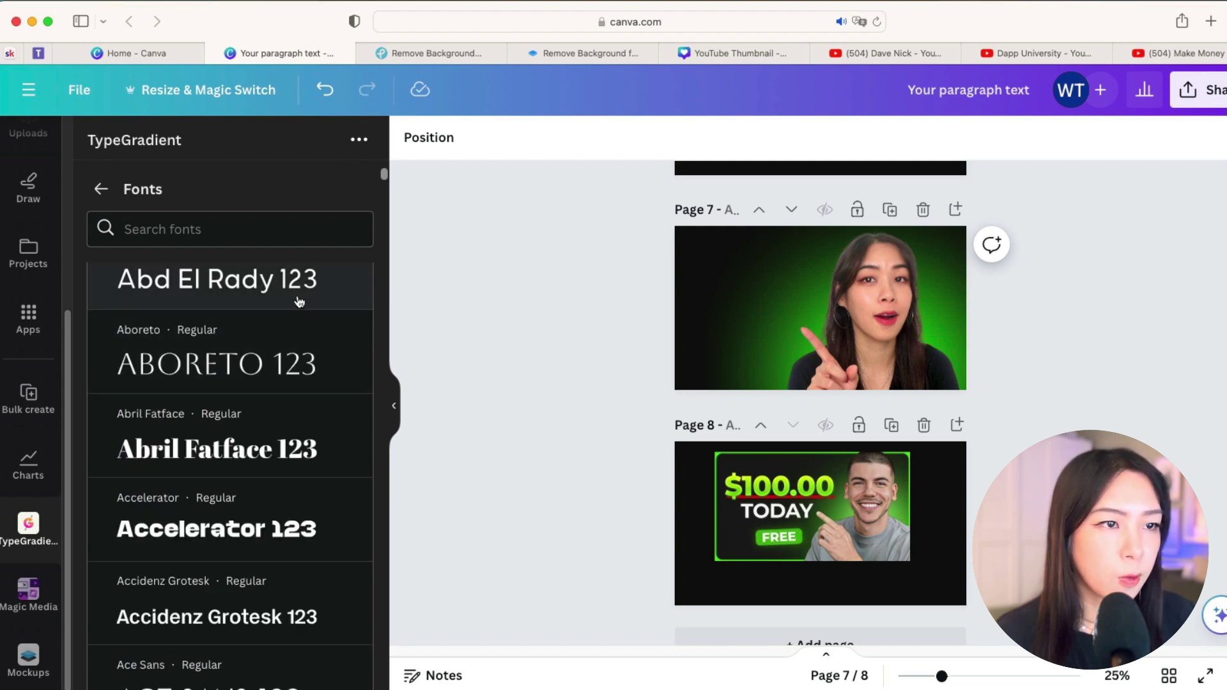
scroll(296, 301, down, 3)
click(186, 181)
scroll(258, 350, down, 1)
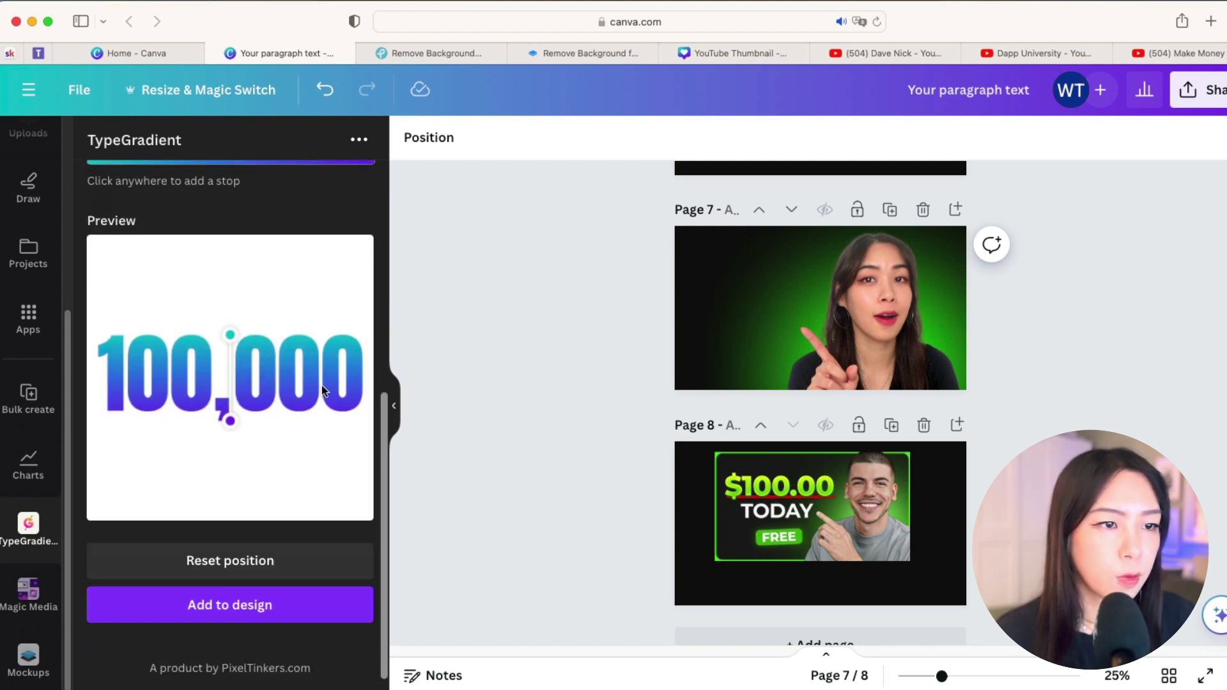
scroll(321, 386, up, 3)
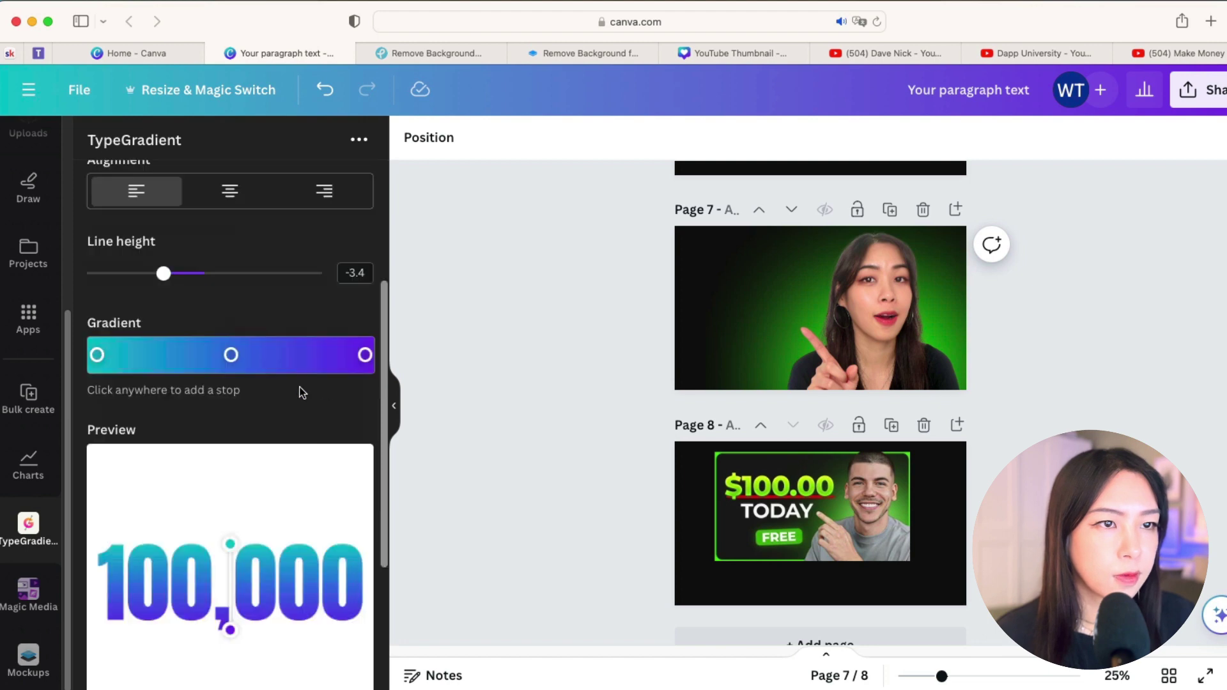
Step: Change the gradient's left stop from cyan to yellow and its right stop to bright green
click(98, 355)
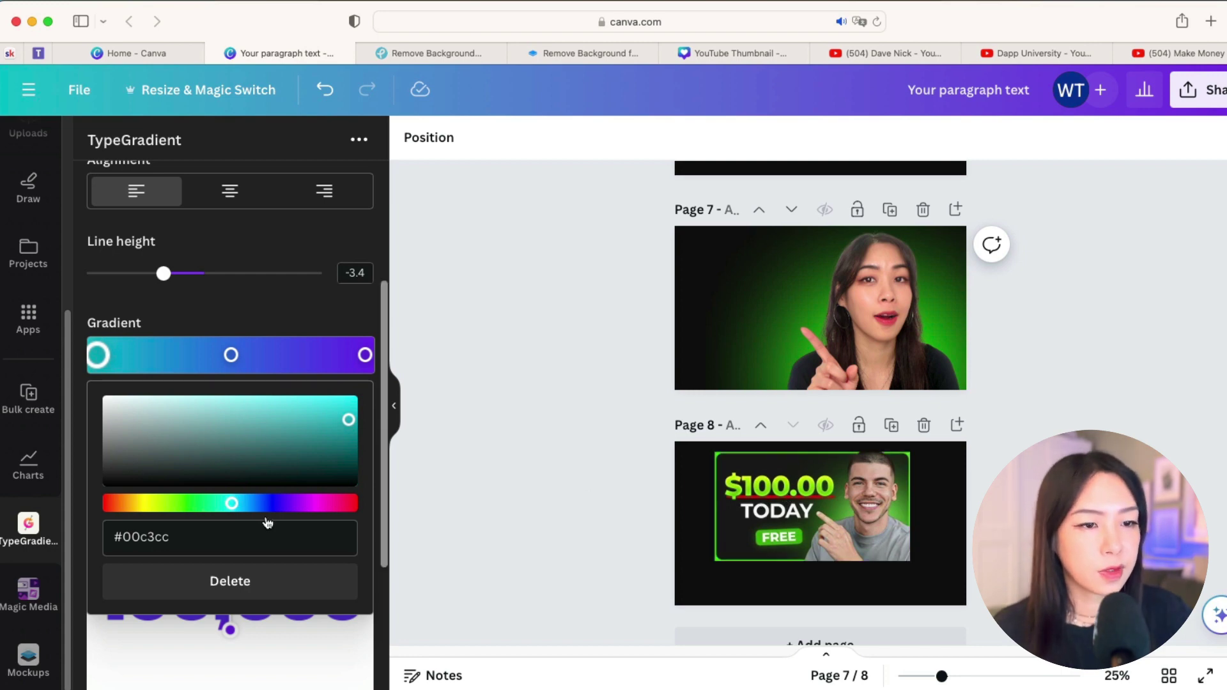
drag(231, 502, 148, 503)
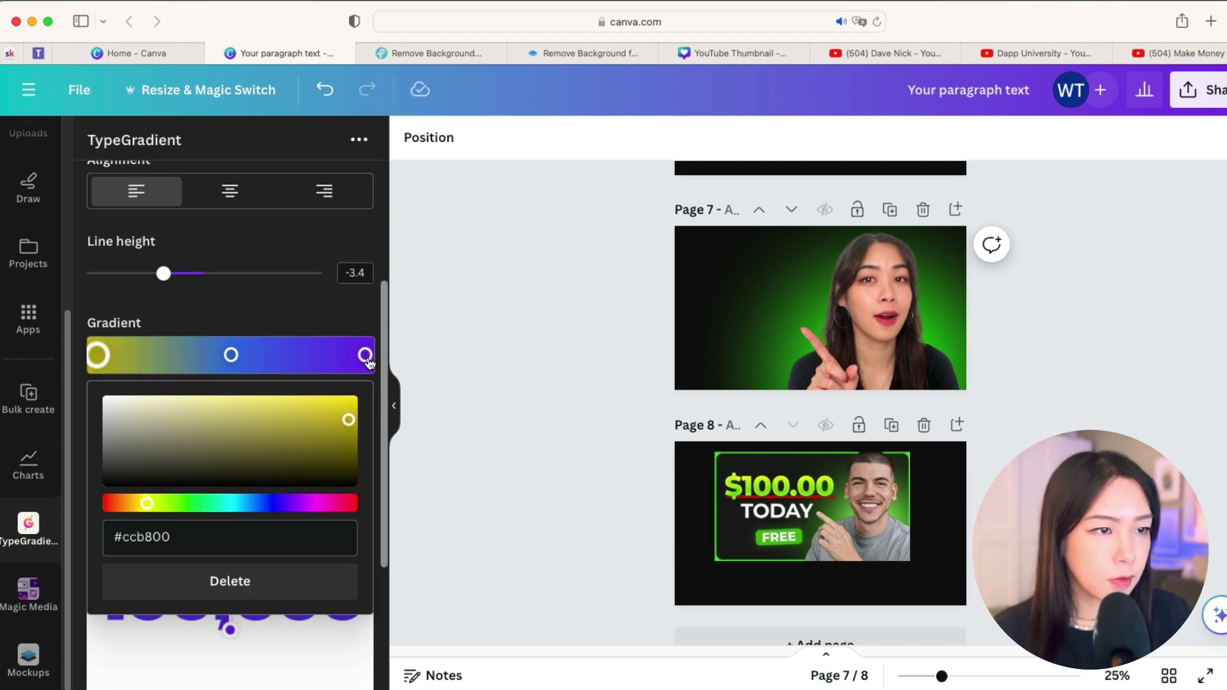
click(367, 361)
click(189, 503)
drag(313, 407, 318, 402)
Step: Set the gradient's middle stop to a bright yellow-green
click(230, 354)
click(171, 503)
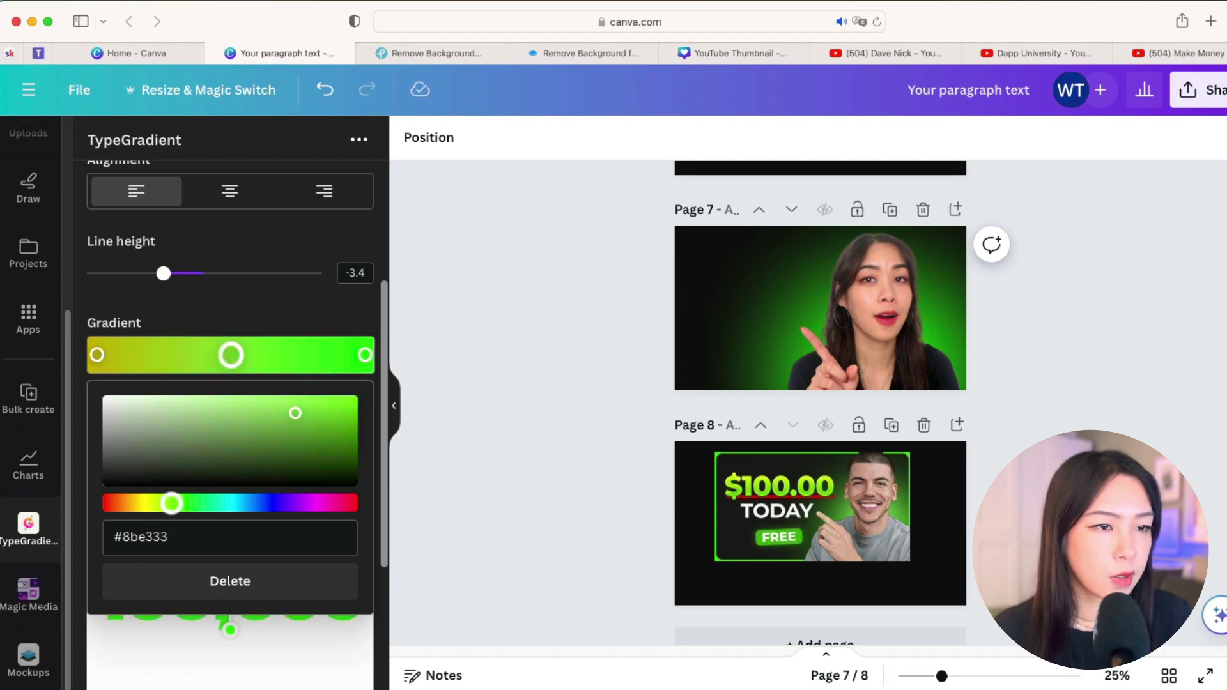
mouse_move(296, 414)
mouse_down()
mouse_move(290, 406)
mouse_move(302, 405)
mouse_up()
Step: Fine-tune the left stop to bright yellow #ffd600 and review the 100,000 preview
click(97, 355)
drag(151, 504, 144, 503)
drag(348, 419, 355, 399)
click(293, 308)
scroll(338, 487, down, 1)
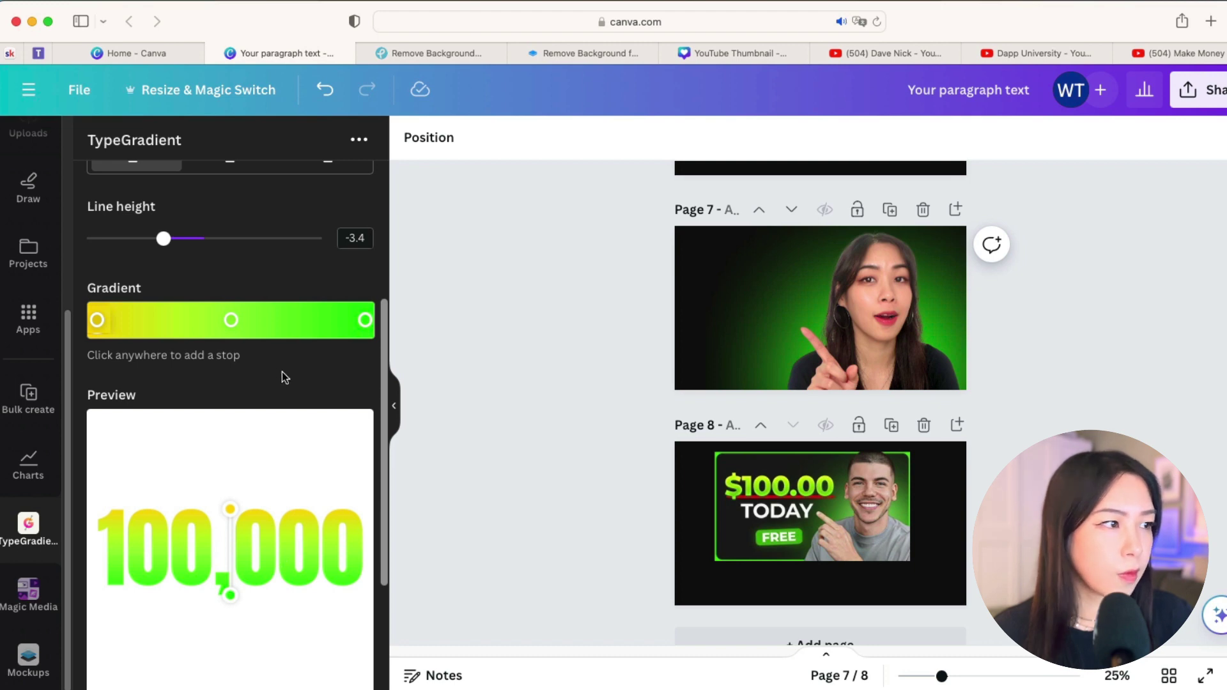
scroll(270, 531, down, 4)
scroll(270, 531, up, 7)
scroll(270, 531, down, 8)
scroll(270, 530, up, 6)
scroll(245, 383, down, 5)
scroll(245, 383, up, 5)
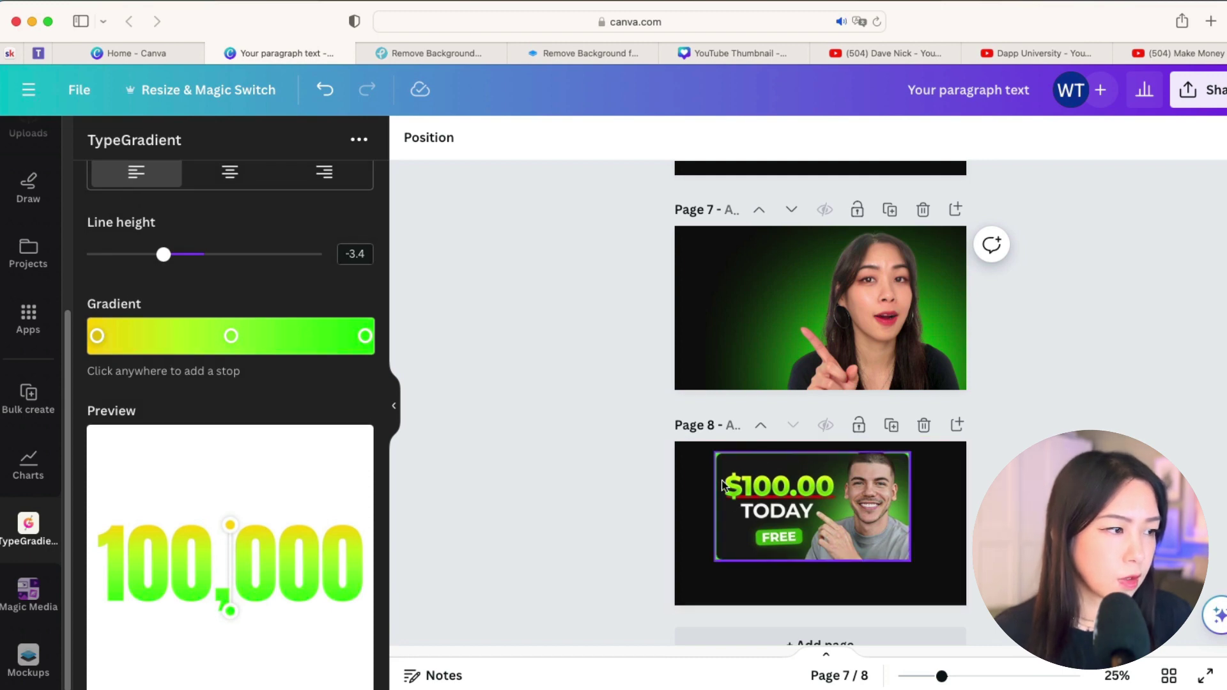
scroll(152, 294, up, 4)
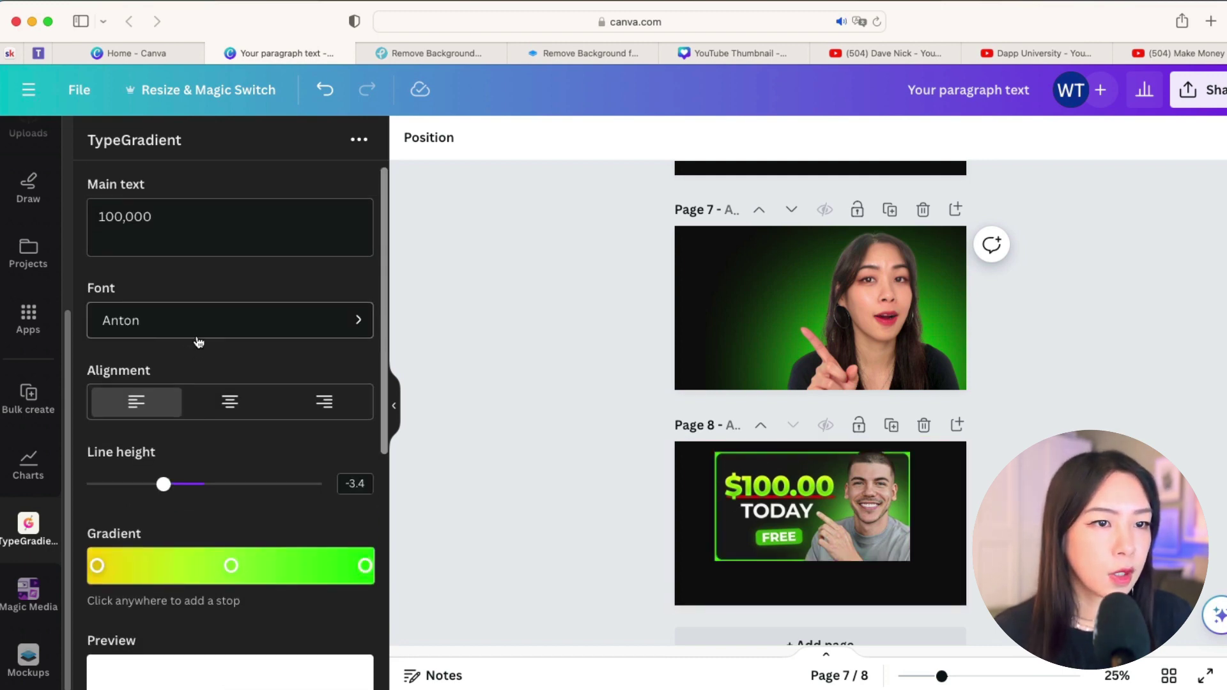
Step: Try Archivo Black as the 100,000 headline font
click(191, 333)
scroll(272, 416, down, 10)
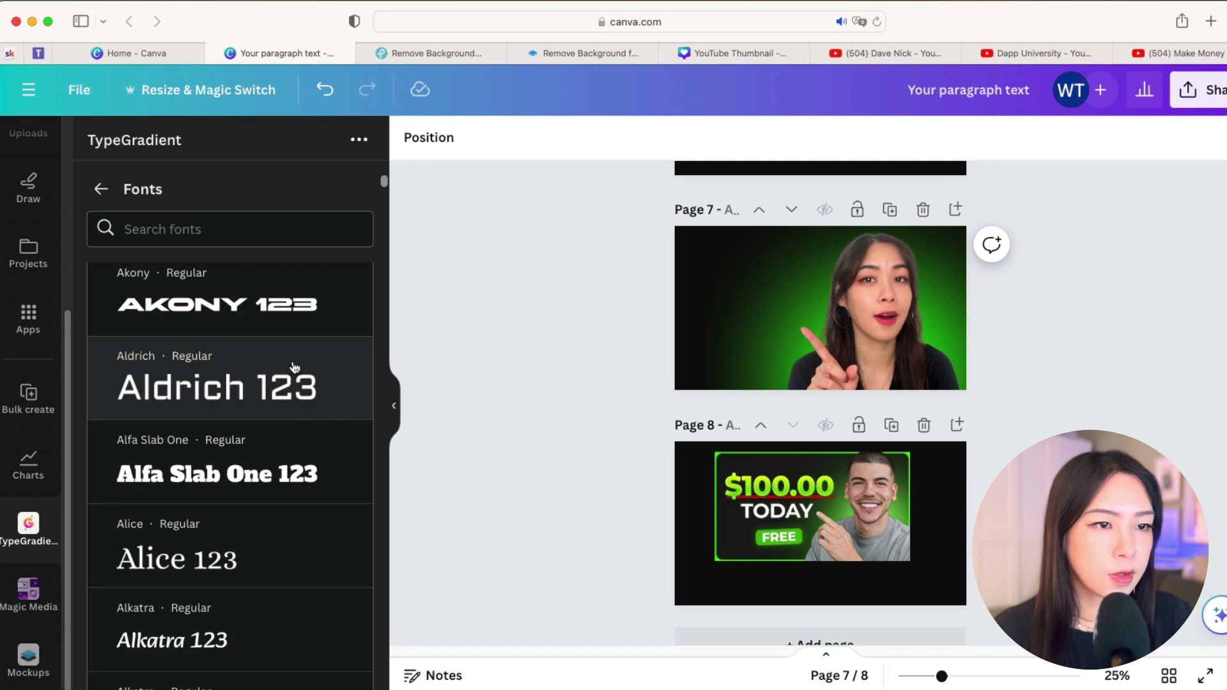
scroll(288, 390, down, 10)
scroll(294, 377, down, 5)
scroll(295, 375, down, 8)
scroll(295, 376, down, 10)
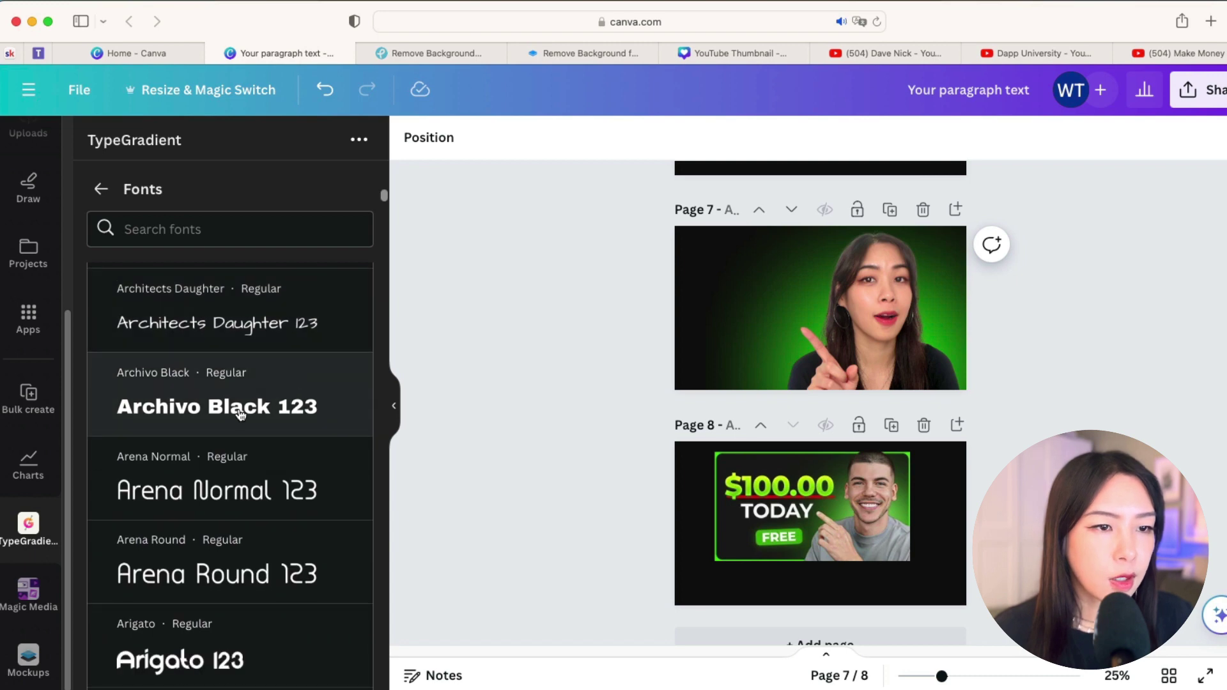
click(246, 412)
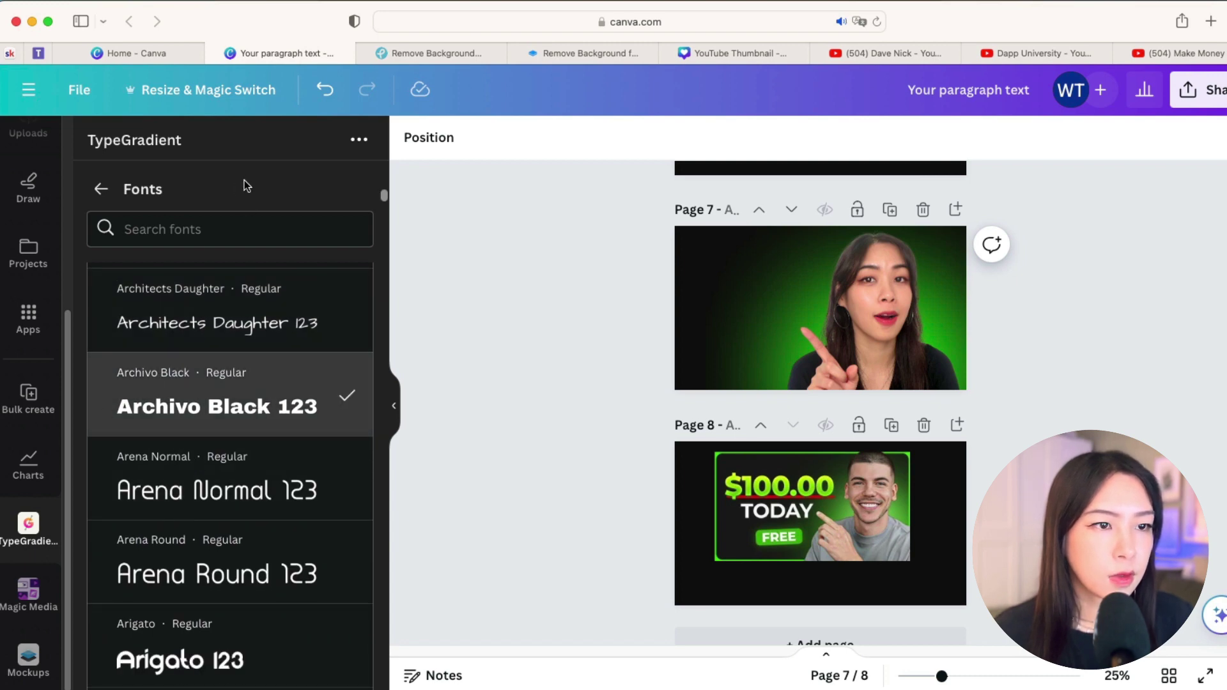
click(100, 190)
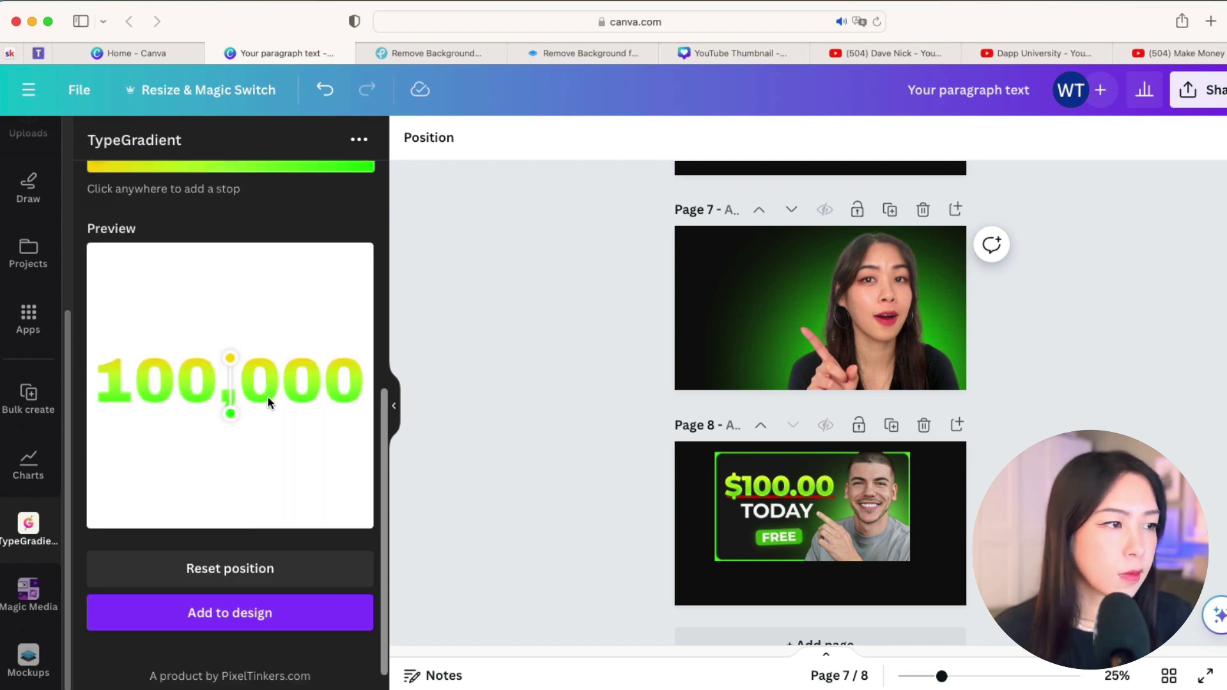
scroll(208, 274, up, 6)
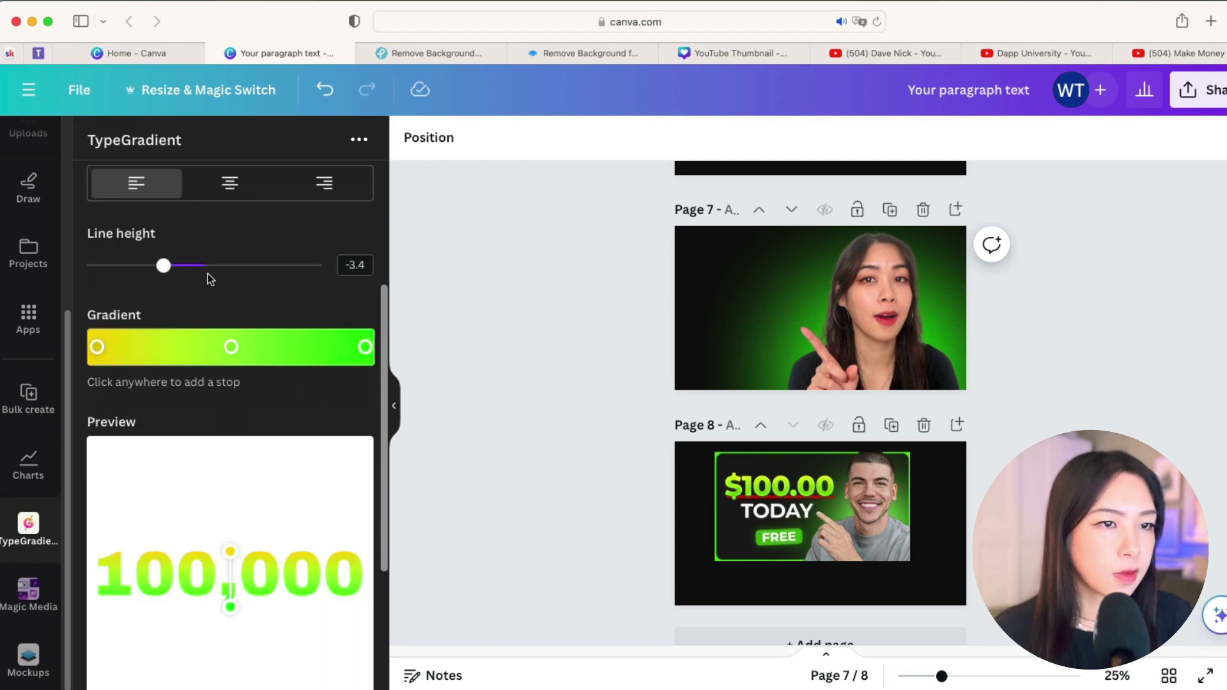
Step: Switch the 100,000 headline font to Bowlby One
click(205, 304)
scroll(270, 402, down, 15)
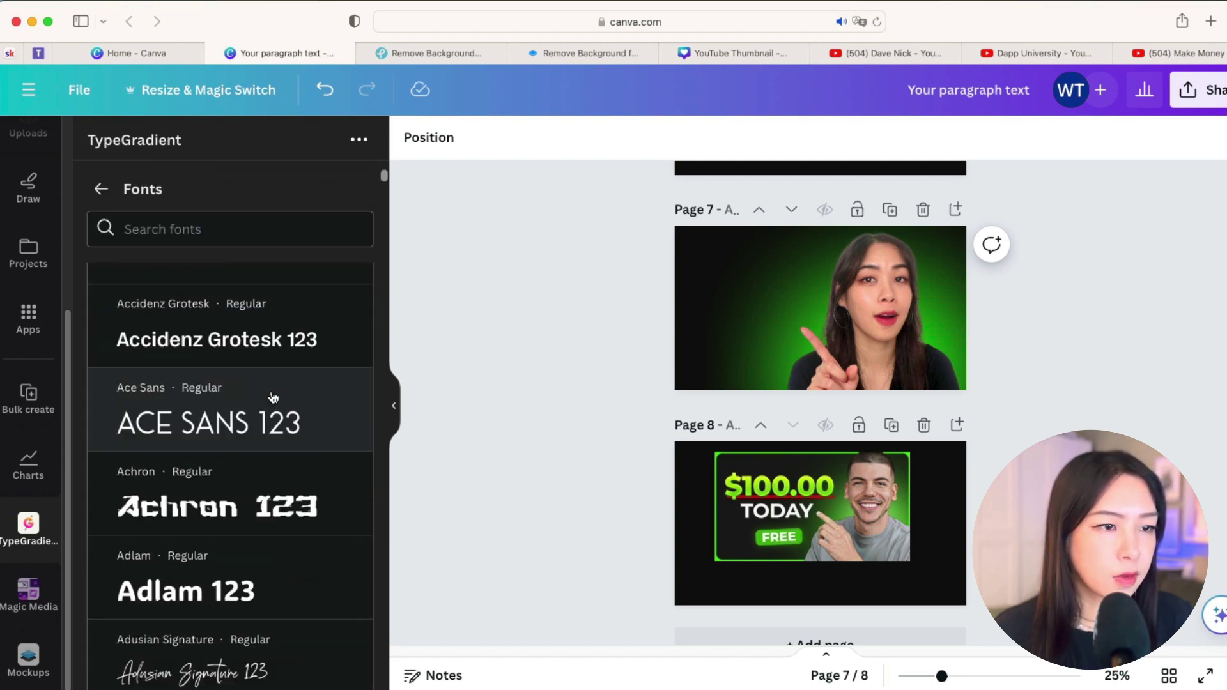
scroll(273, 397, down, 15)
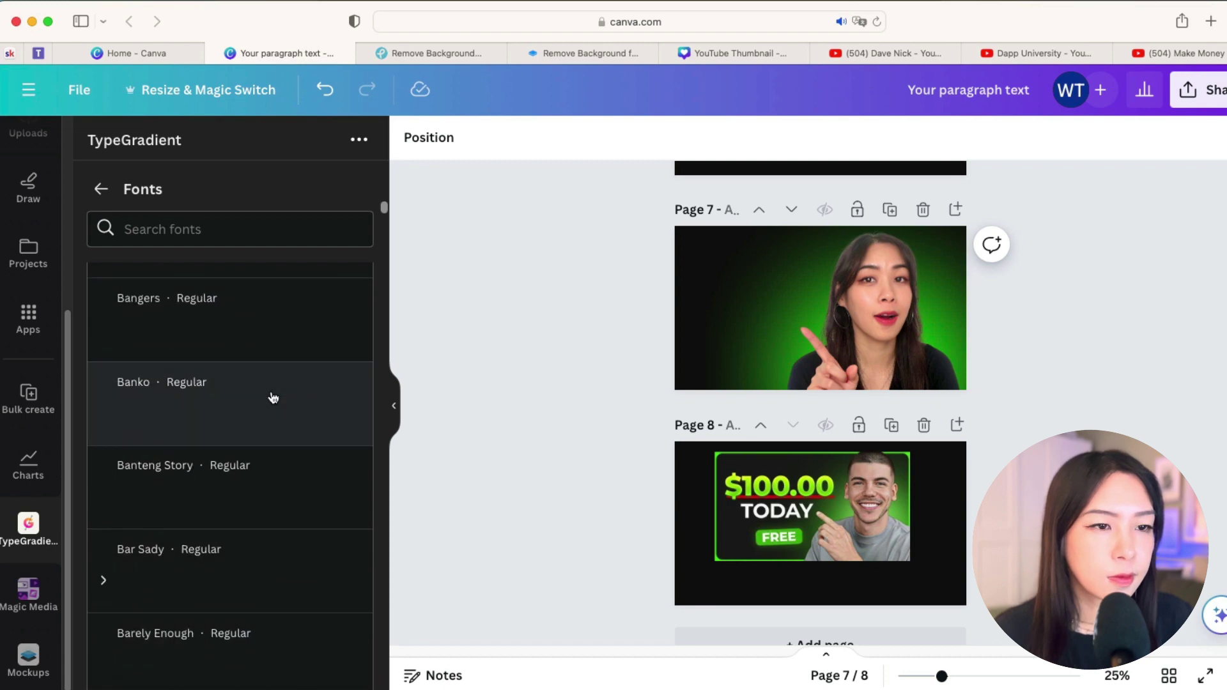
scroll(273, 397, down, 5)
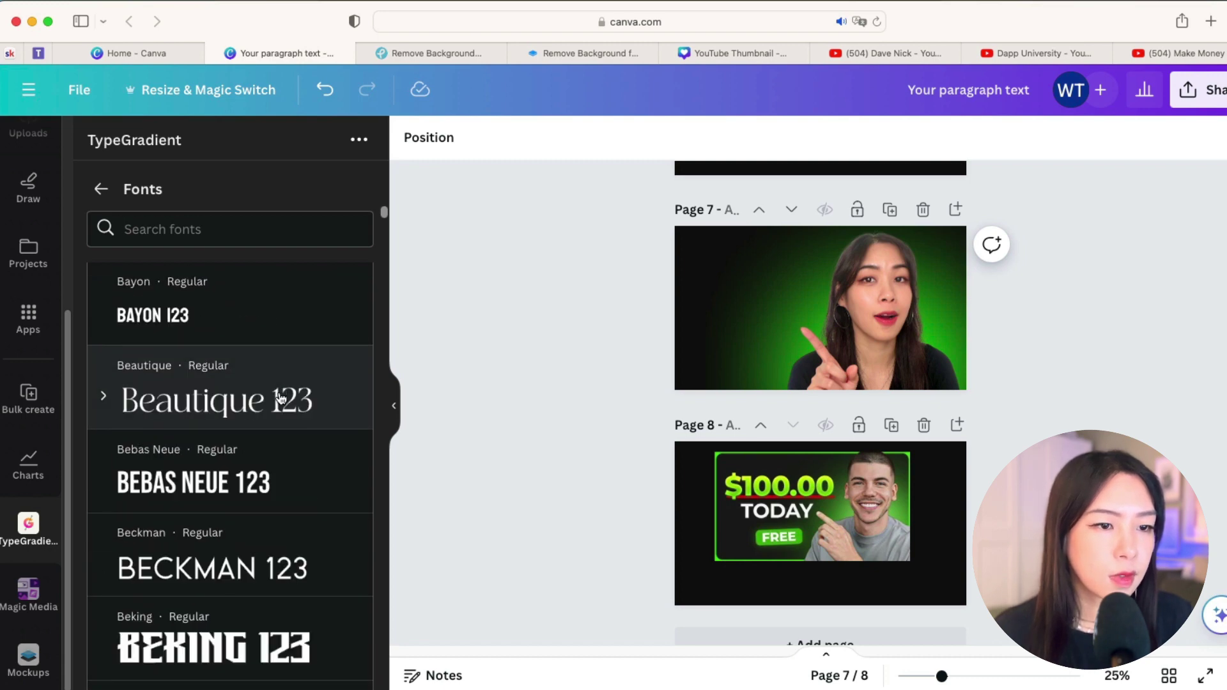
scroll(273, 422, down, 4)
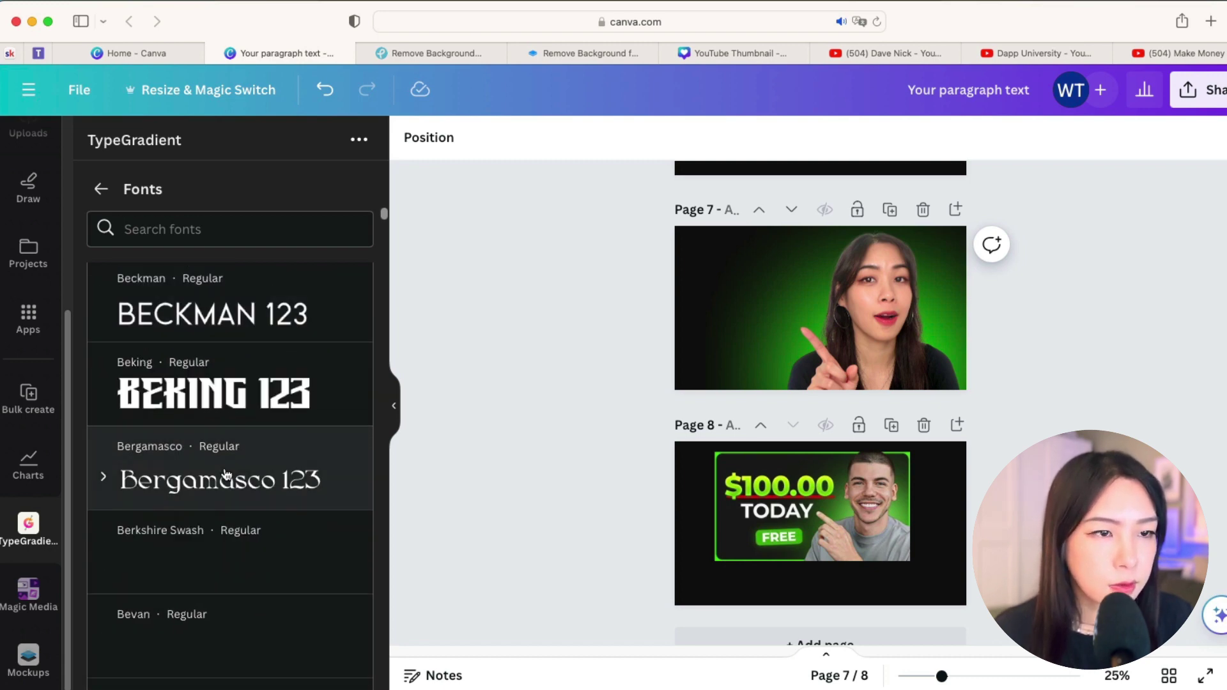
scroll(225, 476, up, 3)
scroll(225, 473, down, 8)
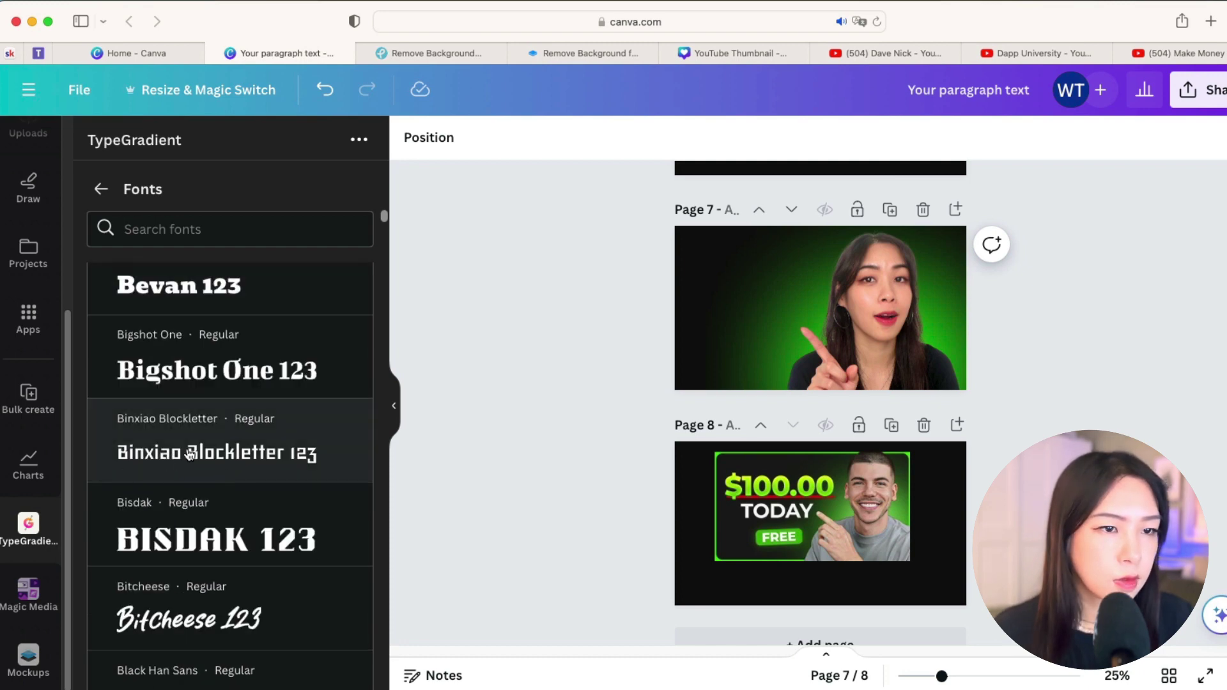
scroll(189, 454, down, 15)
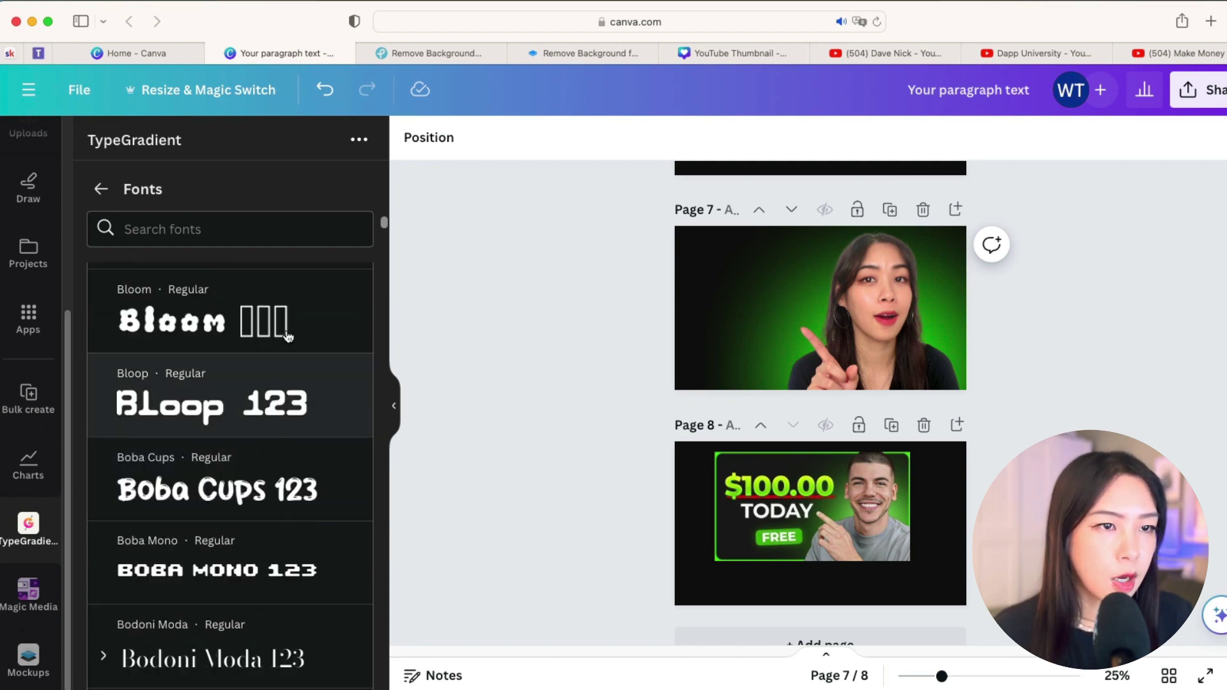
scroll(217, 441, down, 5)
scroll(193, 439, down, 4)
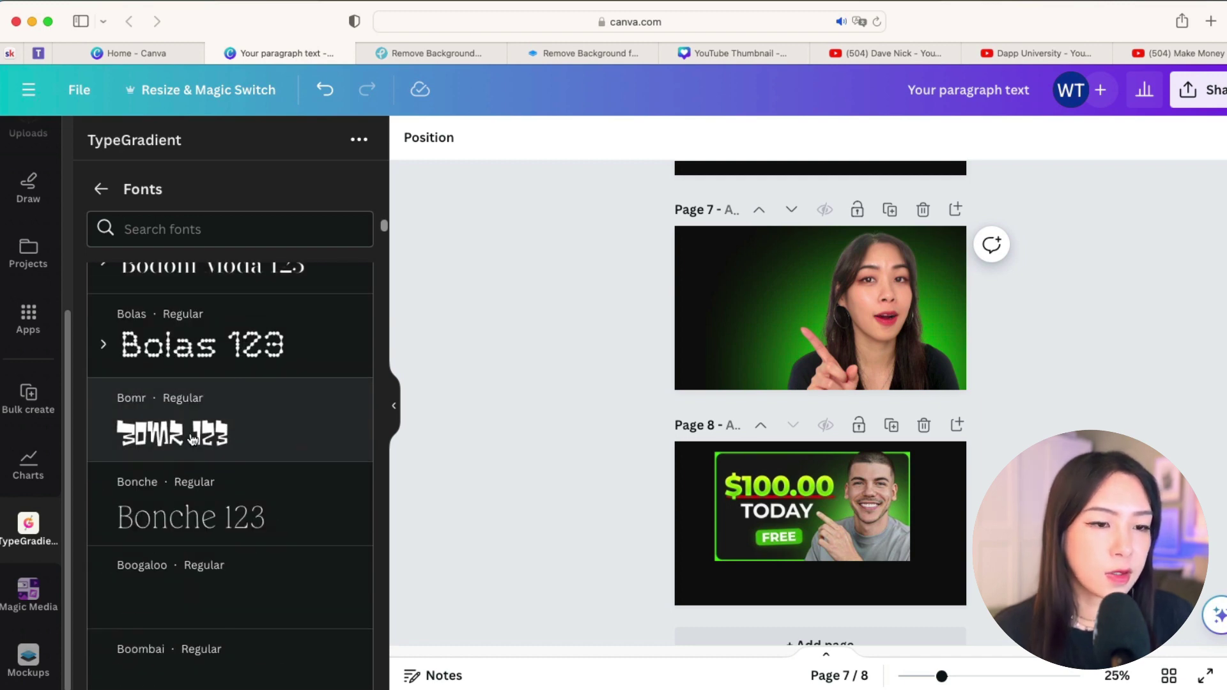
scroll(193, 438, down, 10)
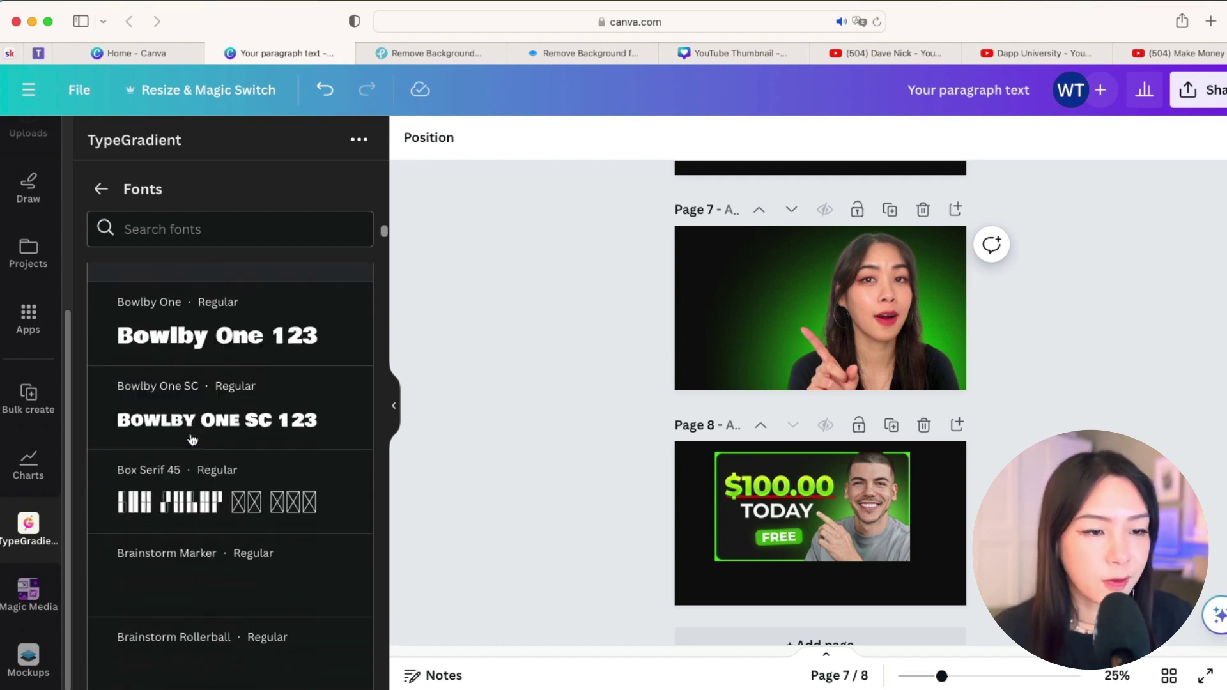
click(264, 345)
click(99, 202)
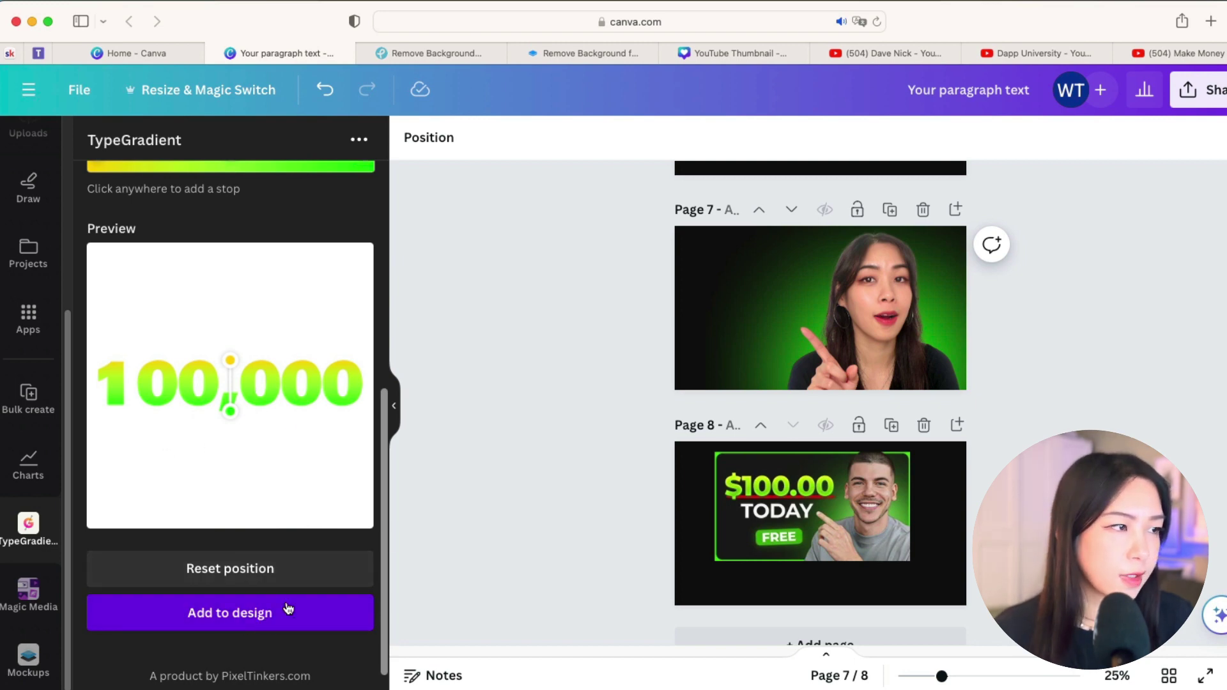
Step: Add the gradient 100,000 text to page 7 and move it to the upper left
click(230, 612)
drag(823, 303, 764, 267)
click(912, 347)
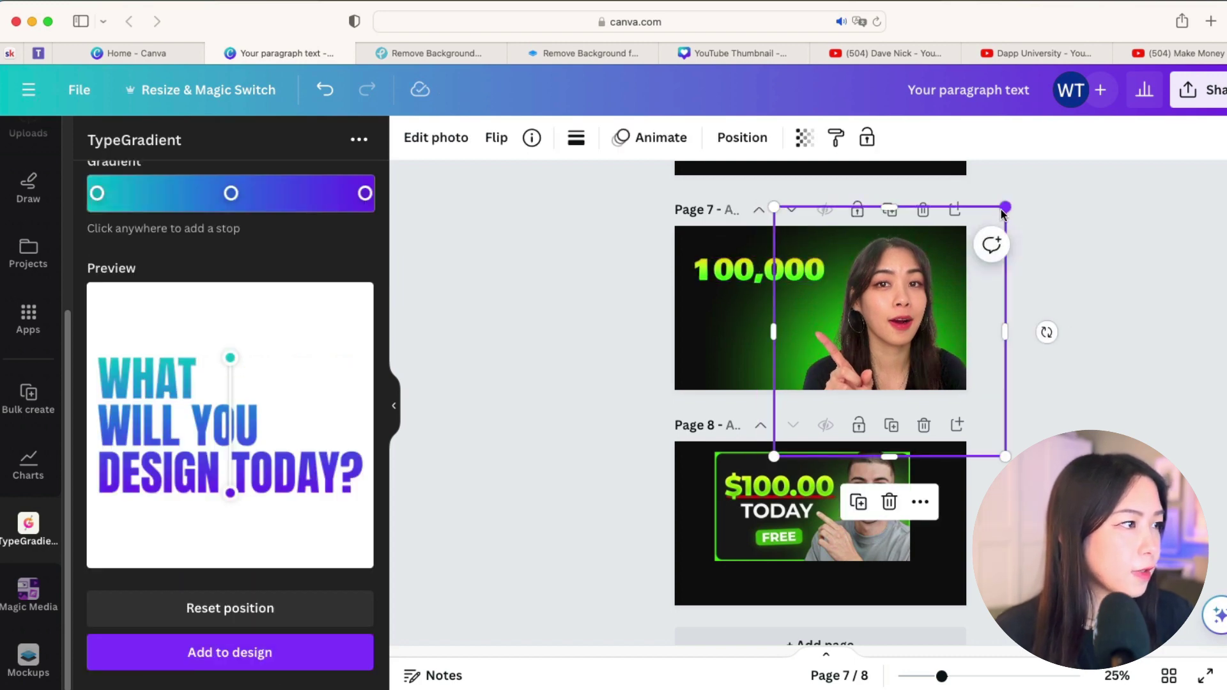
Step: Search Elements for 'highlight' and add the thin red line graphic to page 7
click(1018, 319)
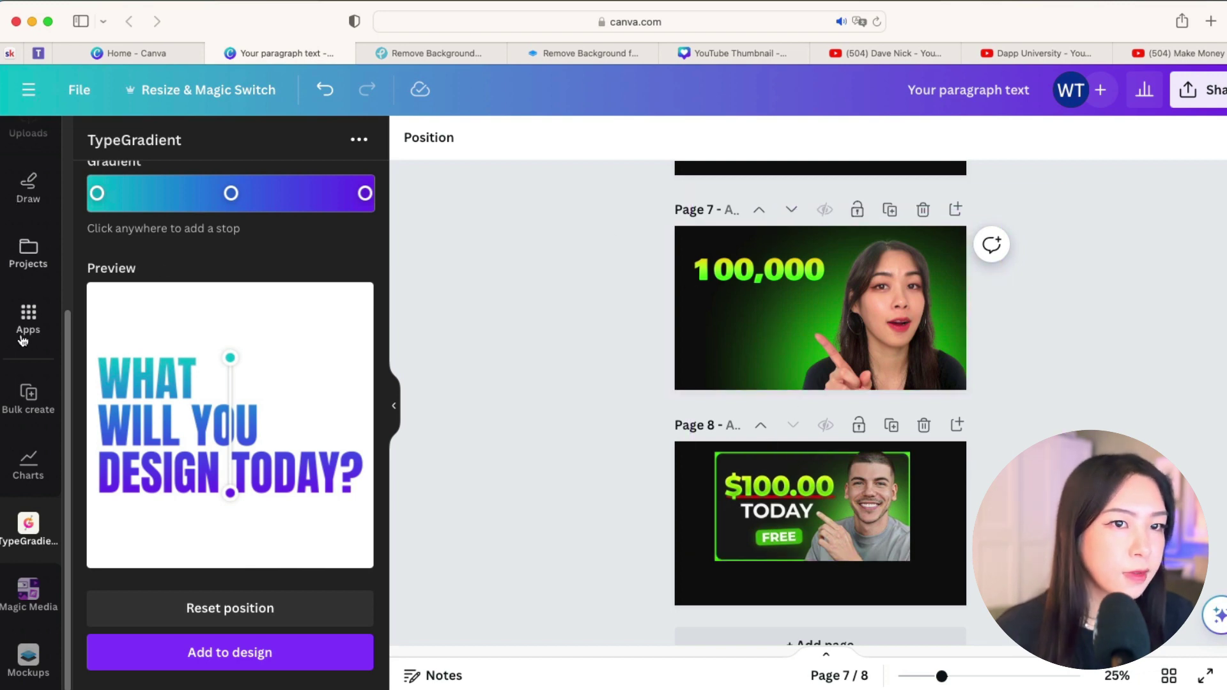
scroll(71, 228, up, 5)
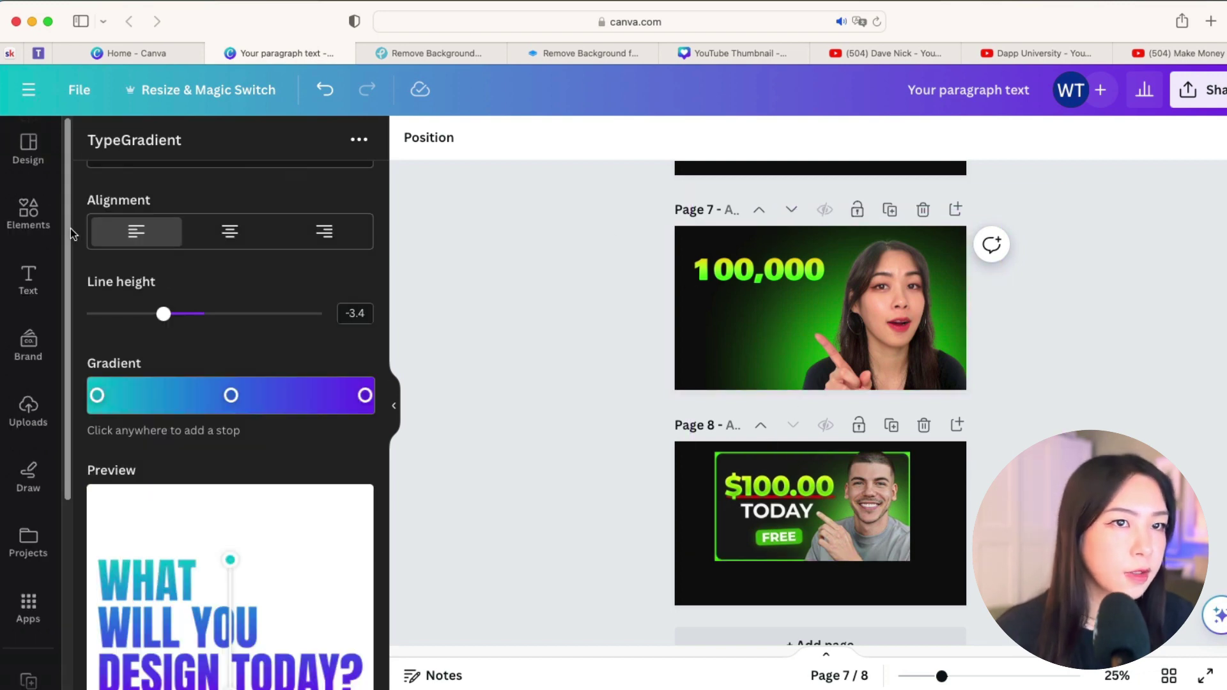
click(28, 213)
click(165, 155)
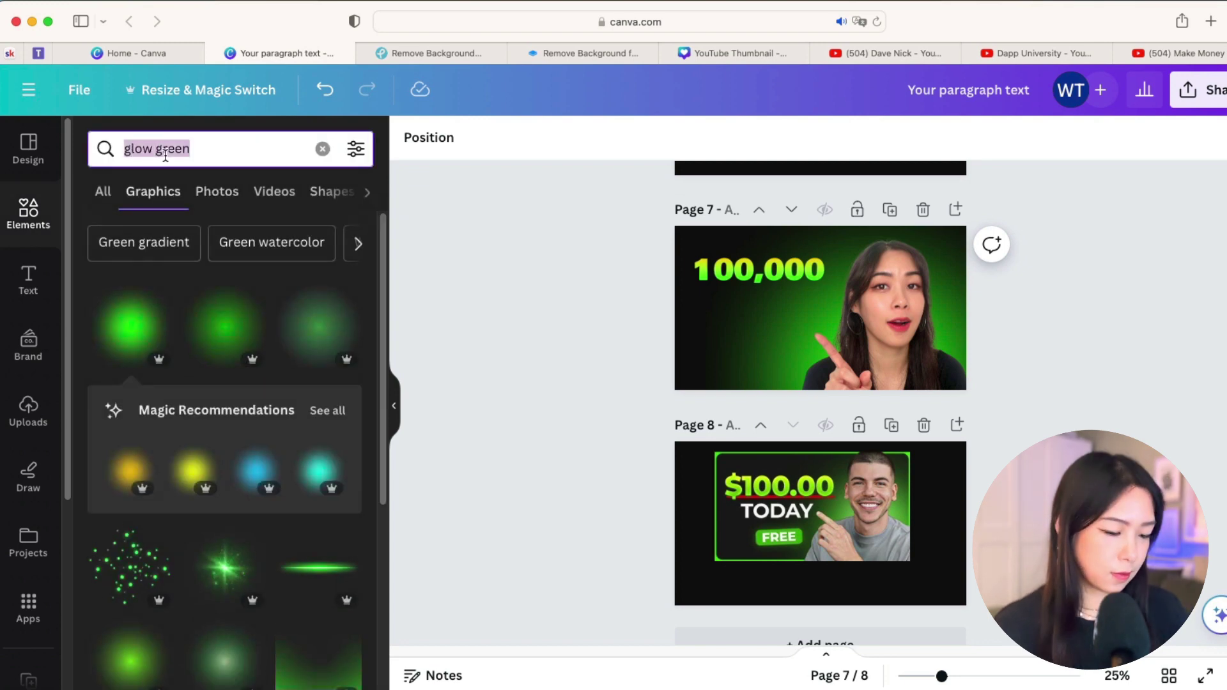
text(highlight)
key(Return)
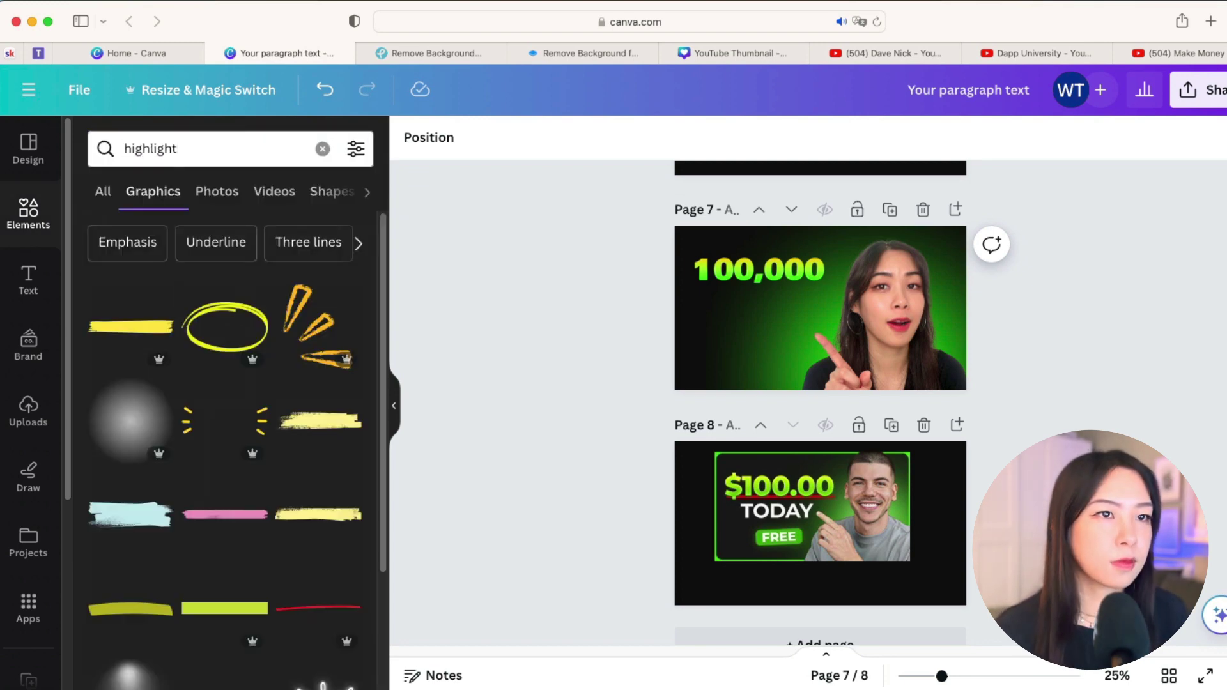
scroll(224, 416, down, 3)
click(318, 461)
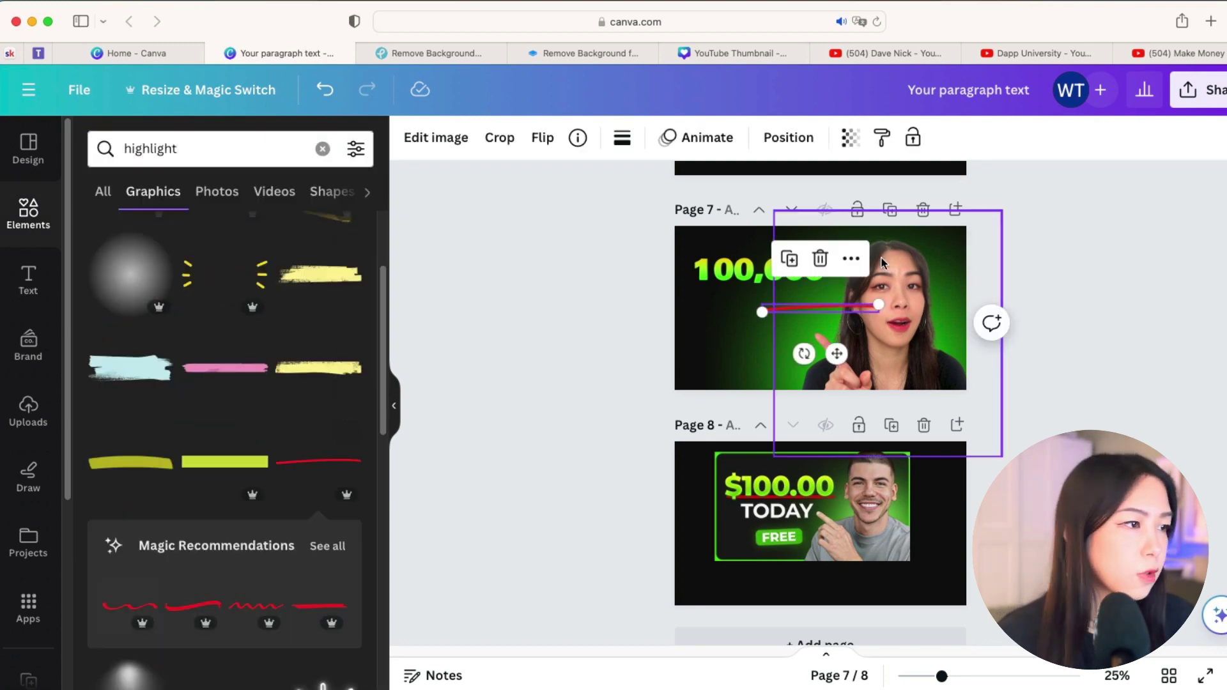
Step: Trim the red line and place it directly under the 100,000 headline
drag(762, 312, 718, 314)
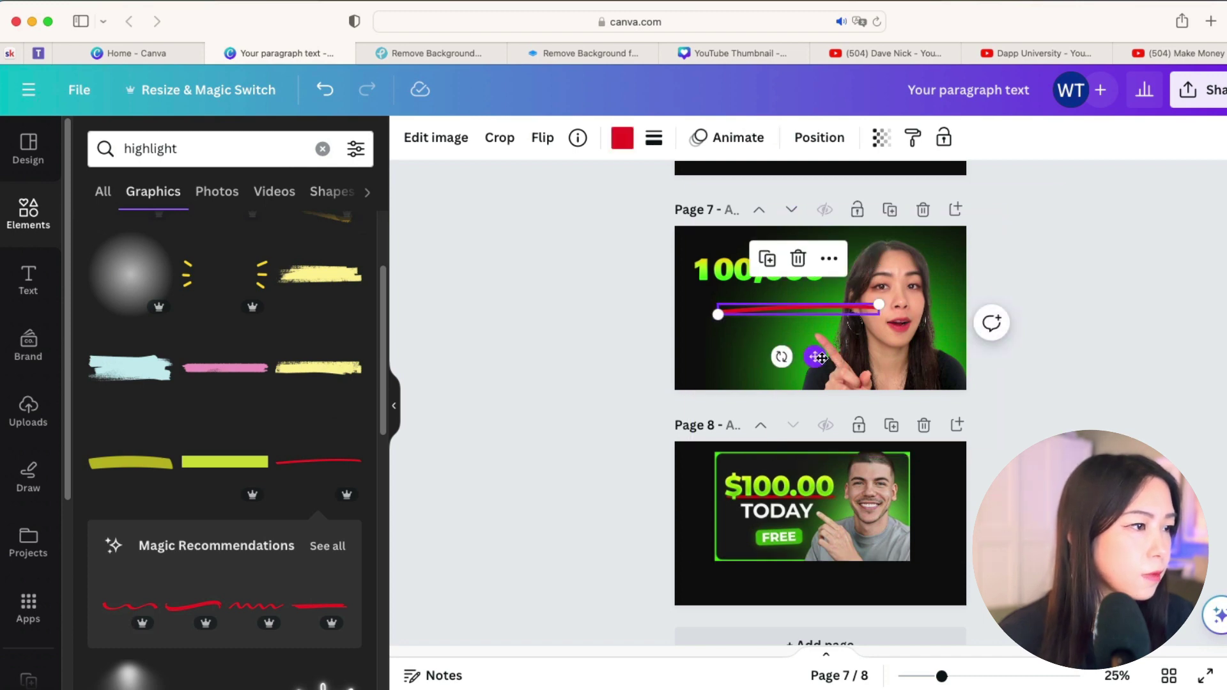
drag(820, 356, 778, 335)
drag(839, 283, 821, 286)
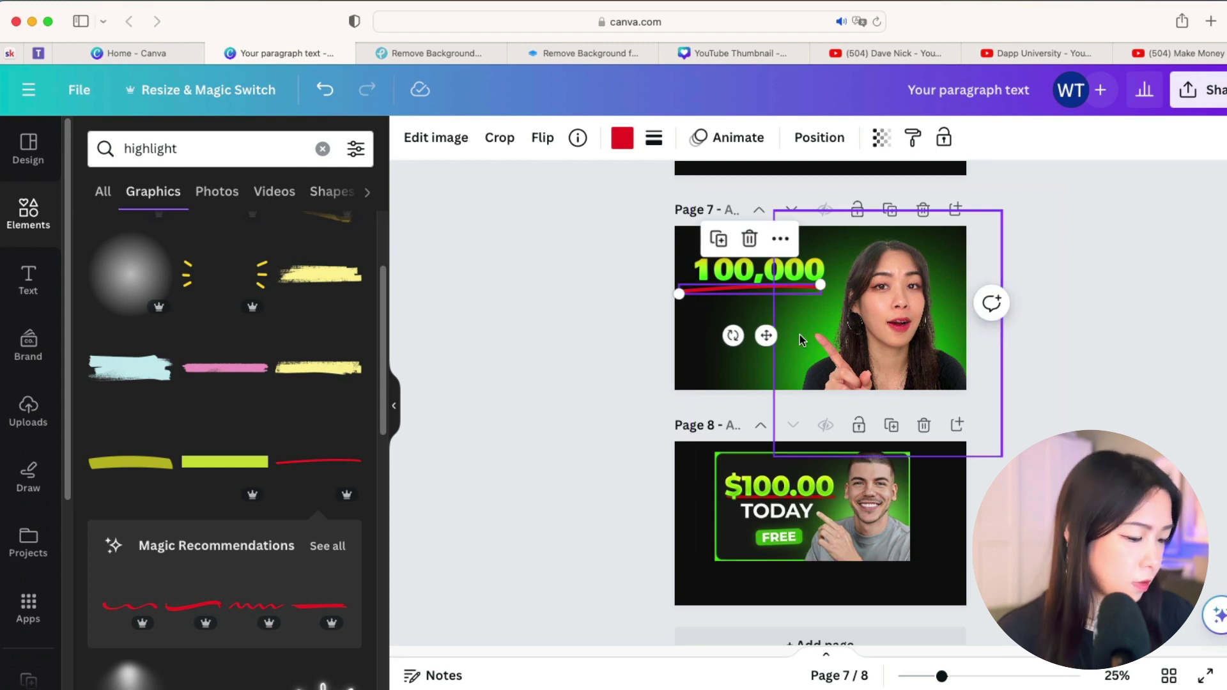
drag(766, 335, 776, 334)
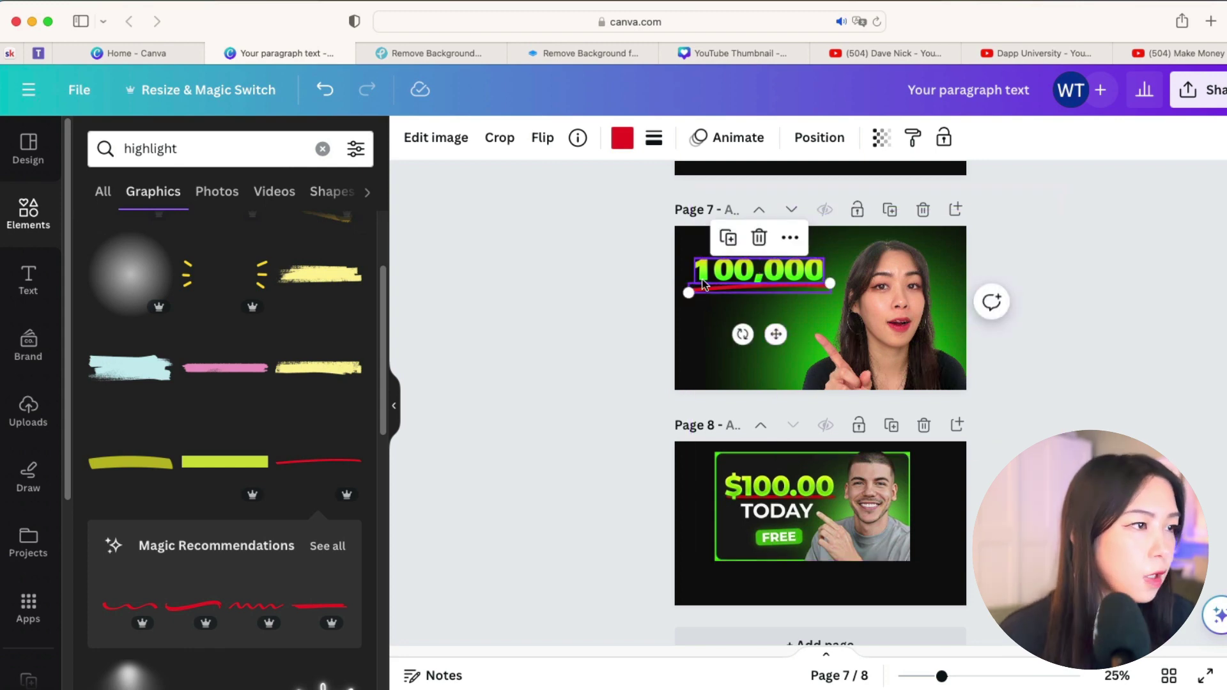
Step: Add a heading below 100,000 and change its text to 'PER MONTH'
click(28, 295)
drag(200, 397, 831, 323)
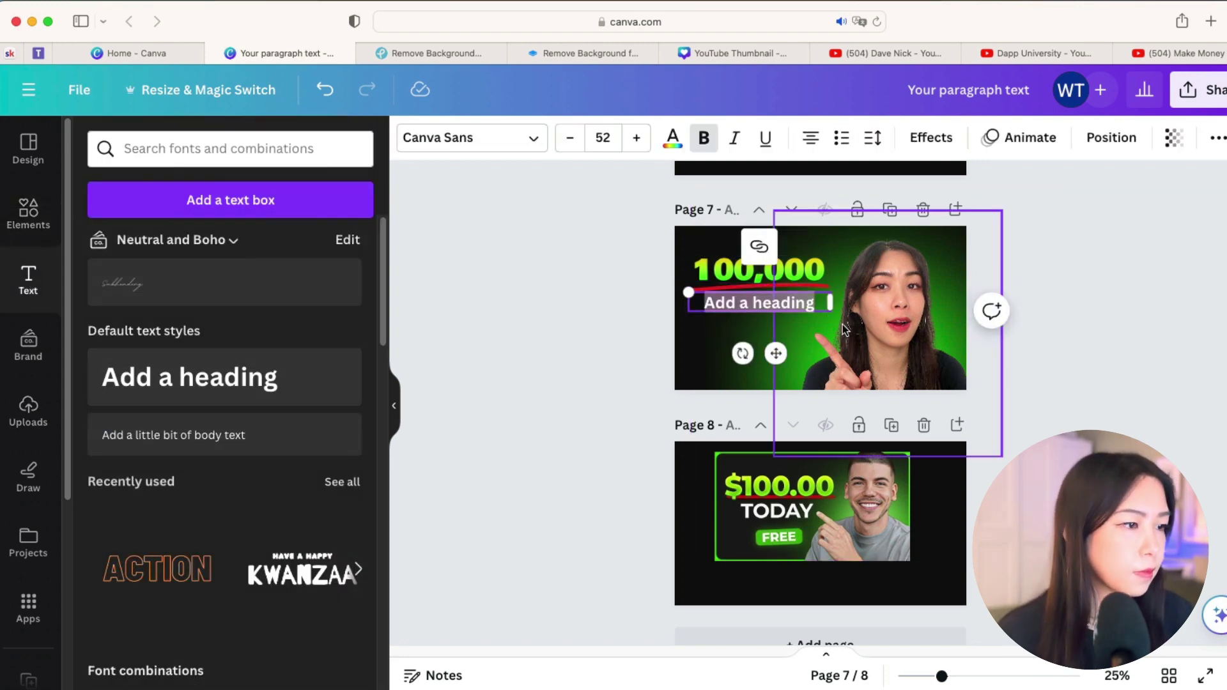
key(BackSpace)
text(TODAY)
double_click(767, 304)
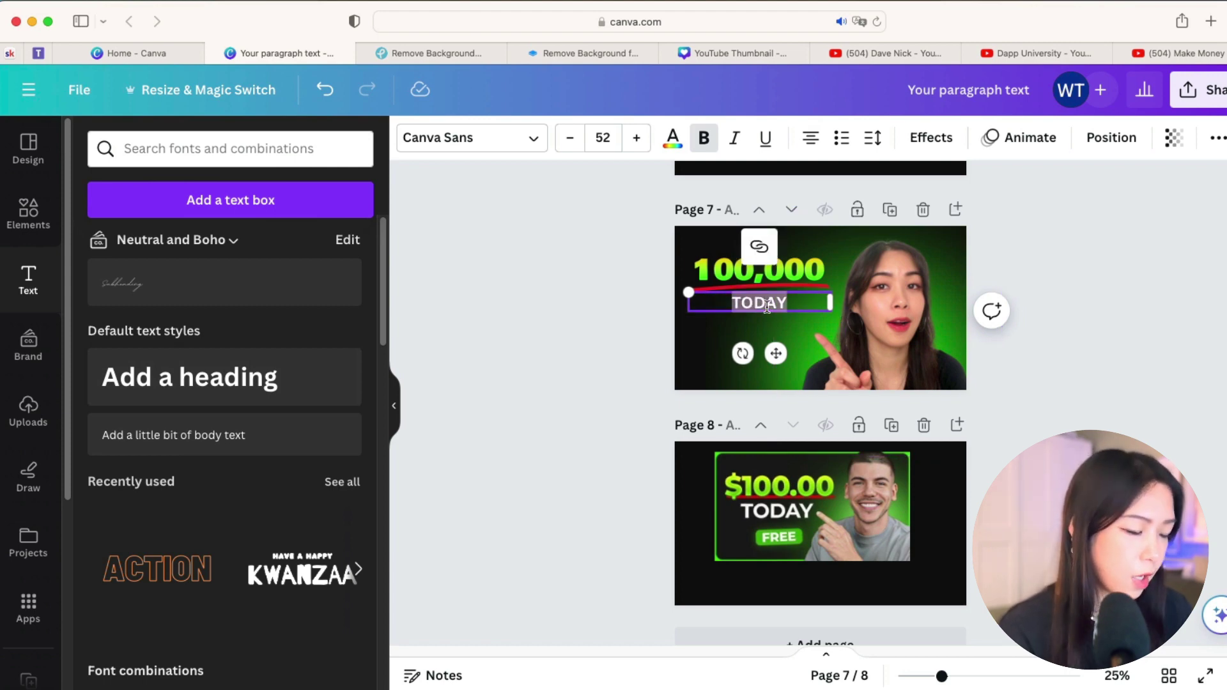
text(PER MONTH)
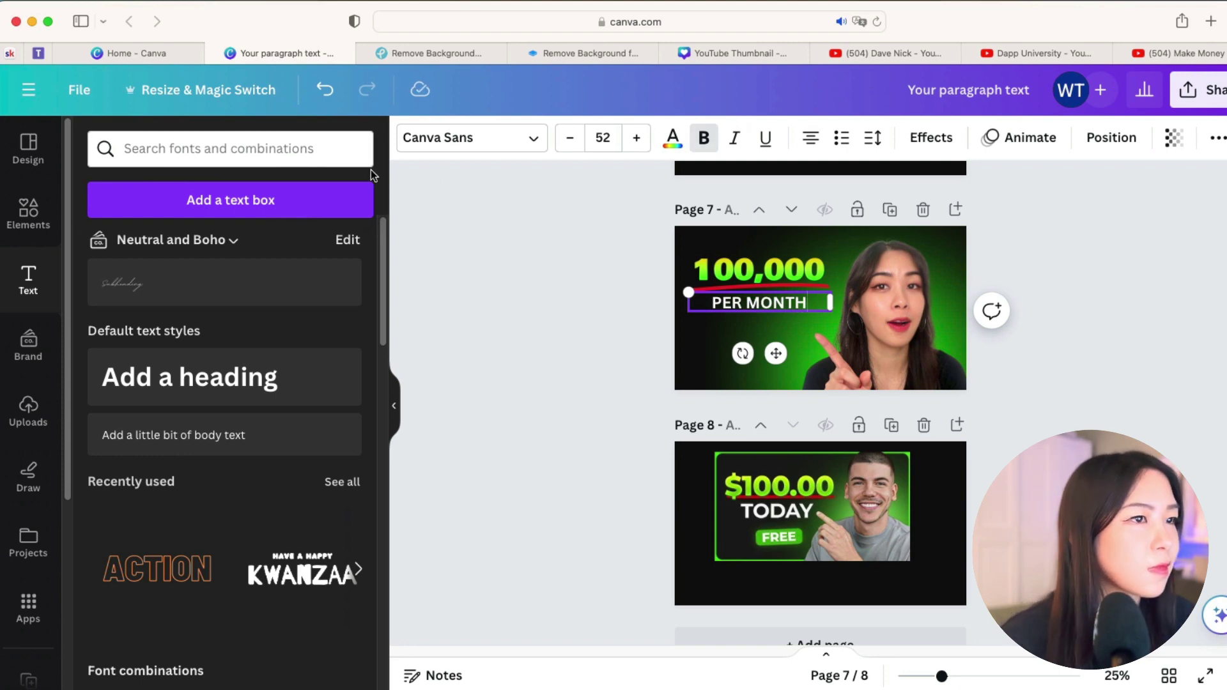
Step: Set the PER MONTH text to the Poppins font and enlarge it to size 68.4
click(447, 144)
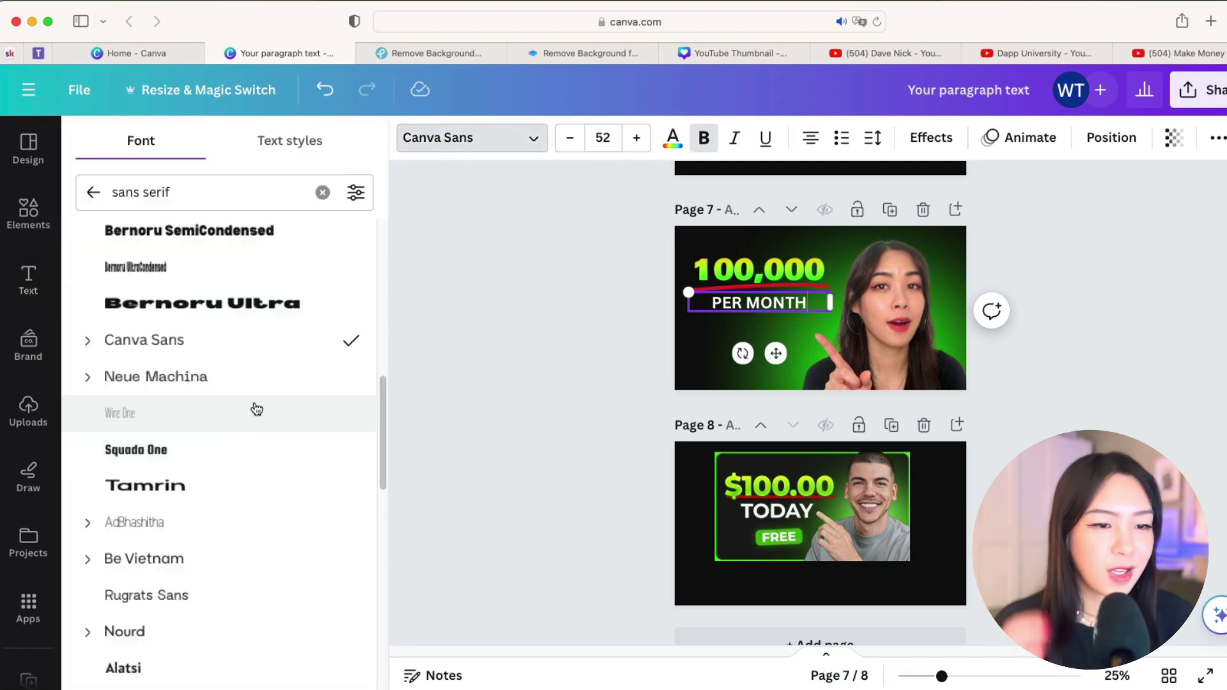
scroll(256, 409, down, 5)
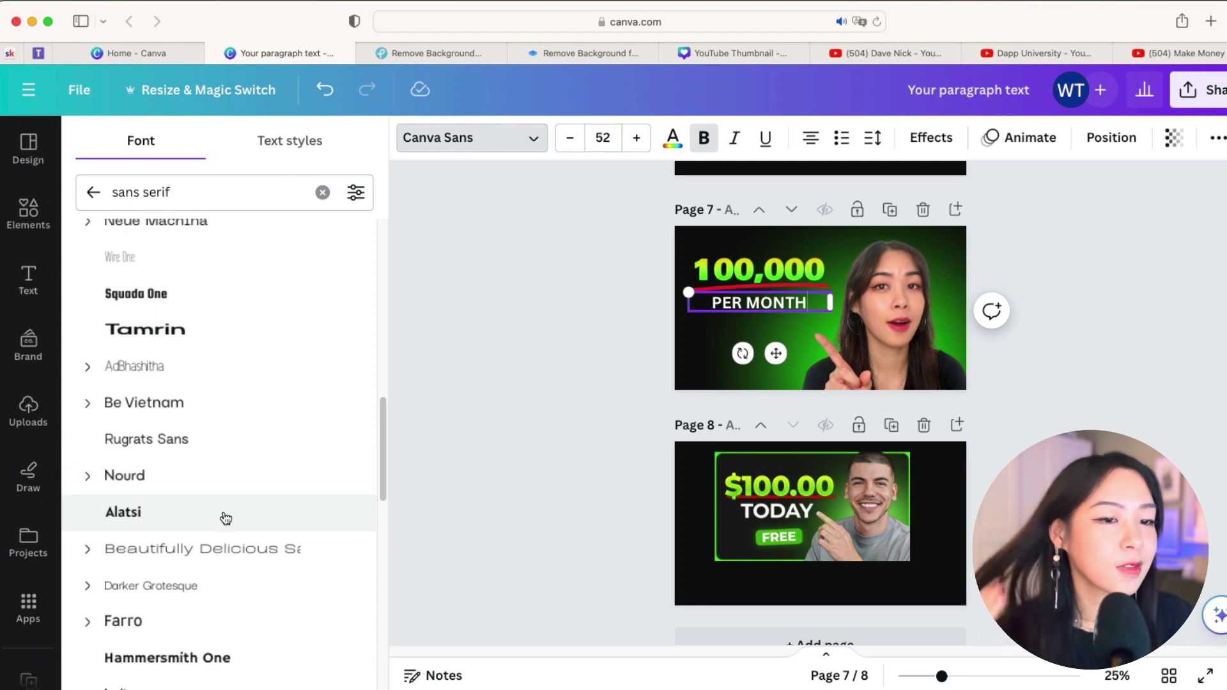
triple_click(183, 194)
text(p)
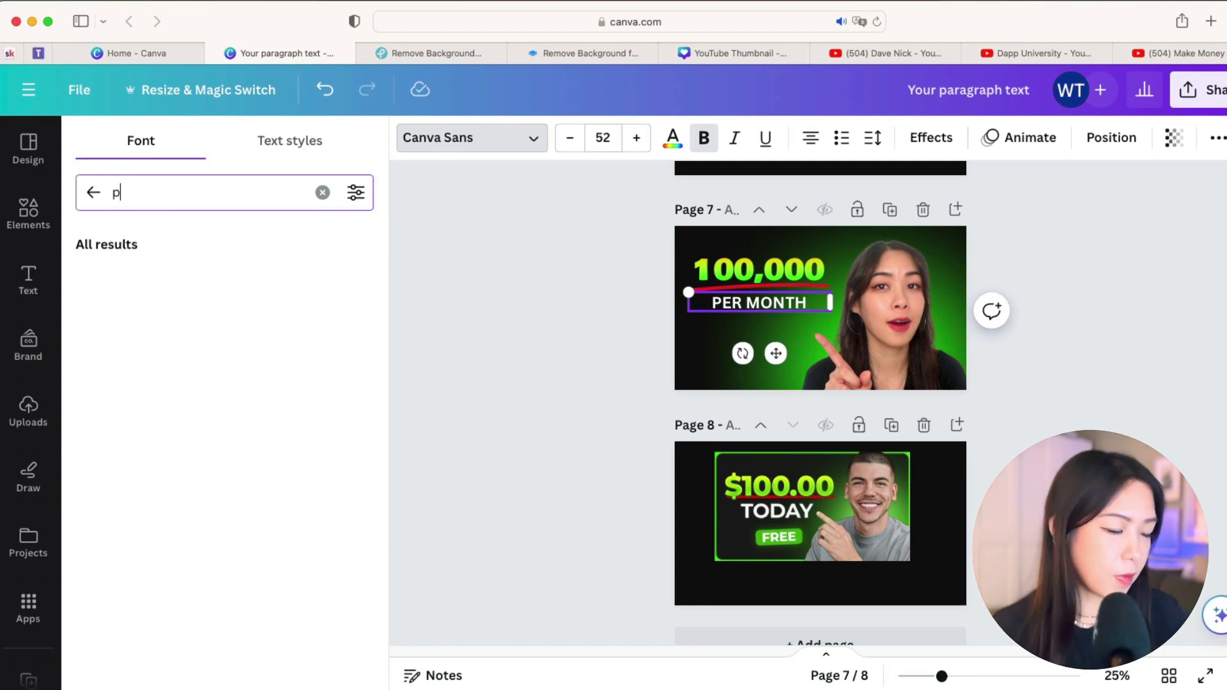
text(op)
key(Return)
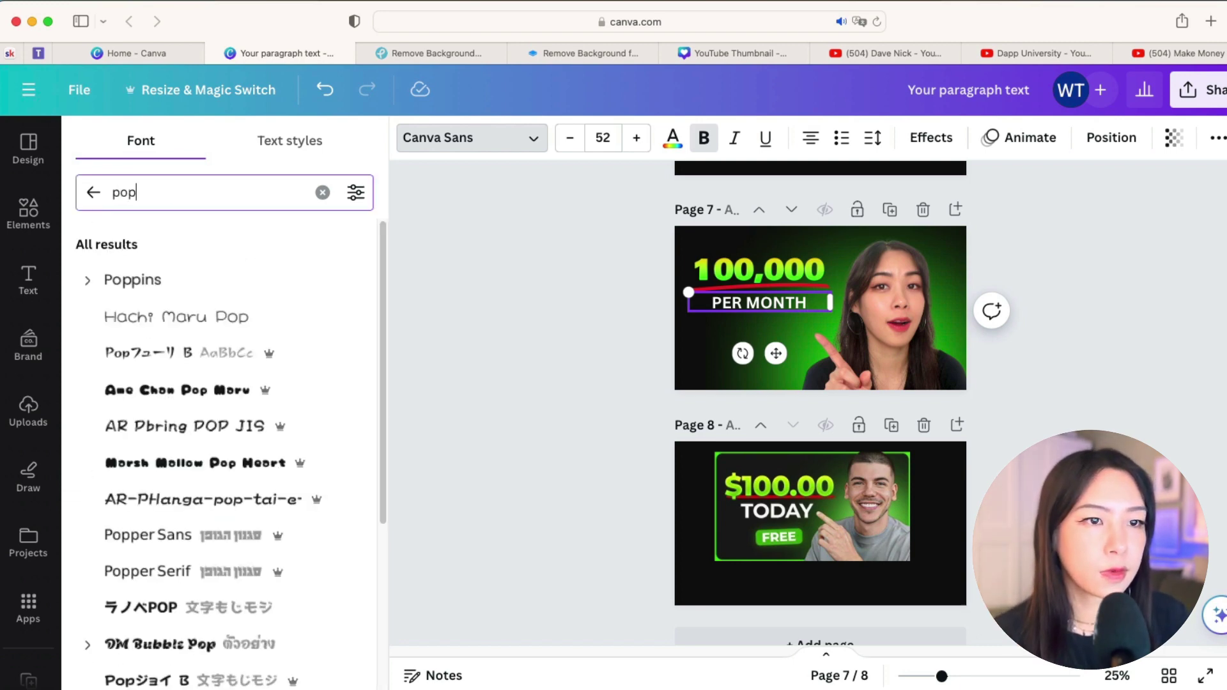
click(190, 280)
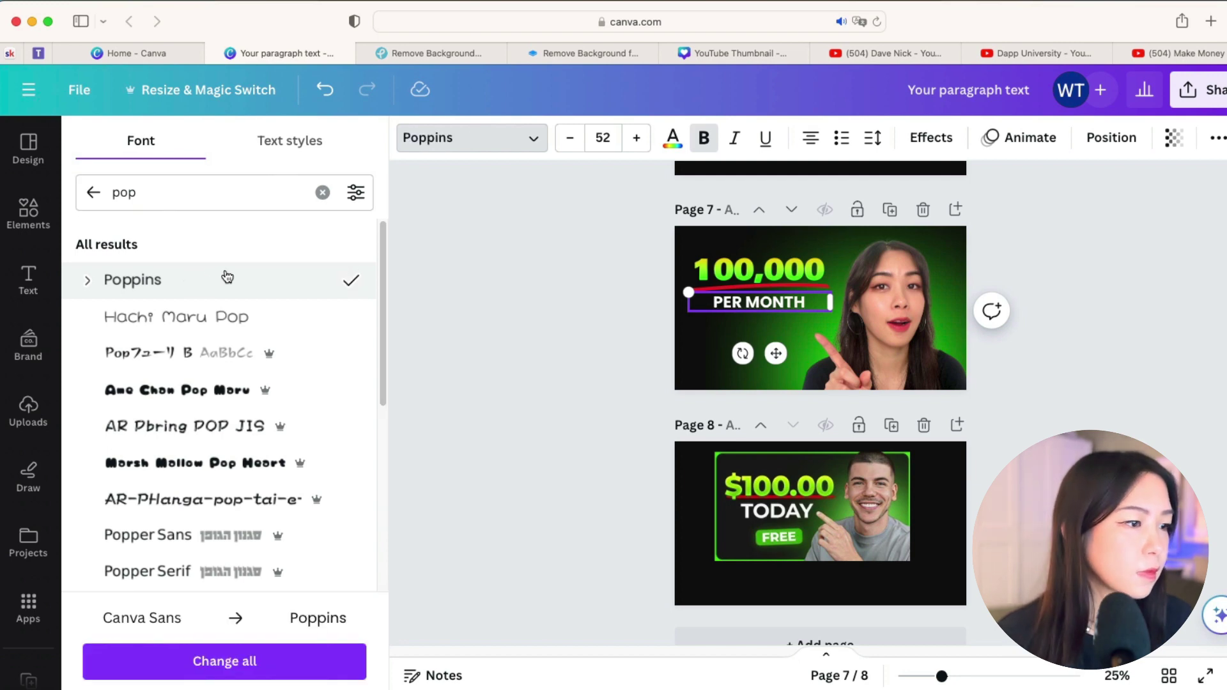
click(601, 138)
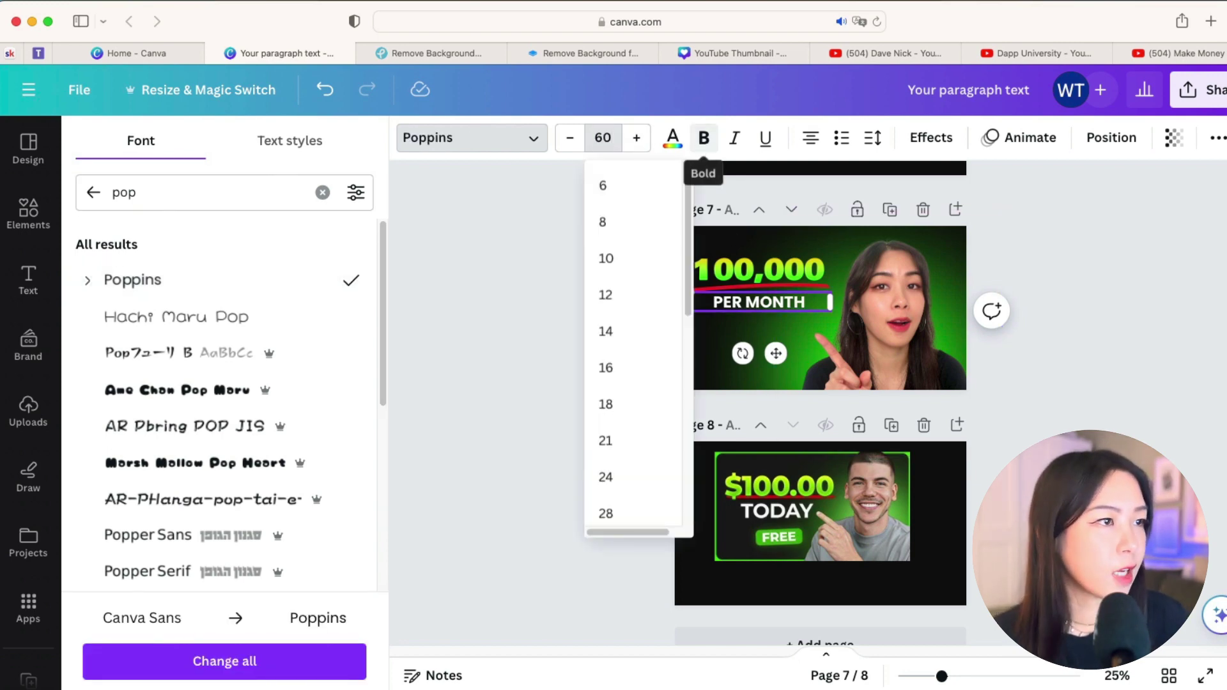
drag(694, 292, 678, 292)
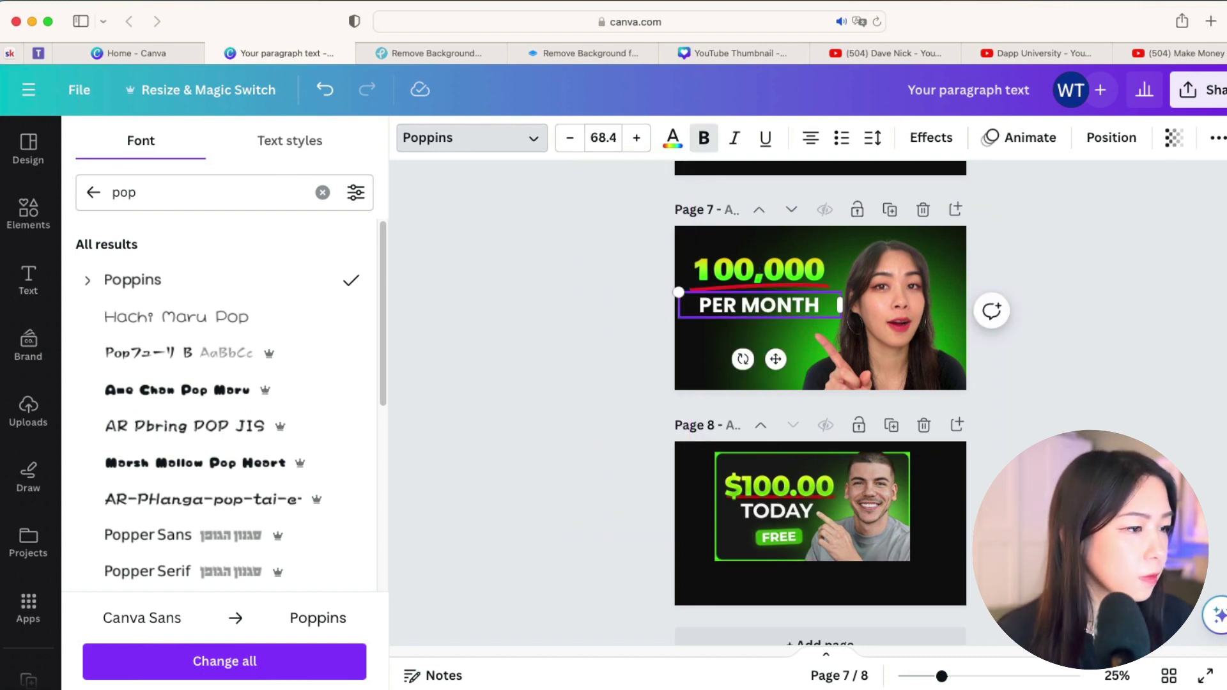
click(689, 361)
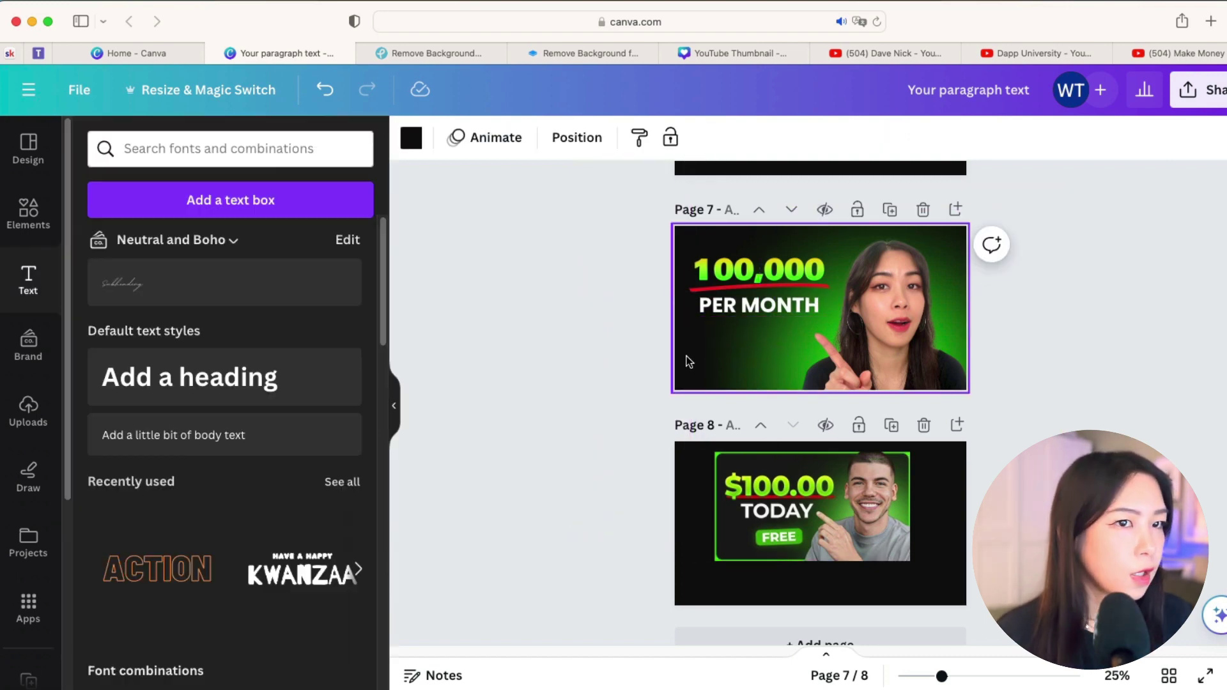
Step: Add a green rounded button graphic from a 'button' search and place it below PER MONTH
click(28, 211)
double_click(212, 152)
text(button)
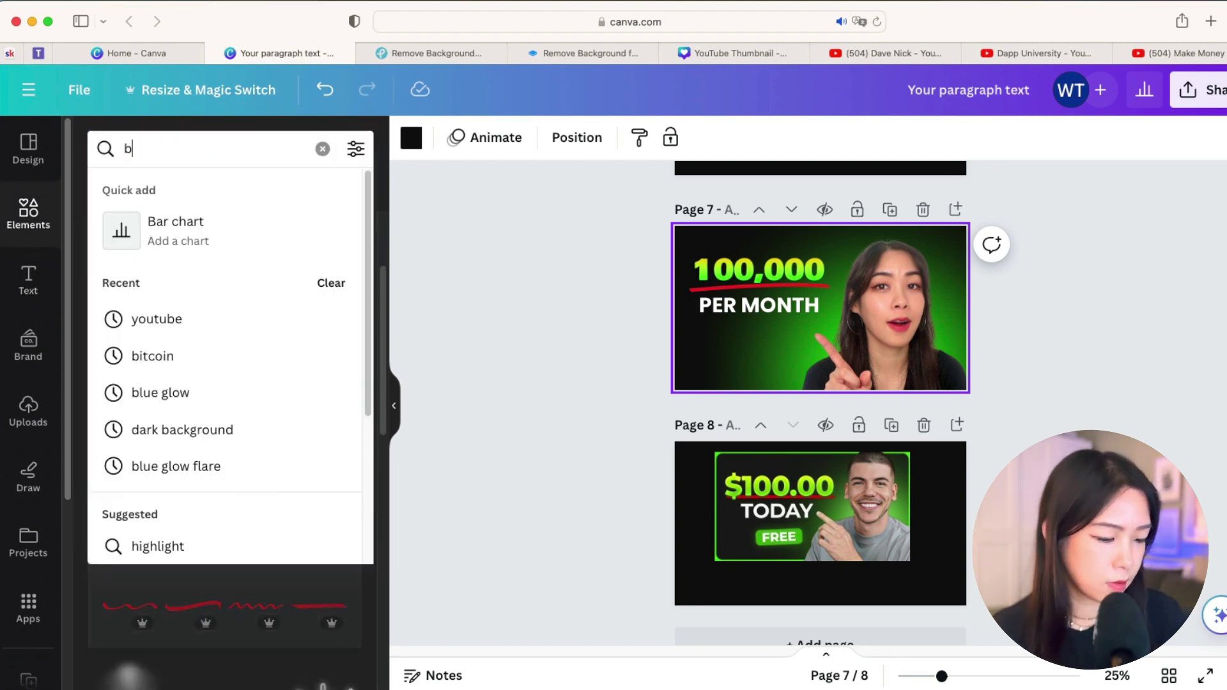
key(Return)
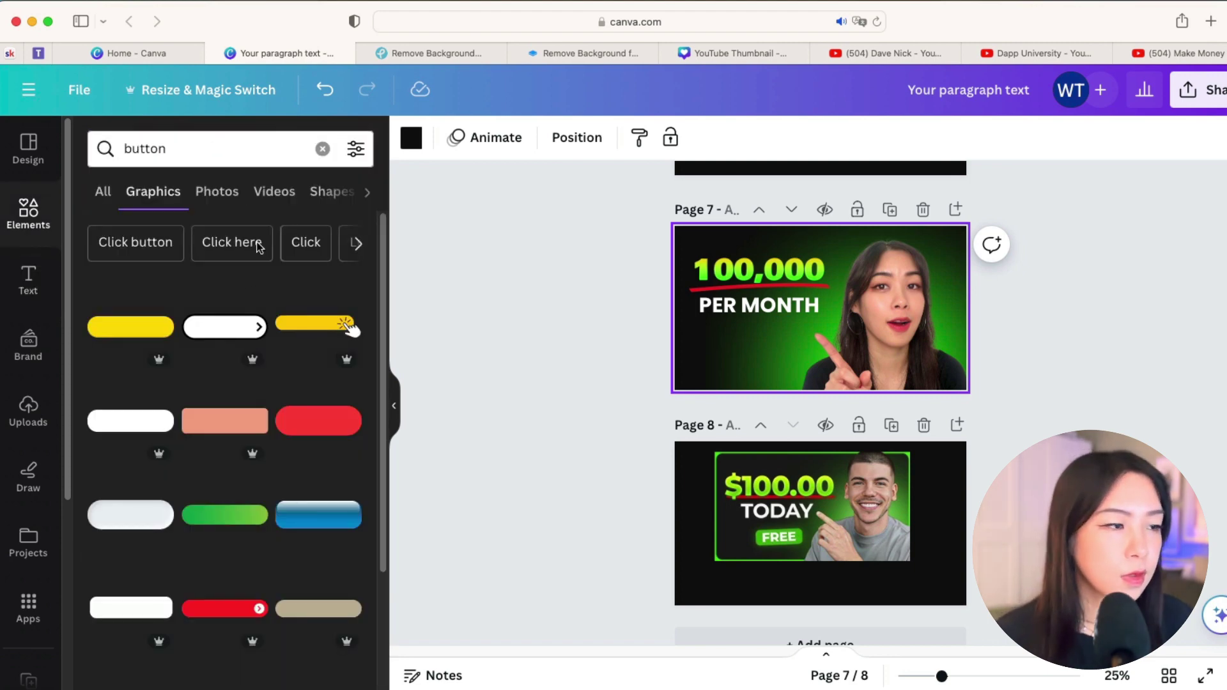
scroll(280, 345, down, 2)
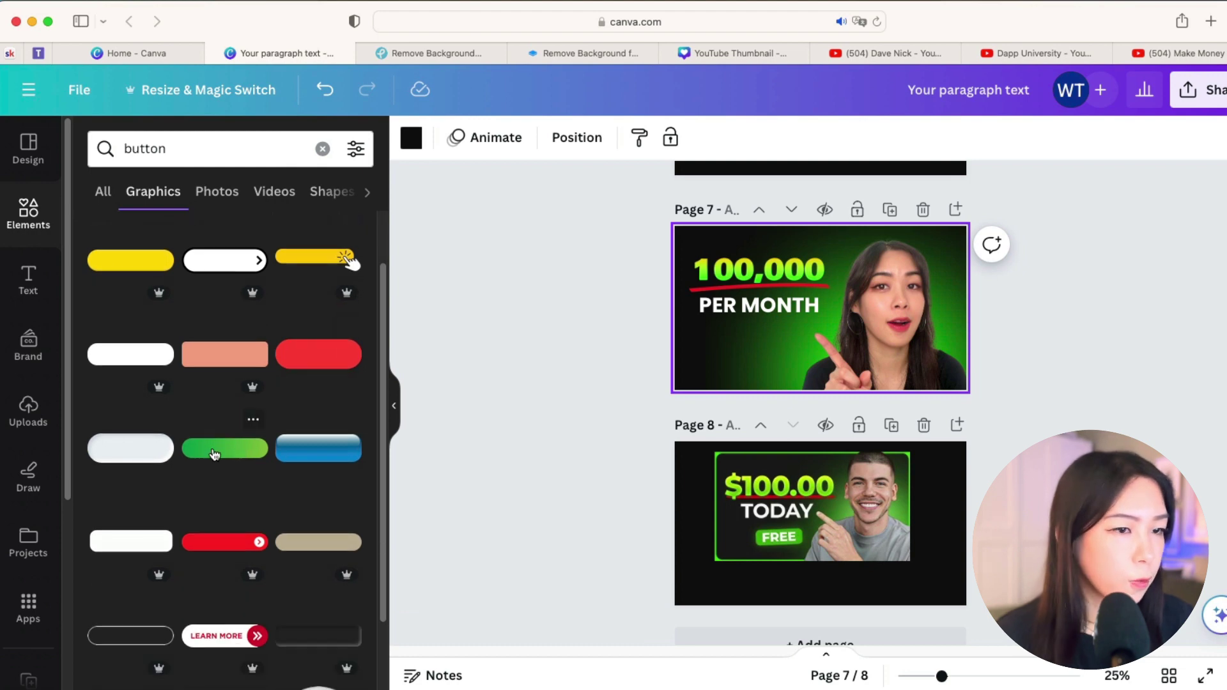
click(214, 454)
drag(872, 313, 760, 344)
Step: Duplicate PER MONTH as white 'FREE' text at size 50 and move it onto the button
click(739, 313)
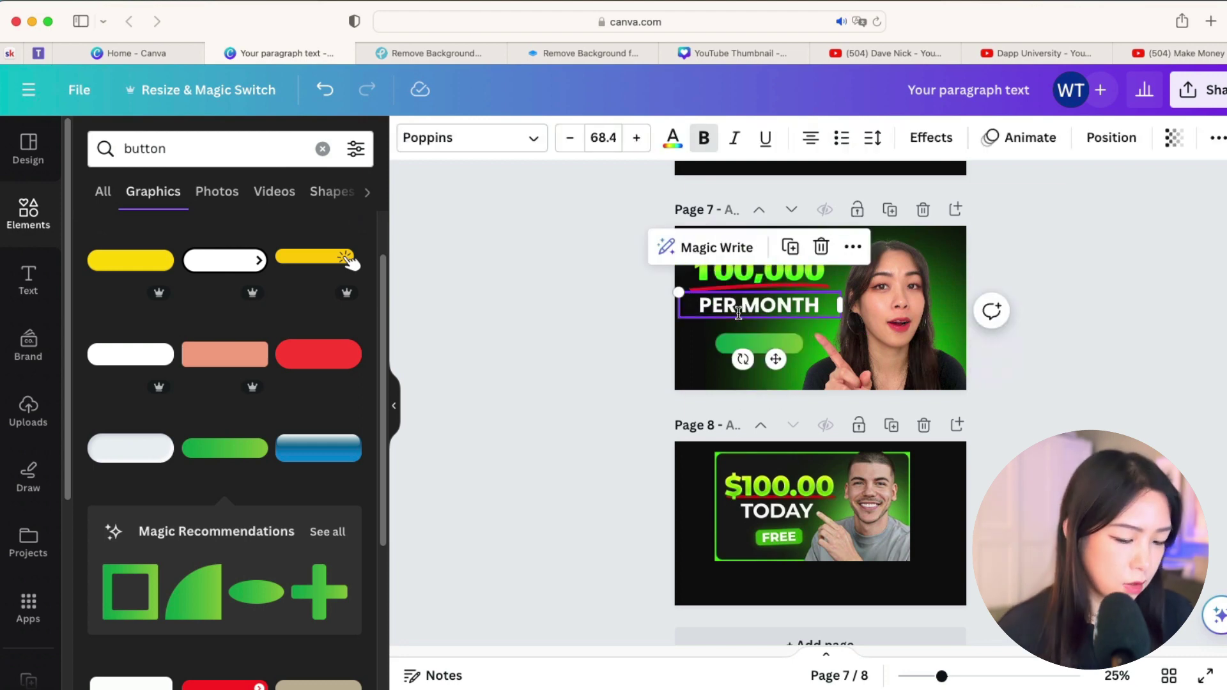
key(super+d)
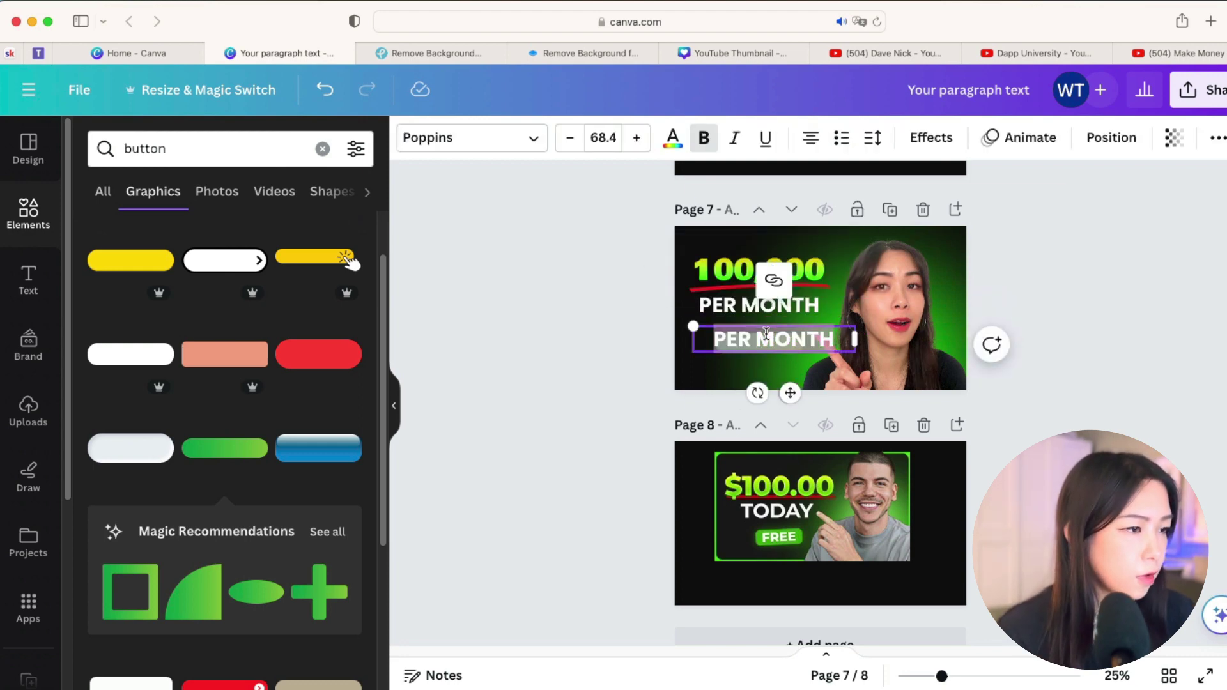
text(FREE)
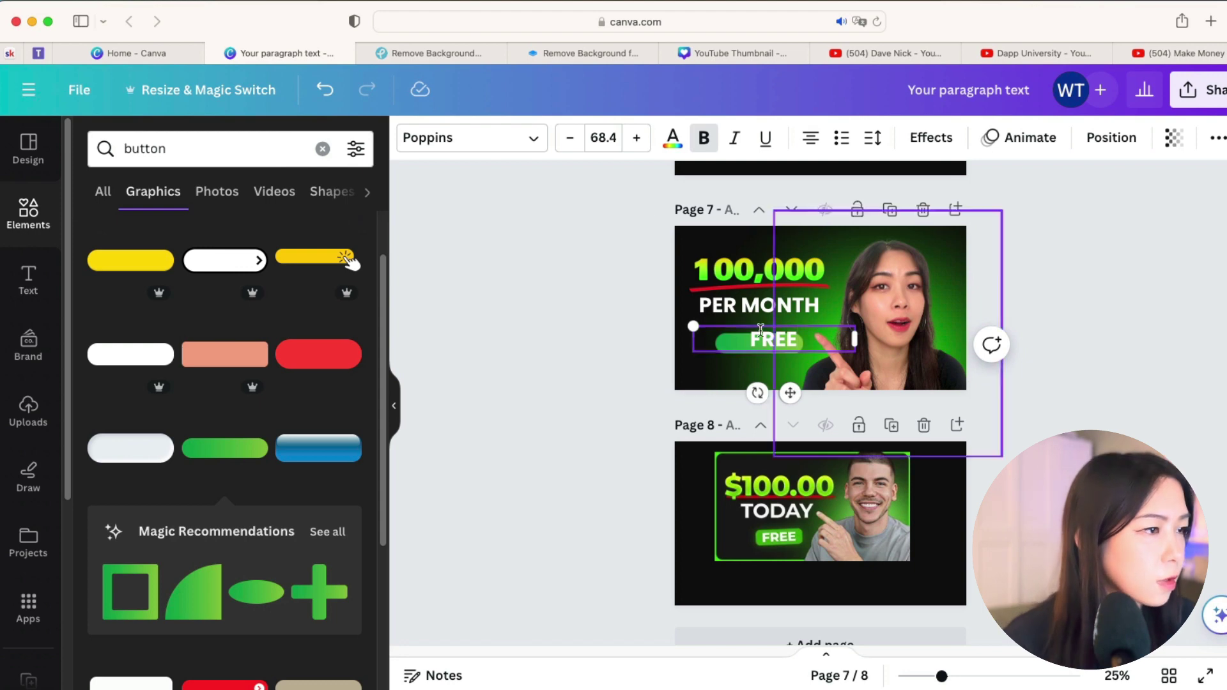
click(603, 137)
text(5)
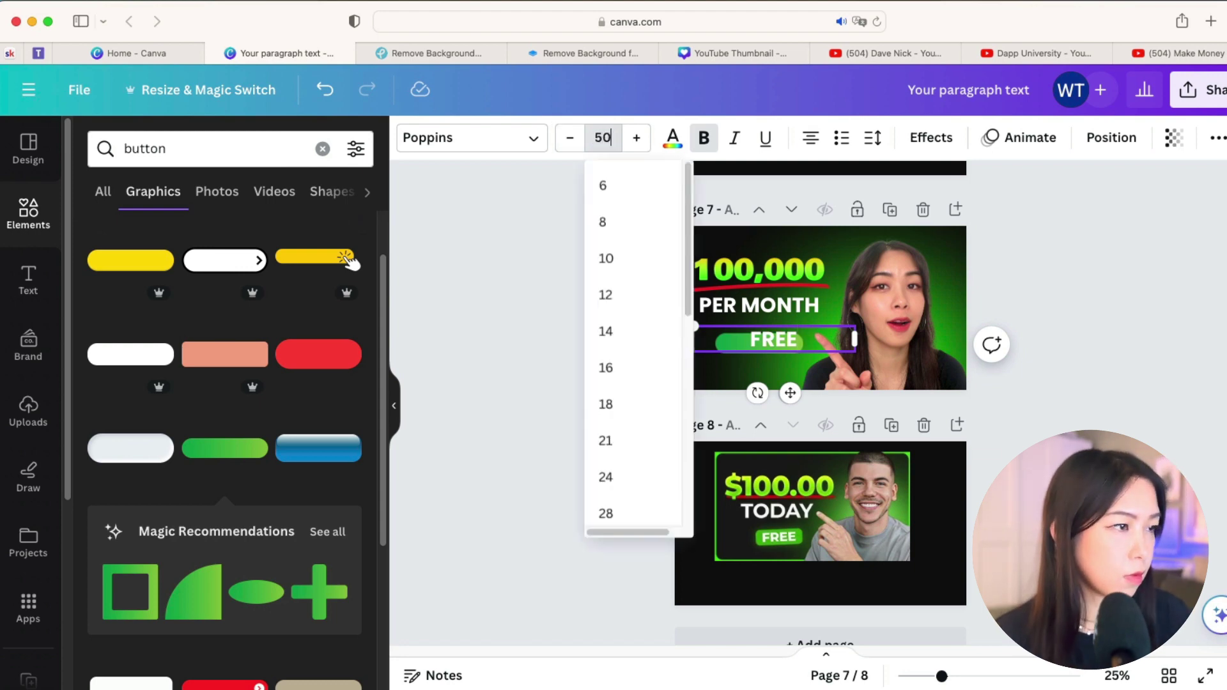
text(0)
key(Return)
drag(775, 340, 765, 346)
drag(616, 351, 915, 367)
Step: Adjust the portrait: brightness 40, contrast 19, highlights 20, shadows -15, whites 7, vibrance 20
click(916, 367)
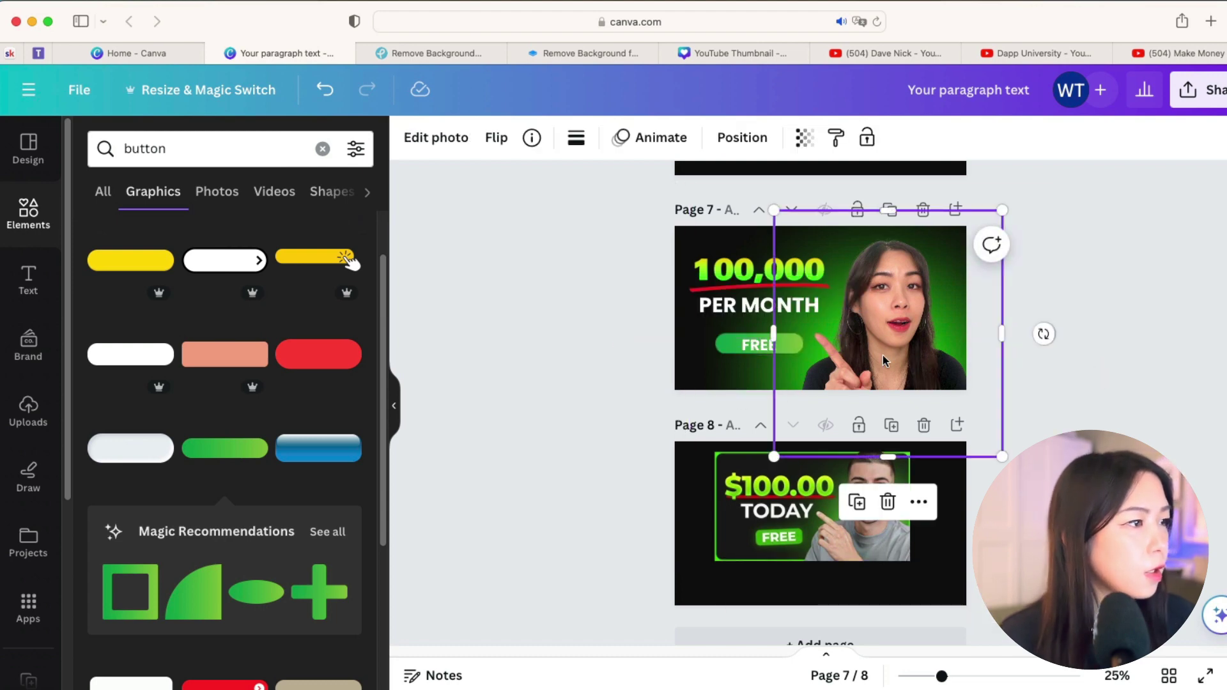
click(437, 137)
click(241, 157)
scroll(243, 303, down, 4)
drag(262, 346, 277, 346)
drag(236, 382, 248, 390)
drag(218, 441, 251, 441)
mouse_move(220, 491)
mouse_down()
mouse_move(186, 493)
mouse_move(252, 496)
mouse_move(198, 490)
mouse_up()
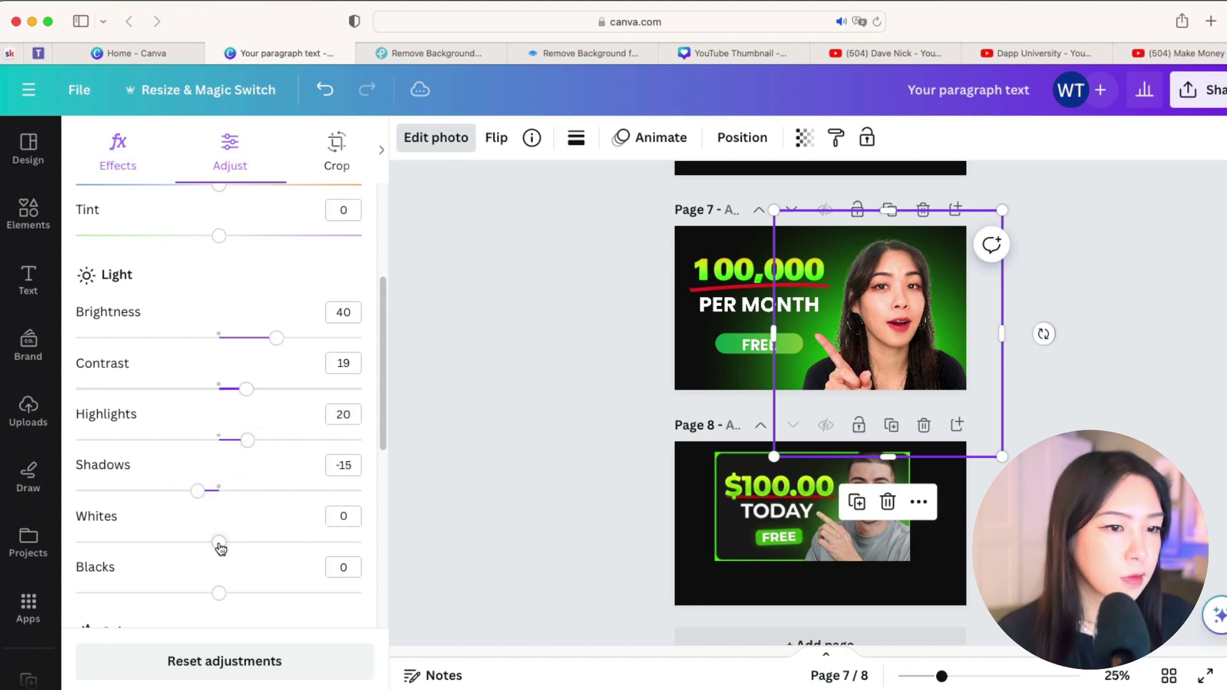
drag(219, 542, 225, 543)
scroll(228, 548, down, 4)
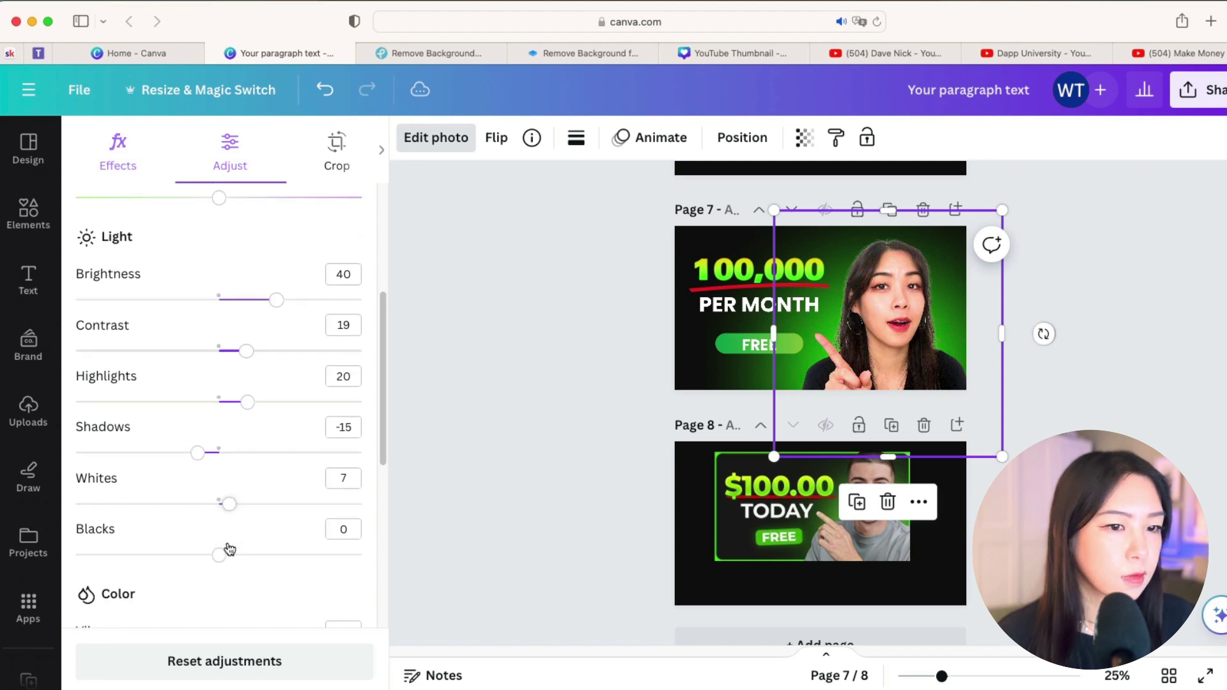
drag(221, 581, 250, 583)
click(905, 361)
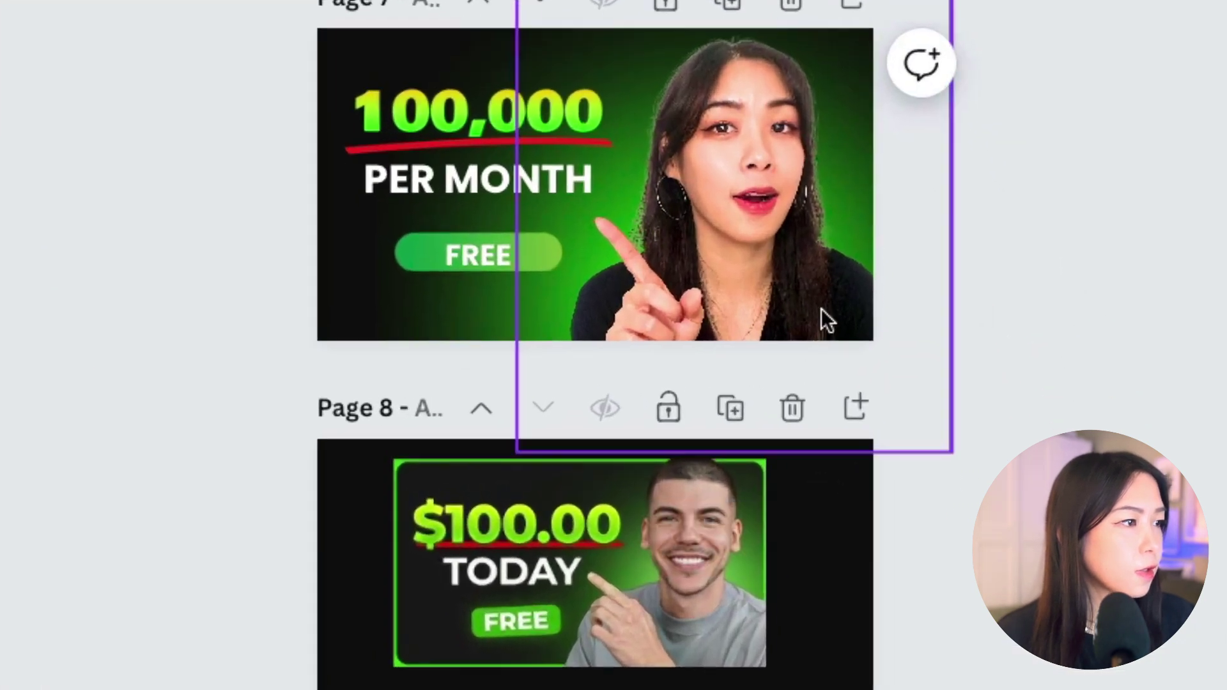
click(1084, 390)
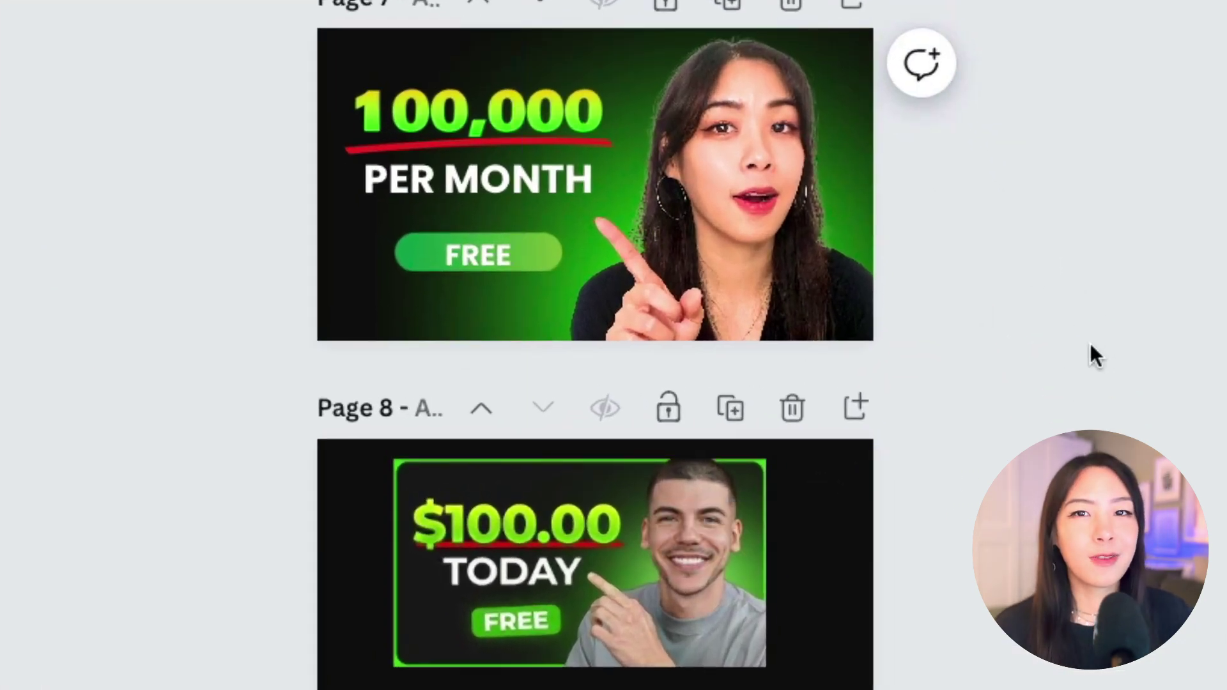